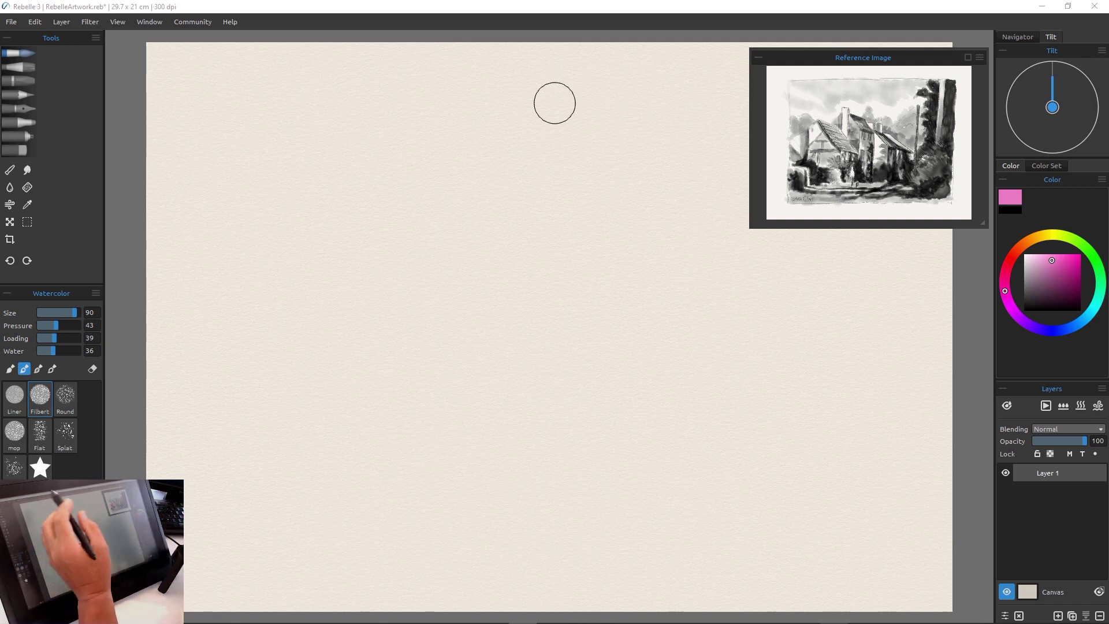
Sketch the front gabled cottage with its timber framing, garden wall and small figures in black using the Charcoal pencil at size 30.
key("p")
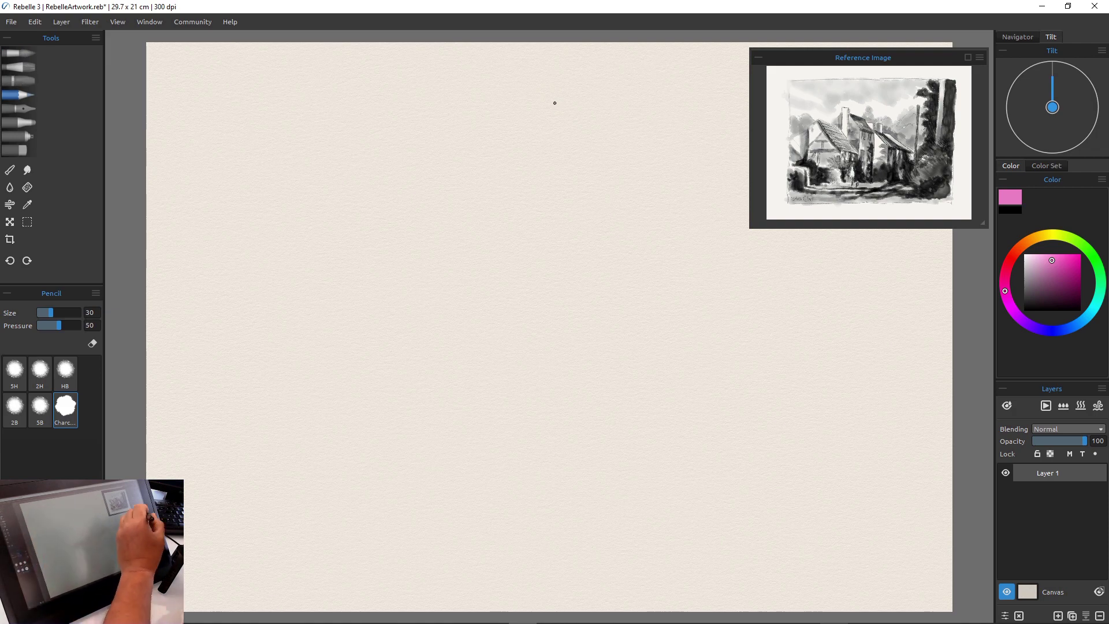
key("d")
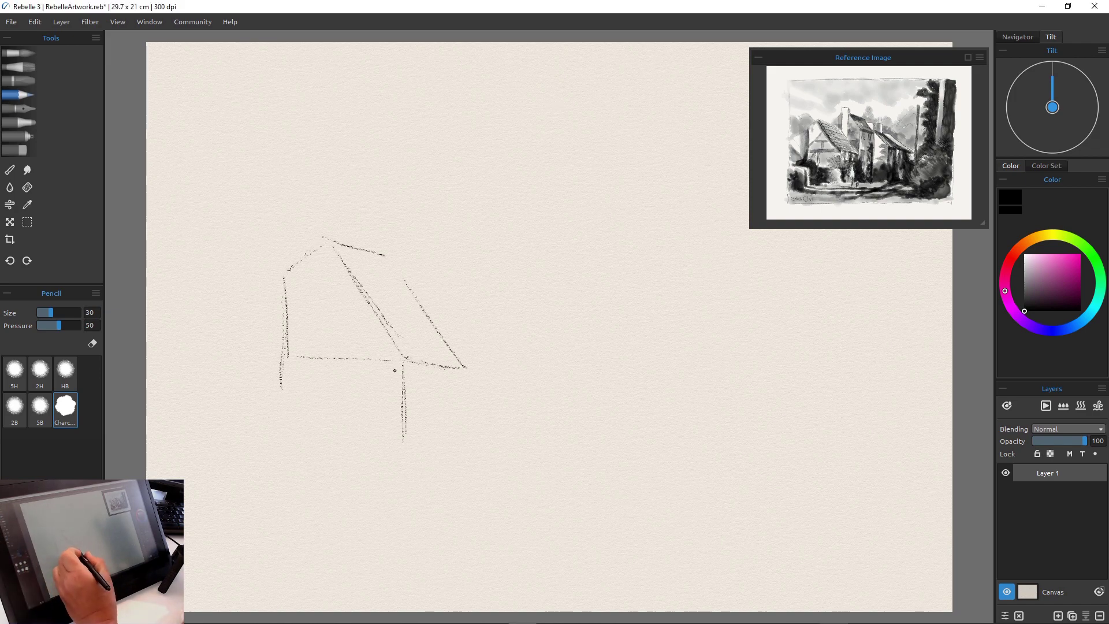
key("e")
mouse_move(306, 240)
left_mouse_down()
mouse_move(407, 359)
mouse_move(336, 271)
left_mouse_up()
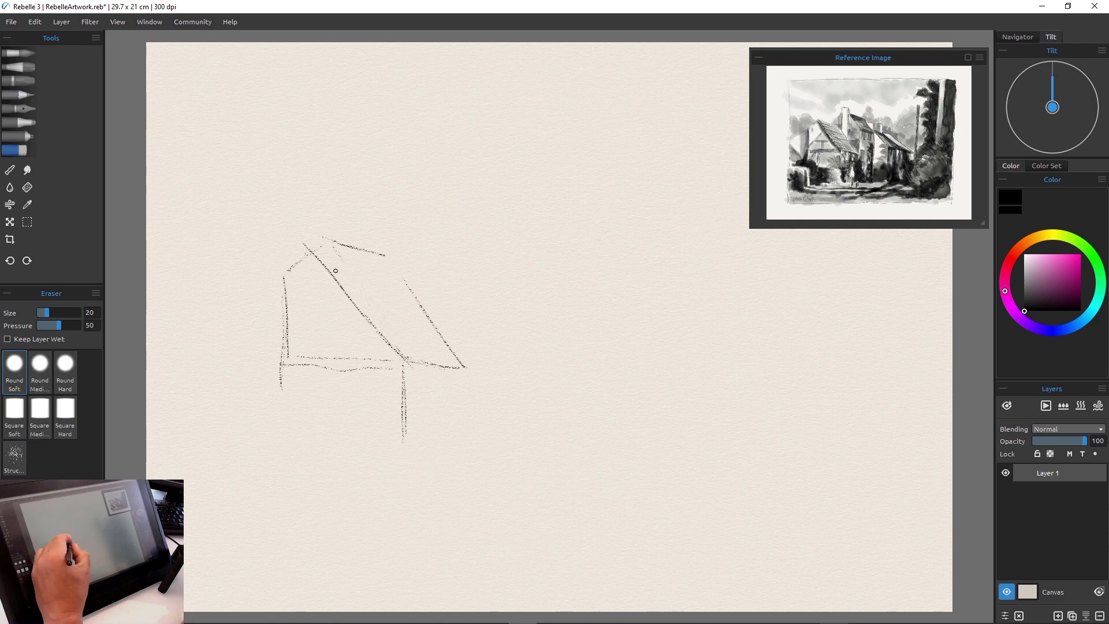
key("e")
key("ctrl+z")
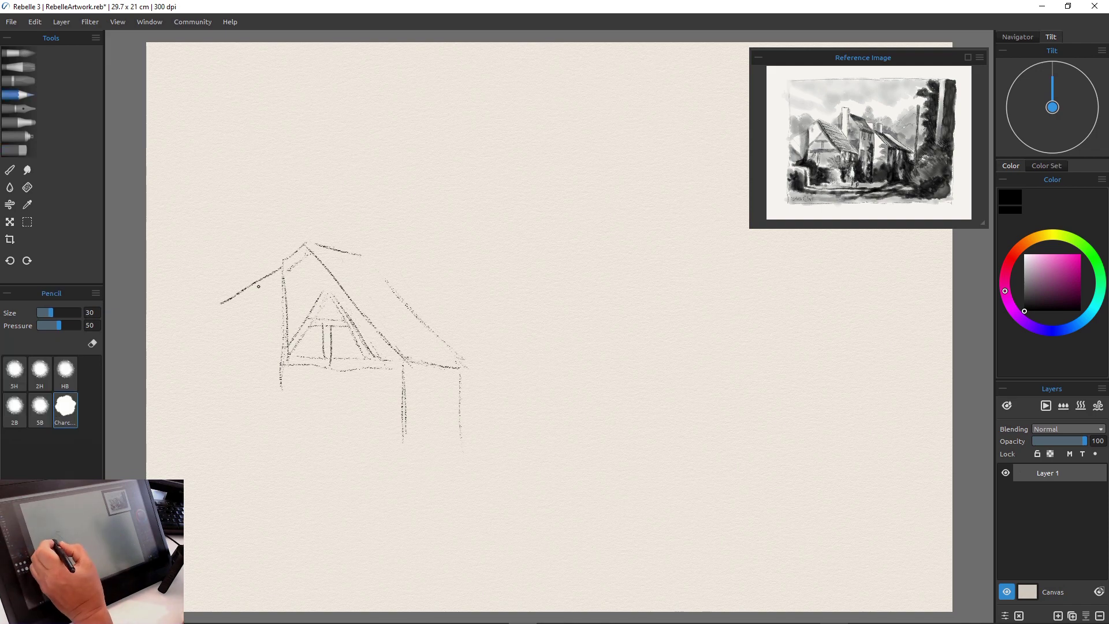
key("ctrl+z")
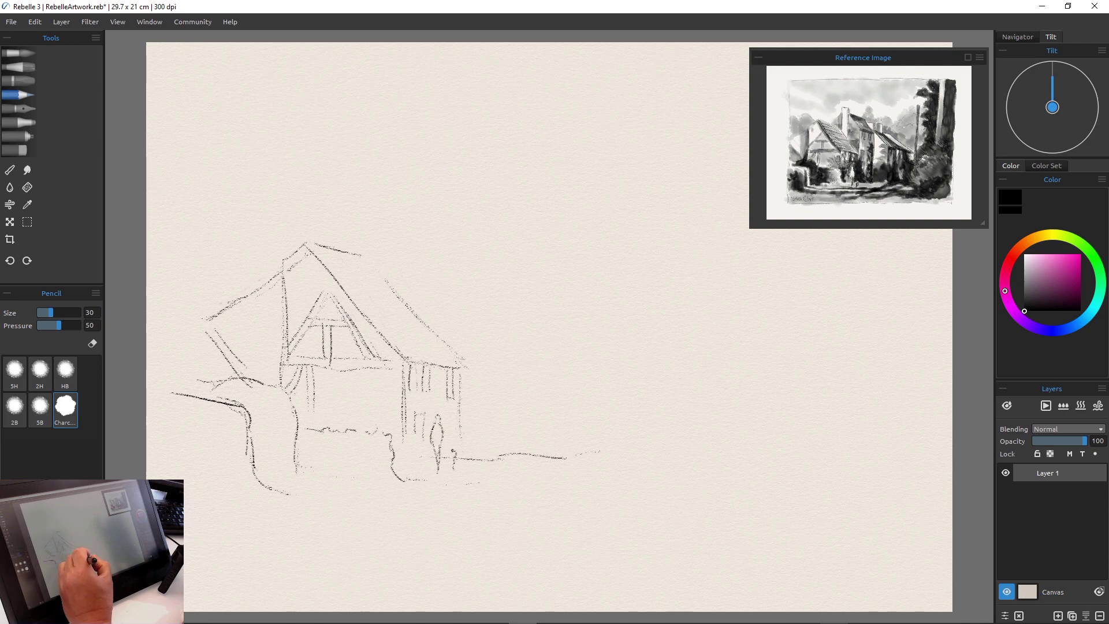
left_click_drag(453, 451, 449, 472)
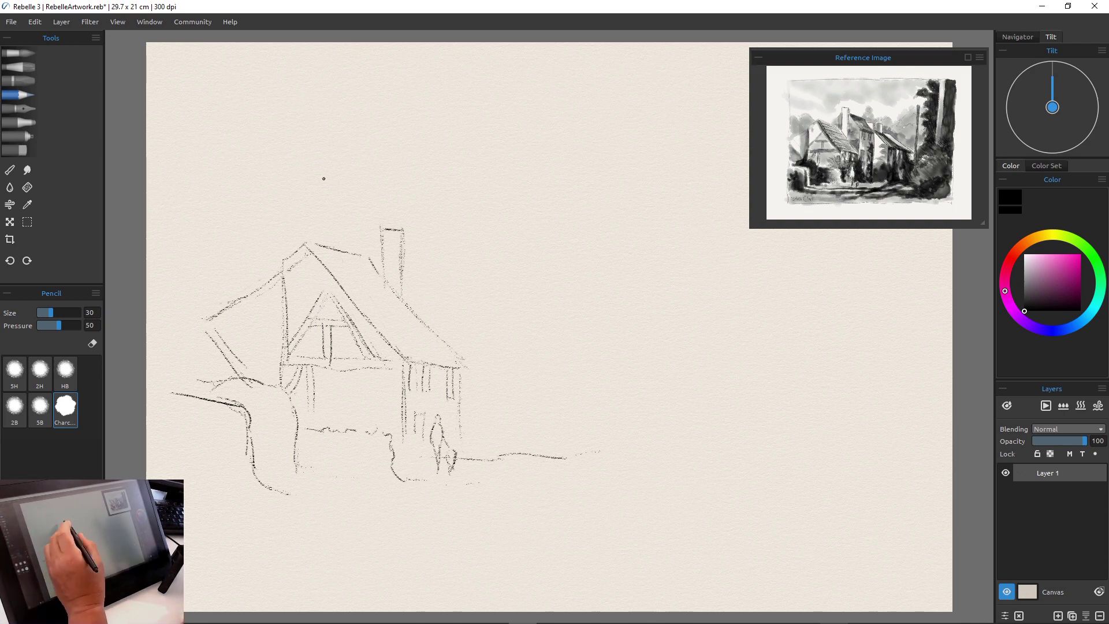
Sketch the tall chimney behind the front gable and the sloping roof and wall of the middle house.
mouse_move(379, 213)
left_mouse_down()
mouse_move(416, 304)
mouse_move(392, 230)
mouse_move(402, 291)
left_mouse_up()
left_click_drag(404, 237, 432, 259)
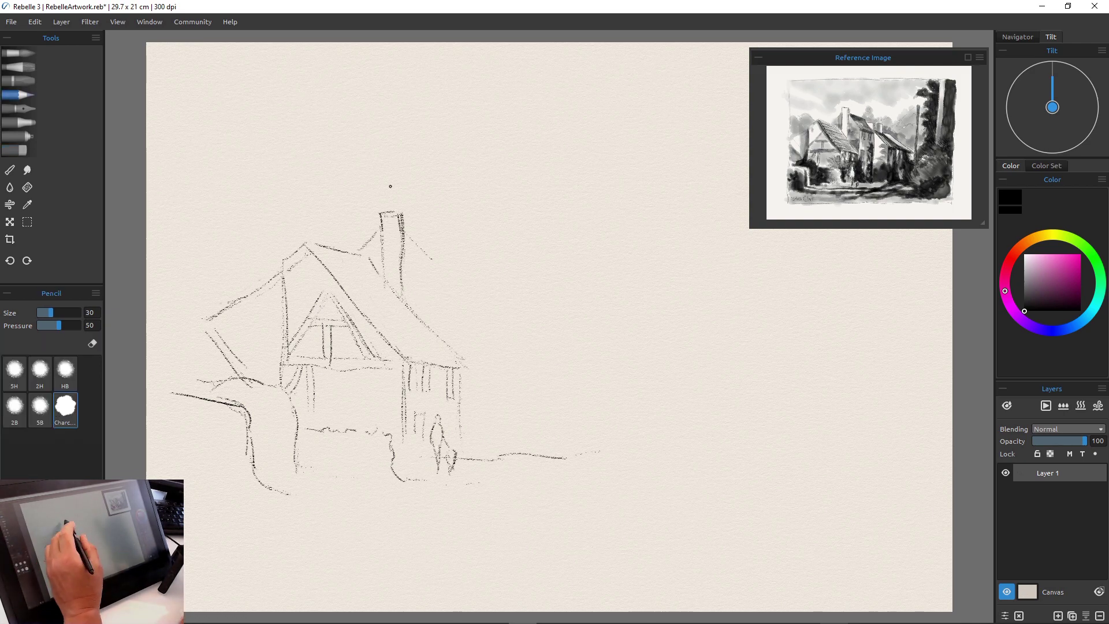
left_click_drag(511, 299, 459, 291)
left_click_drag(403, 224, 456, 286)
left_click_drag(460, 292, 462, 352)
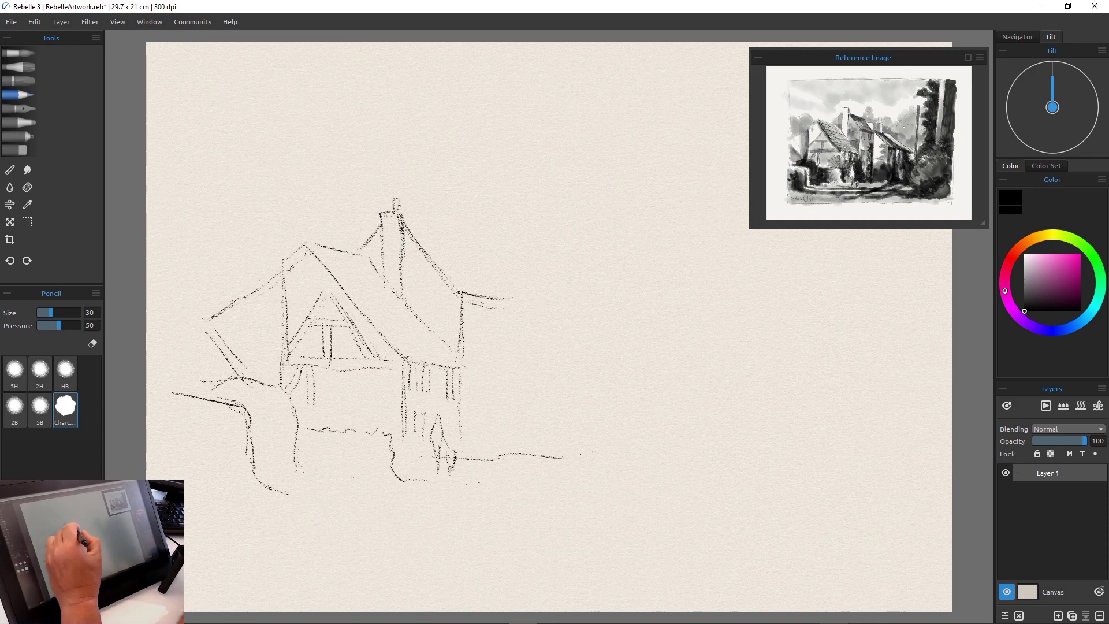
left_click_drag(411, 223, 464, 246)
left_click_drag(462, 246, 509, 300)
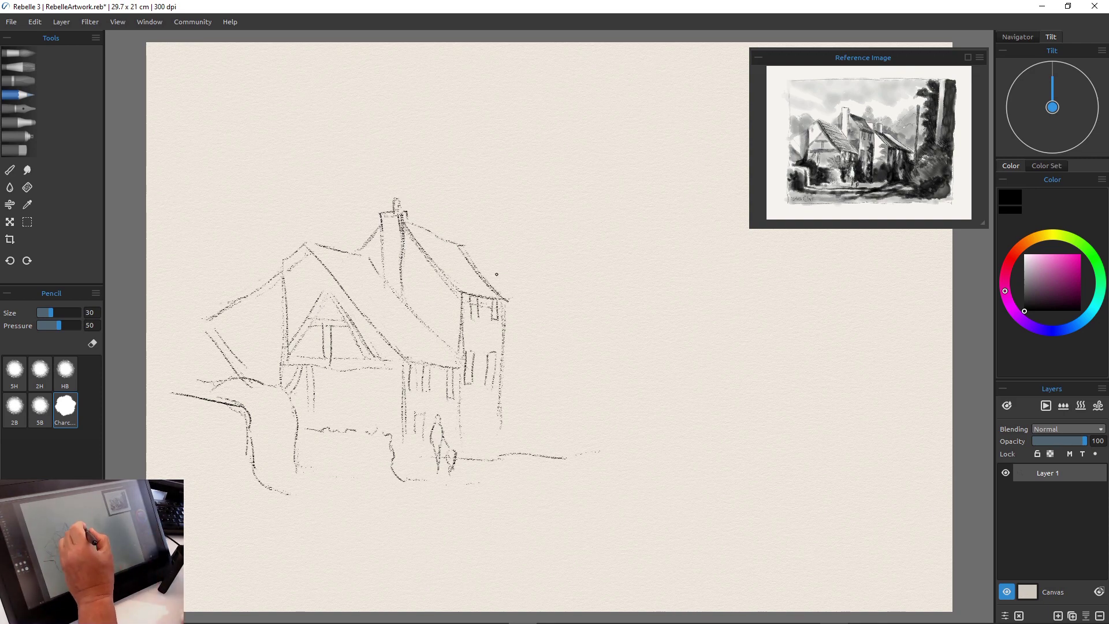
Sketch the road edges and ground lines sweeping across the foreground below the cottages.
left_click_drag(665, 466, 462, 524)
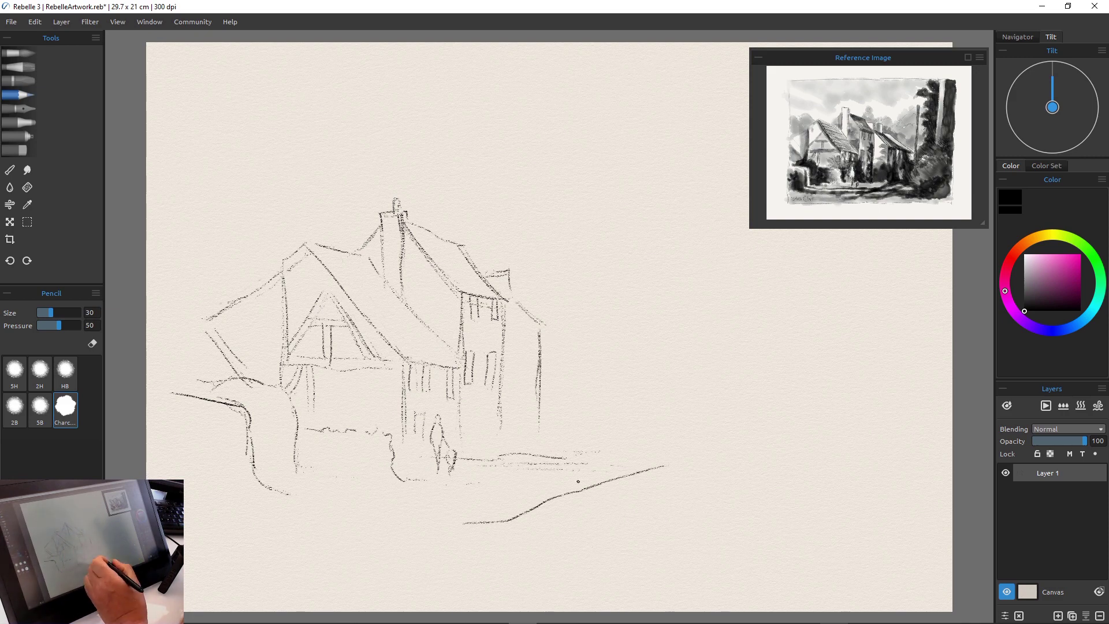
left_click_drag(592, 463, 439, 492)
left_click_drag(498, 494, 309, 508)
Extend the sketch with the lower rear cottage, drawing its long sloping roof, eaves, windows and small chimney.
left_click_drag(540, 322, 564, 341)
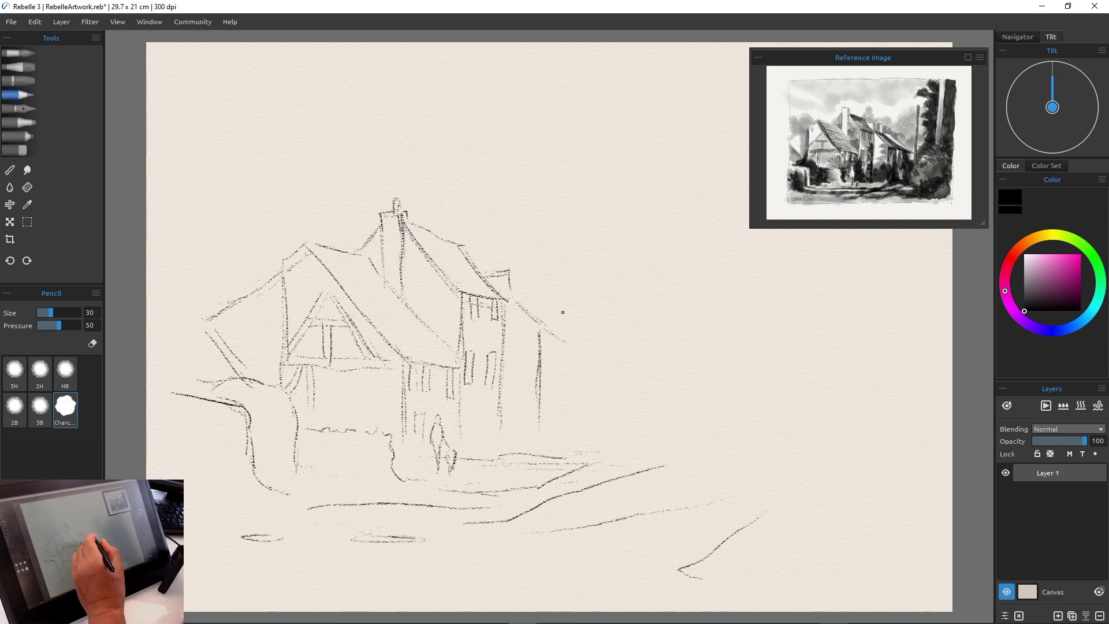
left_click_drag(459, 291, 503, 301)
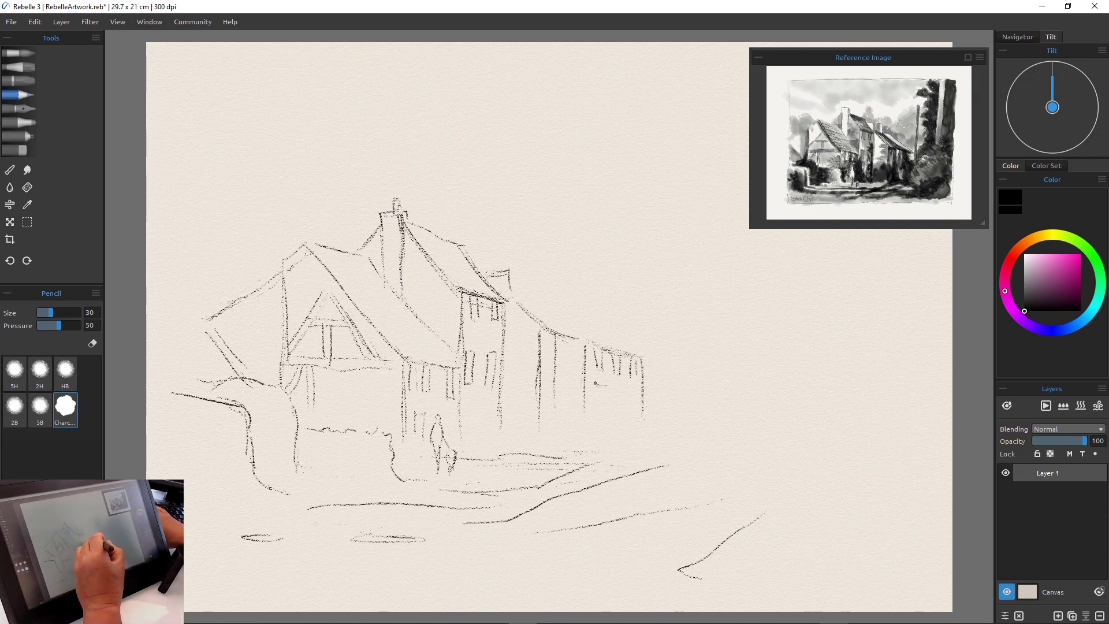
left_click_drag(515, 292, 651, 355)
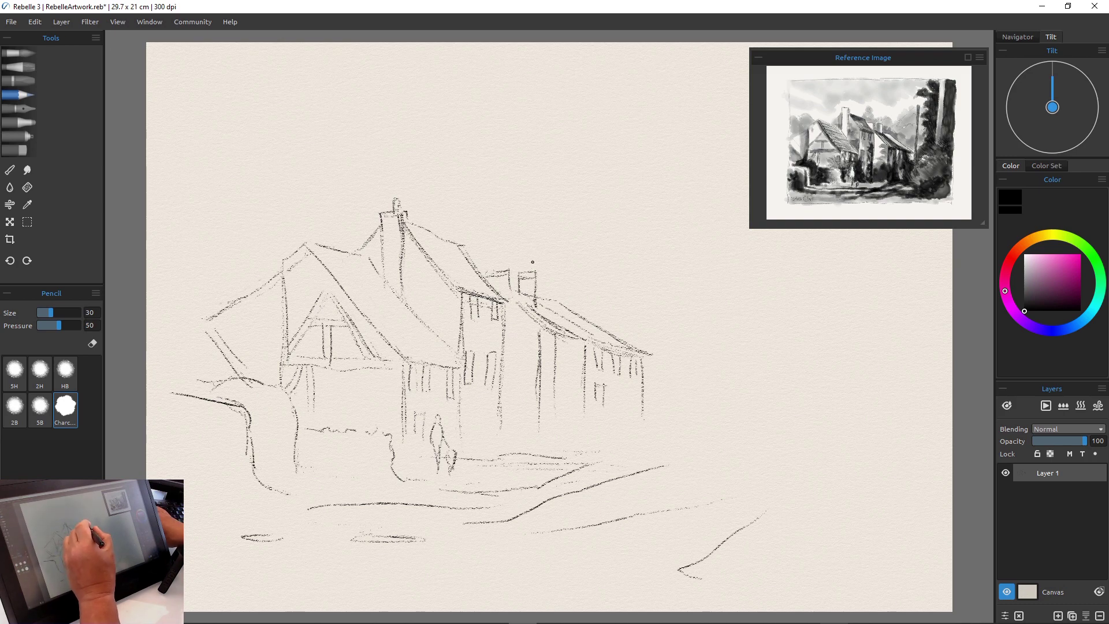
key("e")
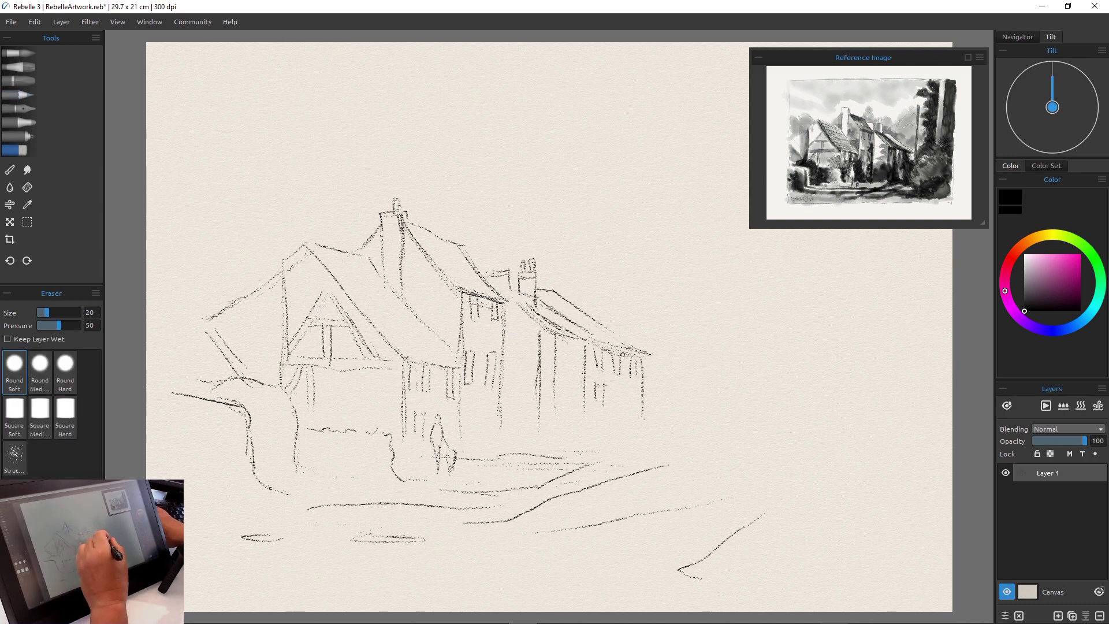
key("e")
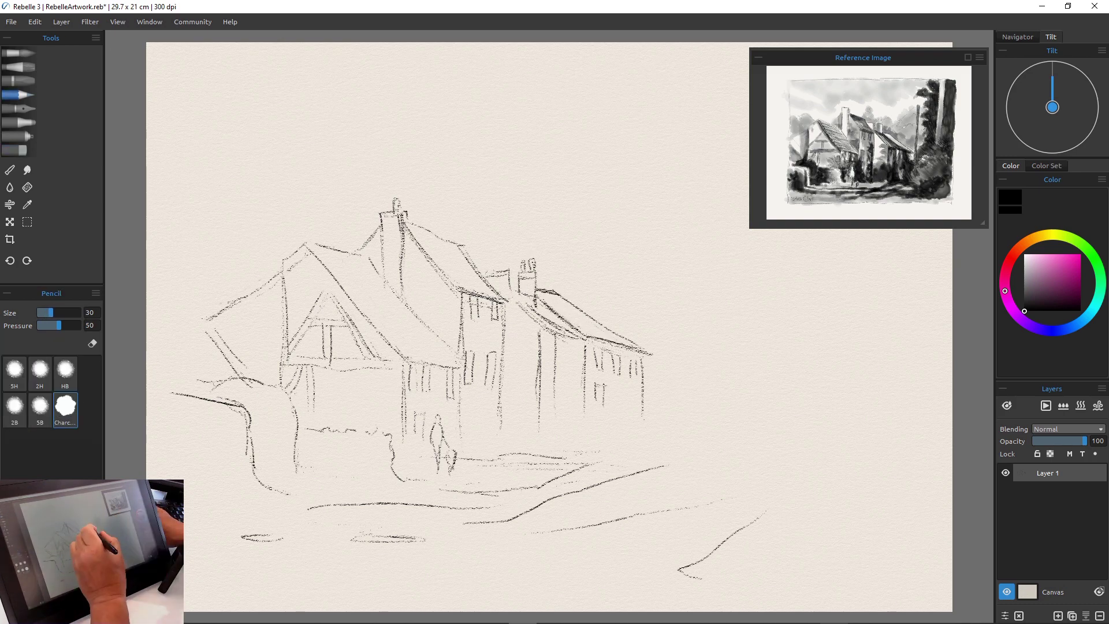
Draw a tall pole at the far end of the rear cottage and the hedge edge beneath it.
key("e")
key("e")
mouse_move(642, 201)
left_mouse_down()
mouse_move(654, 352)
mouse_move(655, 292)
mouse_move(628, 475)
left_mouse_up()
left_click_drag(657, 400, 680, 399)
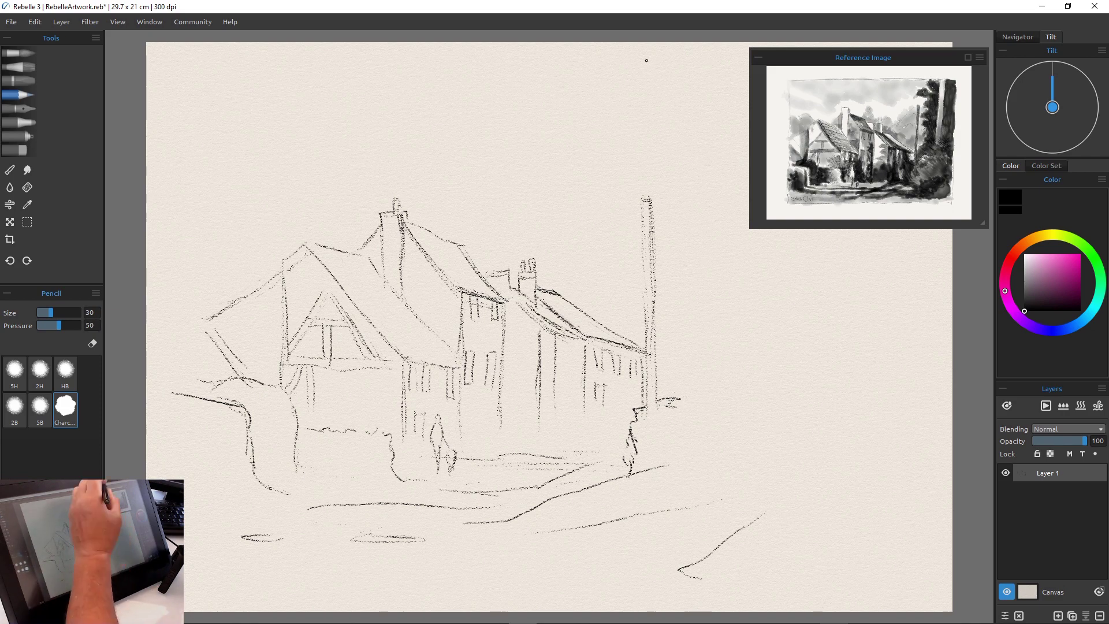
Move the reference image over the empty sky beside the cottage and sketch the tall tree trunk with its foliage outline.
left_click_drag(808, 58, 180, 64)
mouse_move(715, 78)
left_mouse_down()
mouse_move(710, 329)
mouse_move(742, 121)
mouse_move(742, 329)
left_mouse_up()
left_click_drag(682, 68, 690, 84)
left_click_drag(674, 81, 655, 85)
mouse_move(644, 109)
left_mouse_down()
mouse_move(630, 122)
mouse_move(675, 130)
mouse_move(693, 185)
mouse_move(708, 251)
mouse_move(700, 328)
left_mouse_up()
left_click_drag(687, 332, 661, 357)
left_click_drag(684, 360, 673, 404)
mouse_move(763, 68)
left_mouse_down()
mouse_move(771, 315)
mouse_move(791, 328)
left_mouse_up()
left_click_drag(756, 361, 731, 414)
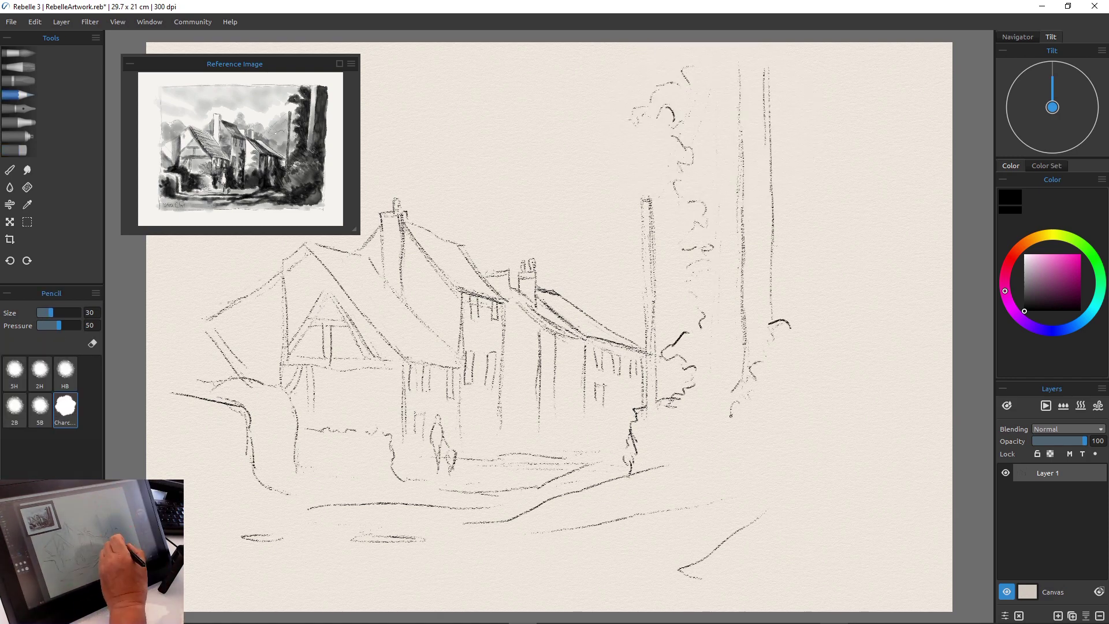
Sketch the bush outlines around the tall tree and the broken road edge in the near foreground.
left_click_drag(790, 327, 830, 317)
left_click_drag(838, 325, 857, 318)
left_click_drag(849, 219, 839, 233)
left_click_drag(838, 463, 817, 464)
left_click_drag(818, 473, 776, 491)
left_click_drag(681, 569, 633, 576)
left_click_drag(621, 578, 590, 577)
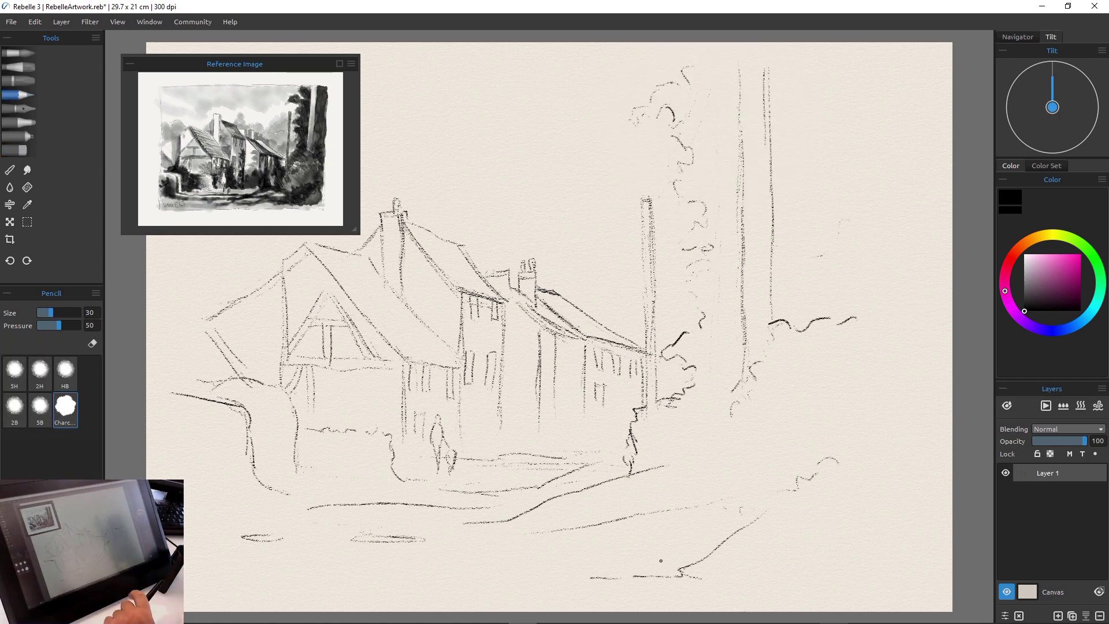
Sketch the distant treetops behind the roofs and move the reference image to the canvas's upper right corner.
left_click_drag(507, 234, 527, 226)
left_click_drag(557, 265, 577, 269)
left_click_drag(586, 270, 638, 280)
left_click_drag(682, 250, 713, 247)
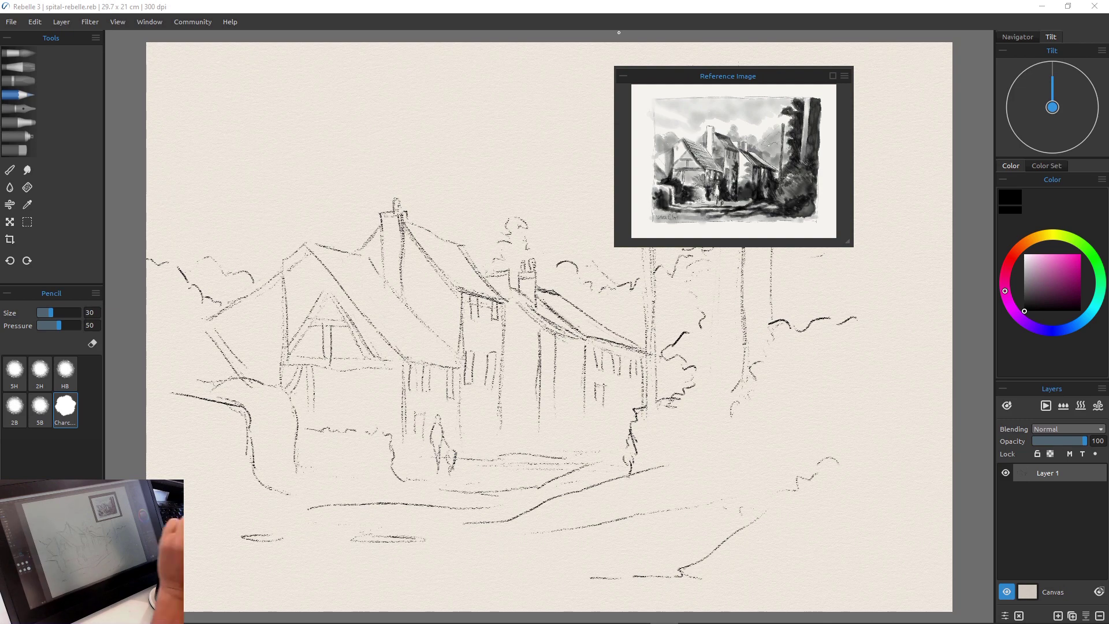
mouse_move(751, 75)
left_mouse_down()
mouse_move(817, 71)
mouse_move(890, 32)
left_mouse_up()
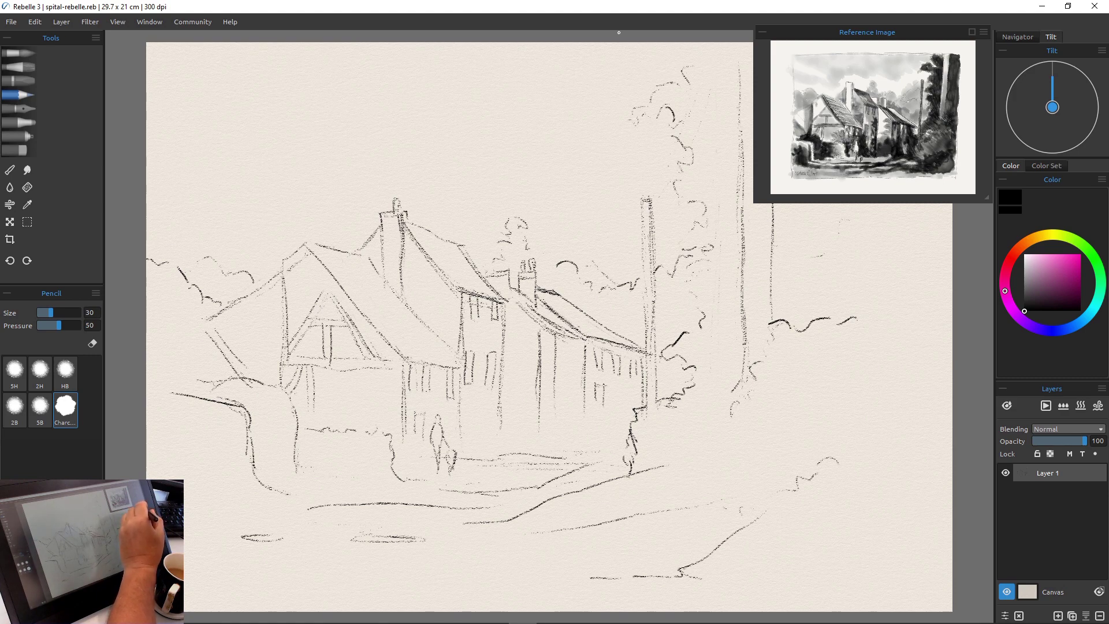
Choose a pale sandy yellow and set up the Filbert watercolor brush at size 100.
left_click(1037, 236)
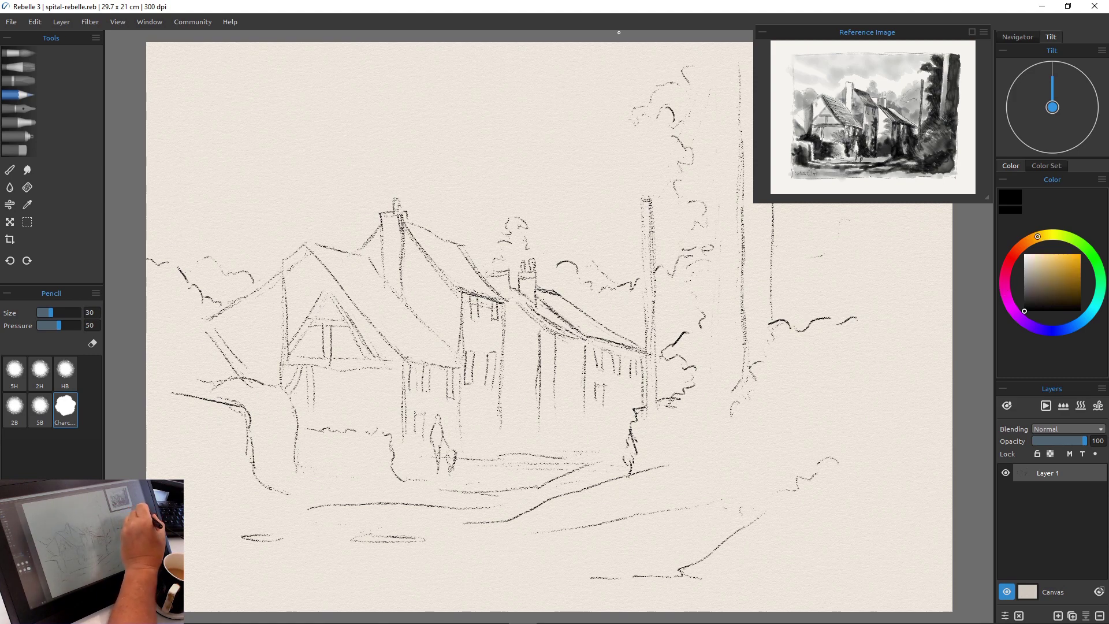
left_click(1047, 261)
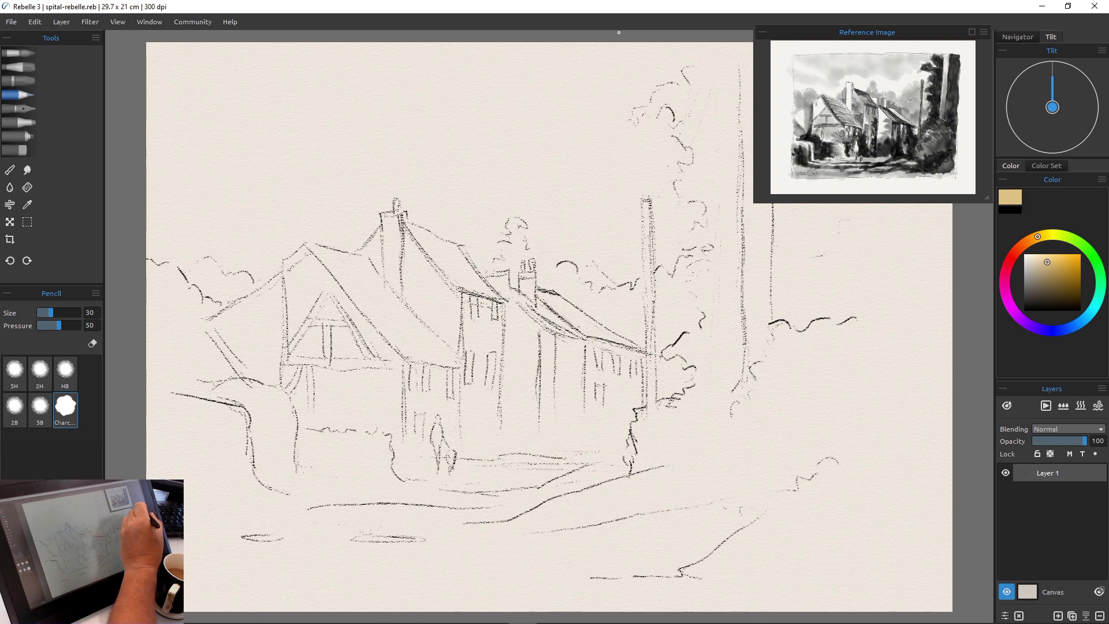
left_click(1038, 236)
left_click(1040, 261)
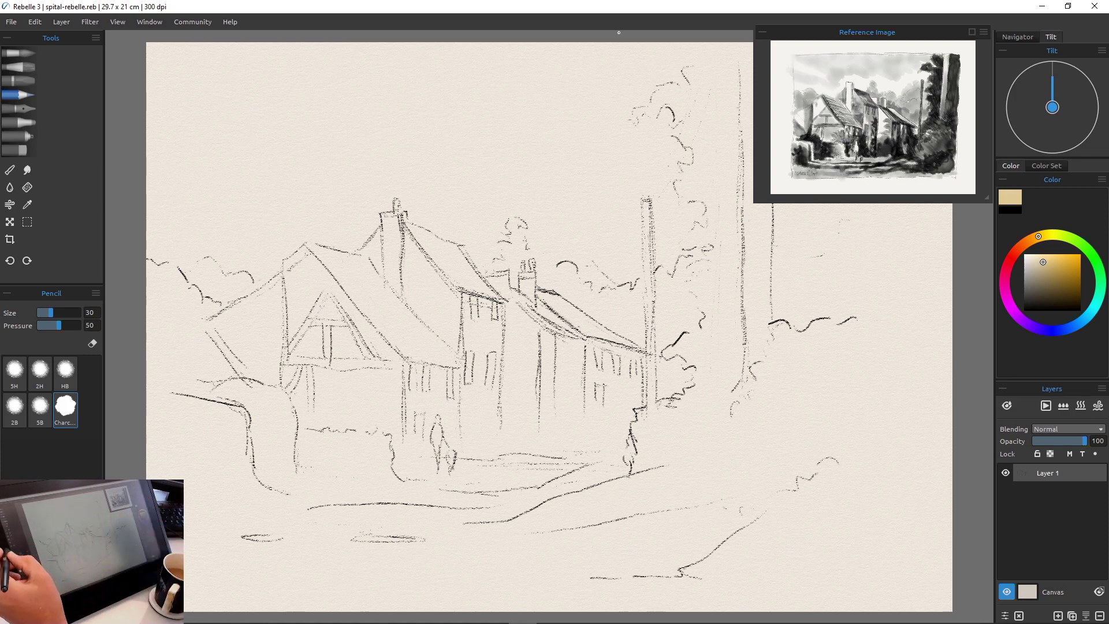
key("w")
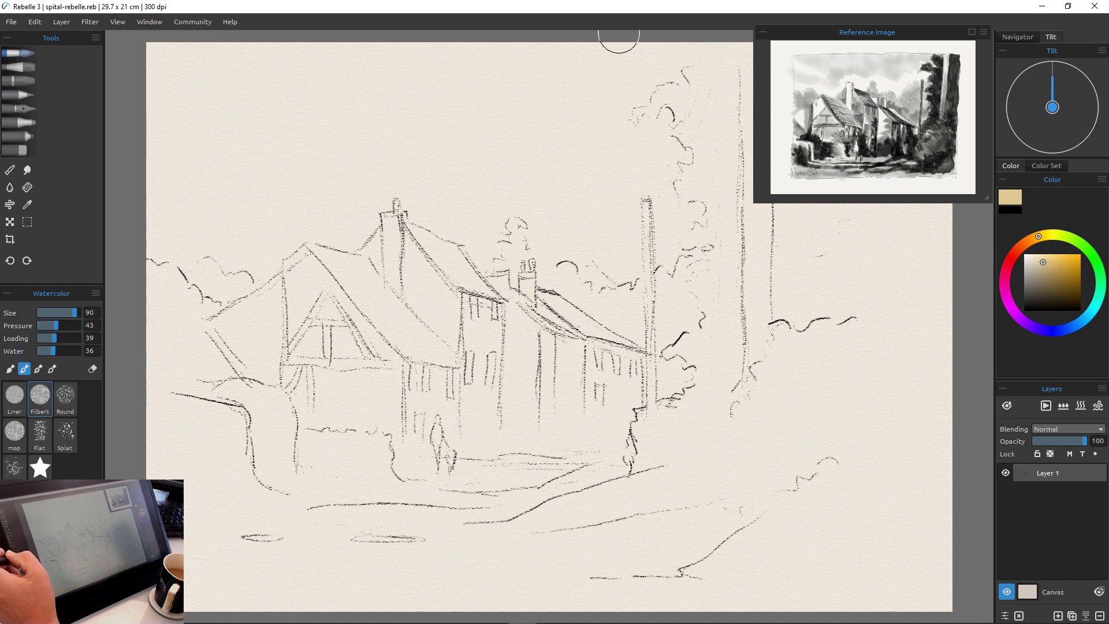
key("]")
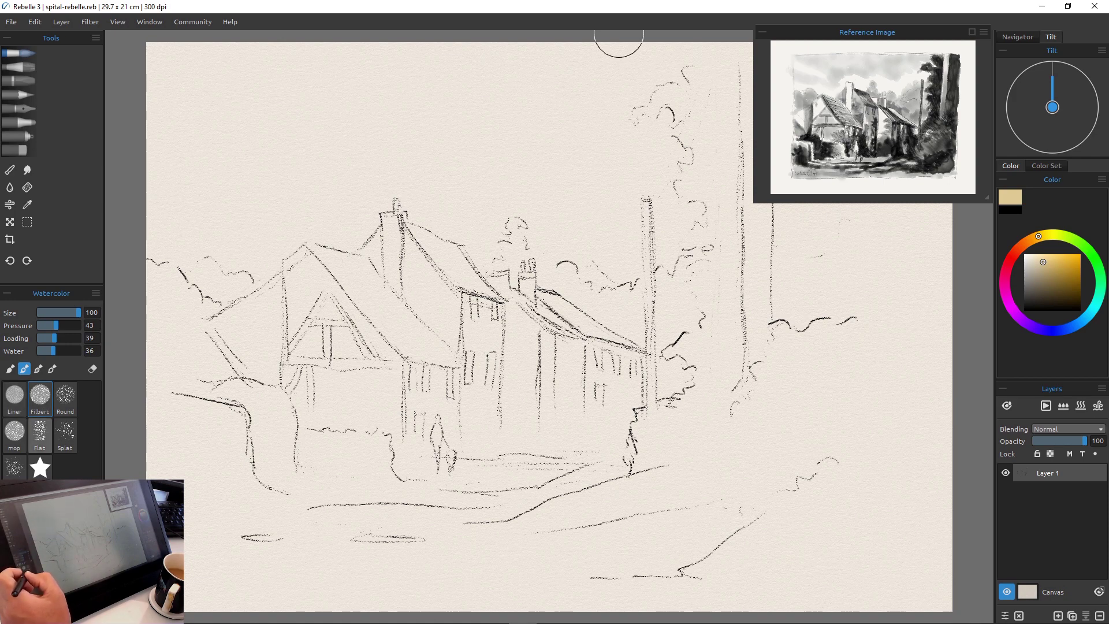
mouse_move(532, 83)
left_mouse_down()
mouse_move(607, 69)
mouse_move(556, 112)
mouse_move(512, 119)
mouse_move(532, 90)
mouse_move(480, 48)
mouse_move(455, 104)
mouse_move(525, 168)
mouse_move(324, 111)
mouse_move(308, 147)
mouse_move(415, 146)
mouse_move(464, 106)
mouse_move(414, 57)
mouse_move(373, 148)
mouse_move(283, 163)
mouse_move(242, 190)
mouse_move(330, 145)
mouse_move(444, 155)
mouse_move(414, 169)
mouse_move(357, 155)
mouse_move(296, 184)
mouse_move(272, 166)
mouse_move(238, 195)
mouse_move(247, 223)
mouse_move(227, 216)
mouse_move(206, 154)
mouse_move(153, 131)
mouse_move(147, 139)
mouse_move(252, 133)
left_mouse_up()
mouse_move(237, 66)
left_mouse_down()
mouse_move(263, 56)
mouse_move(397, 76)
mouse_move(473, 36)
mouse_move(574, 53)
mouse_move(554, 77)
left_mouse_up()
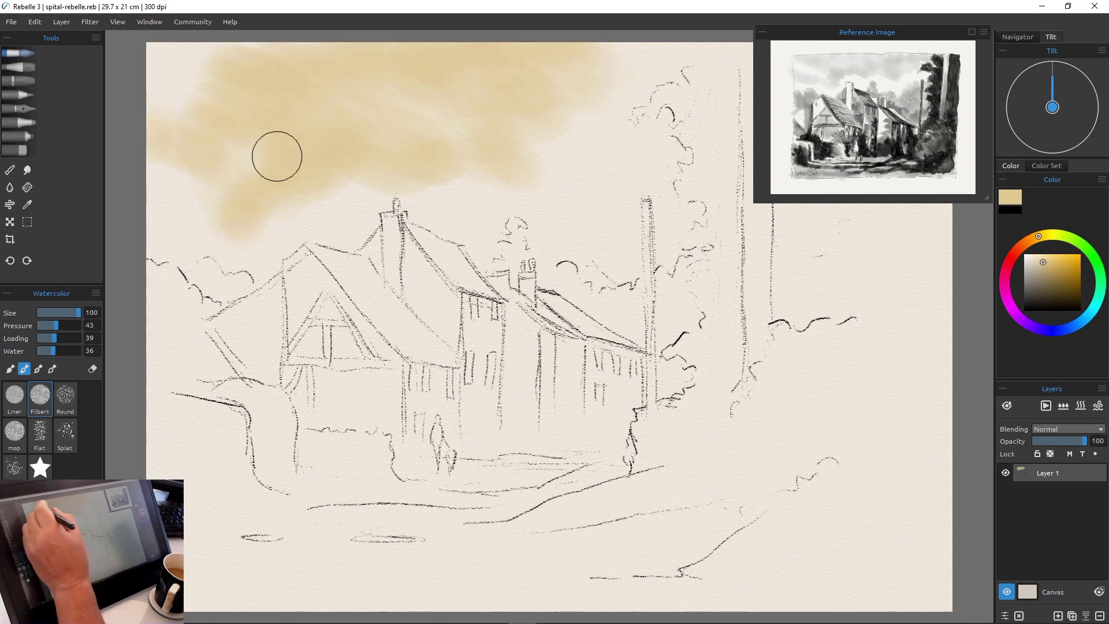
mouse_move(275, 153)
left_mouse_down()
mouse_move(256, 170)
mouse_move(153, 50)
mouse_move(277, 49)
mouse_move(155, 117)
left_mouse_up()
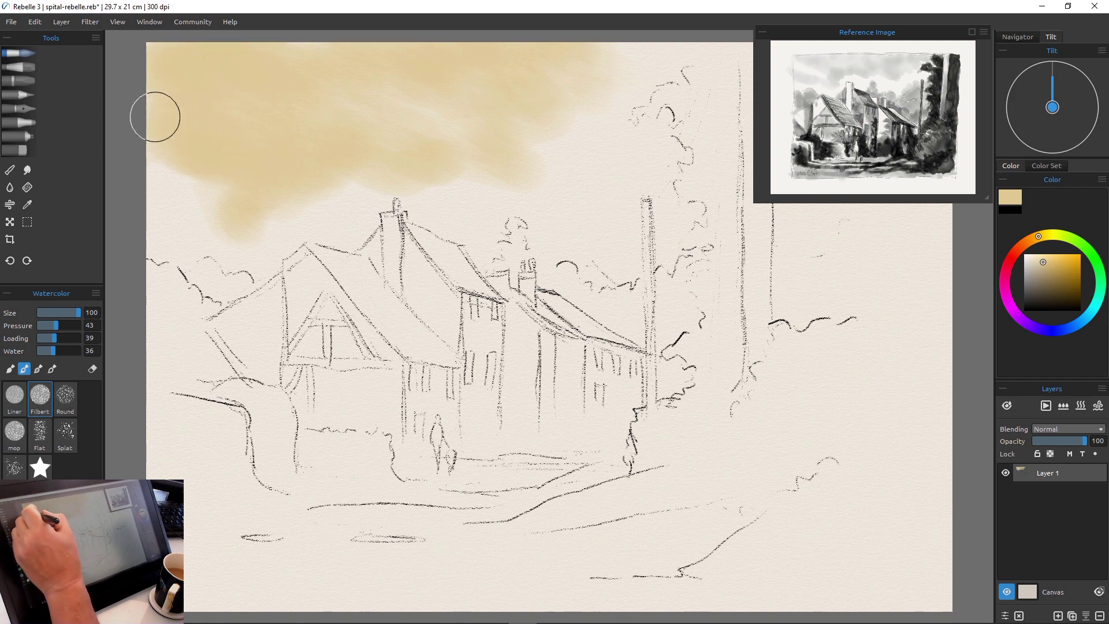
mouse_move(364, 78)
left_mouse_down()
mouse_move(409, 113)
mouse_move(437, 114)
mouse_move(440, 133)
mouse_move(455, 117)
mouse_move(400, 139)
mouse_move(300, 120)
mouse_move(618, 61)
mouse_move(630, 42)
mouse_move(570, 71)
mouse_move(635, 43)
mouse_move(600, 38)
mouse_move(540, 111)
mouse_move(482, 137)
left_mouse_up()
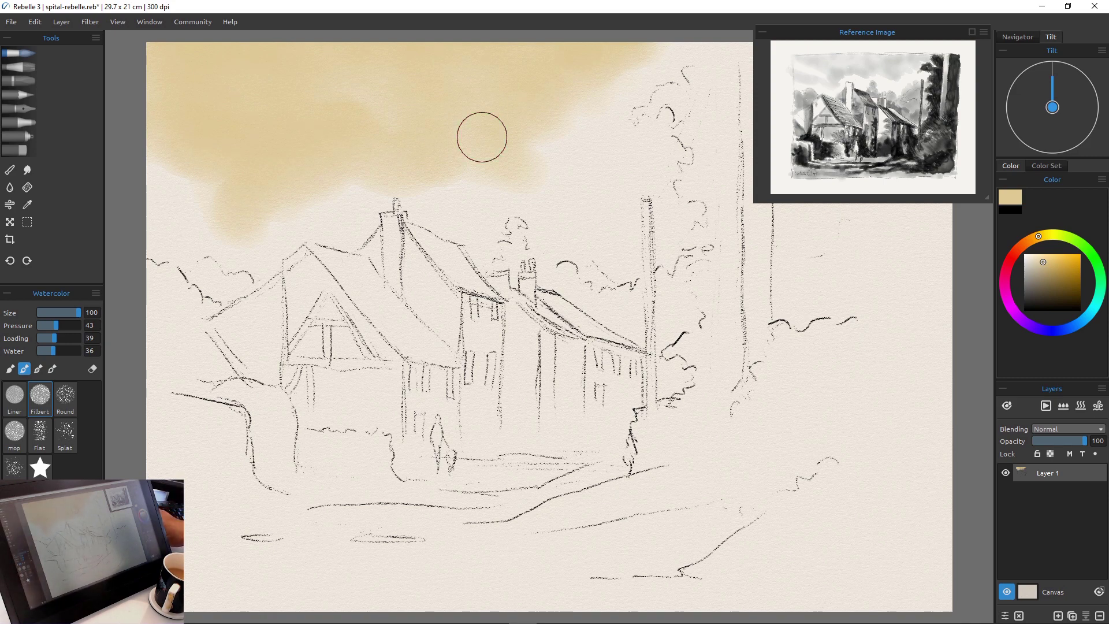
key("ctrl+z")
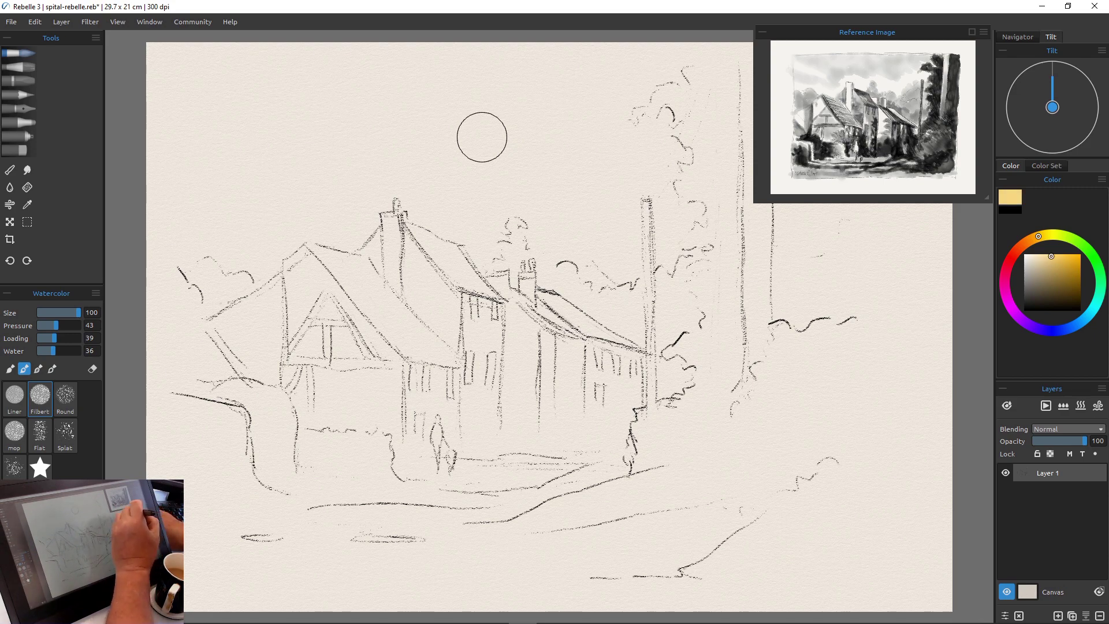
mouse_move(577, 37)
left_mouse_down()
mouse_move(564, 99)
mouse_move(577, 120)
mouse_move(492, 104)
mouse_move(475, 168)
mouse_move(361, 148)
mouse_move(317, 171)
mouse_move(265, 129)
mouse_move(222, 144)
left_mouse_up()
key("ctrl+z")
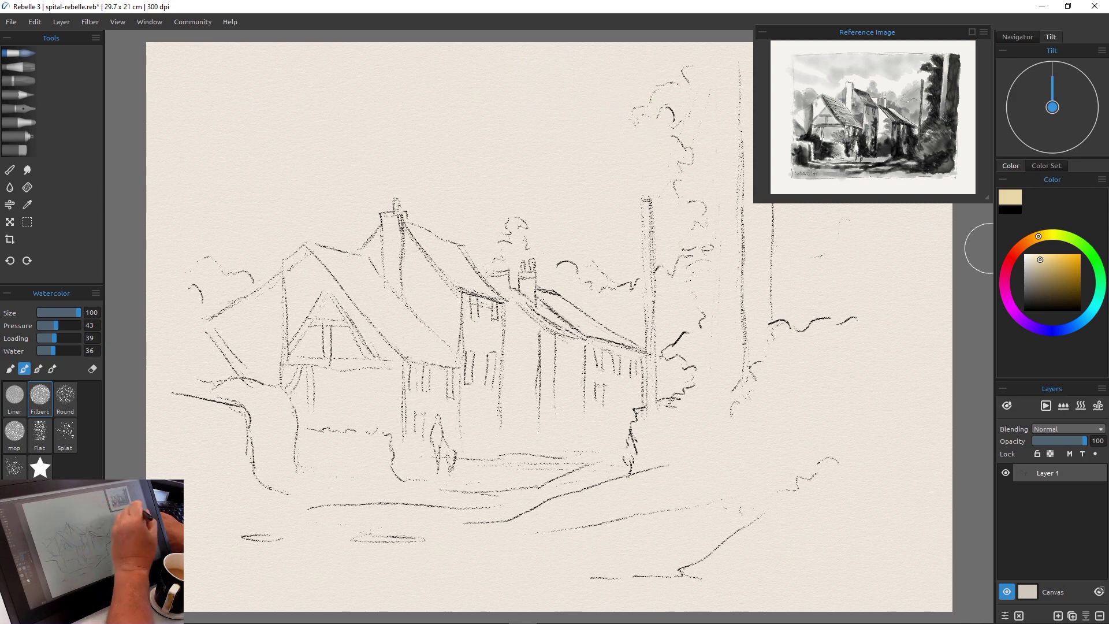
Paint a pale sandy yellow watercolor wash with soft cloudy gaps across the sky above the roofs.
left_click_drag(549, 69, 563, 107)
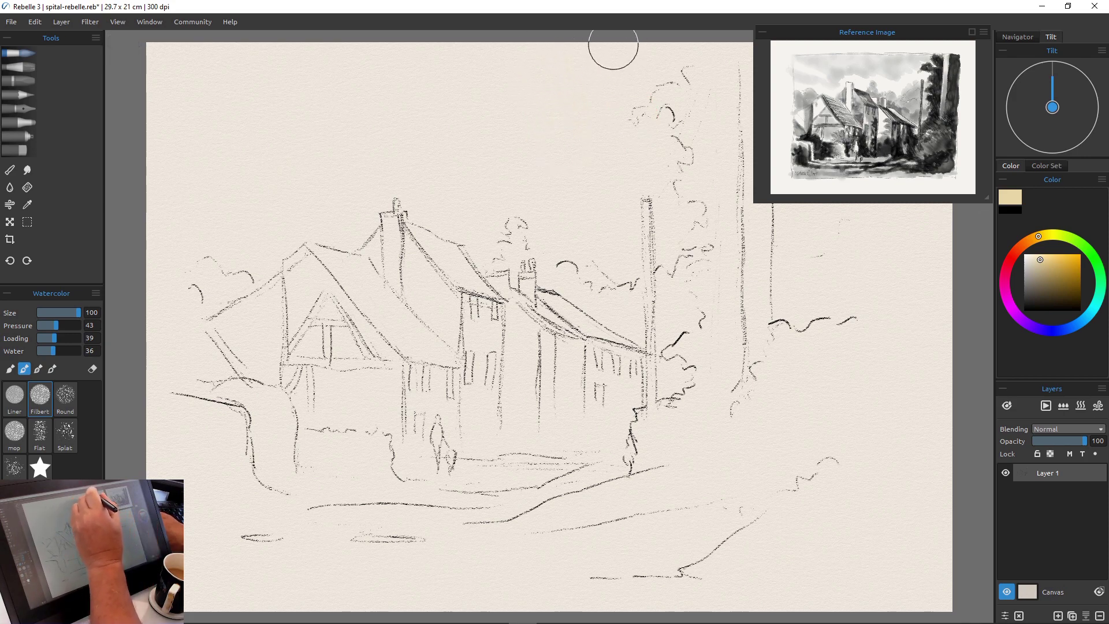
mouse_move(693, 92)
left_mouse_down()
mouse_move(680, 69)
mouse_move(619, 69)
mouse_move(587, 114)
mouse_move(508, 117)
mouse_move(543, 185)
mouse_move(524, 184)
mouse_move(466, 131)
mouse_move(408, 140)
mouse_move(303, 121)
mouse_move(296, 178)
mouse_move(233, 138)
mouse_move(243, 239)
mouse_move(153, 232)
mouse_move(209, 189)
mouse_move(178, 147)
mouse_move(202, 92)
mouse_move(296, 69)
mouse_move(406, 89)
mouse_move(495, 57)
mouse_move(668, 86)
left_mouse_up()
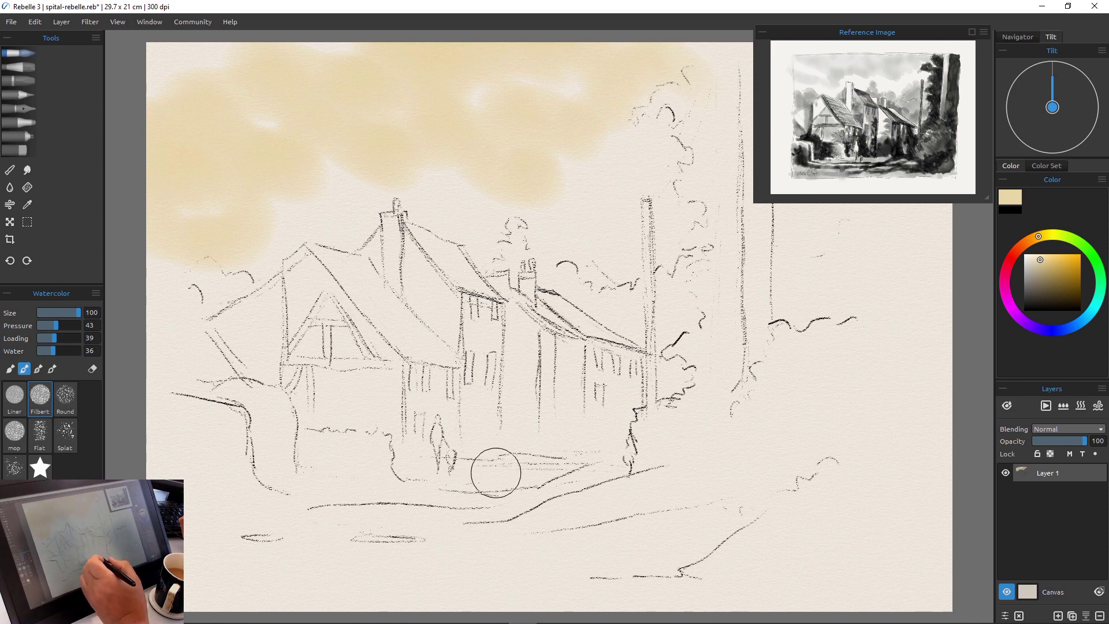
mouse_move(490, 465)
left_mouse_down()
mouse_move(623, 451)
mouse_move(490, 505)
mouse_move(485, 462)
mouse_move(453, 495)
mouse_move(264, 534)
left_mouse_up()
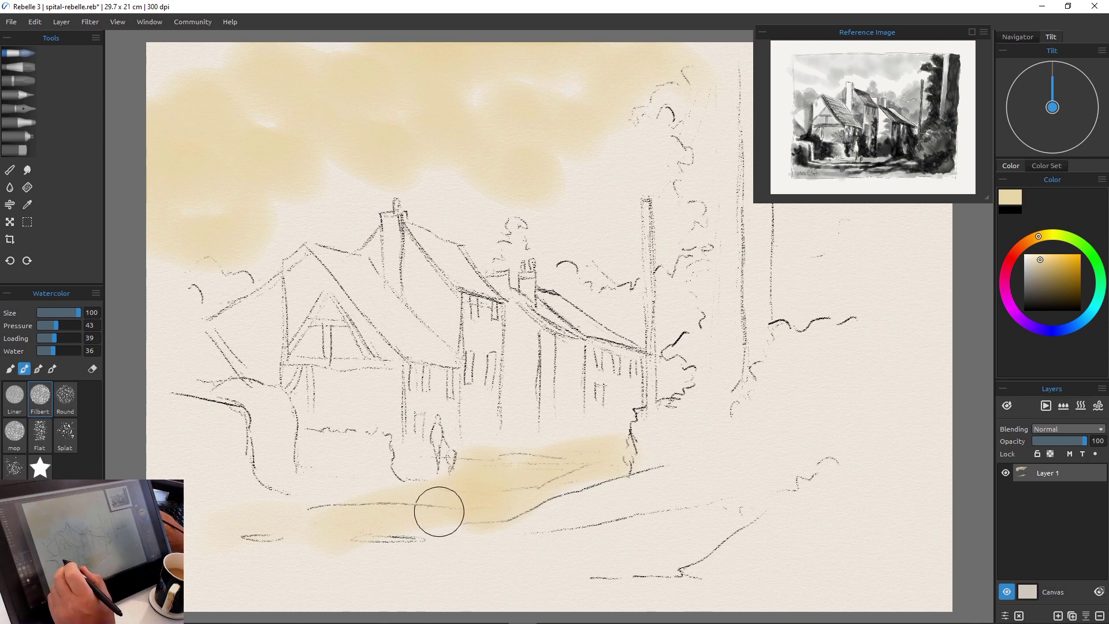
key("ctrl+z")
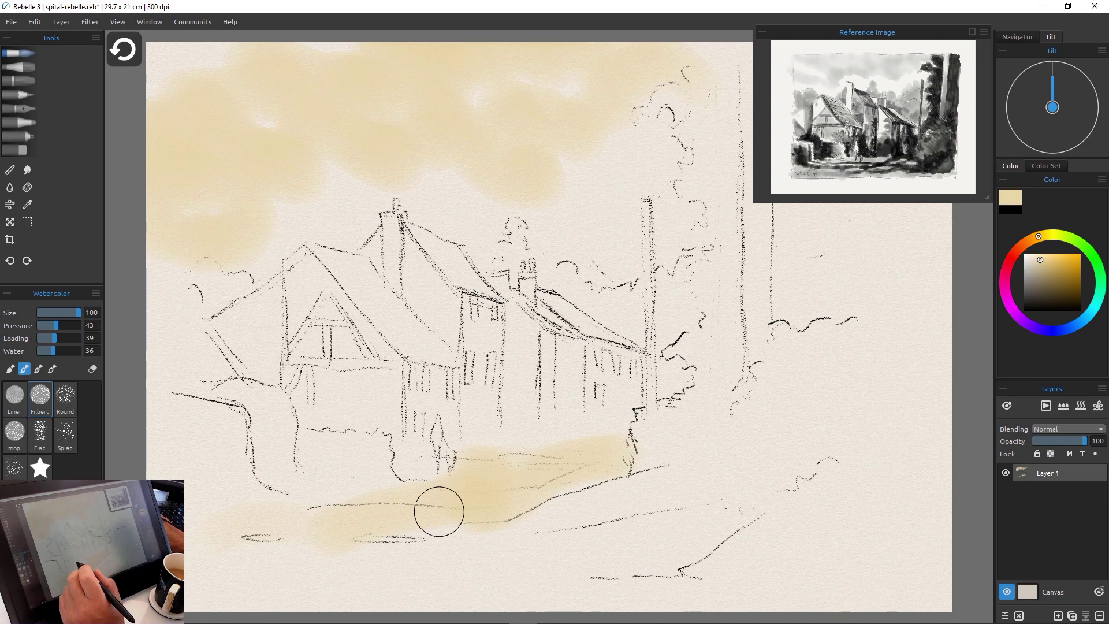
key("ctrl+z")
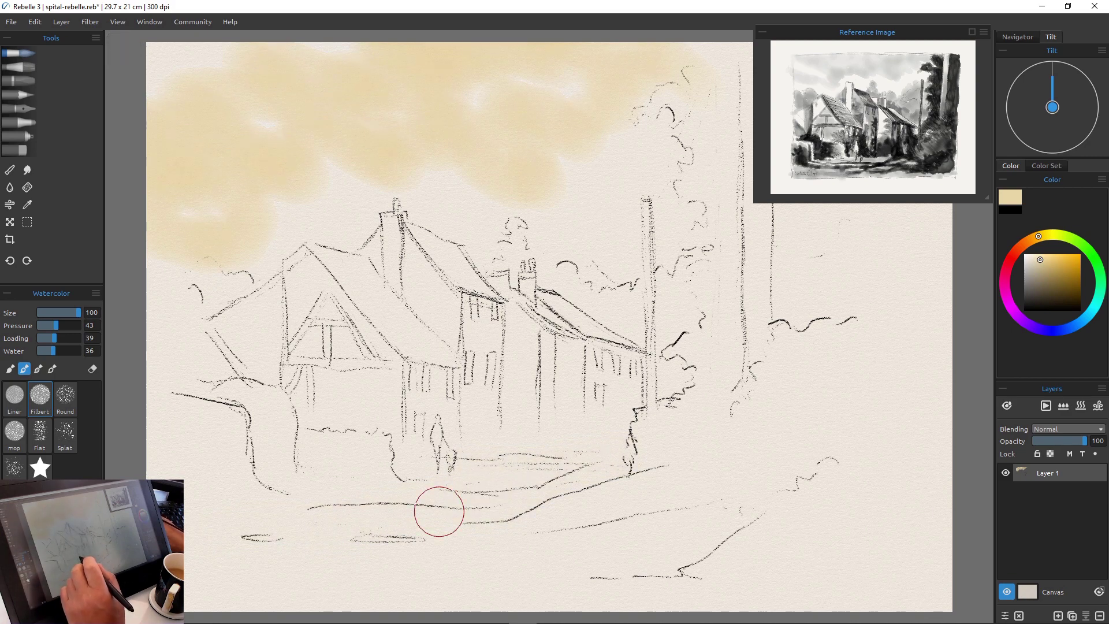
Undo the yellow sky wash painted on the sketch layer and add a new layer above it.
key("ctrl+z")
key("ctrl+z")
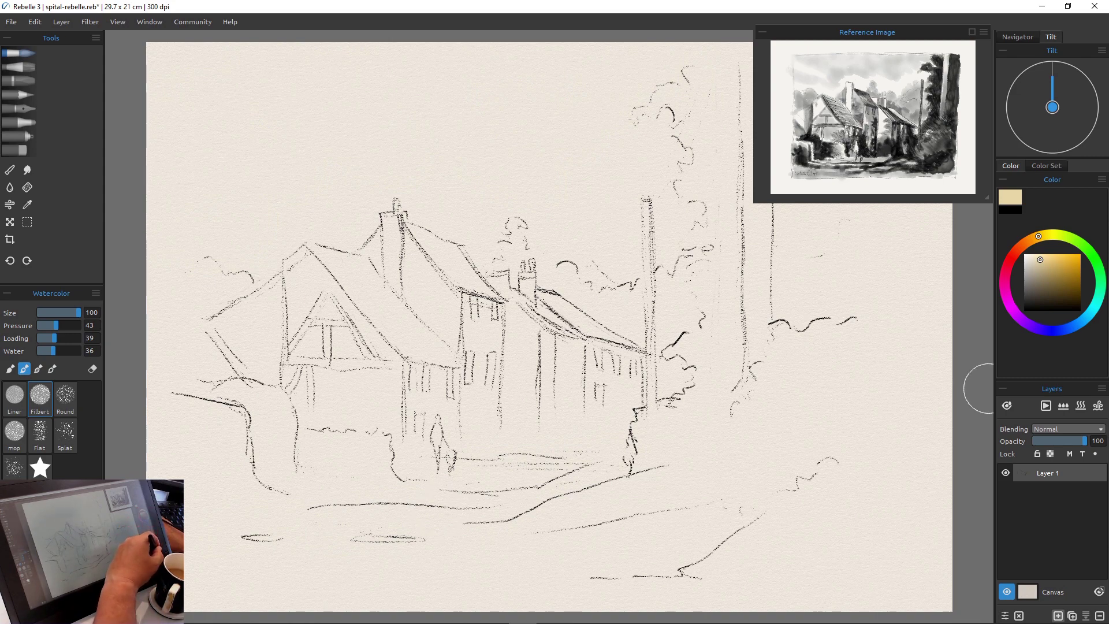
key("ctrl+shift+n")
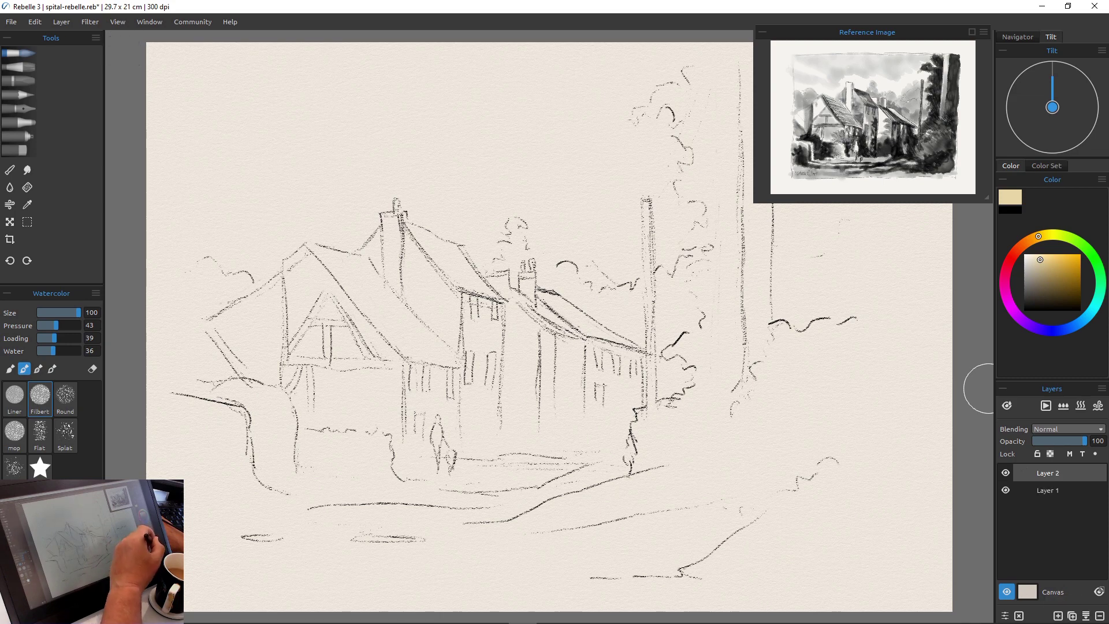
Lock Layer 1, which holds the charcoal sketch, and make Layer 2 the active layer.
left_click(1047, 490)
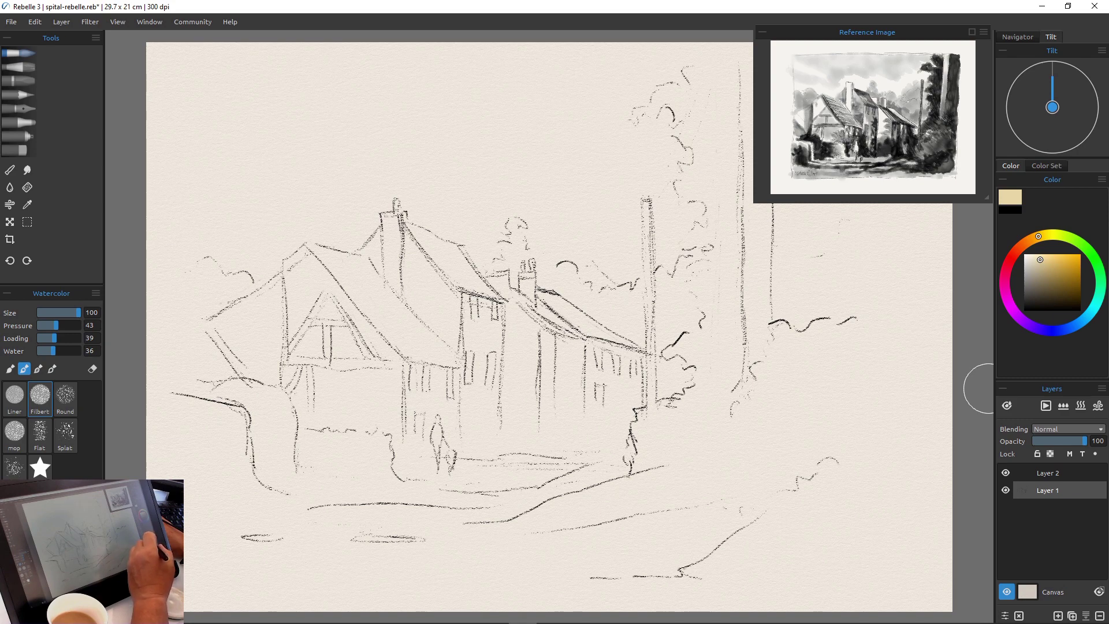
right_click(995, 494)
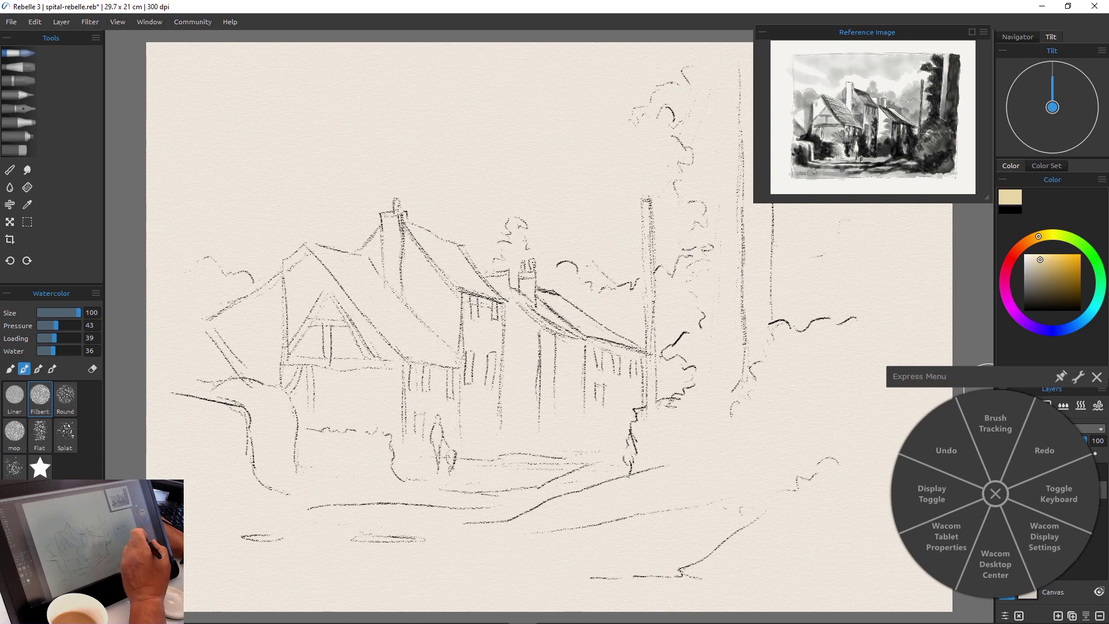
left_click(957, 388)
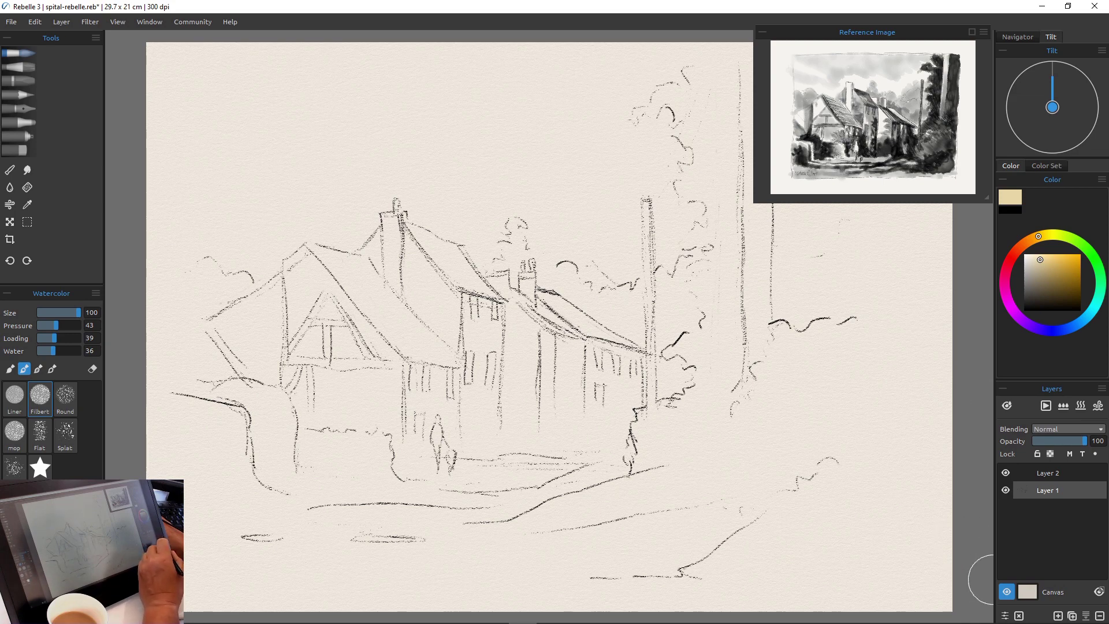
left_click(1037, 454)
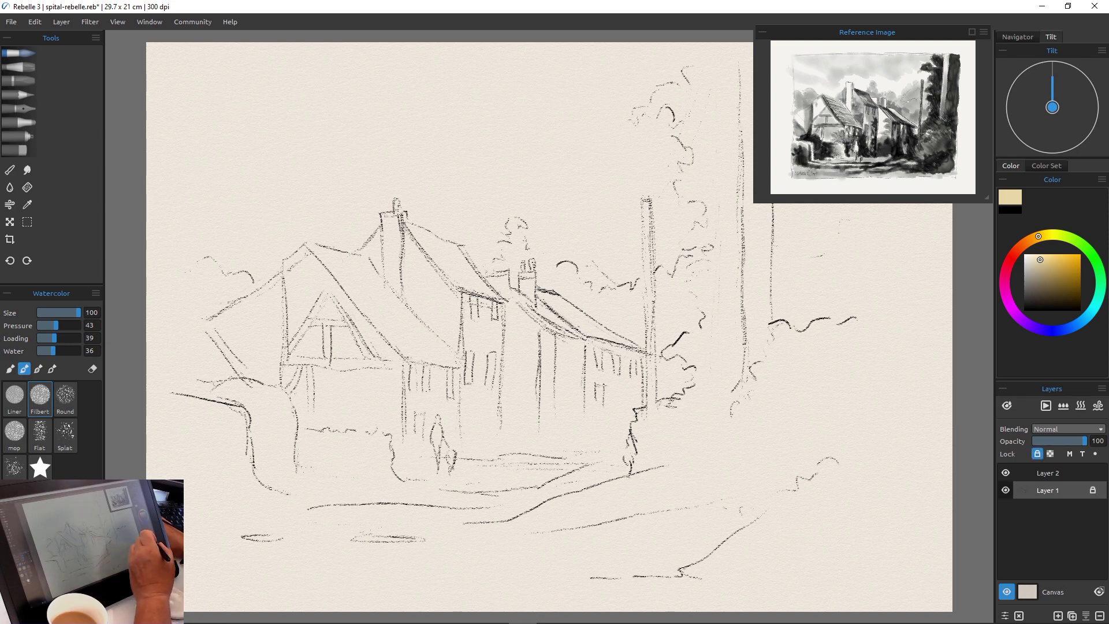
left_click(1047, 473)
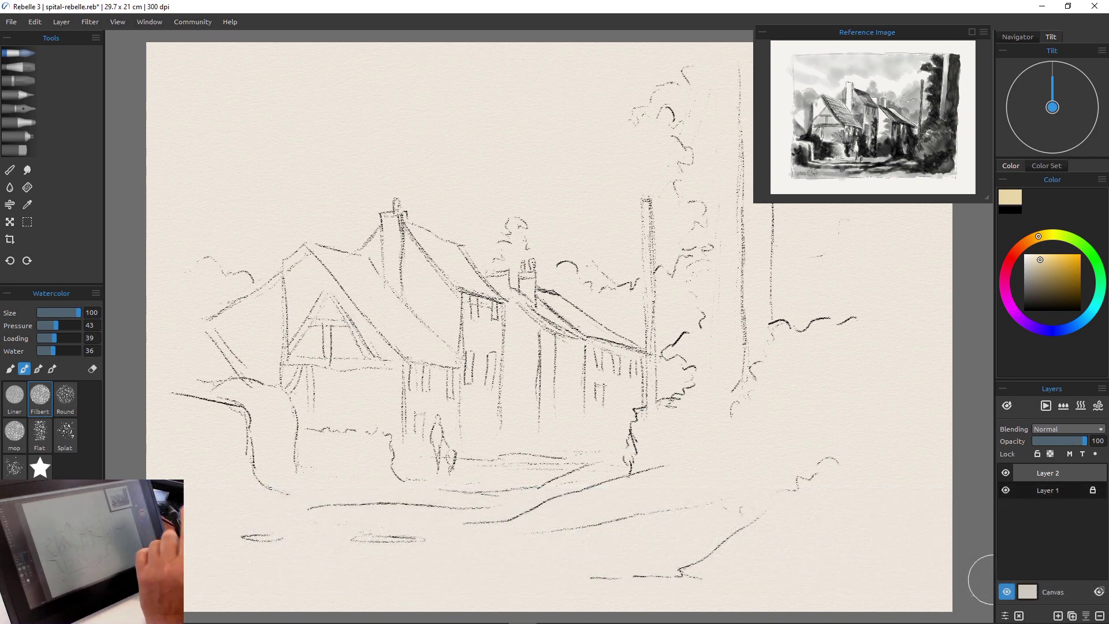
Repaint the pale sandy yellow wash across the sky on Layer 2, with soft cloudy gaps, undoing a stray first stroke.
mouse_move(587, 87)
left_mouse_down()
mouse_move(620, 77)
mouse_move(597, 53)
mouse_move(496, 150)
mouse_move(488, 127)
mouse_move(368, 81)
mouse_move(343, 133)
mouse_move(354, 165)
mouse_move(316, 138)
mouse_move(278, 141)
left_mouse_up()
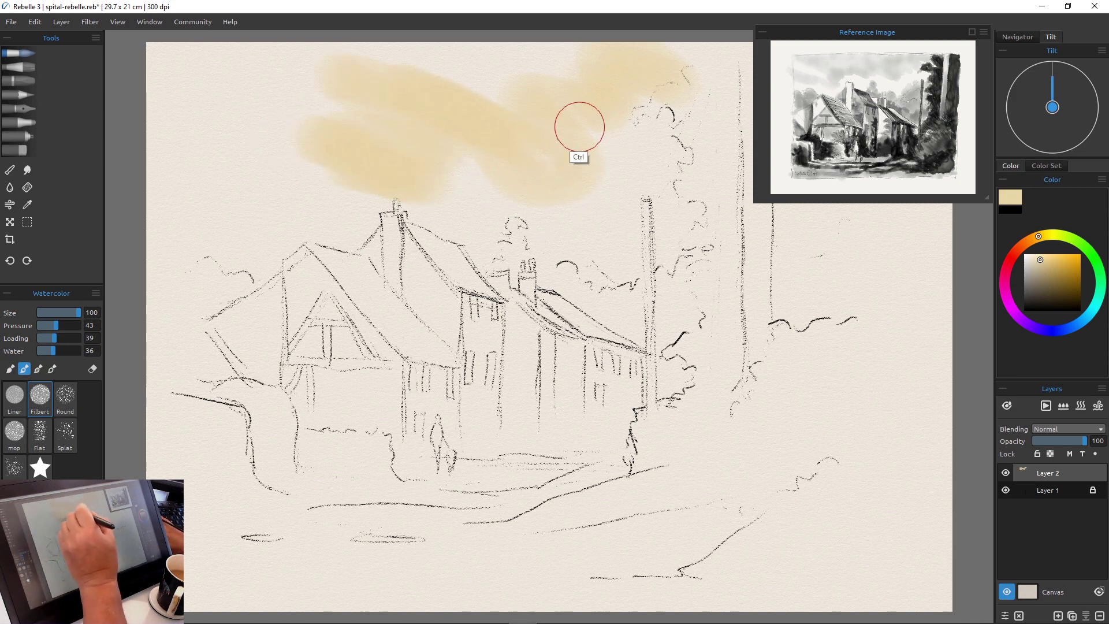
key("ctrl+z")
mouse_move(650, 89)
left_mouse_down()
mouse_move(702, 80)
mouse_move(682, 66)
mouse_move(511, 80)
mouse_move(612, 170)
mouse_move(515, 130)
mouse_move(446, 135)
mouse_move(435, 153)
mouse_move(420, 85)
mouse_move(388, 145)
mouse_move(296, 161)
mouse_move(257, 130)
mouse_move(254, 178)
mouse_move(222, 199)
mouse_move(187, 198)
mouse_move(179, 223)
mouse_move(149, 242)
mouse_move(182, 195)
mouse_move(168, 82)
mouse_move(220, 65)
mouse_move(463, 73)
mouse_move(521, 37)
mouse_move(649, 58)
left_mouse_up()
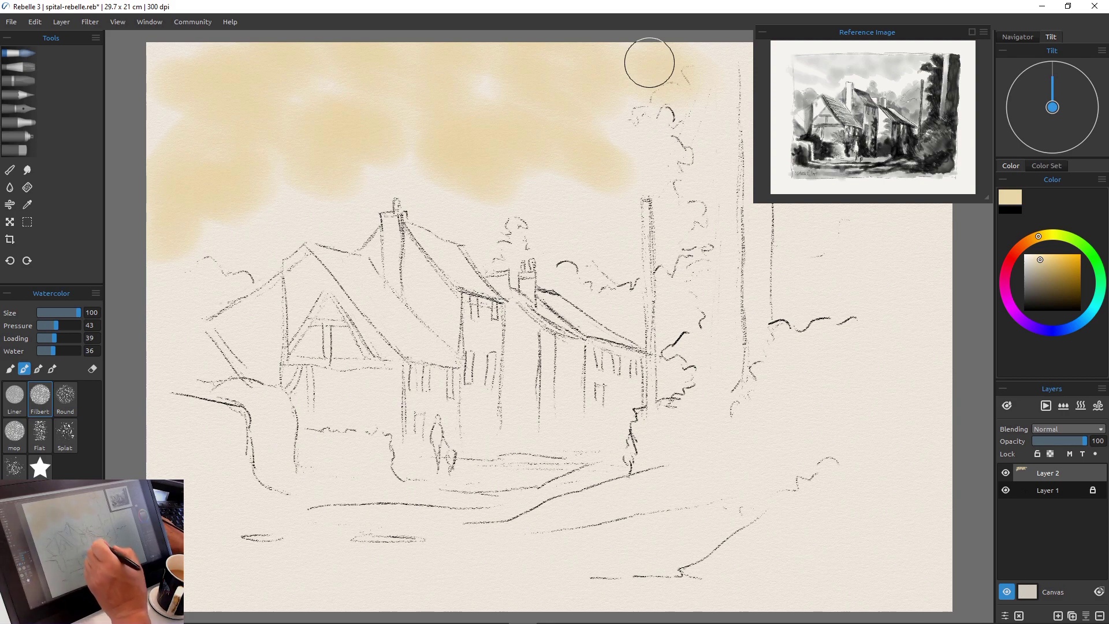
Paint a pale sandy yellow wash over the road and foreground below the cottages, extending across the full width of the ground.
mouse_move(623, 448)
left_mouse_down()
mouse_move(521, 457)
mouse_move(618, 429)
mouse_move(582, 456)
mouse_move(468, 495)
mouse_move(369, 494)
mouse_move(446, 504)
mouse_move(592, 474)
mouse_move(671, 488)
mouse_move(305, 525)
mouse_move(543, 536)
mouse_move(569, 512)
left_mouse_up()
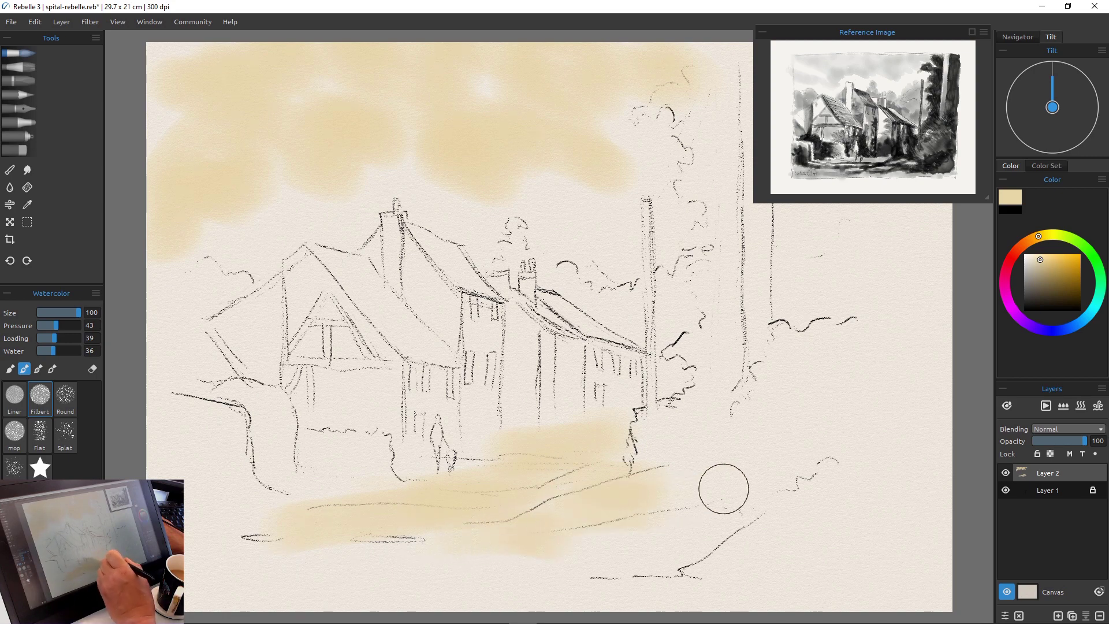
mouse_move(720, 490)
left_mouse_down()
mouse_move(273, 580)
mouse_move(423, 574)
mouse_move(243, 558)
mouse_move(224, 535)
left_mouse_up()
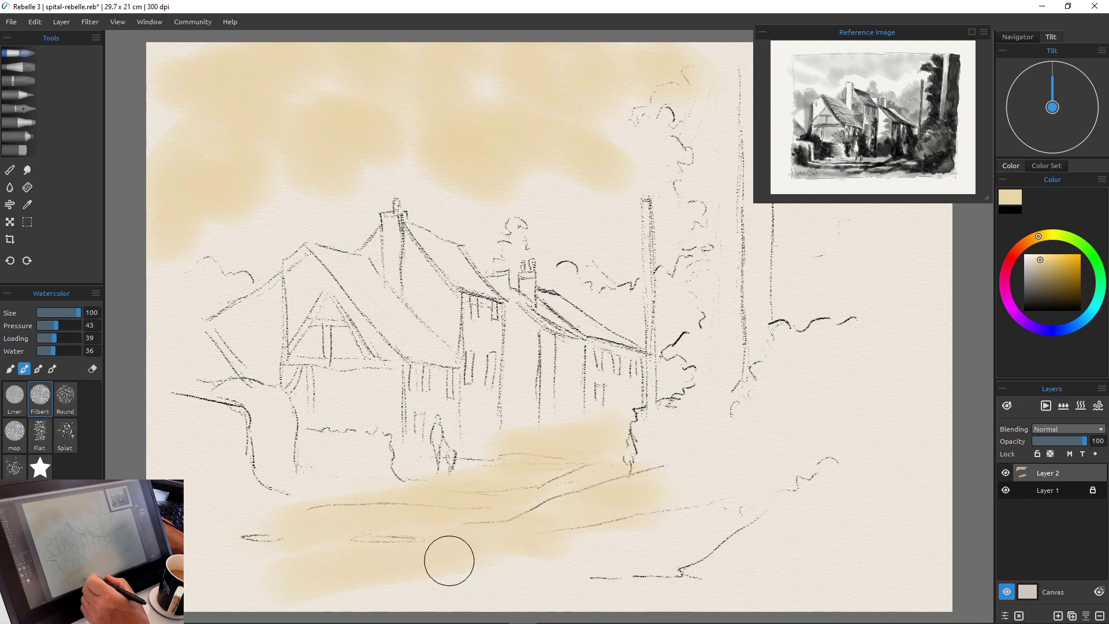
mouse_move(445, 564)
left_mouse_down()
mouse_move(643, 539)
mouse_move(704, 499)
mouse_move(664, 475)
mouse_move(687, 493)
mouse_move(807, 455)
mouse_move(763, 486)
mouse_move(803, 477)
mouse_move(680, 562)
mouse_move(850, 479)
mouse_move(795, 541)
mouse_move(908, 497)
mouse_move(838, 592)
mouse_move(786, 543)
mouse_move(777, 466)
left_mouse_up()
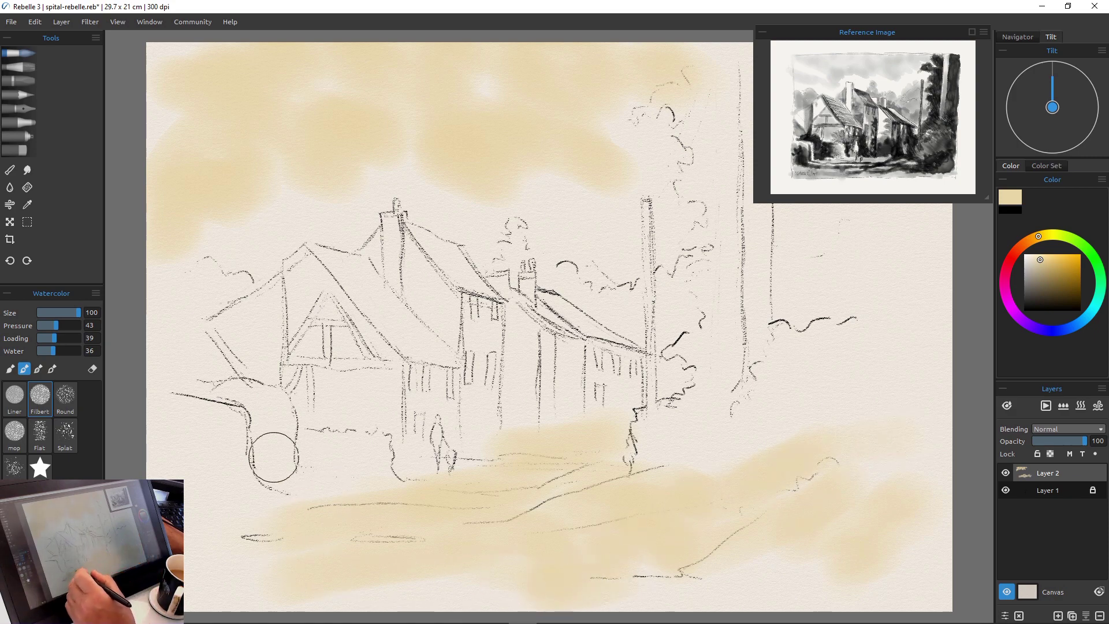
mouse_move(295, 492)
left_mouse_down()
mouse_move(231, 491)
mouse_move(240, 528)
mouse_move(313, 506)
mouse_move(214, 492)
mouse_move(256, 518)
mouse_move(241, 517)
mouse_move(219, 554)
mouse_move(248, 571)
mouse_move(291, 541)
left_mouse_up()
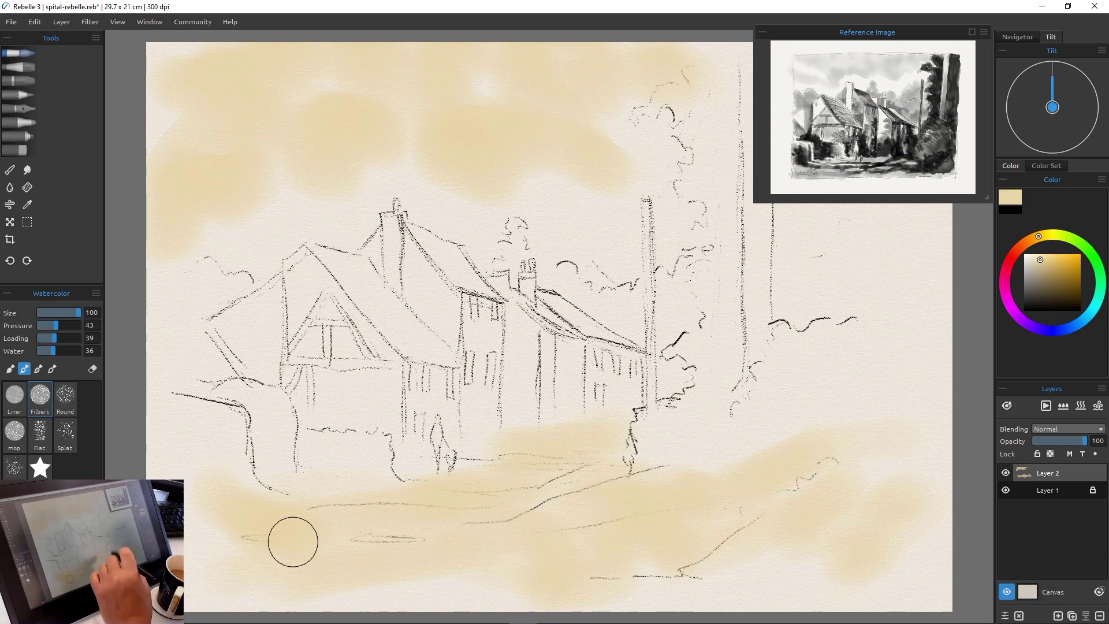
Blend pale salmon pink patches into the yellow wash across the foreground, the road and the ground beside the far cottage.
left_click(1018, 248)
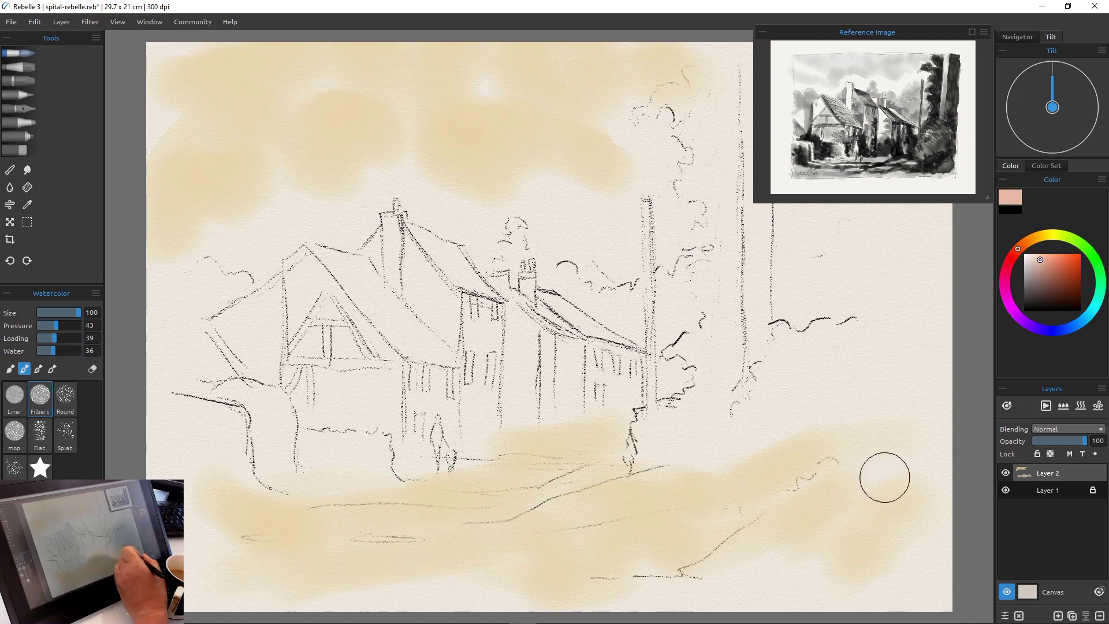
left_click_drag(886, 473, 808, 537)
mouse_move(725, 563)
left_mouse_down()
mouse_move(663, 557)
mouse_move(520, 583)
left_mouse_up()
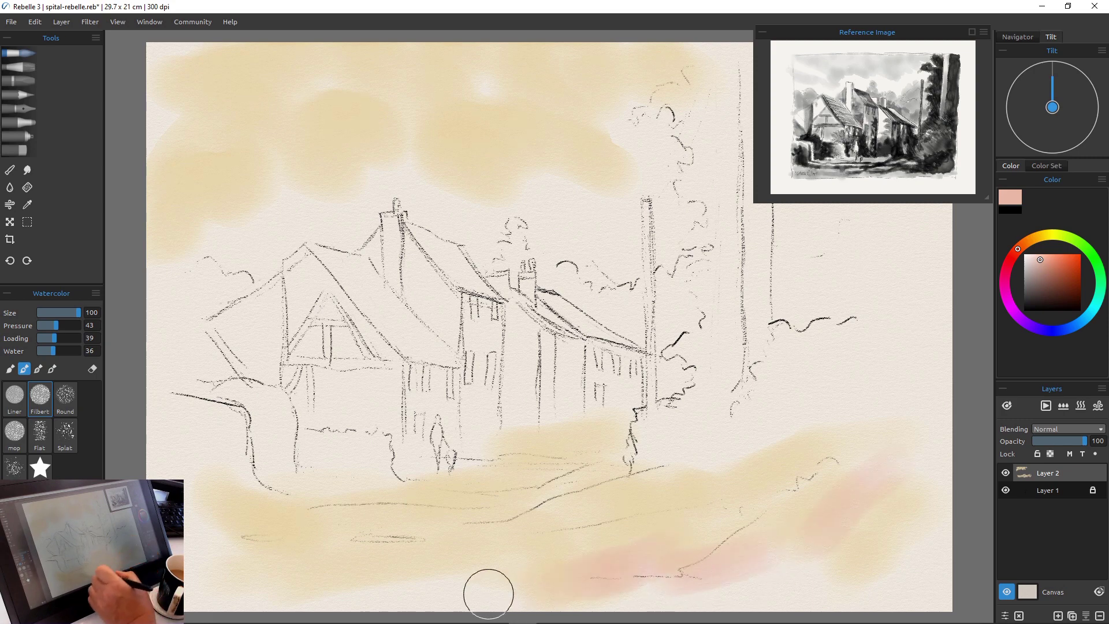
left_click_drag(681, 436, 532, 482)
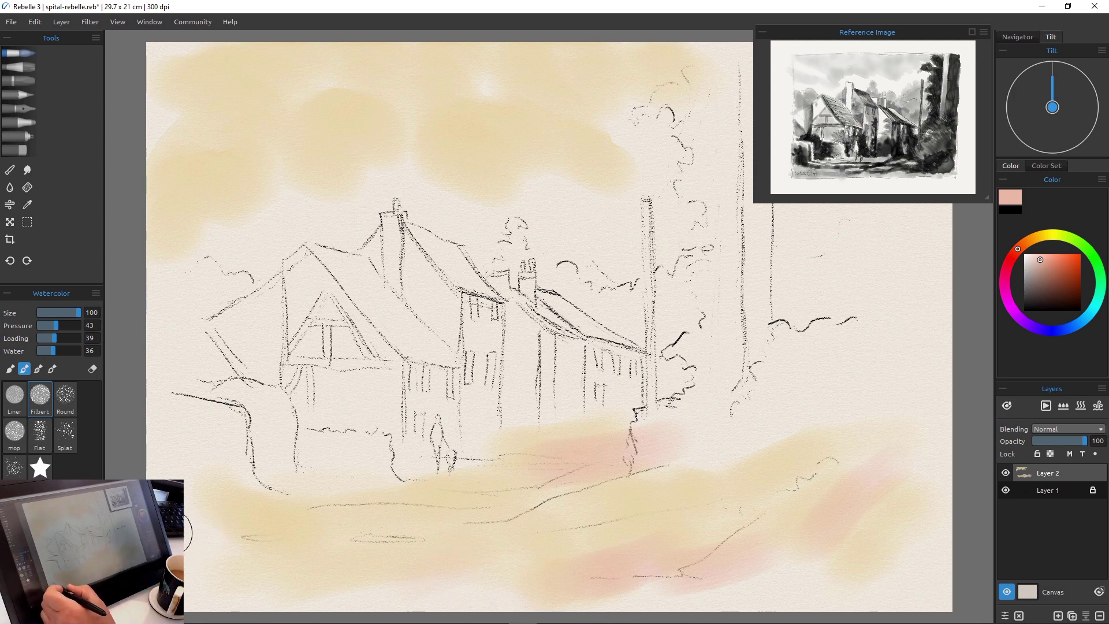
mouse_move(173, 532)
left_mouse_down()
mouse_move(433, 552)
mouse_move(285, 600)
mouse_move(410, 574)
left_mouse_up()
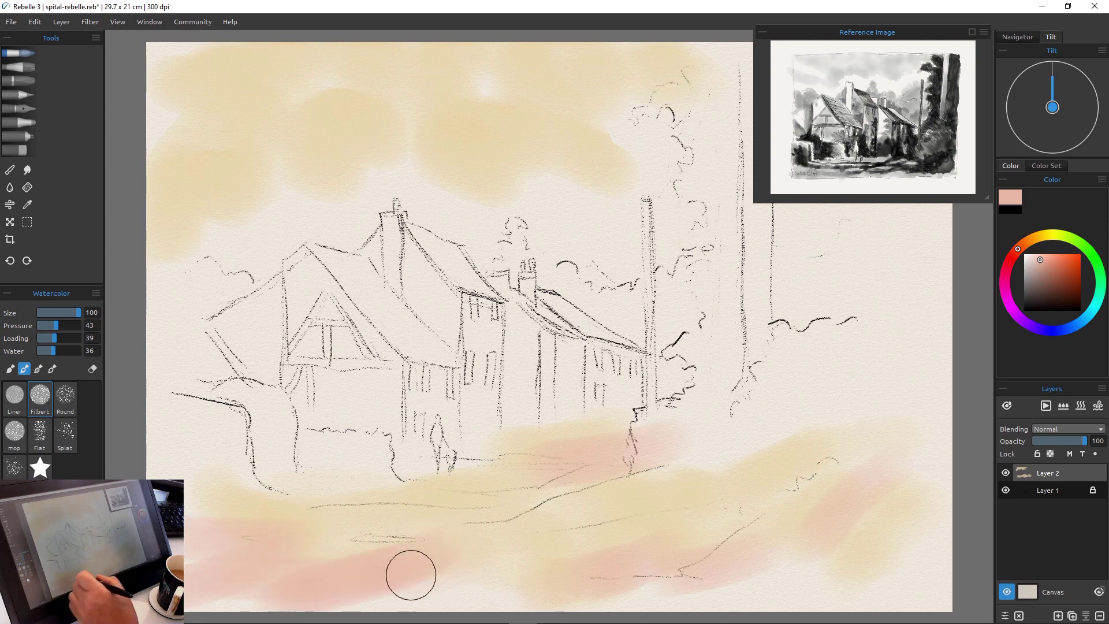
left_click_drag(258, 531, 502, 504)
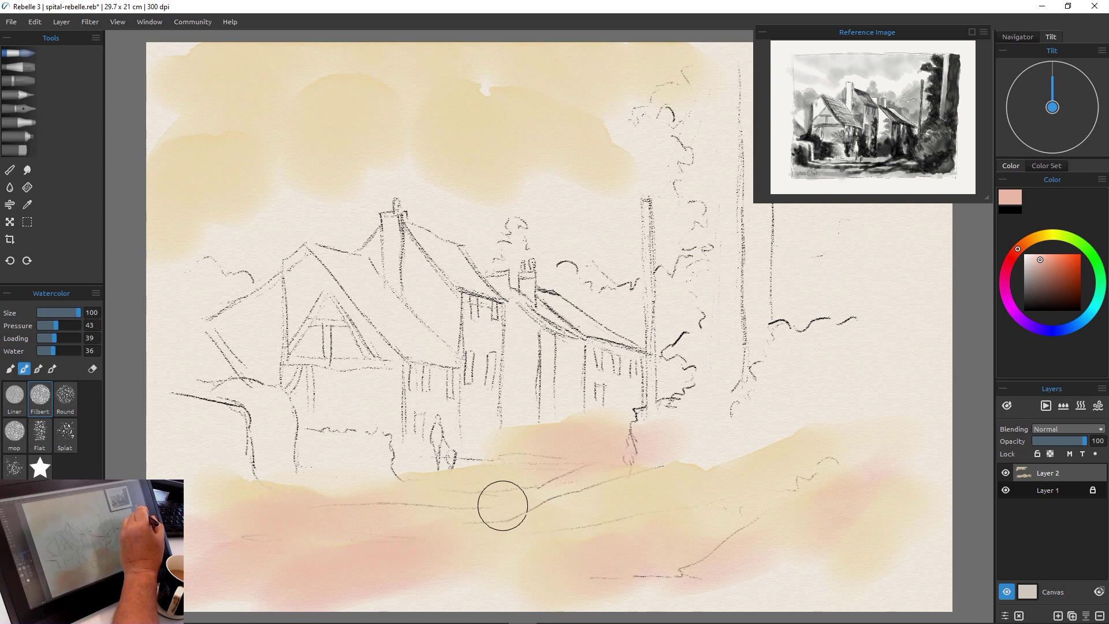
Paint the tall roof on both sides of the chimney in muted brick red, with brush size 53, loading 76 and water 46.
left_click(1044, 268)
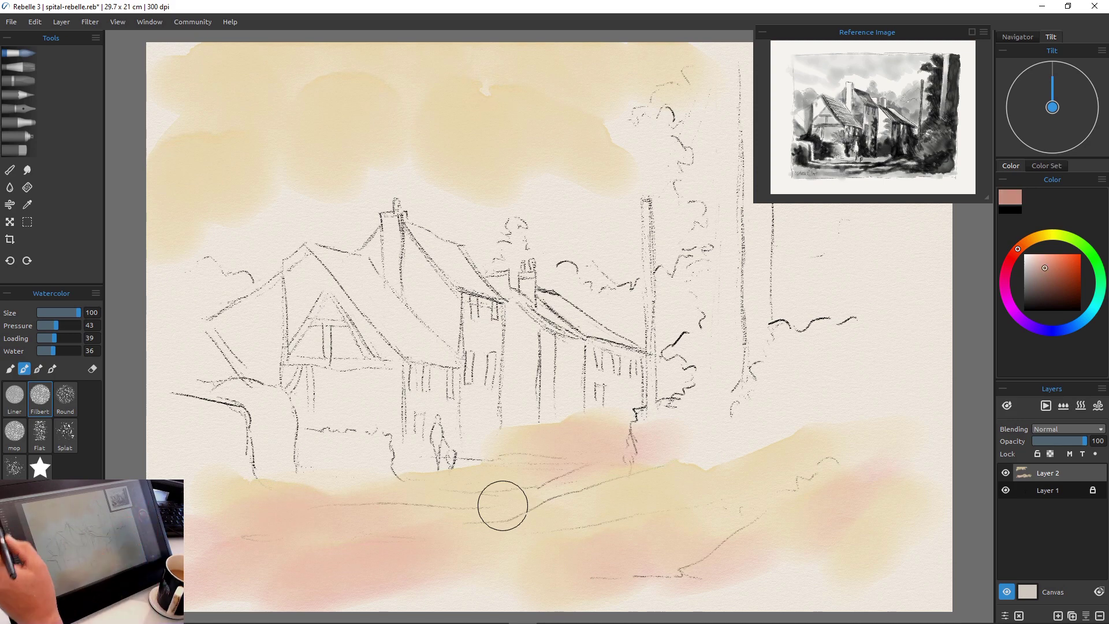
key("bracketleft")
key("bracketleft")
key("bracketleft")
key("bracketleft")
key("bracketleft")
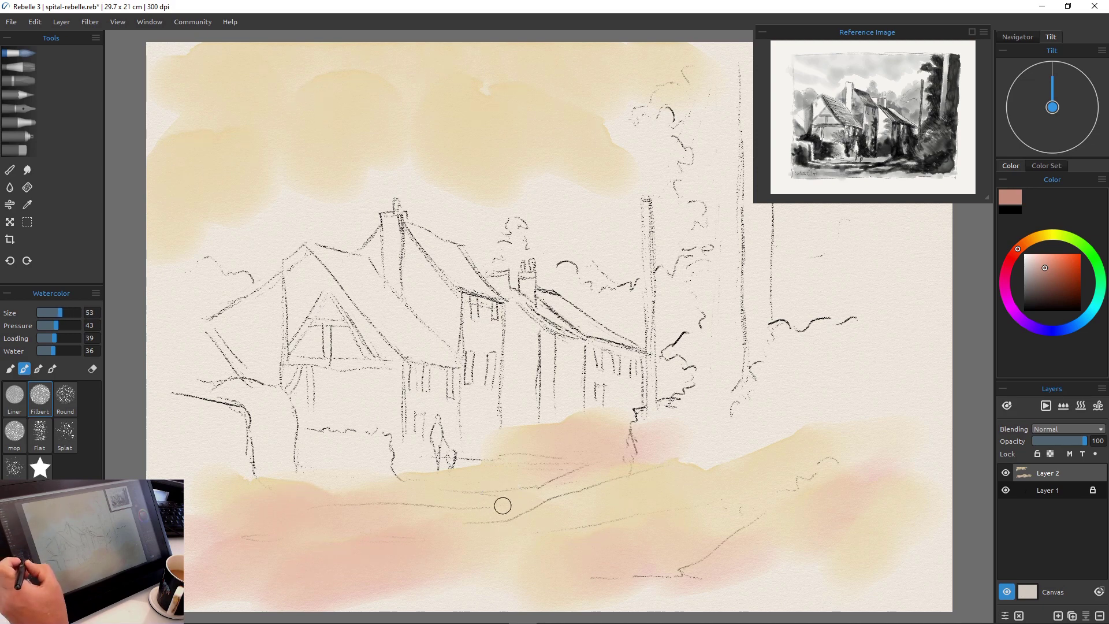
left_click(67, 338)
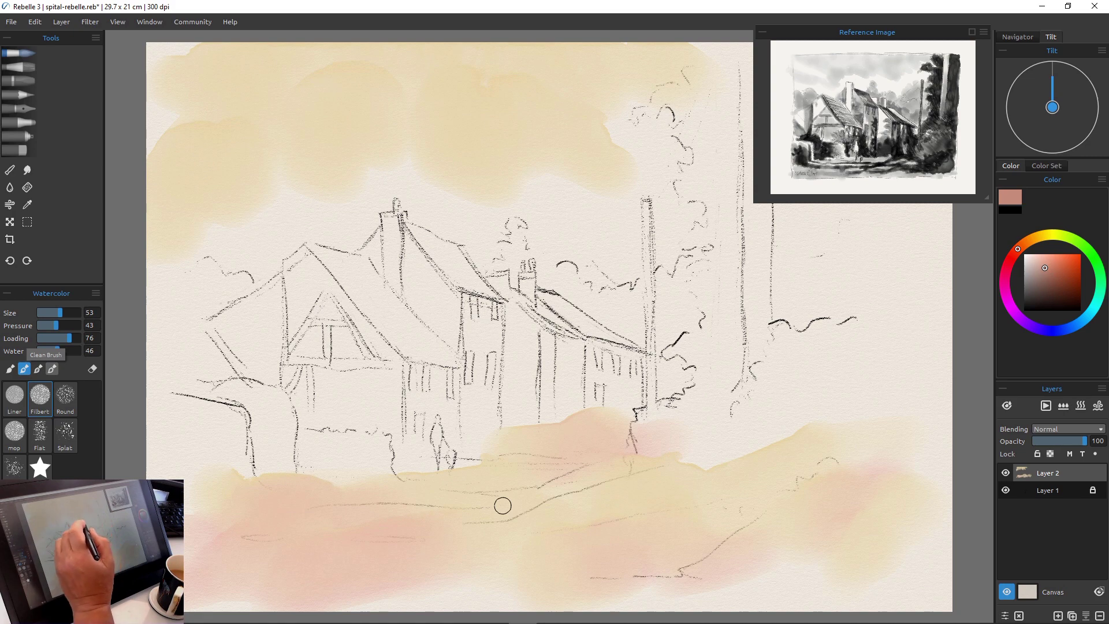
mouse_move(408, 253)
left_mouse_down()
mouse_move(449, 296)
mouse_move(407, 237)
mouse_move(436, 281)
mouse_move(407, 240)
mouse_move(411, 278)
mouse_move(410, 252)
mouse_move(435, 302)
mouse_move(452, 310)
mouse_move(455, 296)
mouse_move(453, 333)
mouse_move(416, 293)
mouse_move(448, 335)
mouse_move(410, 300)
mouse_move(407, 260)
mouse_move(397, 295)
left_mouse_up()
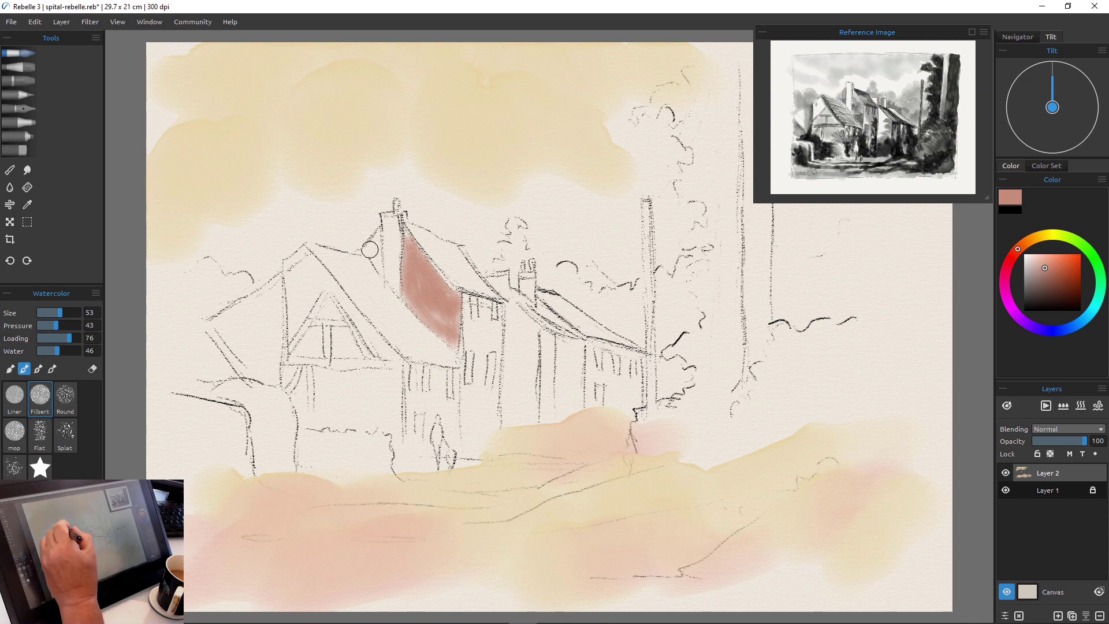
mouse_move(375, 234)
left_mouse_down()
mouse_move(378, 272)
mouse_move(370, 250)
mouse_move(359, 252)
left_mouse_up()
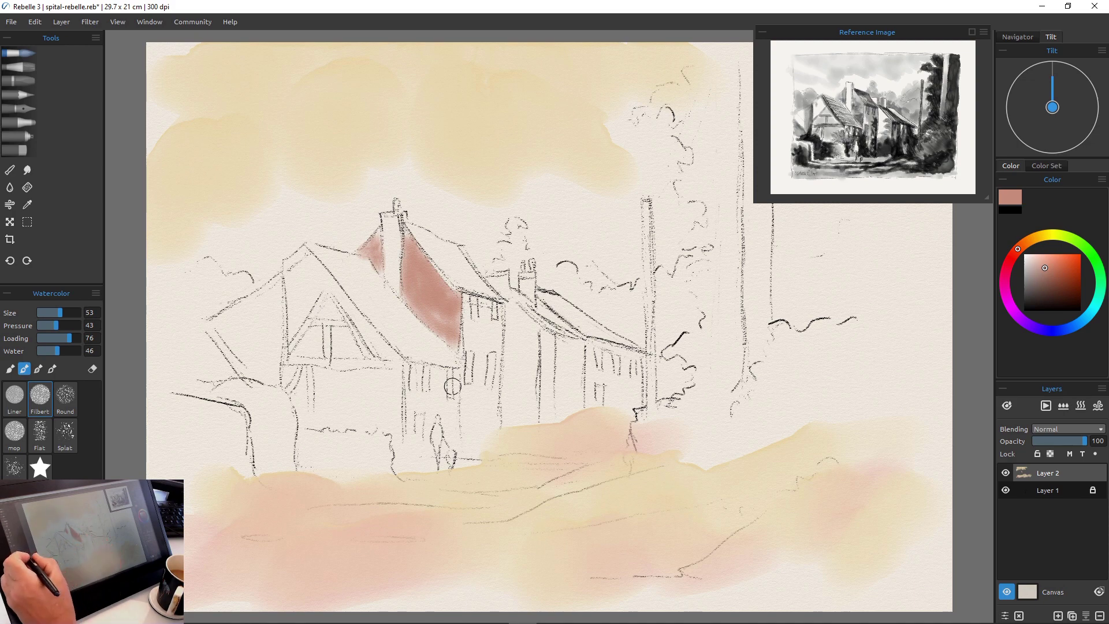
Paint the narrow wall below the tall roof in pale pink with the brush at size 39, leaving the windows unpainted.
key("bracketleft")
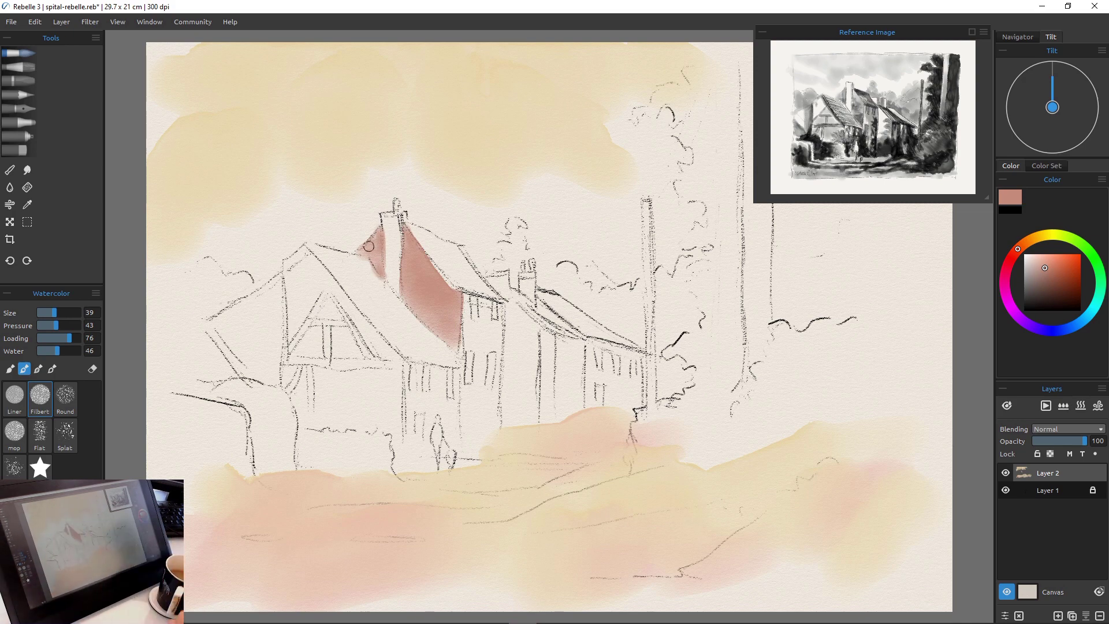
left_click(1035, 257)
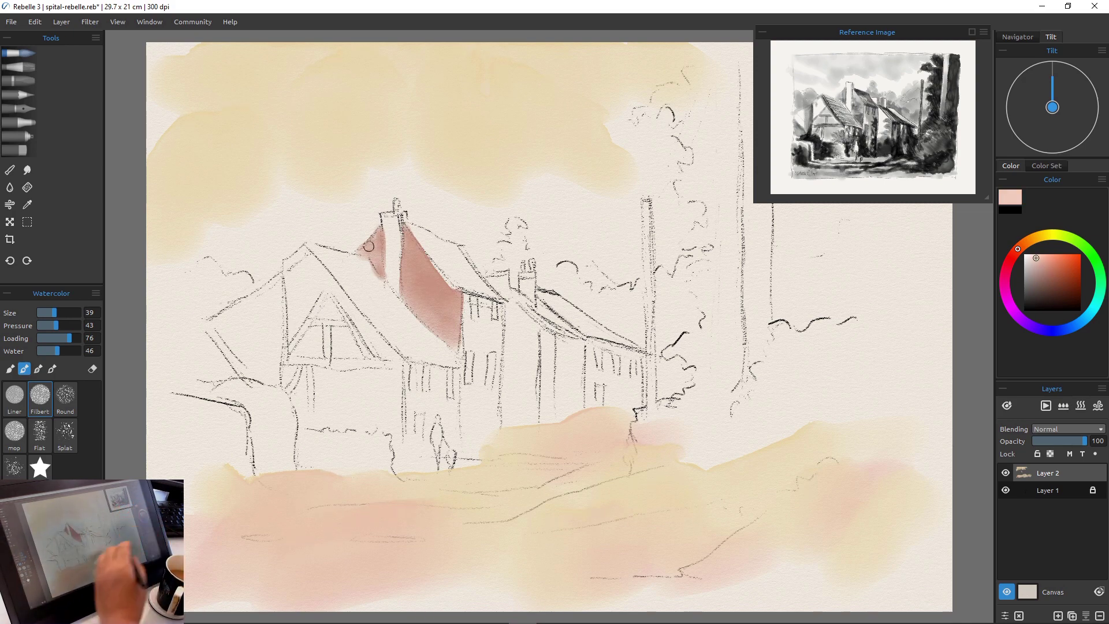
mouse_move(455, 368)
left_mouse_down()
mouse_move(455, 431)
mouse_move(443, 372)
mouse_move(443, 410)
mouse_move(441, 372)
mouse_move(428, 371)
mouse_move(439, 398)
mouse_move(430, 401)
mouse_move(410, 376)
mouse_move(418, 364)
mouse_move(417, 392)
mouse_move(431, 399)
mouse_move(416, 396)
mouse_move(433, 395)
mouse_move(408, 392)
mouse_move(418, 403)
mouse_move(412, 450)
mouse_move(423, 399)
mouse_move(447, 425)
left_mouse_up()
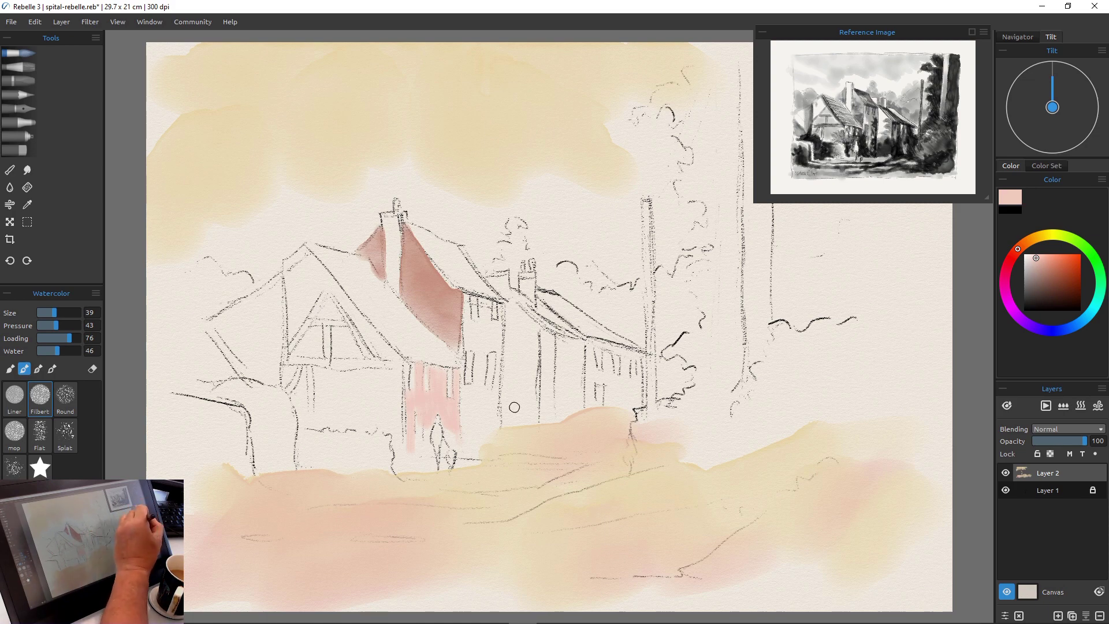
Add dark reddish brown around the figures at the base of the pink wall and along its edge nearest the next house.
left_click_drag(1037, 265, 1045, 287)
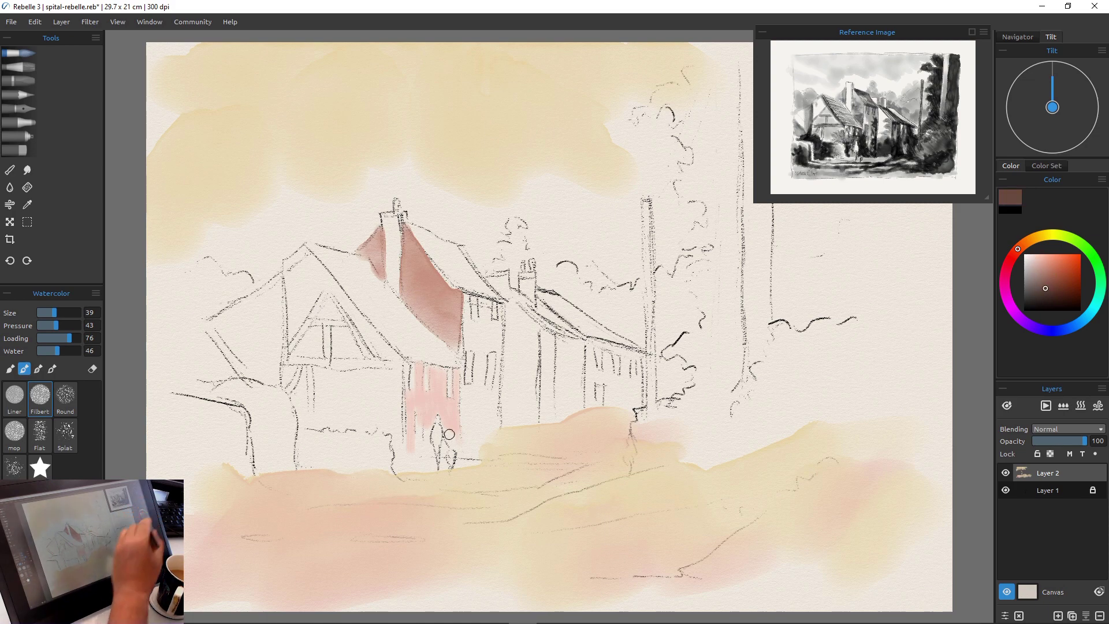
mouse_move(455, 402)
left_mouse_down()
mouse_move(459, 458)
mouse_move(426, 422)
mouse_move(429, 451)
mouse_move(415, 445)
mouse_move(411, 408)
mouse_move(410, 450)
mouse_move(425, 454)
mouse_move(407, 466)
mouse_move(408, 414)
mouse_move(409, 445)
left_mouse_up()
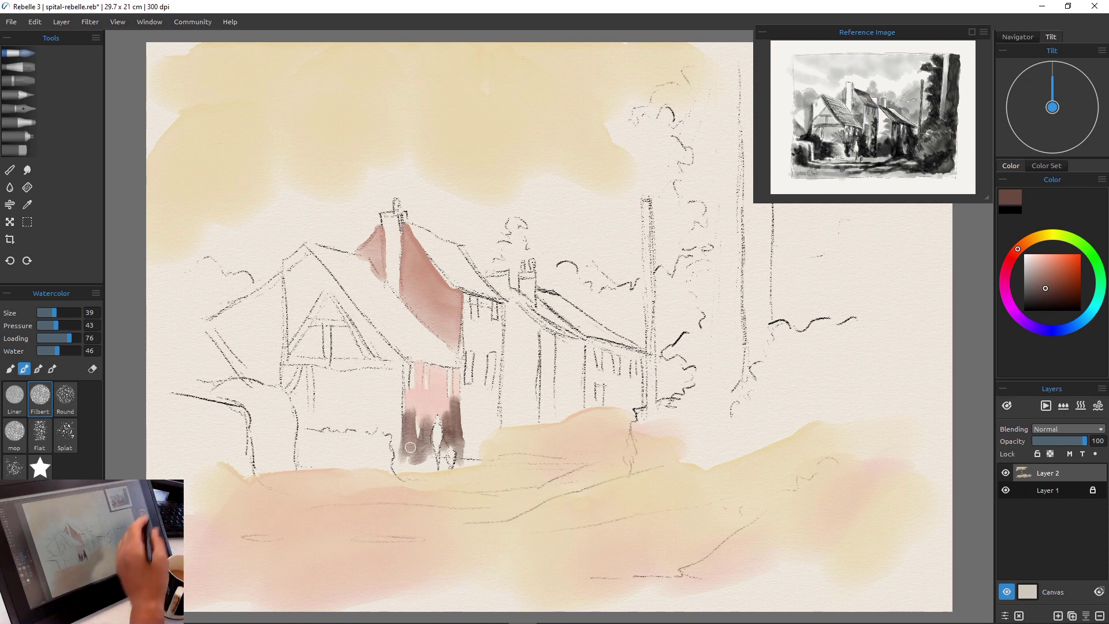
left_click_drag(459, 364, 462, 457)
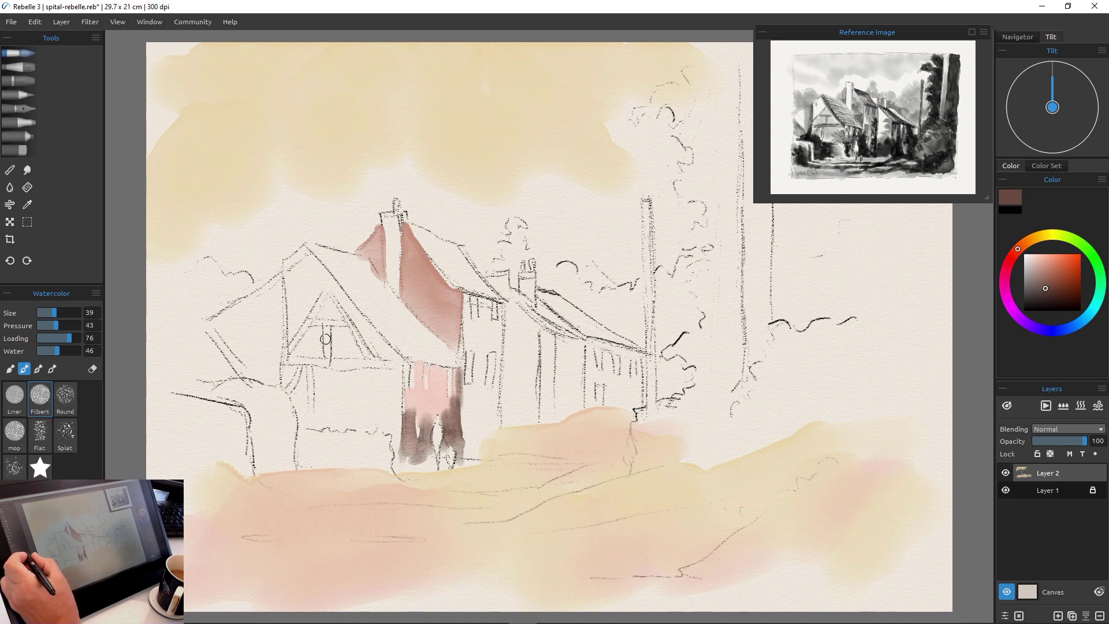
Paint the upper wall of the middle house in warm tan orange at brush size 31, adding touches of reddish orange.
key("bracketleft")
key("bracketleft")
key("bracketleft")
key("bracketleft")
key("bracketleft")
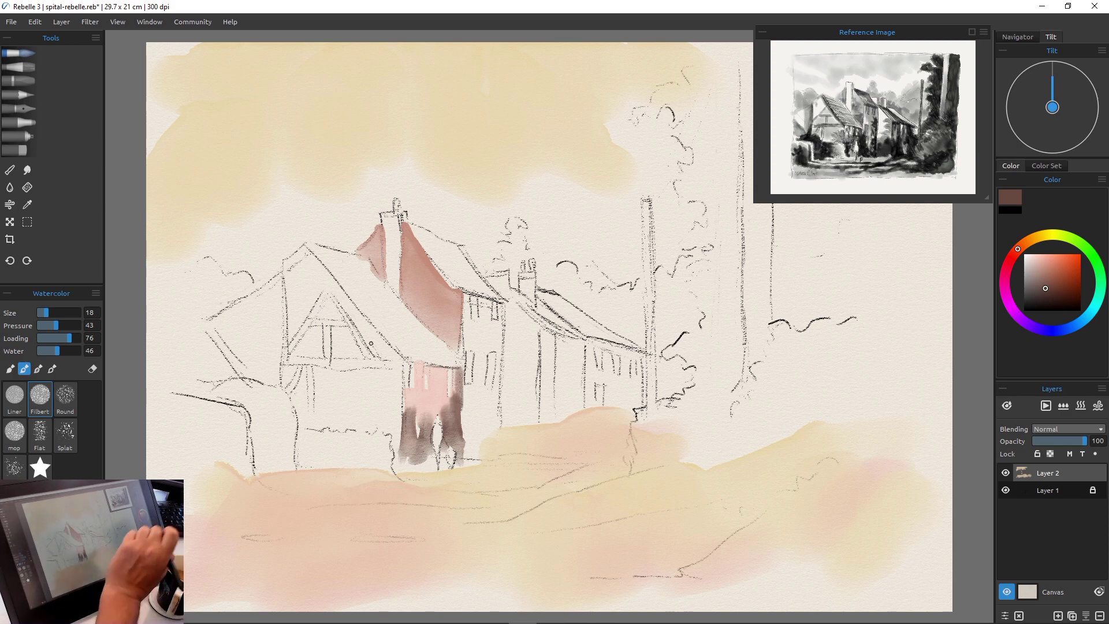
left_click(1049, 260)
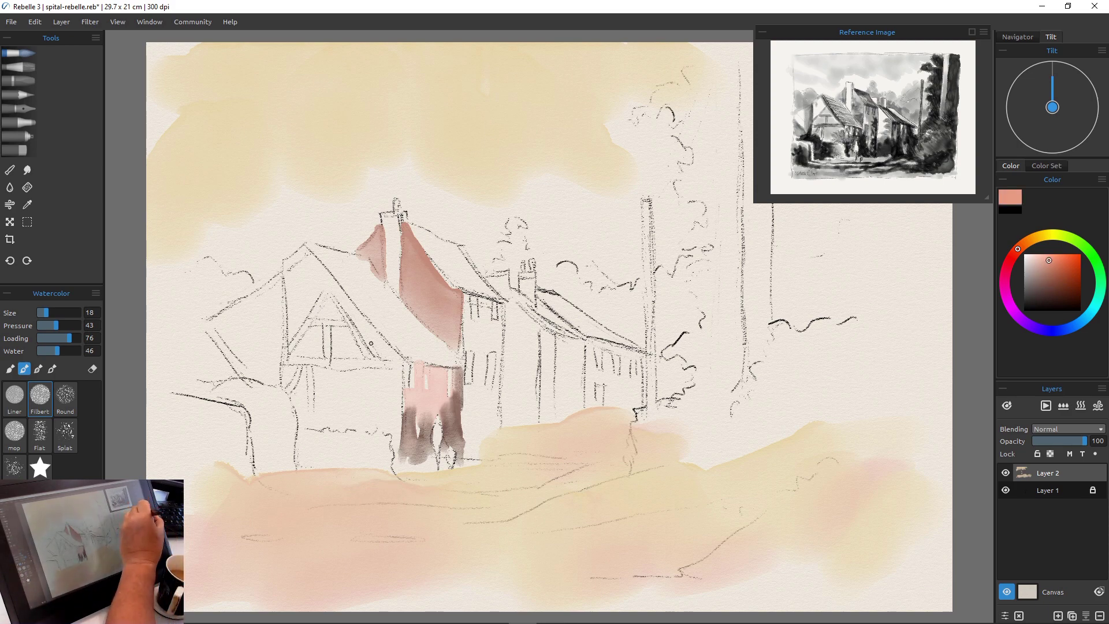
left_click(1026, 242)
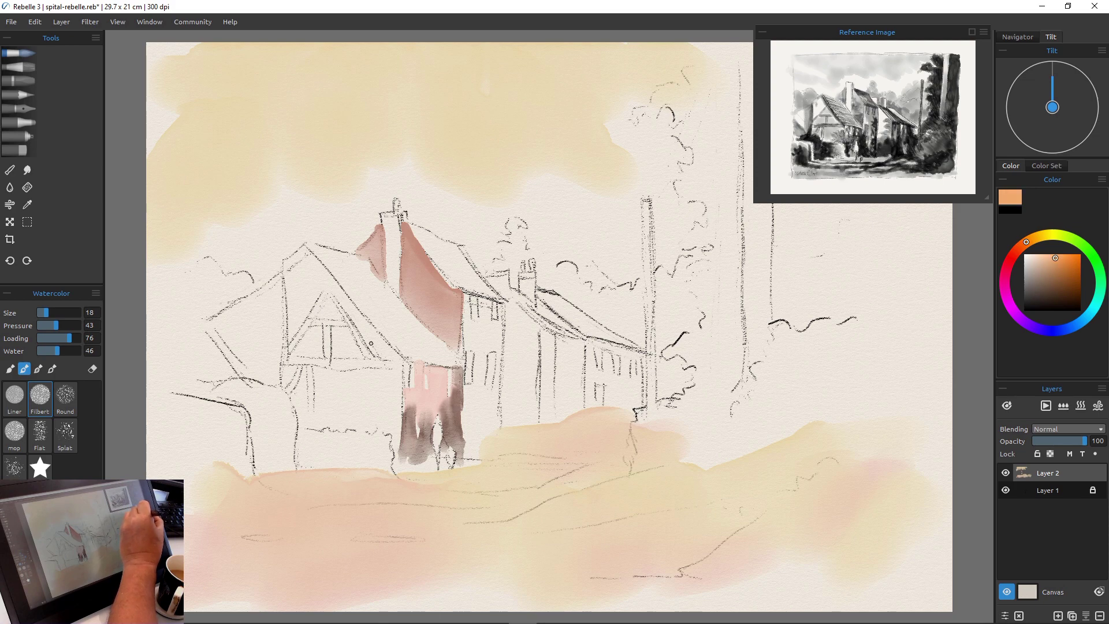
left_click(1051, 262)
left_click(1050, 262)
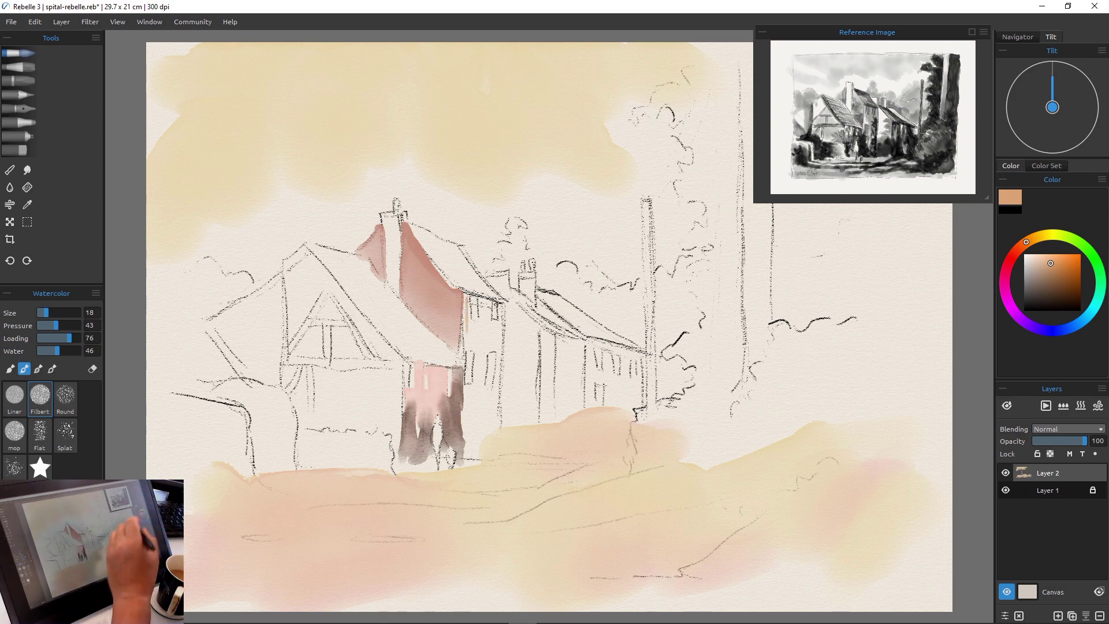
left_click(51, 312)
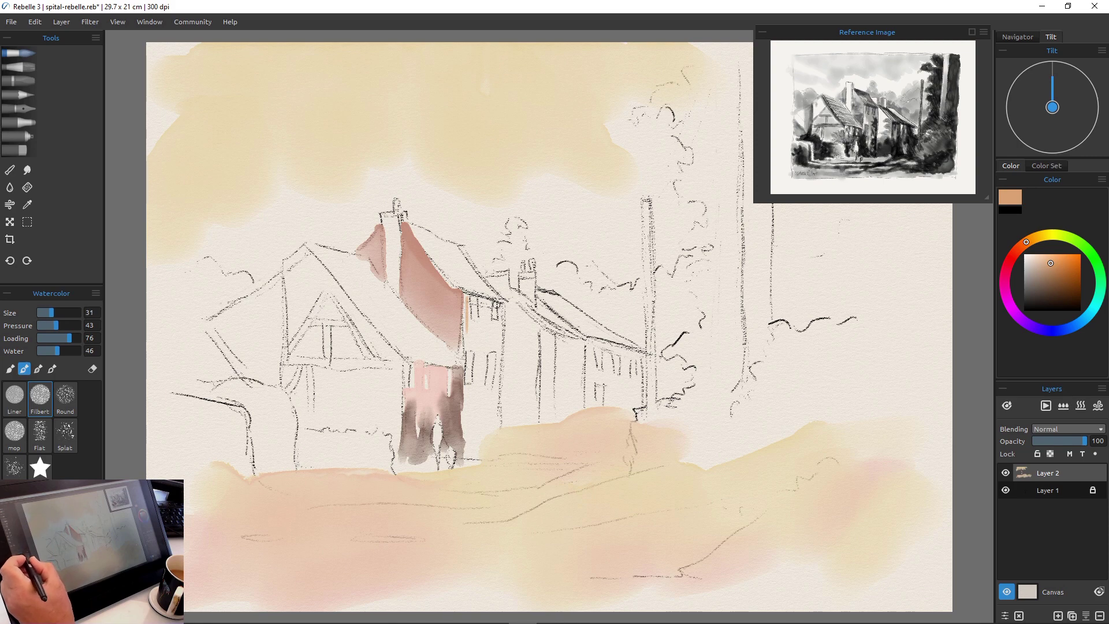
mouse_move(463, 304)
left_mouse_down()
mouse_move(465, 329)
mouse_move(485, 303)
mouse_move(479, 336)
mouse_move(470, 324)
mouse_move(485, 331)
mouse_move(465, 322)
mouse_move(467, 346)
mouse_move(480, 346)
mouse_move(487, 315)
mouse_move(495, 340)
mouse_move(499, 323)
mouse_move(498, 347)
left_mouse_up()
left_click(1020, 246)
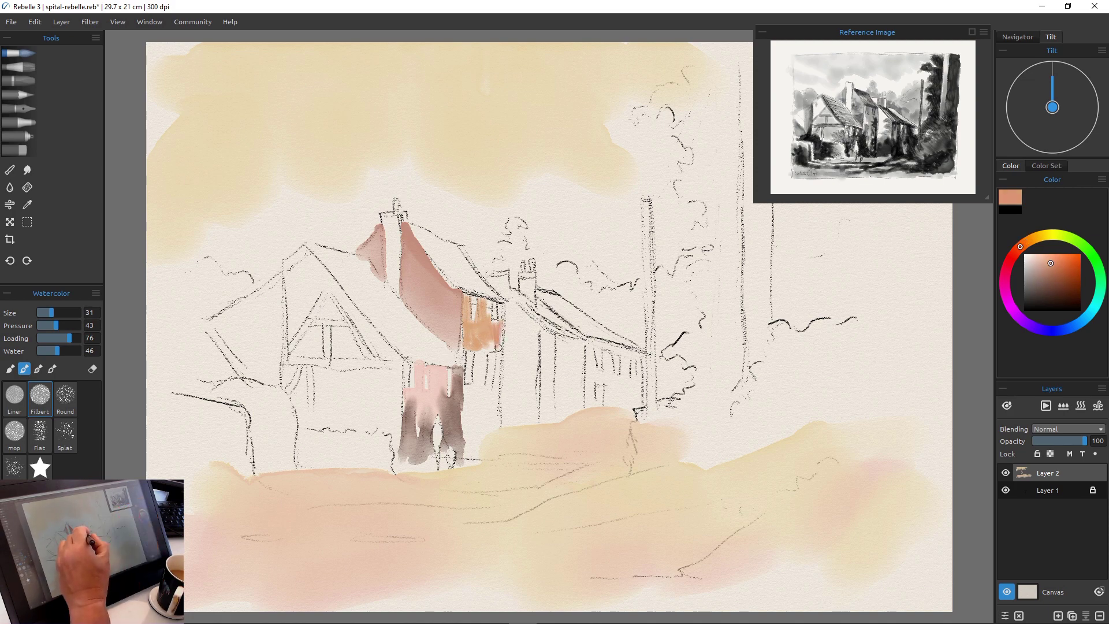
Complete the tan orange edge of the middle house's upper wall and start its lower wall in pale pink at brush size 31.
left_click_drag(488, 303, 499, 344)
left_click(1036, 259)
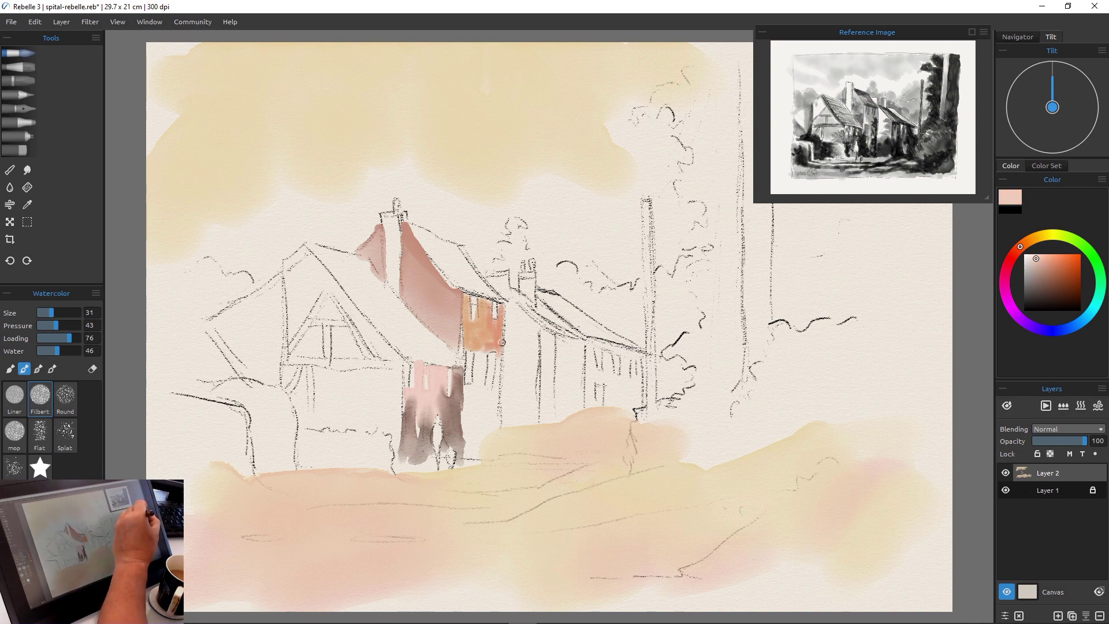
left_click_drag(483, 350, 478, 390)
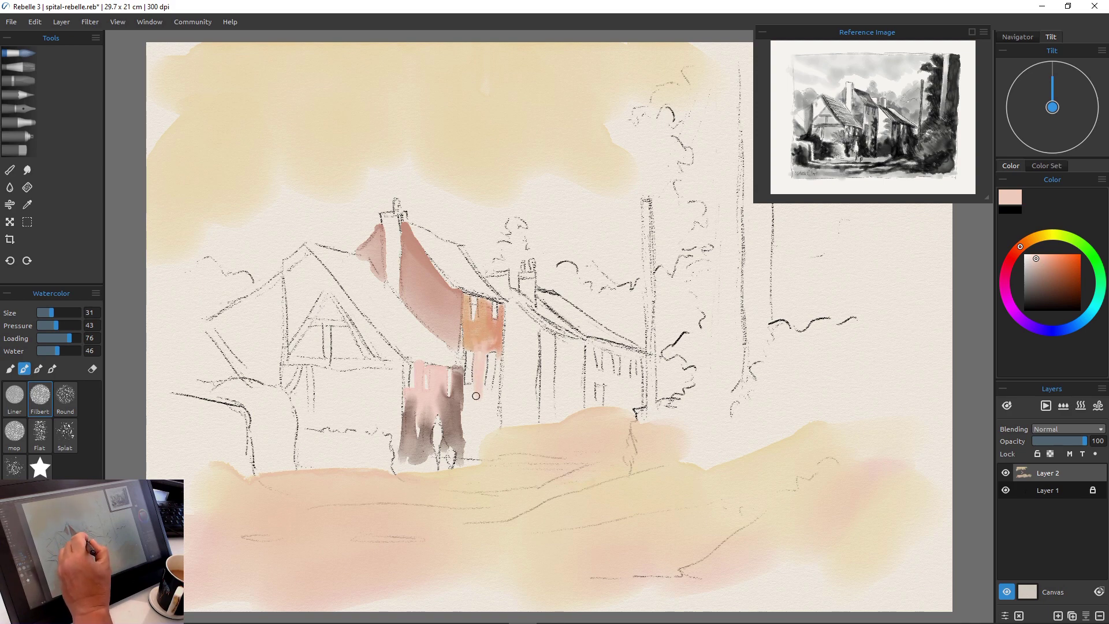
left_click_drag(496, 348, 492, 408)
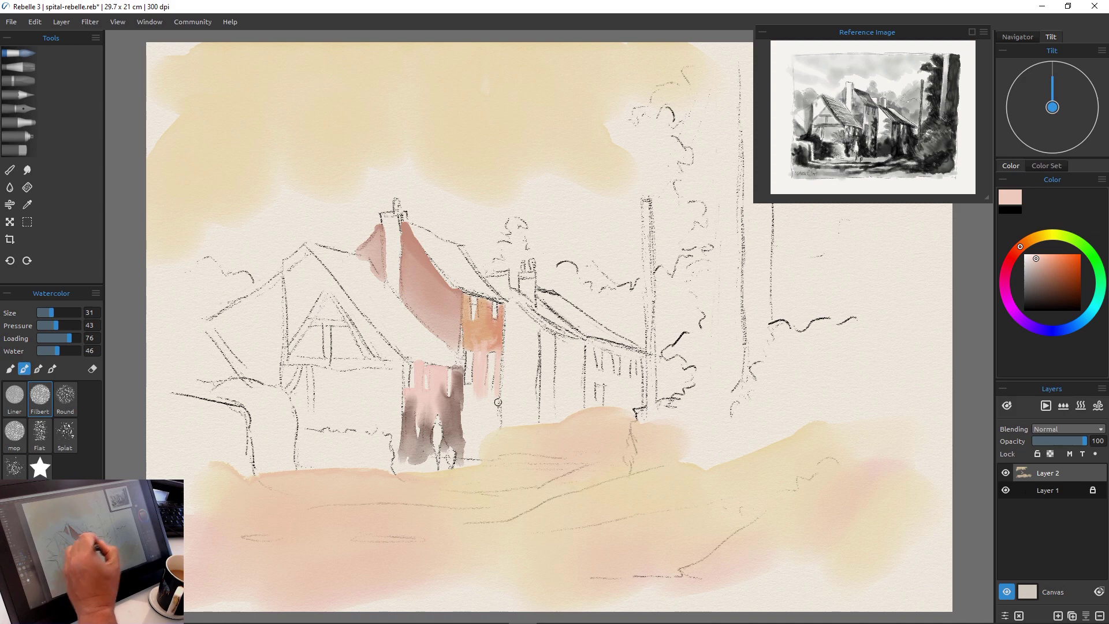
Add reddish orange and muted salmon brown to the lower wall of the middle house, beside the dark-based pink wall.
left_click(497, 402, "alt")
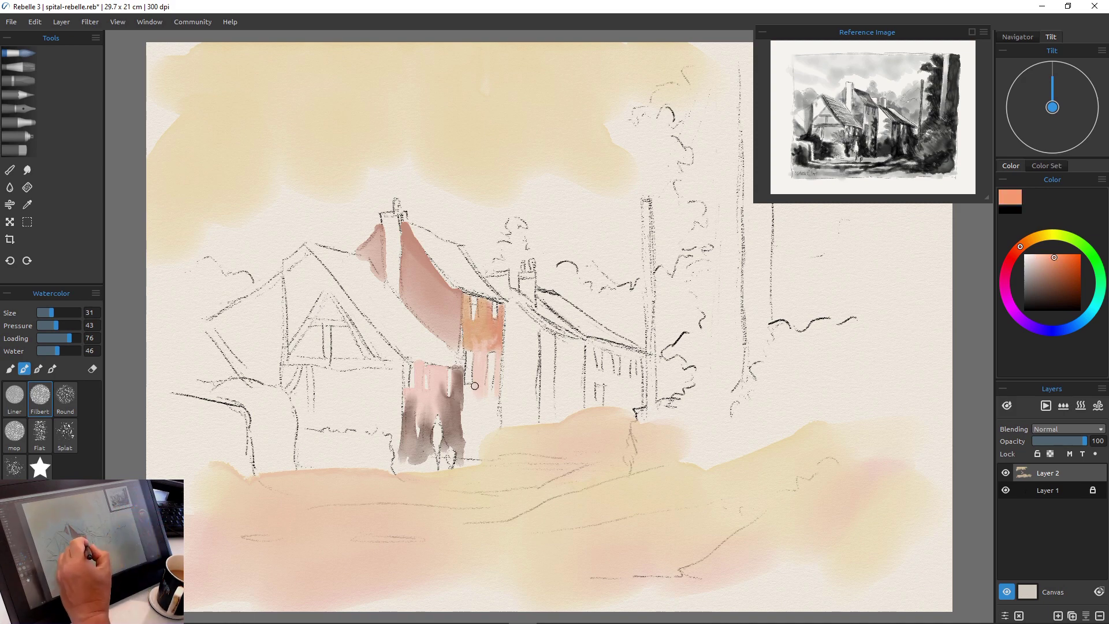
mouse_move(474, 385)
left_mouse_down()
mouse_move(482, 425)
mouse_move(474, 389)
mouse_move(470, 434)
left_mouse_up()
left_click(474, 387, "alt")
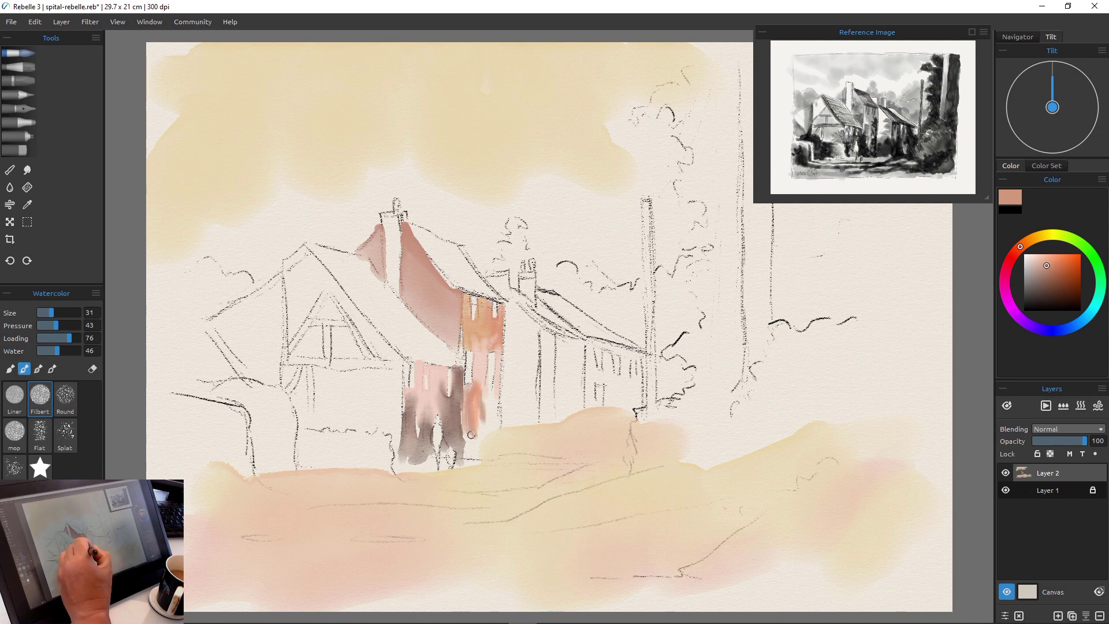
left_click_drag(478, 388, 489, 409)
Extend the salmon wash across the middle house's lower wall to the ground with brush size 76, leaving the windows unpainted.
key("bracketright")
key("bracketright")
key("bracketright")
key("bracketright")
key("bracketright")
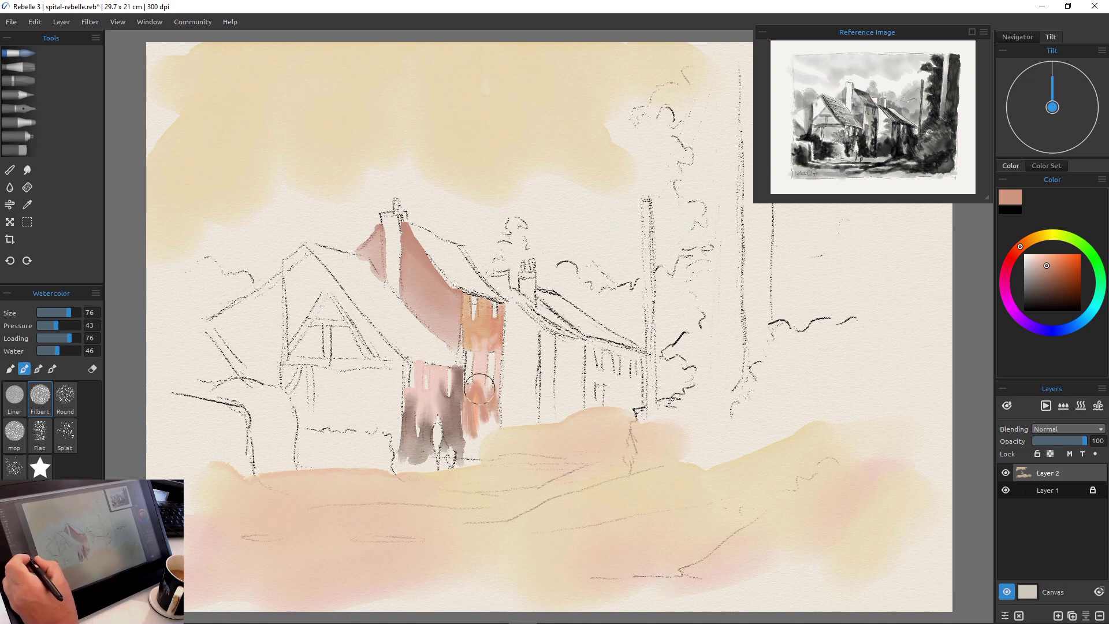
mouse_move(471, 401)
left_mouse_down()
mouse_move(476, 453)
mouse_move(479, 420)
mouse_move(499, 434)
mouse_move(544, 428)
left_mouse_up()
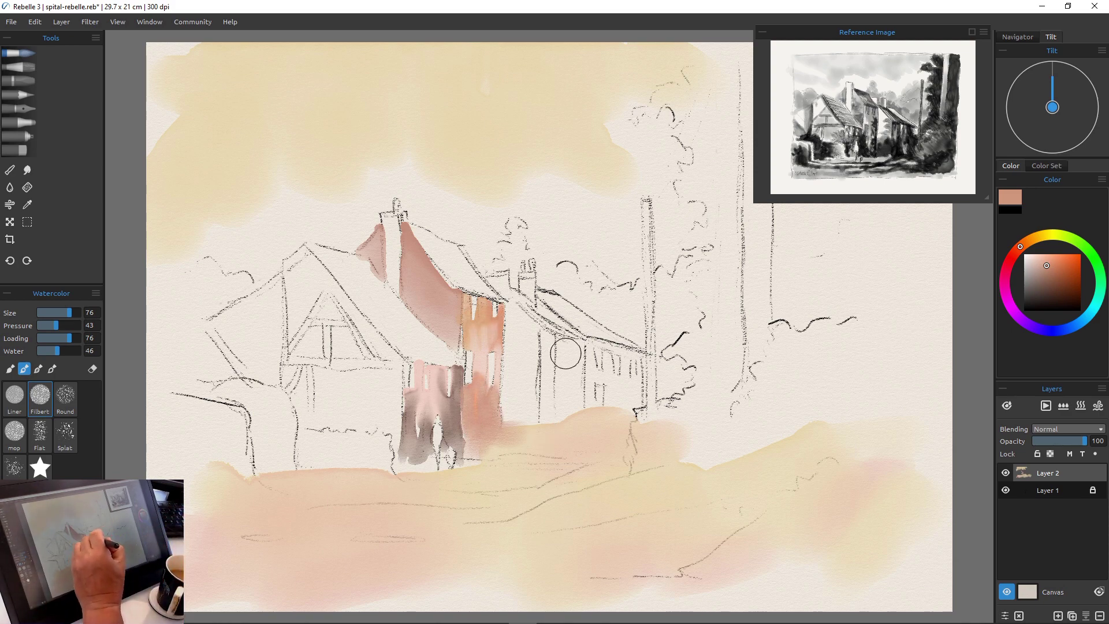
Paint the shaded wall section of the far cottage in salmon, covering it with deep reddish brown at brush size 51.
left_click_drag(564, 346, 570, 405)
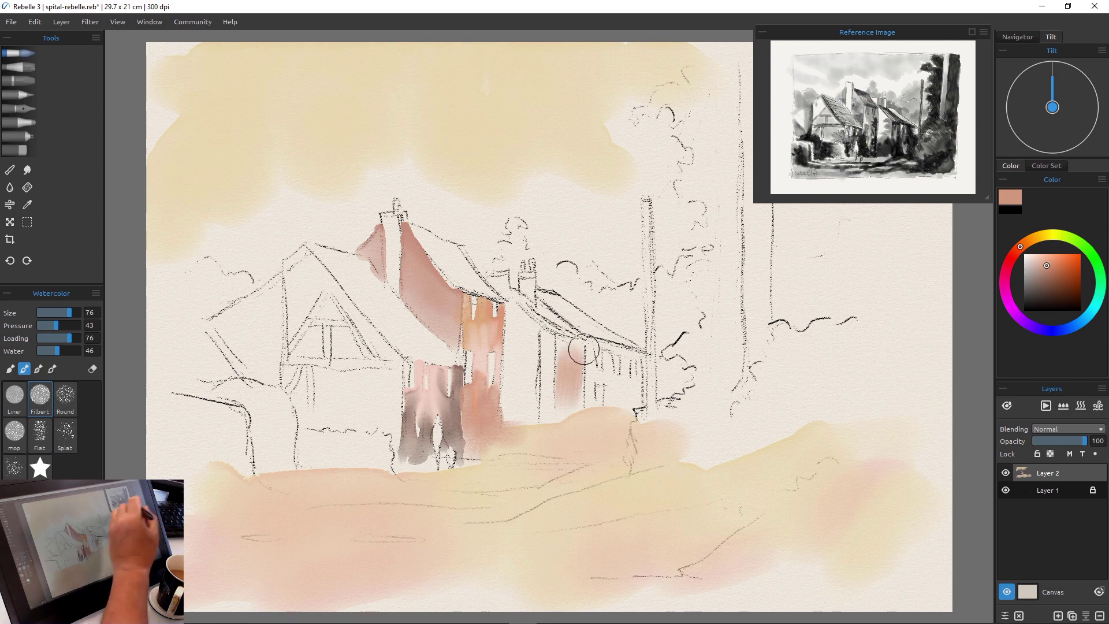
left_click(1064, 283)
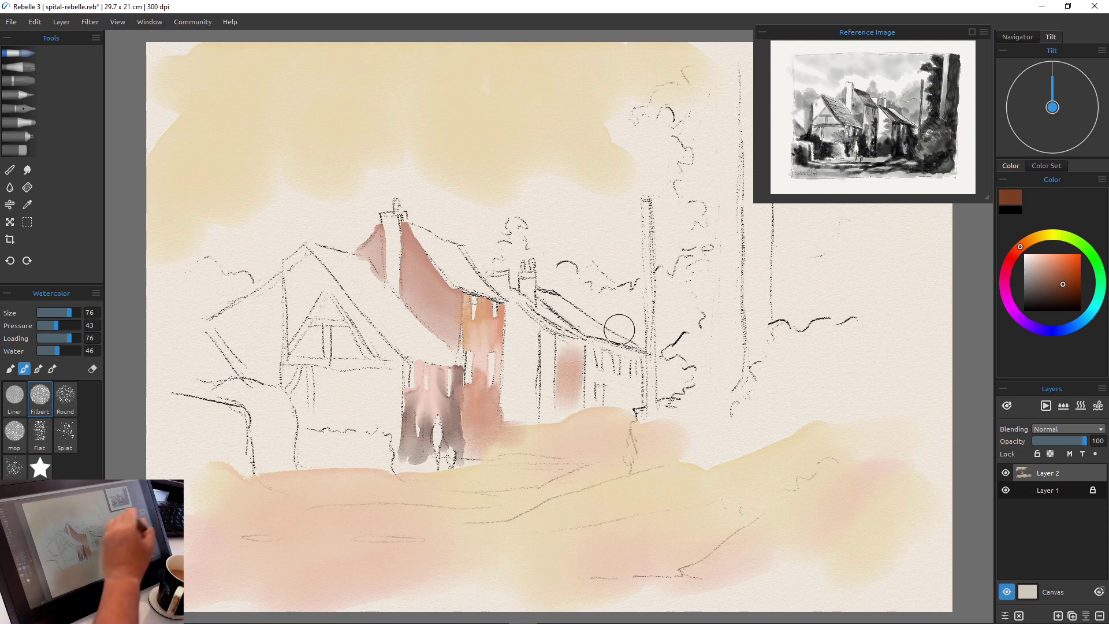
left_click(1069, 296)
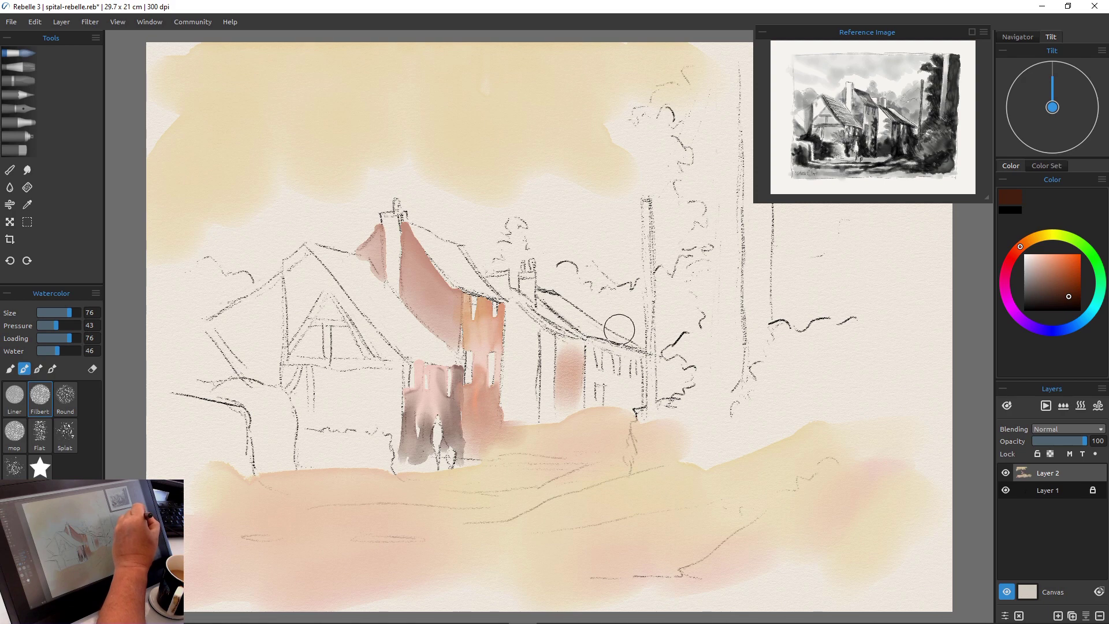
mouse_move(577, 364)
left_mouse_down()
mouse_move(579, 334)
mouse_move(578, 394)
left_mouse_up()
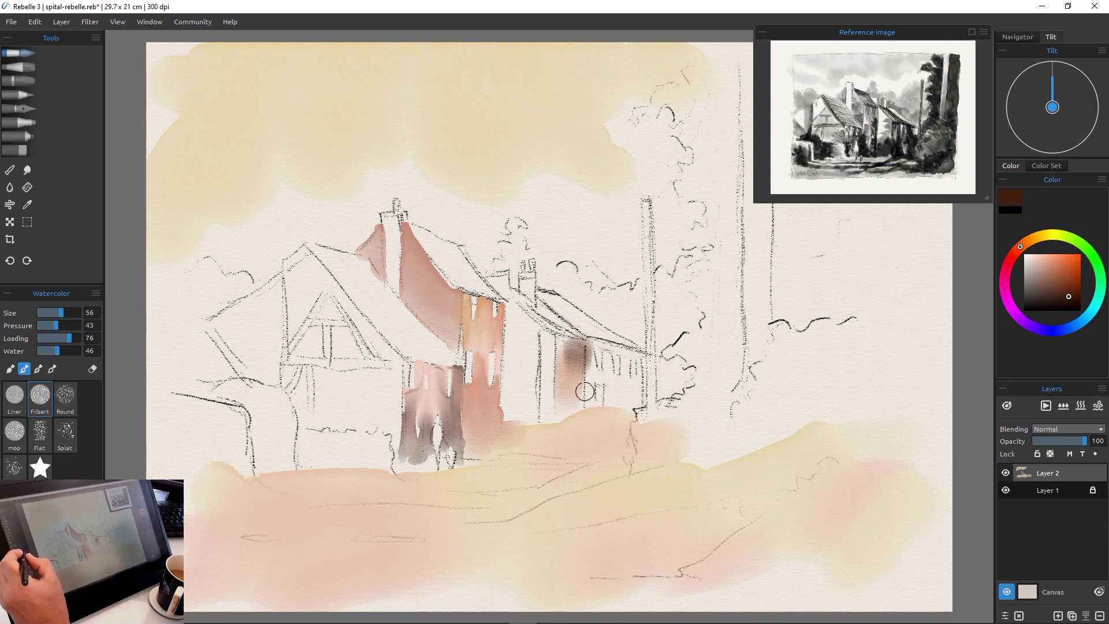
mouse_move(558, 334)
left_mouse_down()
mouse_move(562, 396)
mouse_move(583, 399)
mouse_move(585, 381)
mouse_move(569, 415)
mouse_move(580, 425)
mouse_move(583, 413)
mouse_move(567, 411)
left_mouse_up()
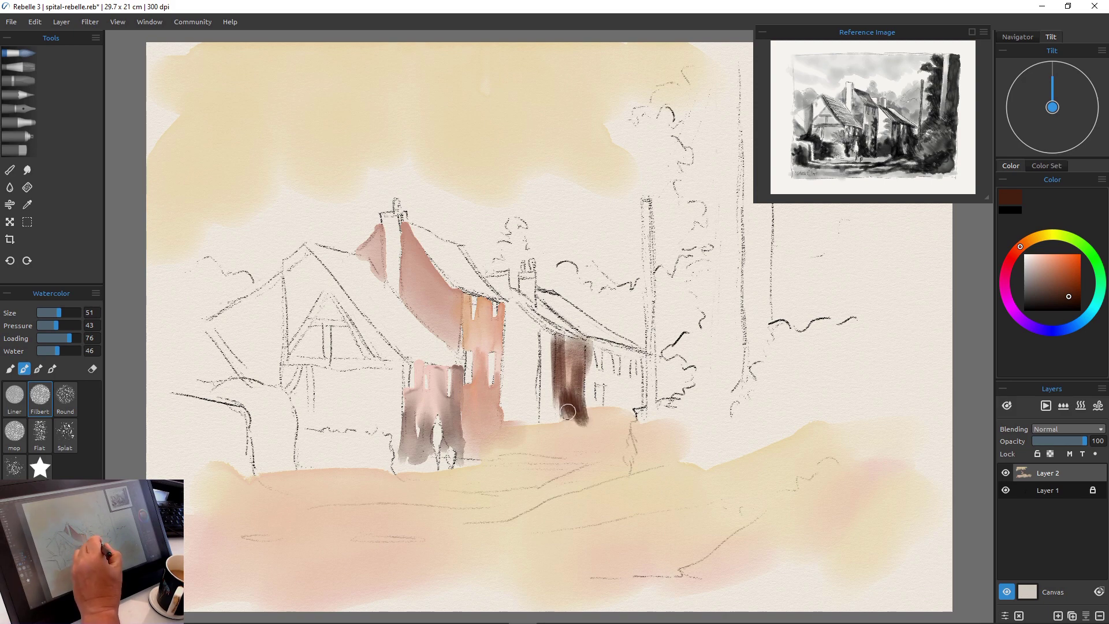
mouse_move(580, 365)
left_mouse_down()
mouse_move(582, 426)
mouse_move(567, 399)
left_mouse_up()
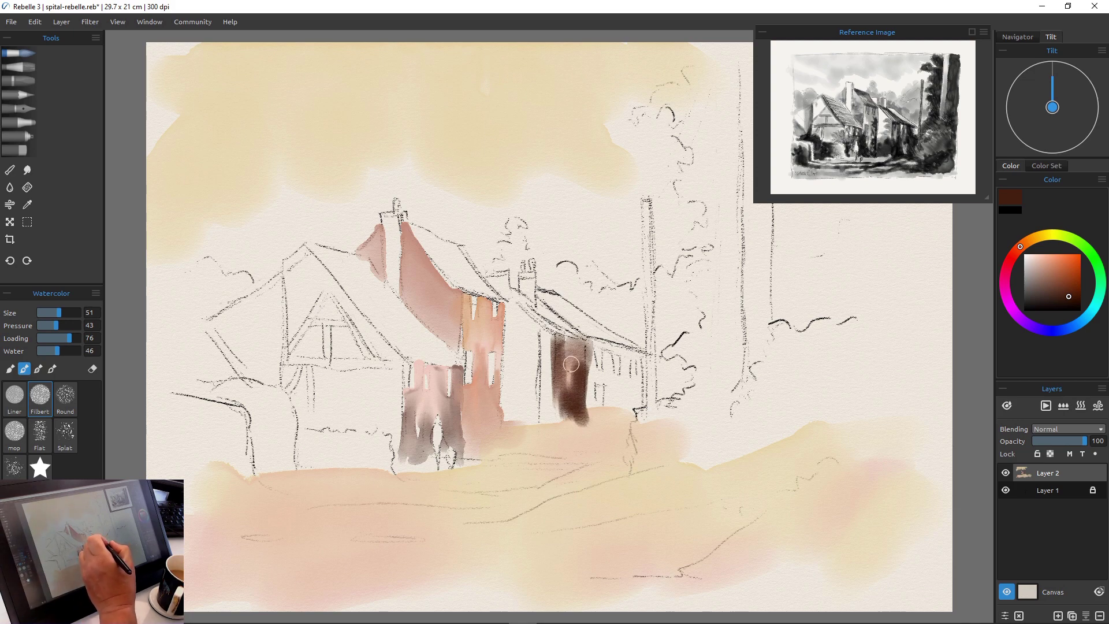
mouse_move(570, 364)
left_mouse_down()
mouse_move(580, 365)
mouse_move(565, 364)
mouse_move(576, 416)
mouse_move(584, 373)
mouse_move(587, 410)
left_mouse_up()
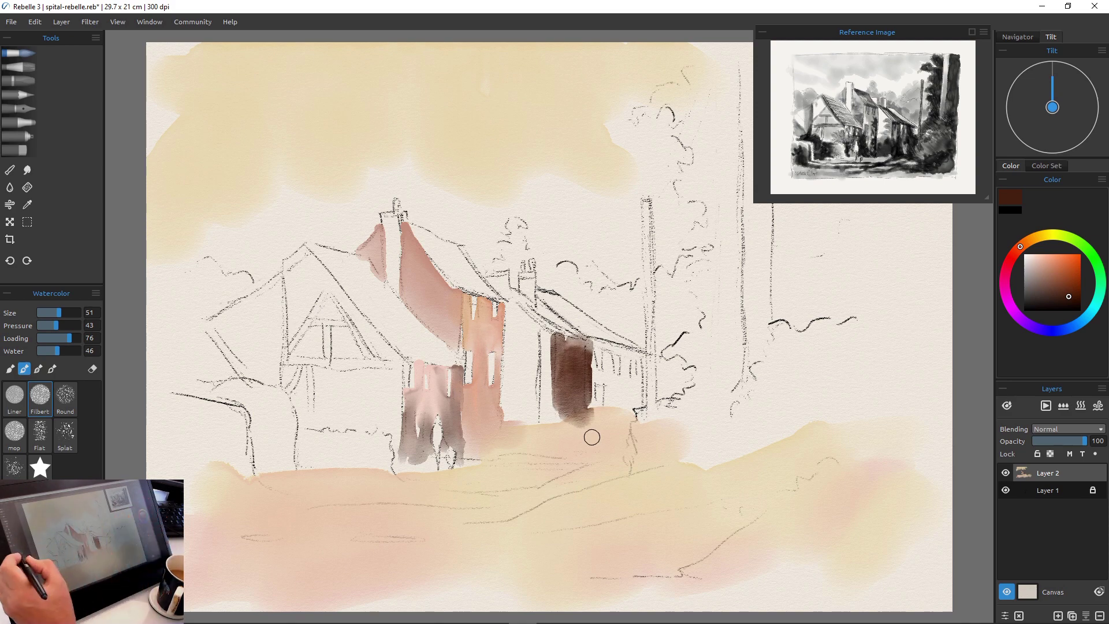
Paint the far cottage's shaded roof strip deep reddish brown and the adjoining roof edge greyish pink, with the brush at size 24.
key("bracketleft")
key("bracketleft")
key("bracketleft")
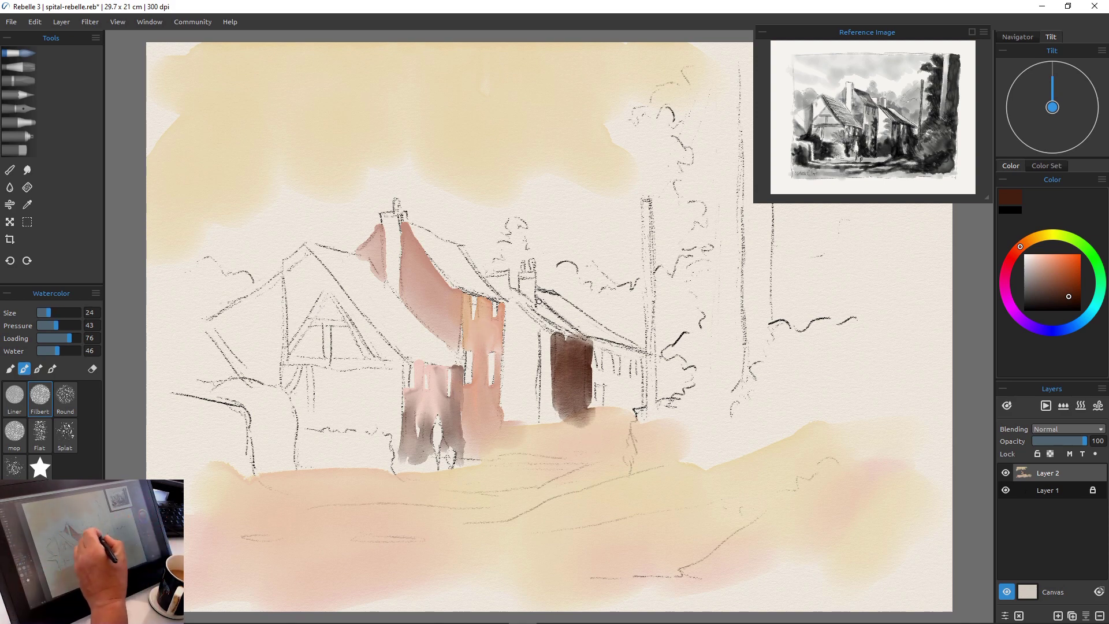
mouse_move(535, 299)
left_mouse_down()
mouse_move(574, 335)
mouse_move(546, 310)
mouse_move(561, 318)
left_mouse_up()
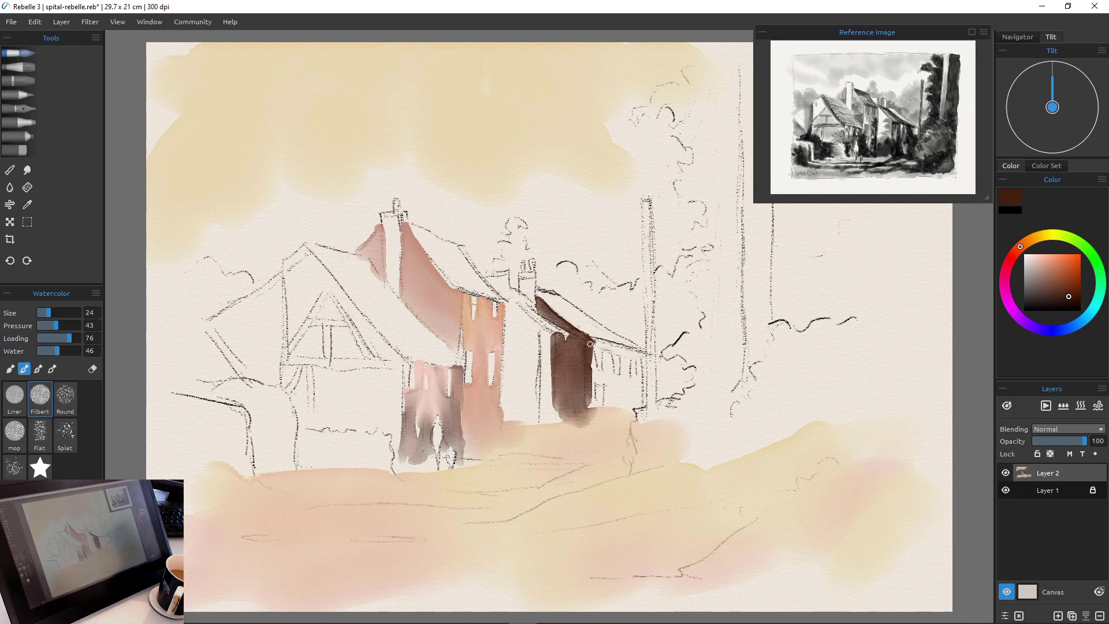
left_click_drag(544, 329, 594, 336)
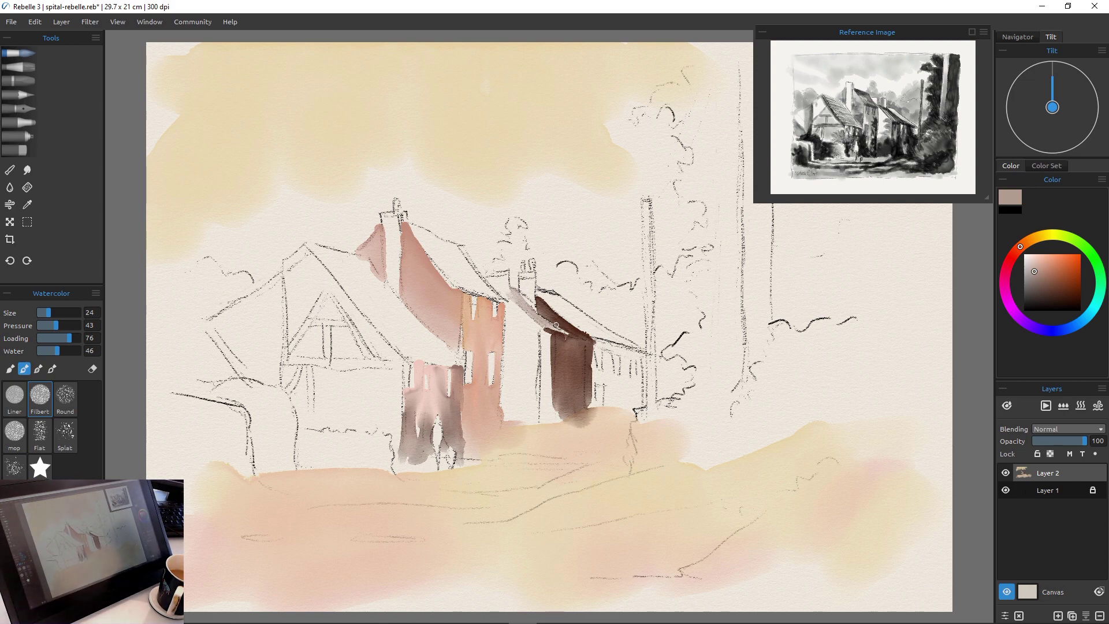
Paint the far cottage's chimney in muted brick brown, tinting the chimney pots a lighter shade.
left_click(1056, 261)
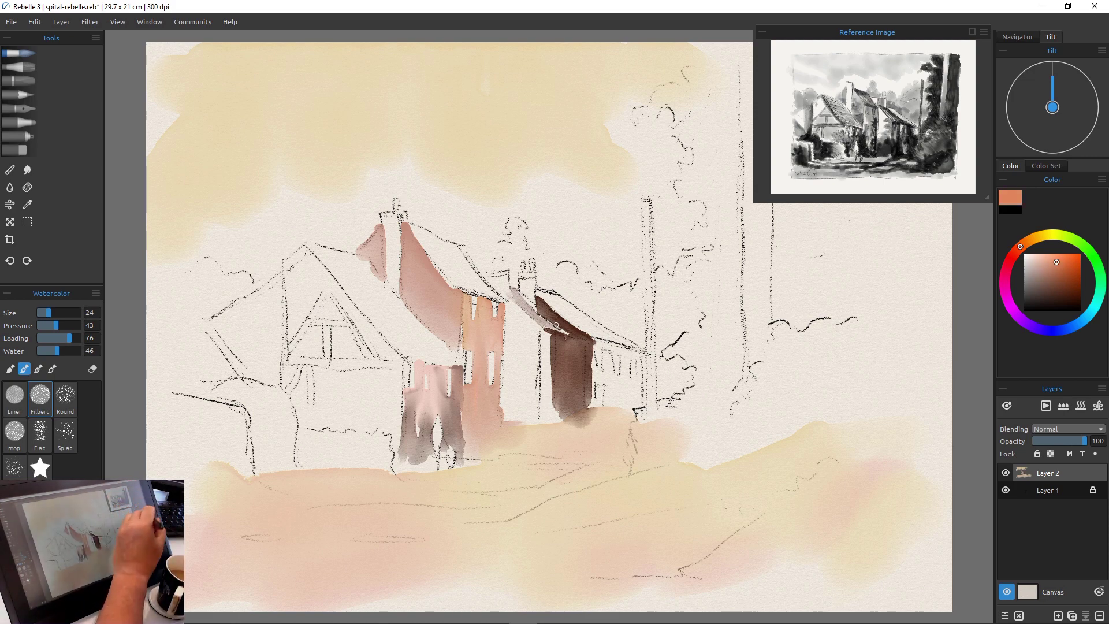
left_click(1049, 277)
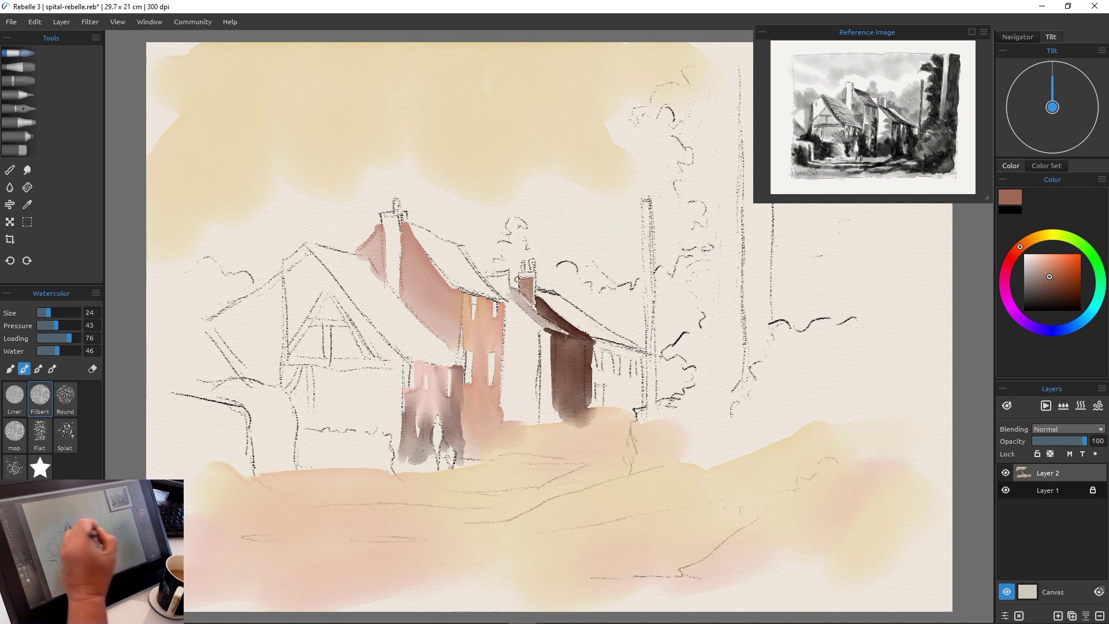
left_click(521, 268, "alt")
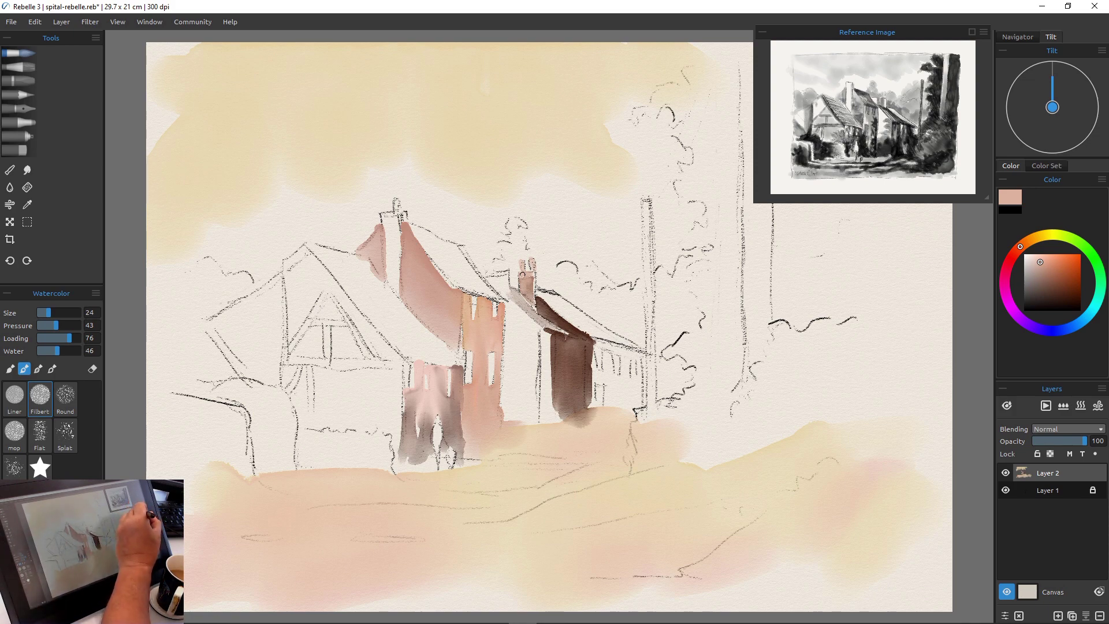
Paint the front cottage's gable in pale pink around the timber triangle with the brush at size 55.
left_click(1032, 260)
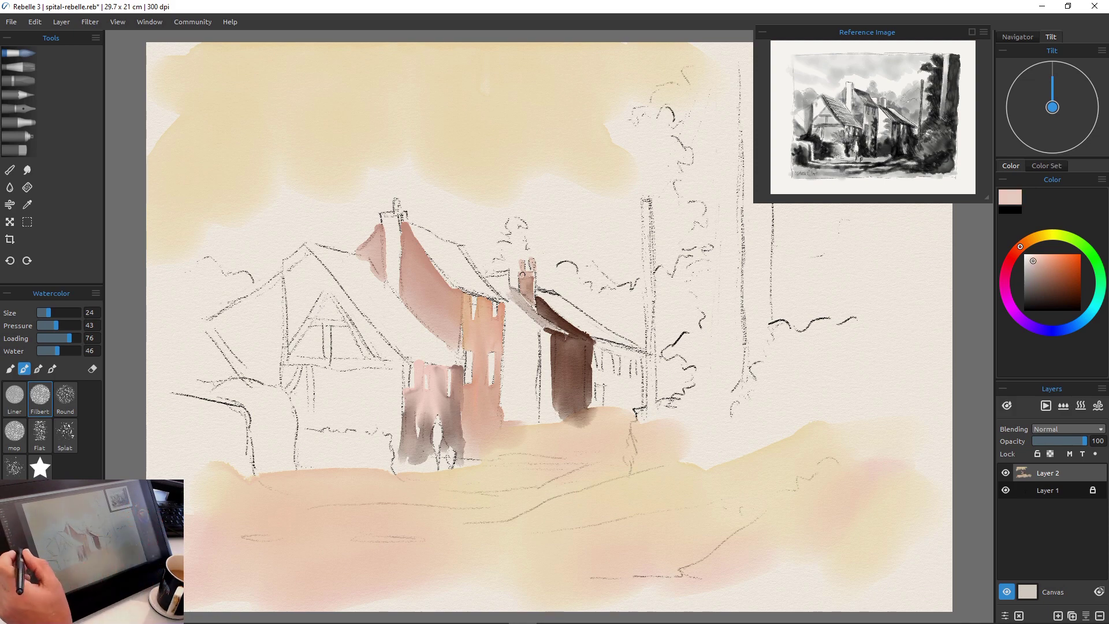
key("bracketright")
key("bracketright")
key("bracketright")
key("bracketleft")
key("bracketleft")
key("bracketright")
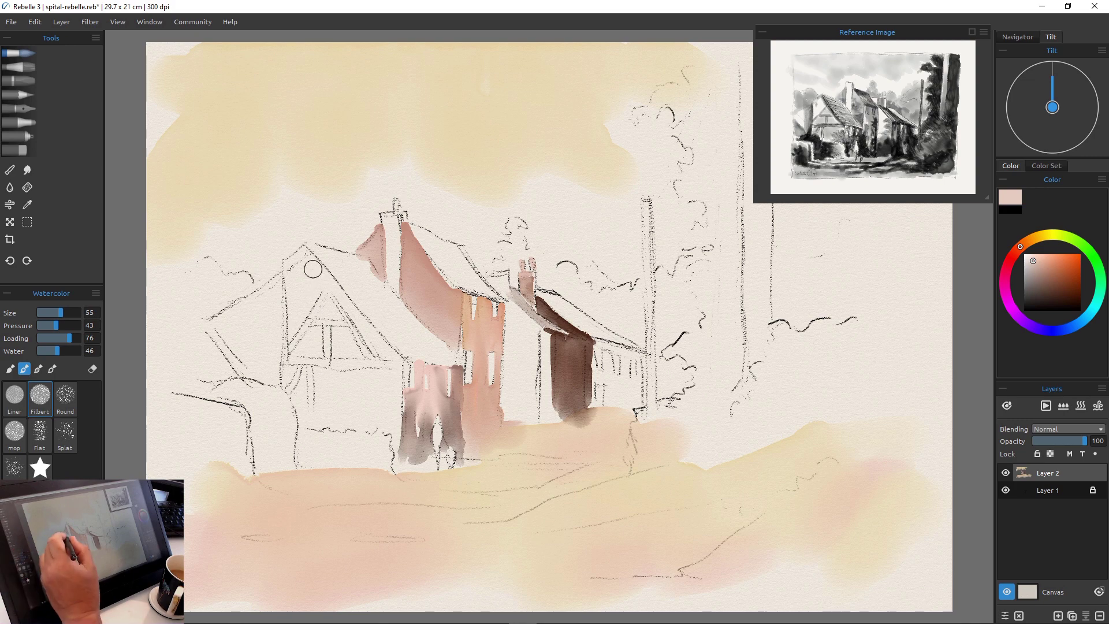
left_click_drag(311, 266, 381, 350)
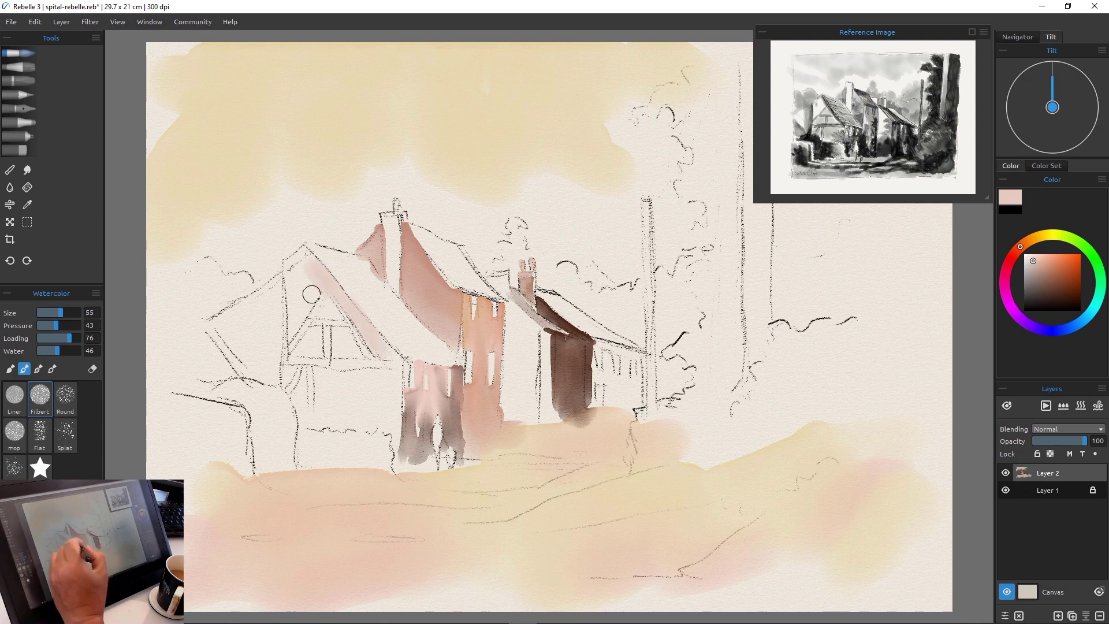
mouse_move(311, 294)
left_mouse_down()
mouse_move(314, 283)
mouse_move(291, 303)
mouse_move(303, 267)
mouse_move(295, 290)
mouse_move(314, 329)
left_mouse_up()
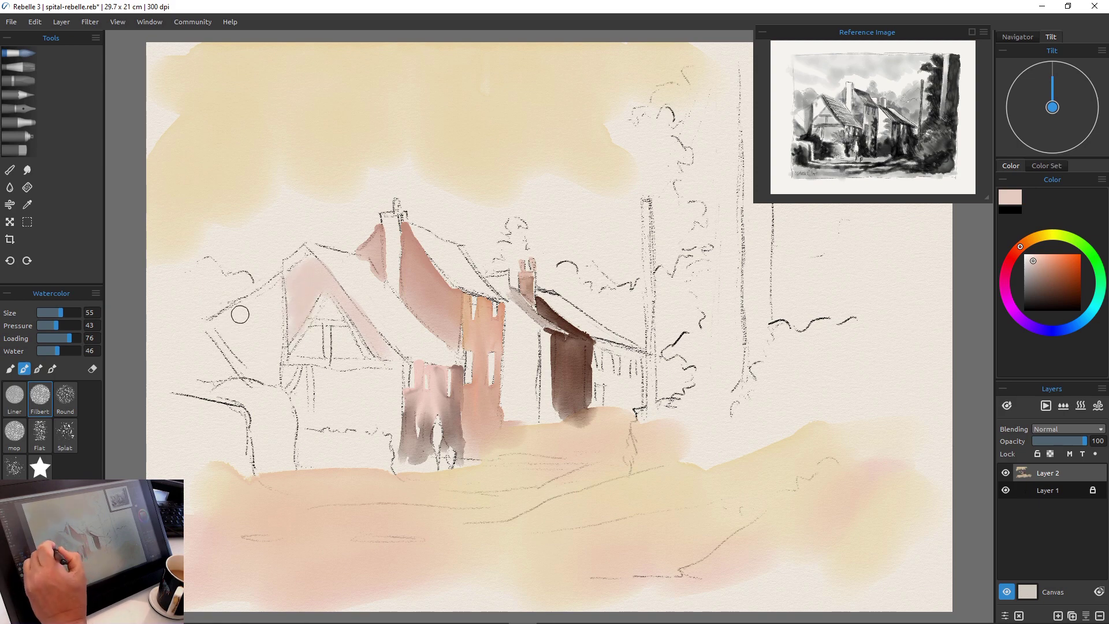
Paint the side section beside the gable pale pink, undoing the overspill beyond its outline, and tint the timber triangle.
mouse_move(248, 304)
left_mouse_down()
mouse_move(243, 335)
mouse_move(242, 309)
mouse_move(214, 334)
mouse_move(234, 328)
mouse_move(245, 362)
mouse_move(207, 377)
mouse_move(202, 339)
mouse_move(208, 369)
mouse_move(281, 369)
mouse_move(196, 391)
mouse_move(185, 366)
left_mouse_up()
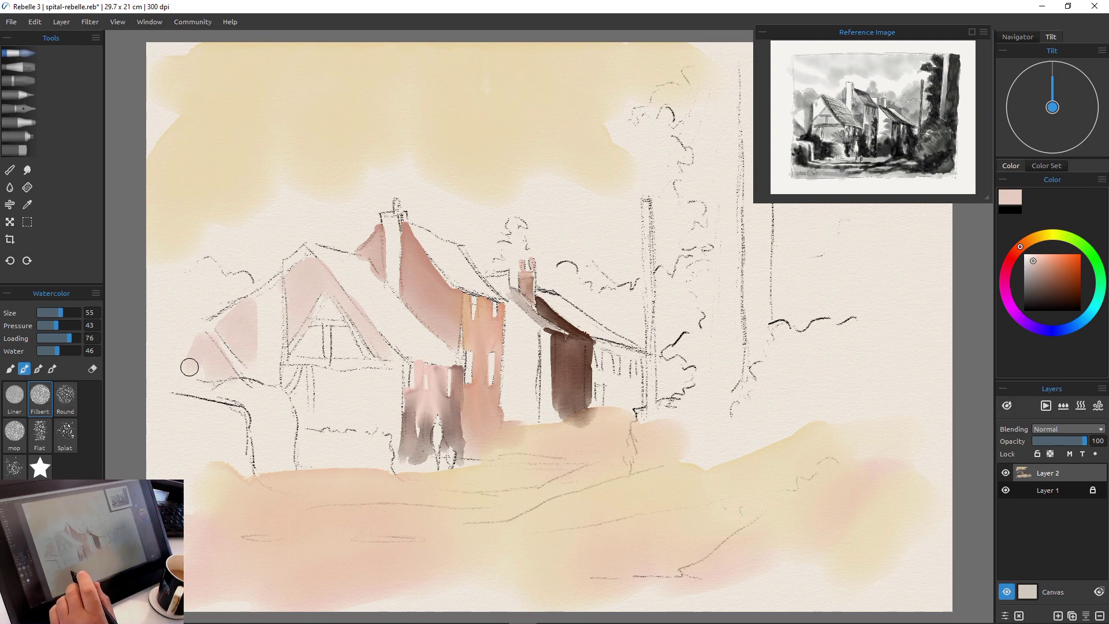
key("ctrl+z")
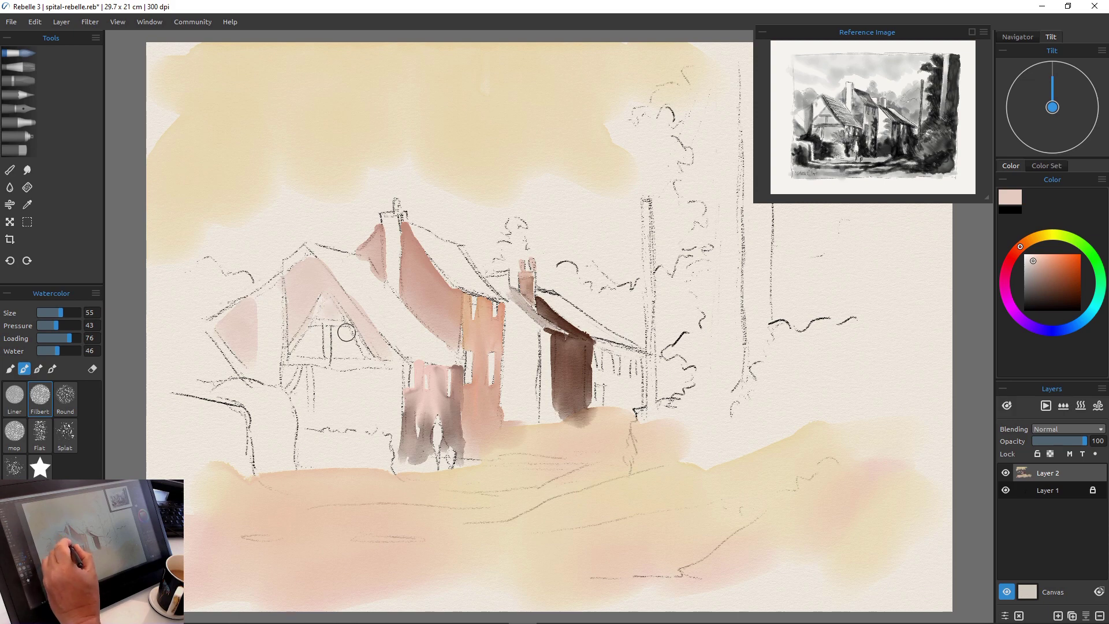
mouse_move(338, 341)
left_mouse_down()
mouse_move(313, 360)
mouse_move(315, 336)
left_mouse_up()
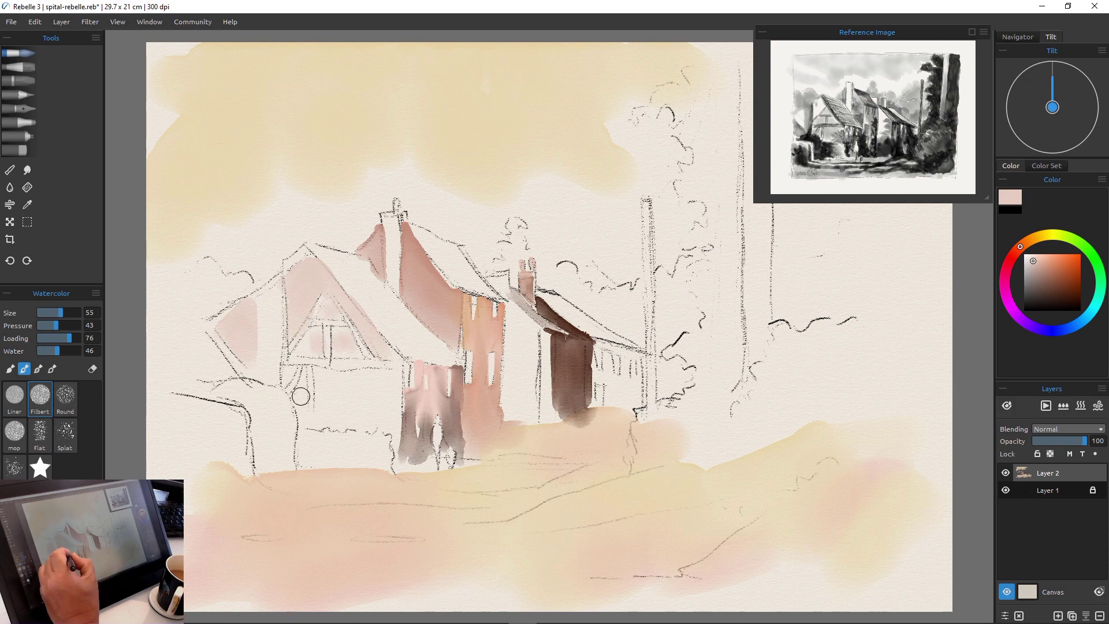
mouse_move(302, 384)
left_mouse_down()
mouse_move(306, 417)
mouse_move(324, 386)
mouse_move(331, 415)
mouse_move(389, 386)
mouse_move(387, 396)
mouse_move(325, 393)
mouse_move(313, 412)
mouse_move(324, 392)
mouse_move(330, 418)
left_mouse_up()
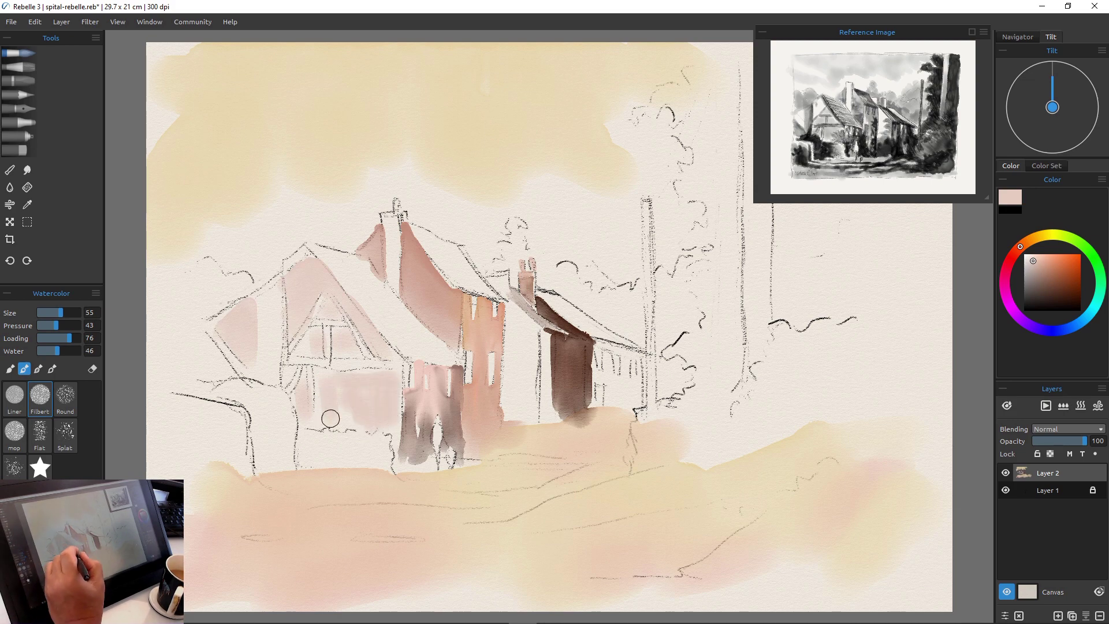
key("ctrl+z")
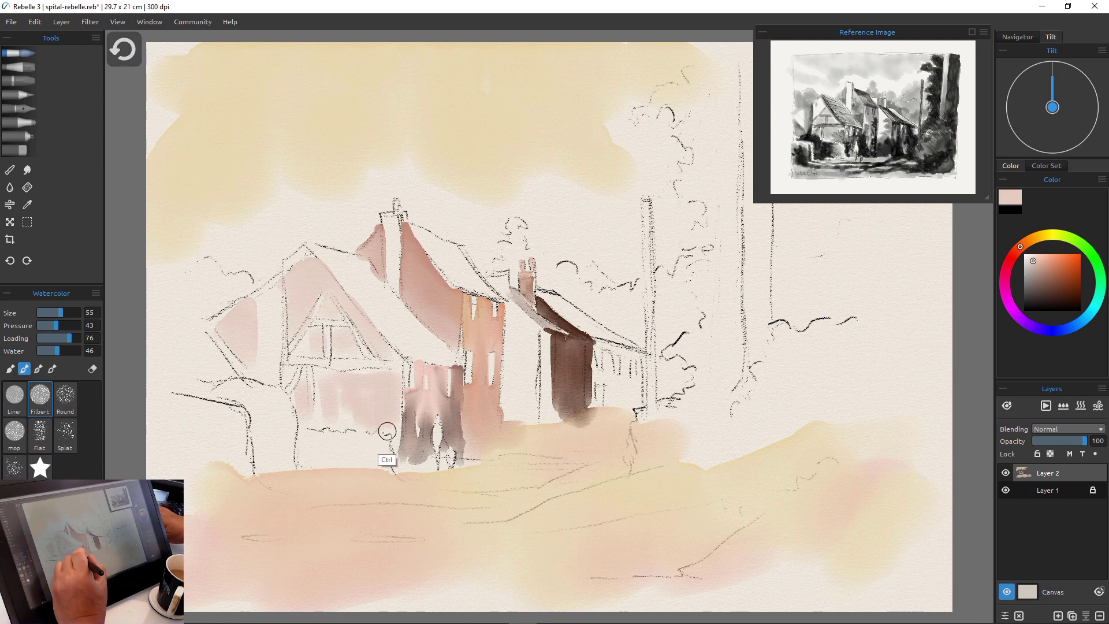
key("ctrl+z")
key("ctrl+z")
key("ctrl+z")
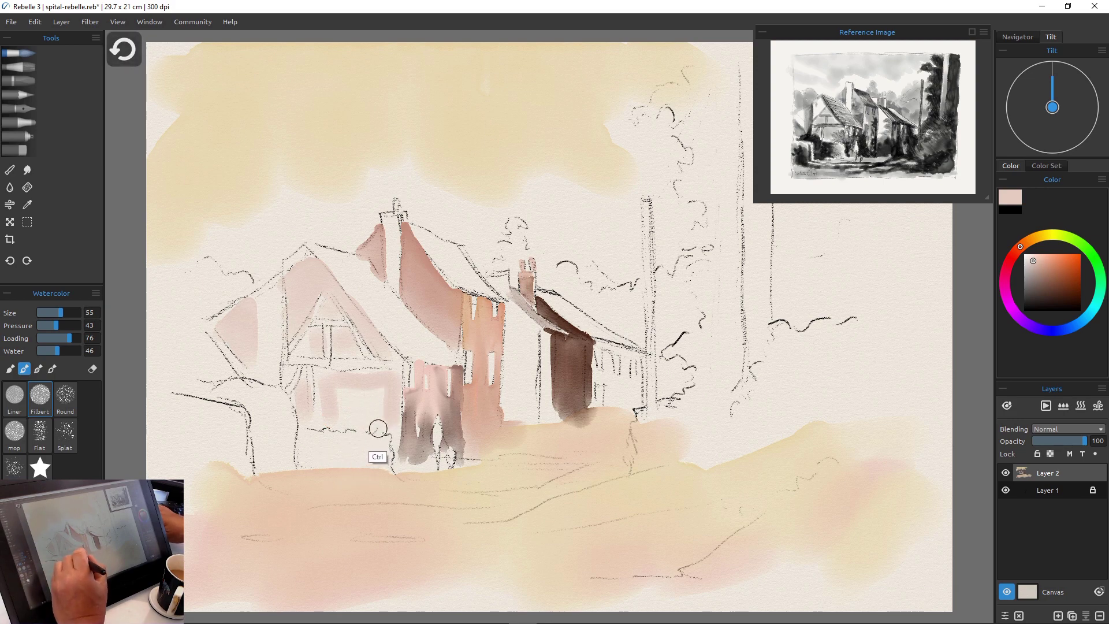
key("ctrl+z")
key("ctrl+z")
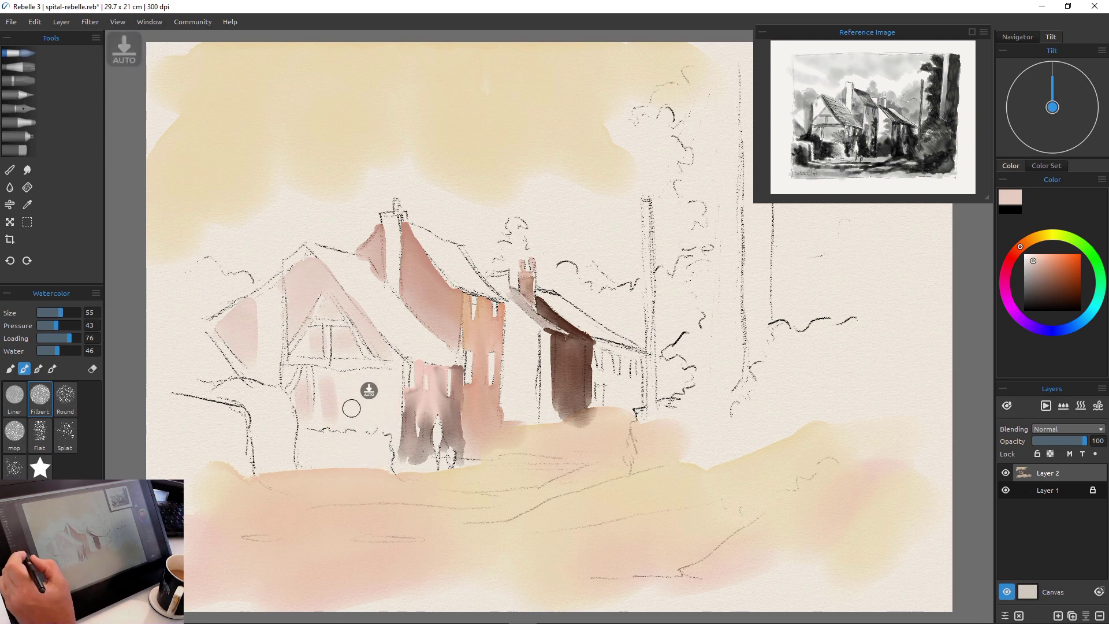
Fill the gable's remaining areas and the front wall below it with pale pink at brush size 43.
key("bracketleft")
key("bracketleft")
key("bracketleft")
key("bracketleft")
key("bracketleft")
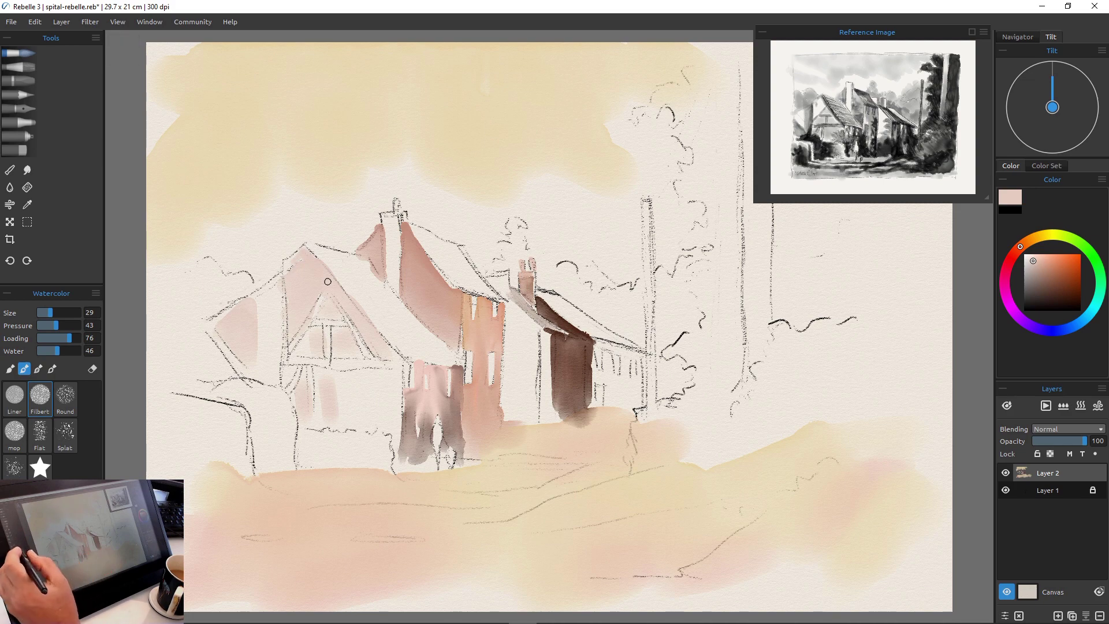
key("bracketright")
key("bracketright")
key("bracketright")
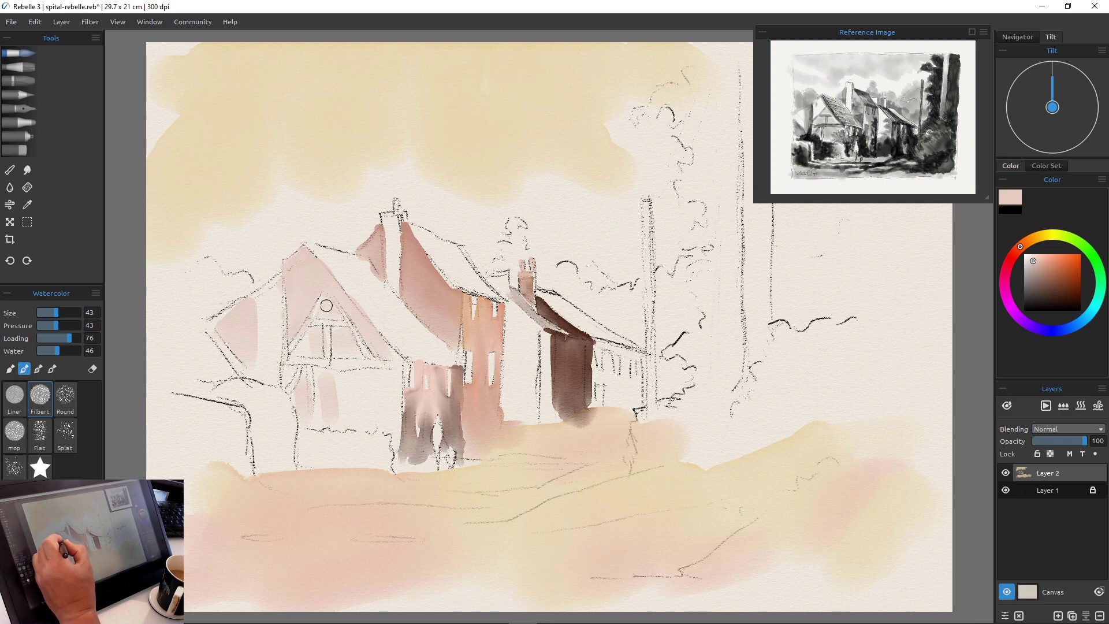
left_click_drag(308, 335, 300, 345)
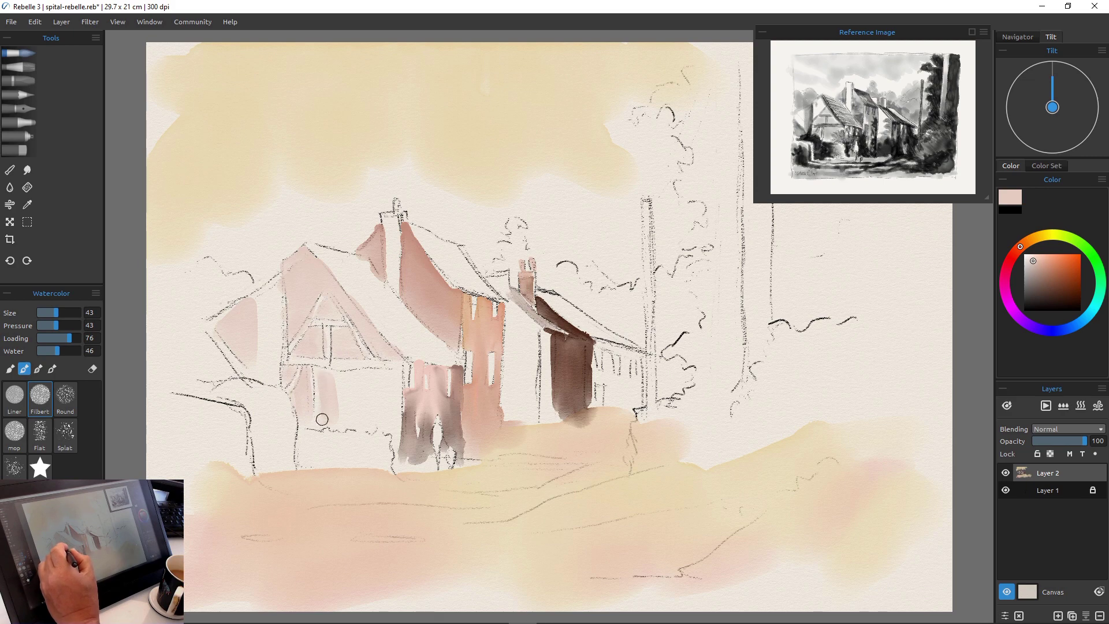
mouse_move(331, 374)
left_mouse_down()
mouse_move(372, 373)
mouse_move(340, 379)
mouse_move(354, 408)
mouse_move(332, 411)
mouse_move(335, 426)
mouse_move(333, 395)
mouse_move(396, 371)
mouse_move(393, 393)
mouse_move(390, 379)
mouse_move(377, 394)
mouse_move(348, 401)
left_mouse_up()
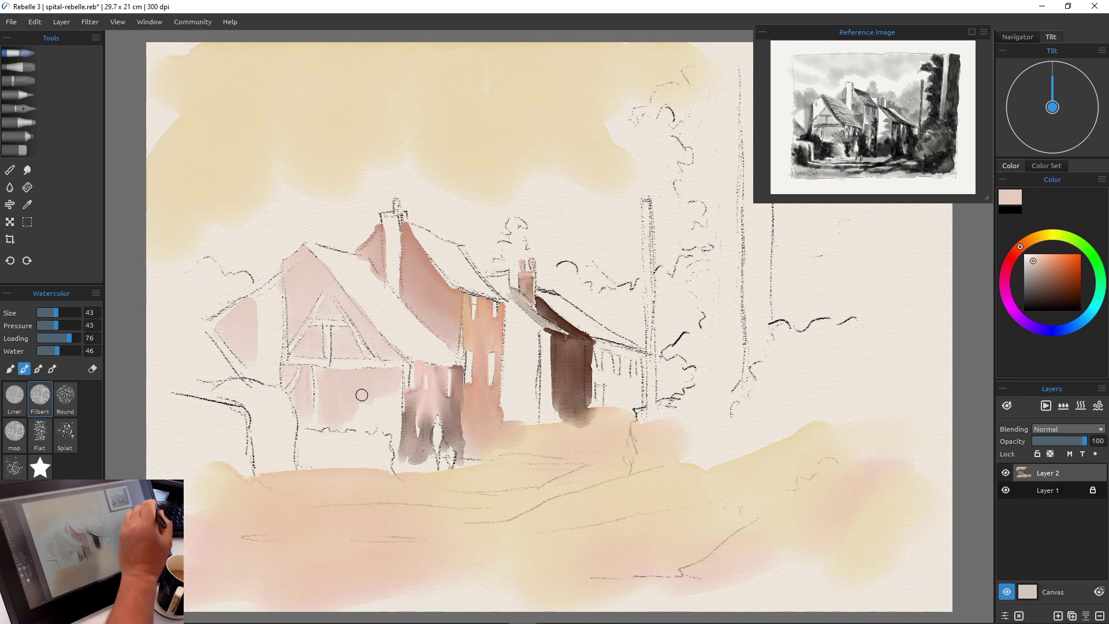
Add terracotta and light orange accents to the timber triangle and the middle cottage's gable wall.
left_click(1050, 269)
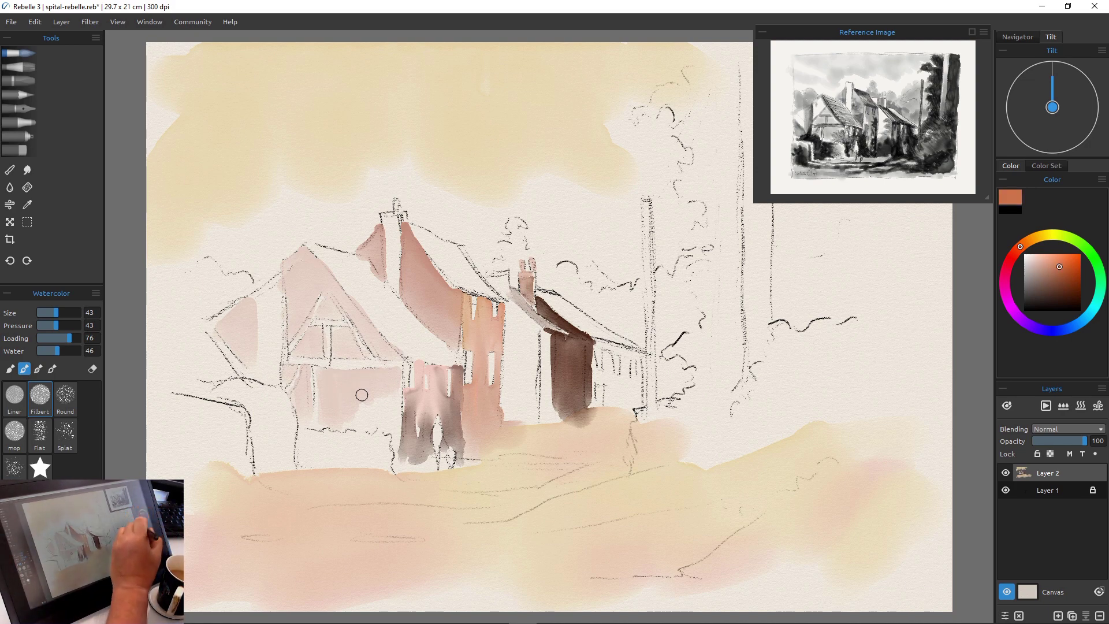
mouse_move(319, 313)
left_mouse_down()
mouse_move(327, 300)
mouse_move(321, 312)
left_mouse_up()
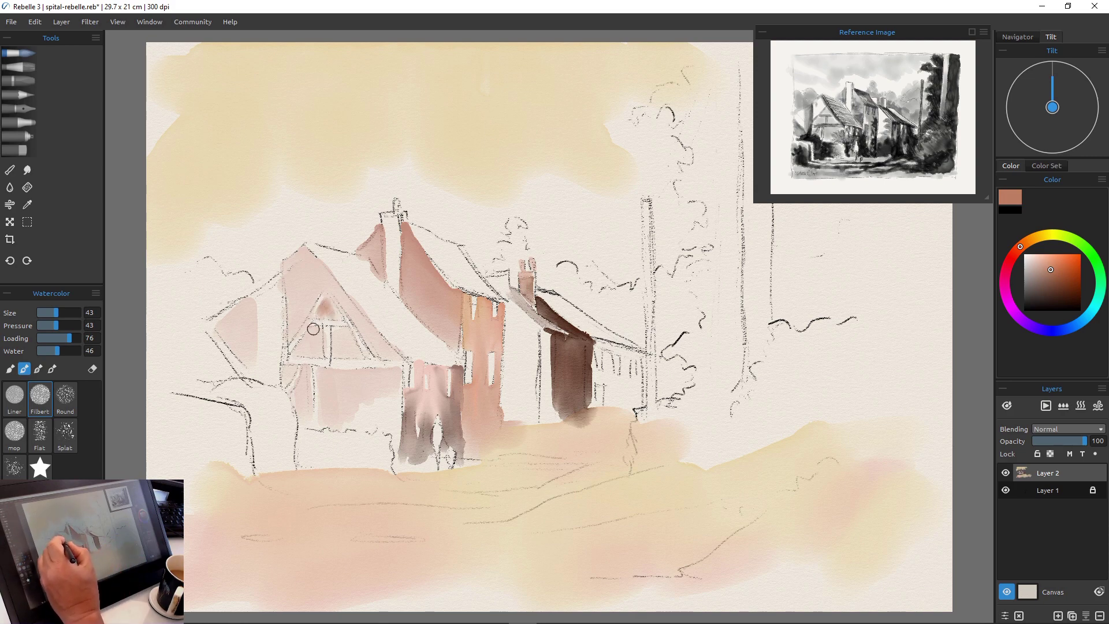
left_click(1056, 257)
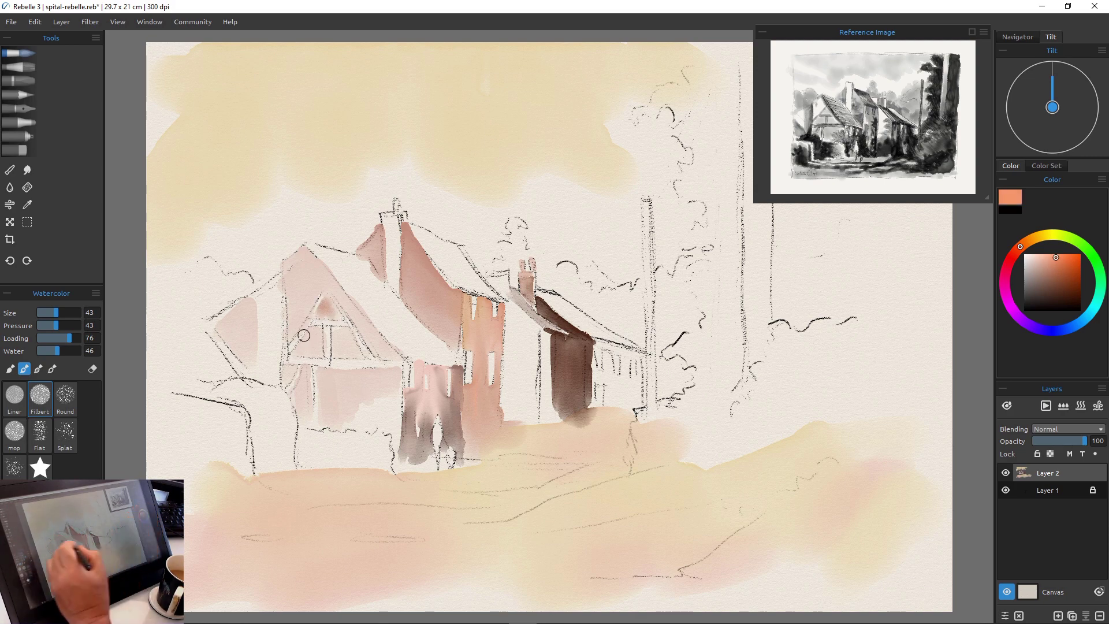
left_click_drag(316, 327, 305, 343)
left_click(1047, 258)
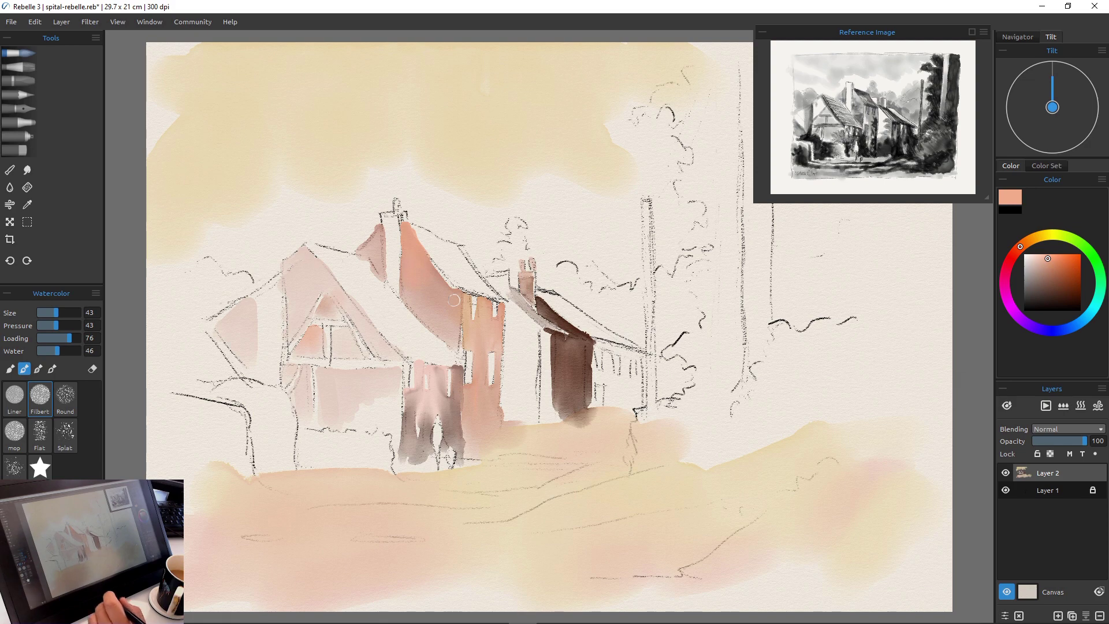
Try to paint the front cottage's roof in muted reddish brown, reducing the brush size from 43 to 25.
left_click(1043, 283)
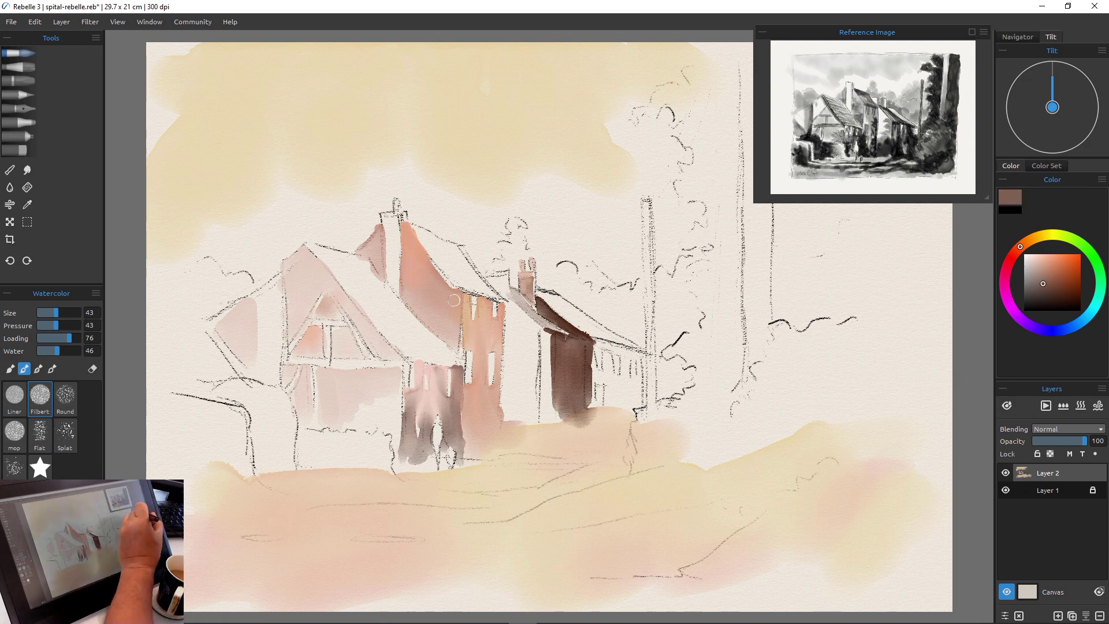
left_click(1011, 256)
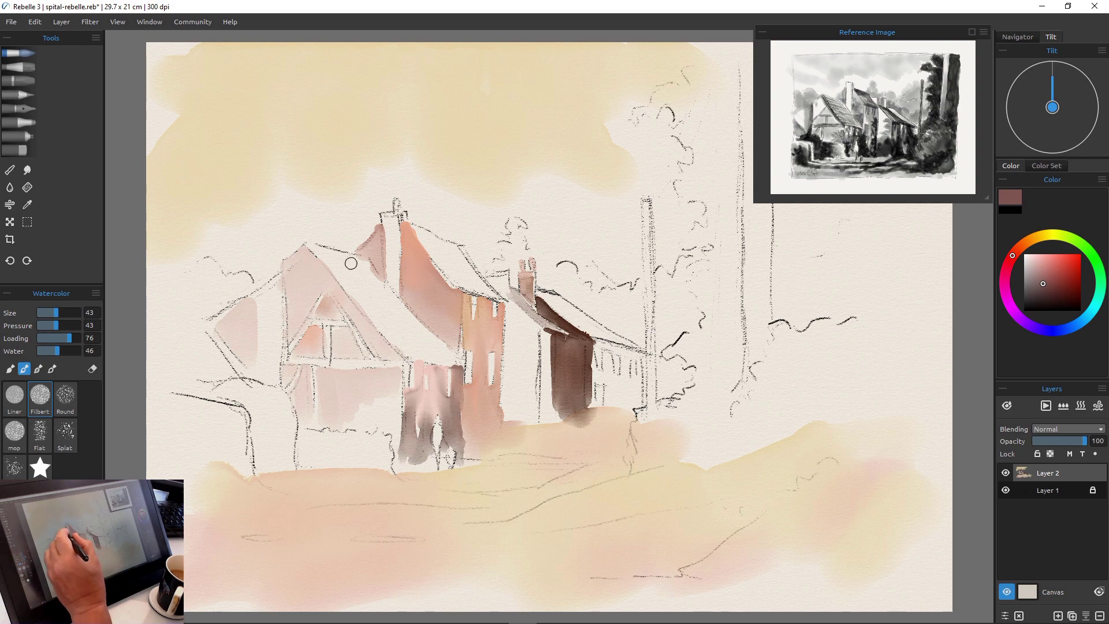
mouse_move(351, 263)
left_mouse_down()
mouse_move(386, 306)
mouse_move(361, 264)
mouse_move(389, 302)
mouse_move(355, 260)
mouse_move(308, 243)
mouse_move(386, 286)
mouse_move(307, 250)
mouse_move(365, 293)
mouse_move(333, 257)
mouse_move(378, 306)
mouse_move(339, 260)
mouse_move(381, 300)
mouse_move(334, 259)
mouse_move(384, 328)
mouse_move(366, 301)
mouse_move(404, 338)
mouse_move(368, 275)
mouse_move(431, 346)
mouse_move(369, 307)
mouse_move(447, 354)
left_mouse_up()
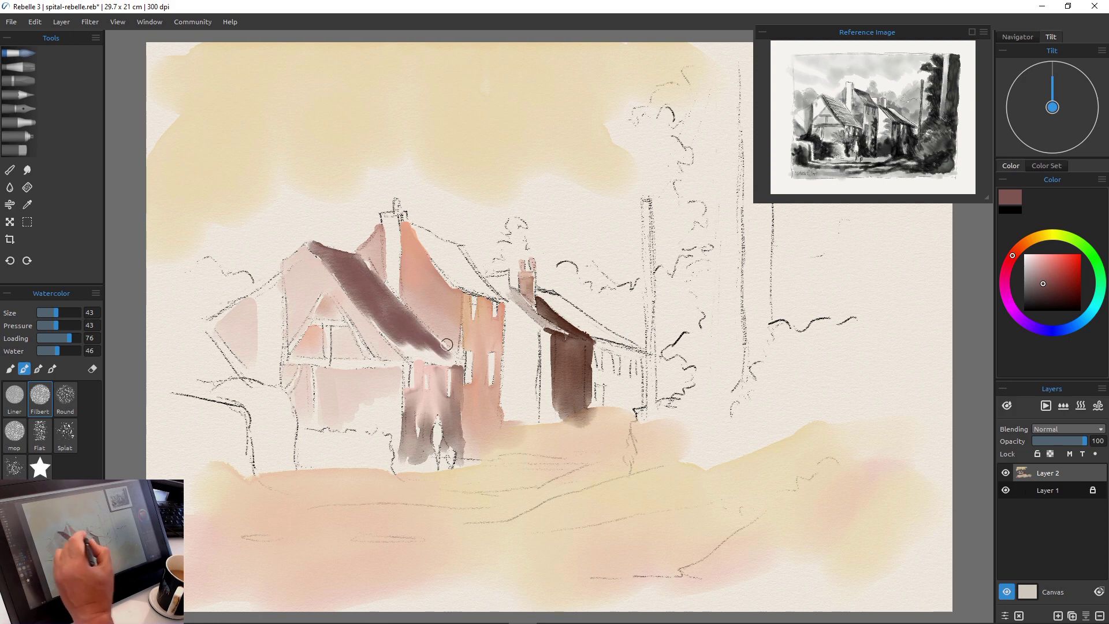
key("[")
key("[")
key("[")
key("[")
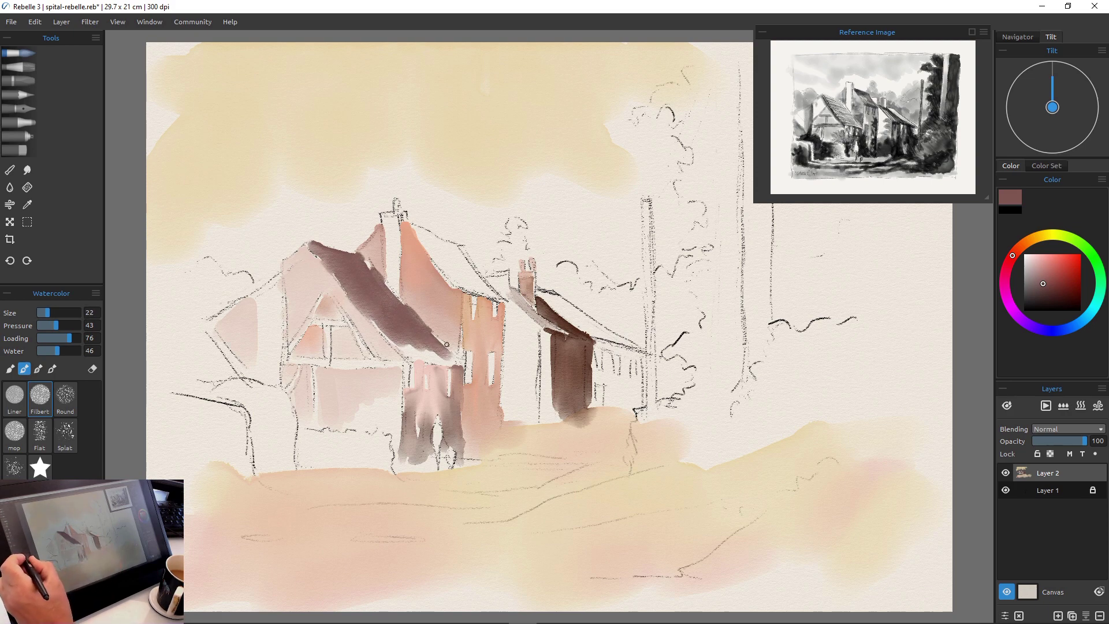
left_click_drag(457, 362, 402, 342)
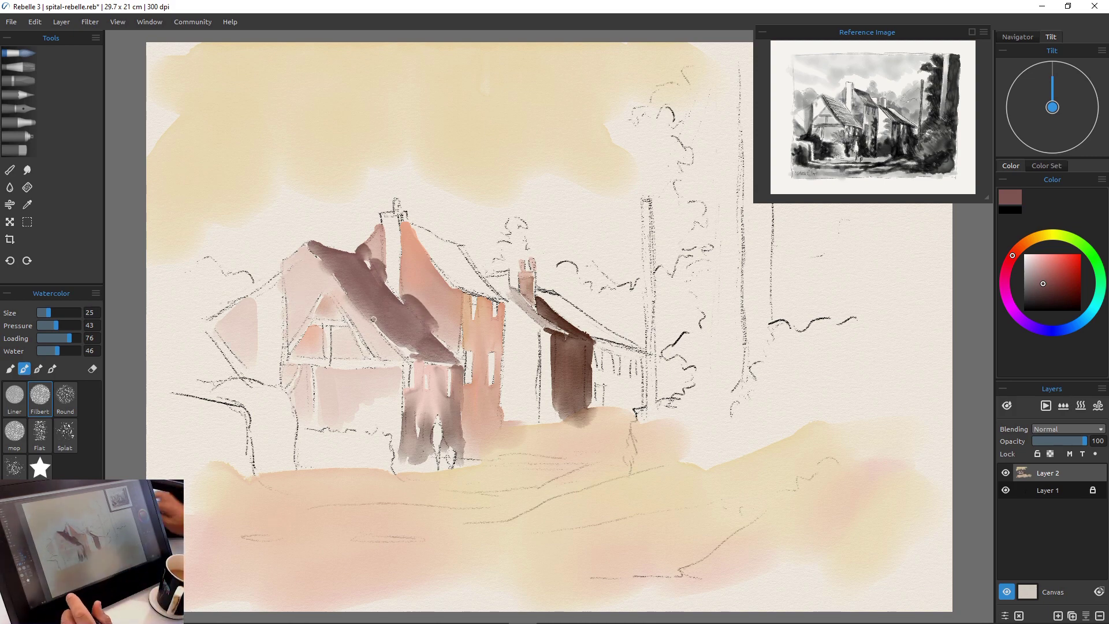
Undo all the reddish-brown strokes on the front cottage's roof and return to the watercolor brush.
key("ctrl+z")
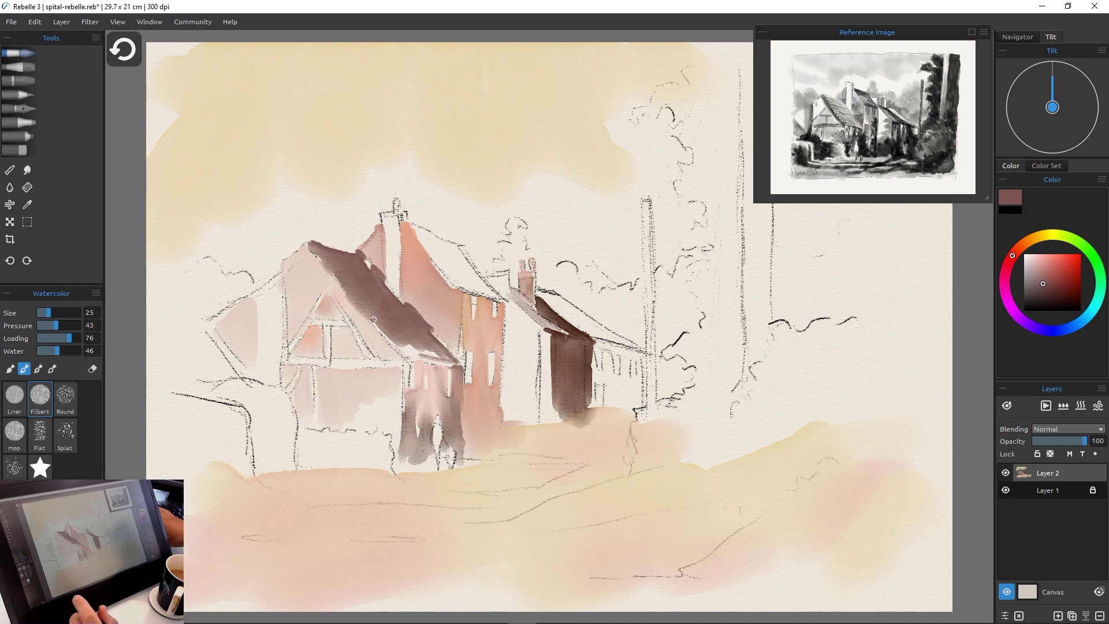
key("ctrl+z")
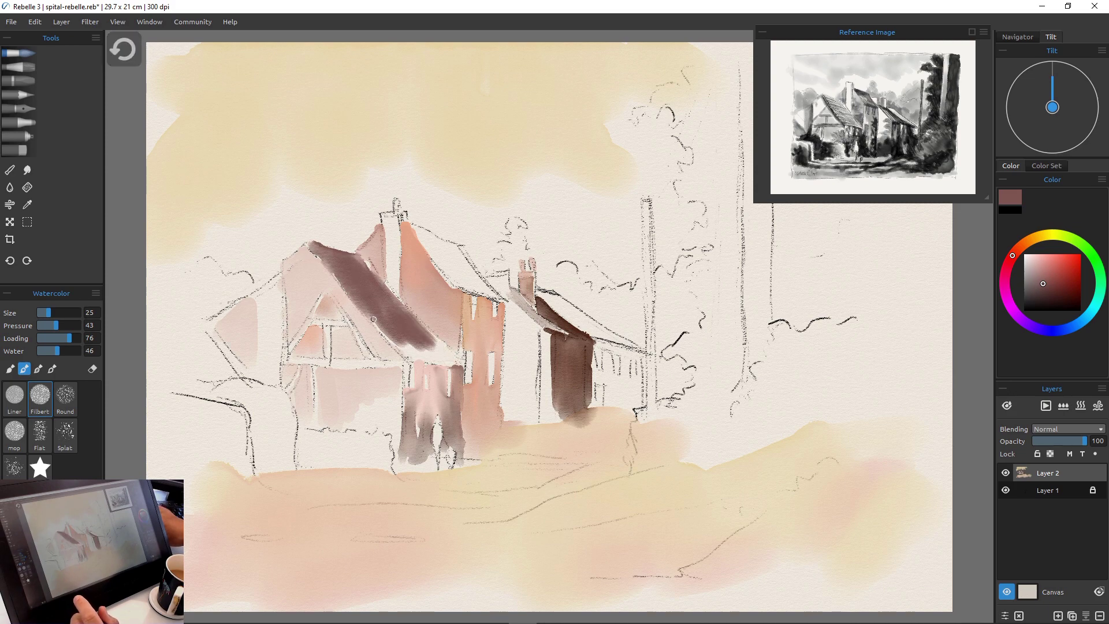
key("ctrl+z")
key("ctrl+z")
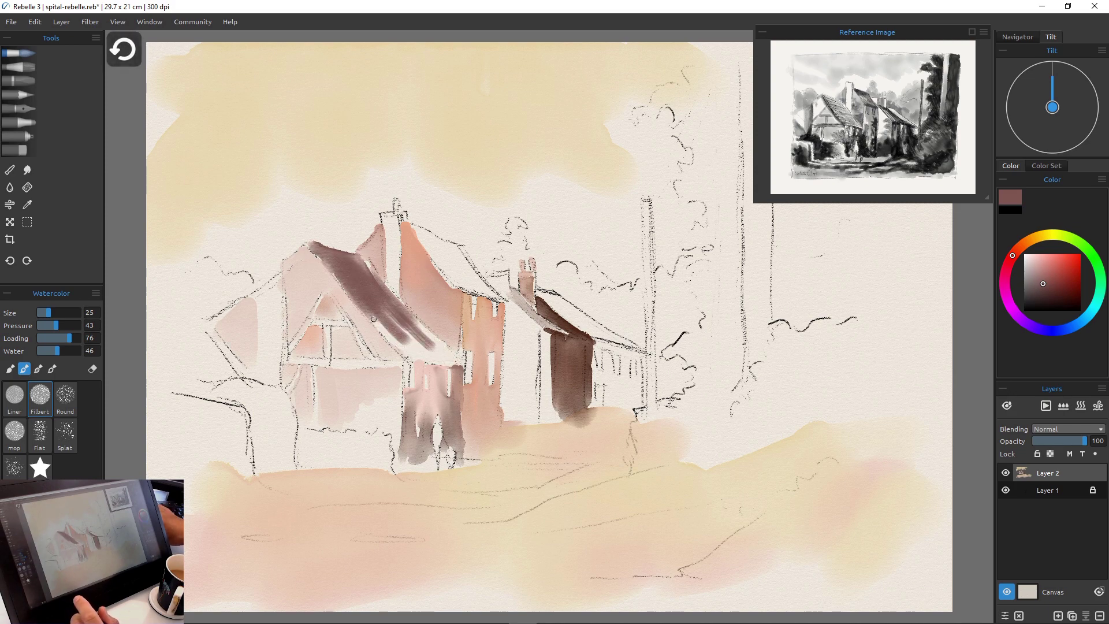
key("ctrl+z")
key("ctrl+z")
key("ctrl+z")
key("ctrl+z")
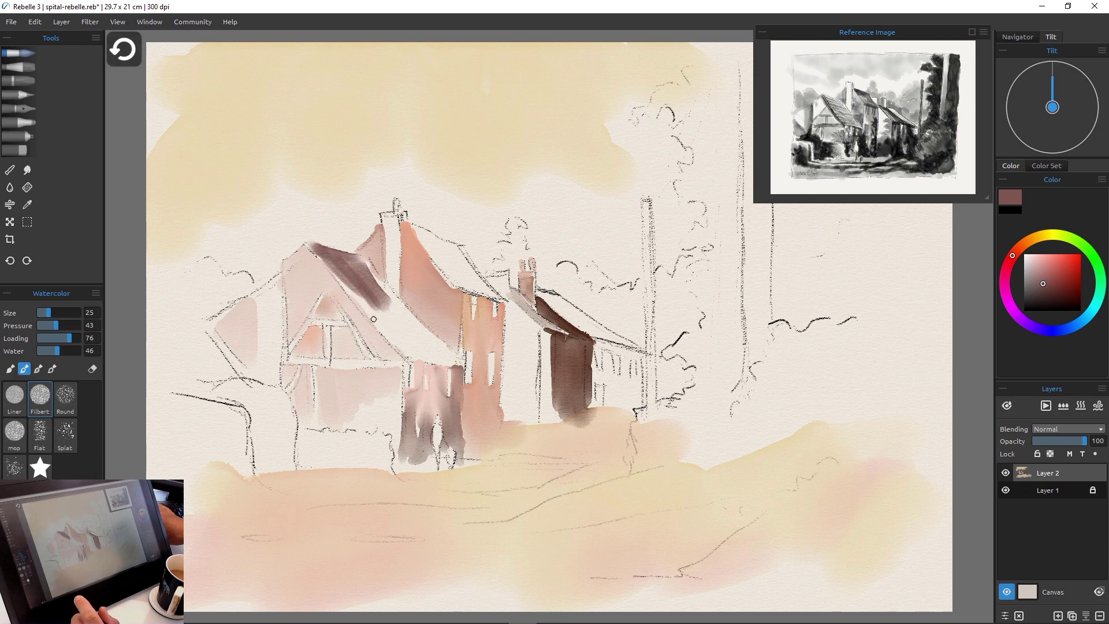
key("ctrl+z")
key("ctrl+z")
key("ctrl+z")
key("ctrl+z")
key("ctrl+z")
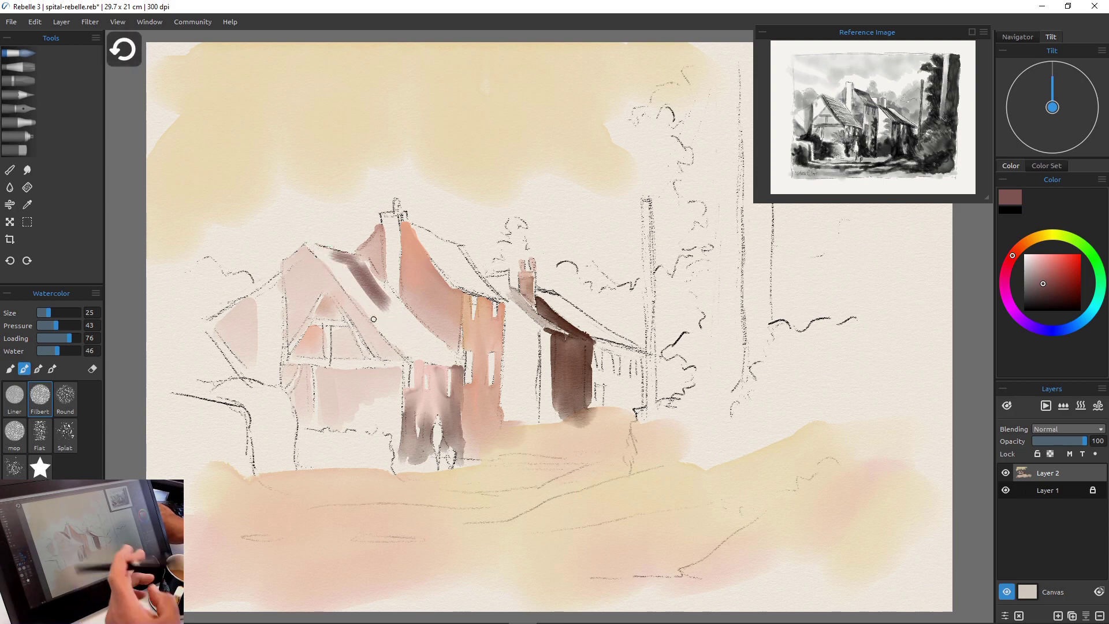
key("ctrl+z")
key("ctrl+z")
key("ctrl+z")
key("ctrl+z")
key("e")
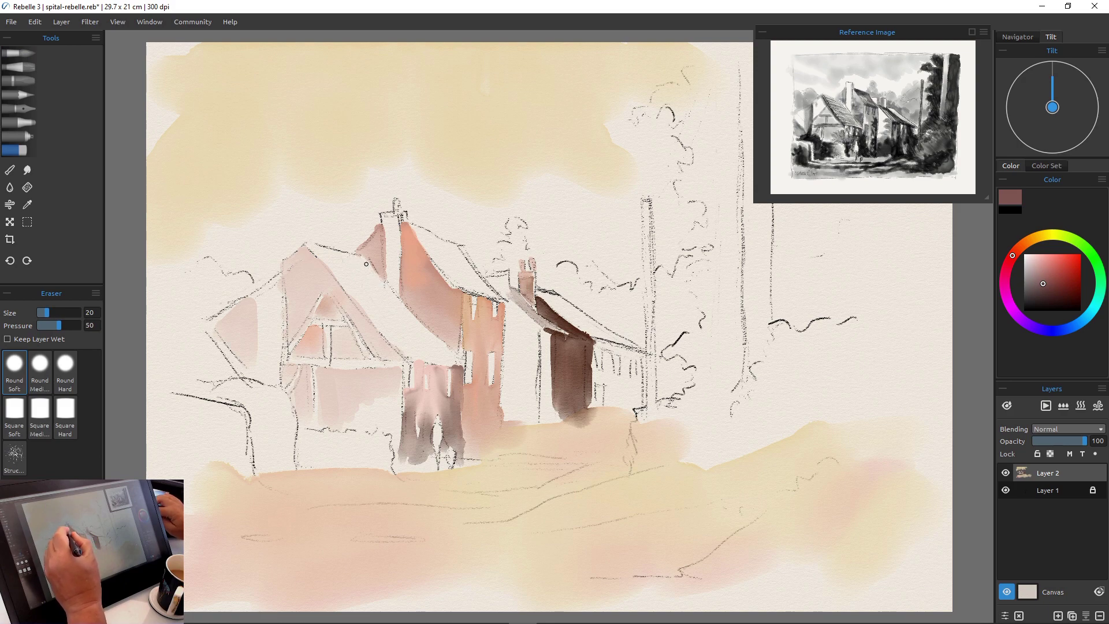
key("e")
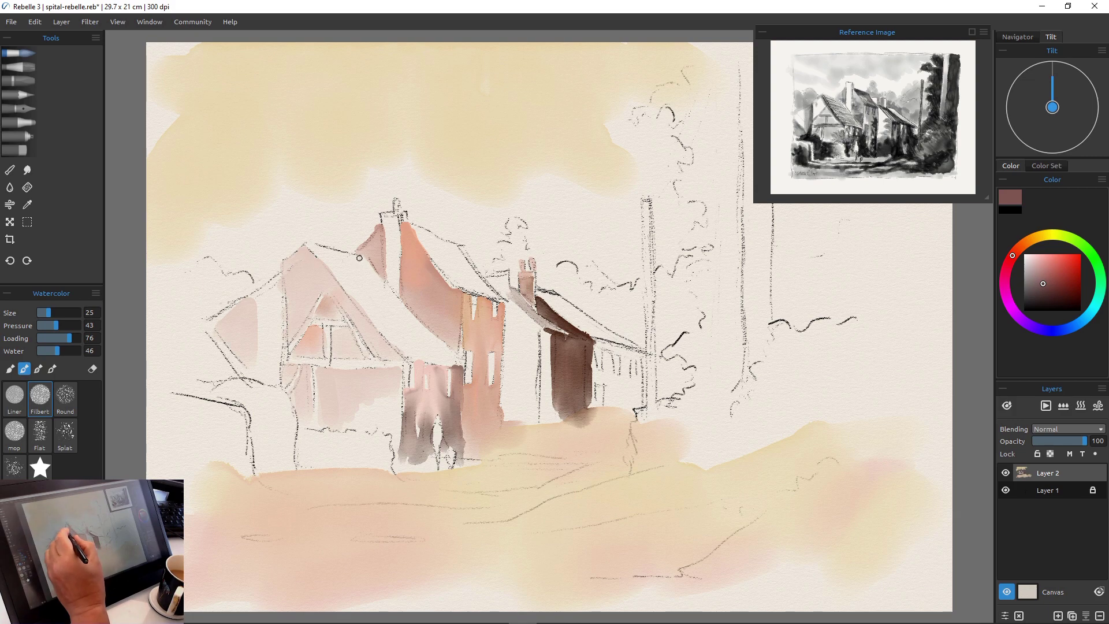
Paint the front cottage's roof in muted reddish brown at brush size 25, starting along its far edge.
left_click_drag(359, 257, 446, 353)
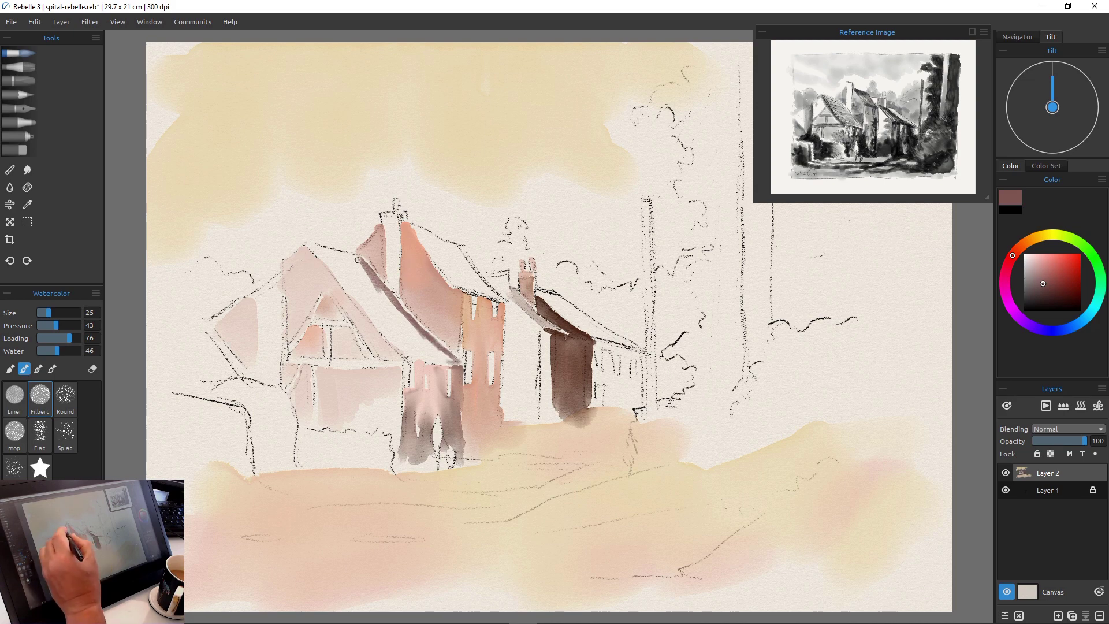
mouse_move(358, 260)
left_mouse_down()
mouse_move(306, 243)
mouse_move(337, 264)
mouse_move(314, 247)
mouse_move(365, 326)
mouse_move(348, 285)
mouse_move(406, 351)
left_mouse_up()
mouse_move(358, 262)
left_mouse_down()
mouse_move(313, 271)
mouse_move(356, 280)
mouse_move(342, 259)
mouse_move(425, 339)
left_mouse_up()
key("]")
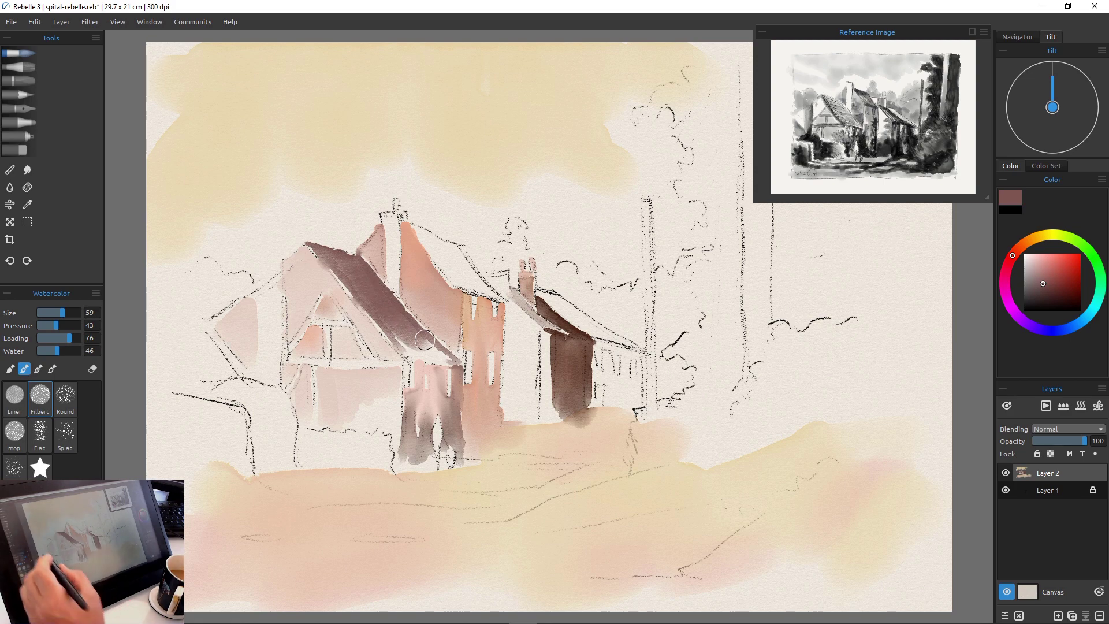
Fill the bare patches along the front roof's lower edge in the same reddish brown at brush size 21.
key("bracketleft")
key("bracketleft")
key("bracketleft")
key("bracketleft")
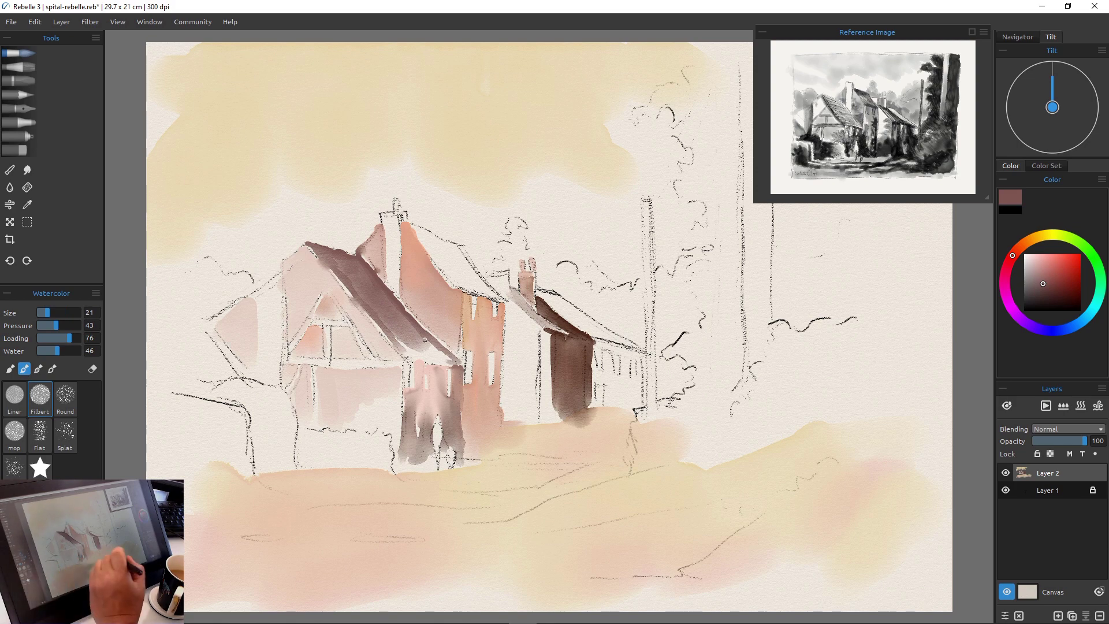
mouse_move(425, 348)
left_mouse_down()
mouse_move(449, 358)
mouse_move(411, 354)
left_mouse_up()
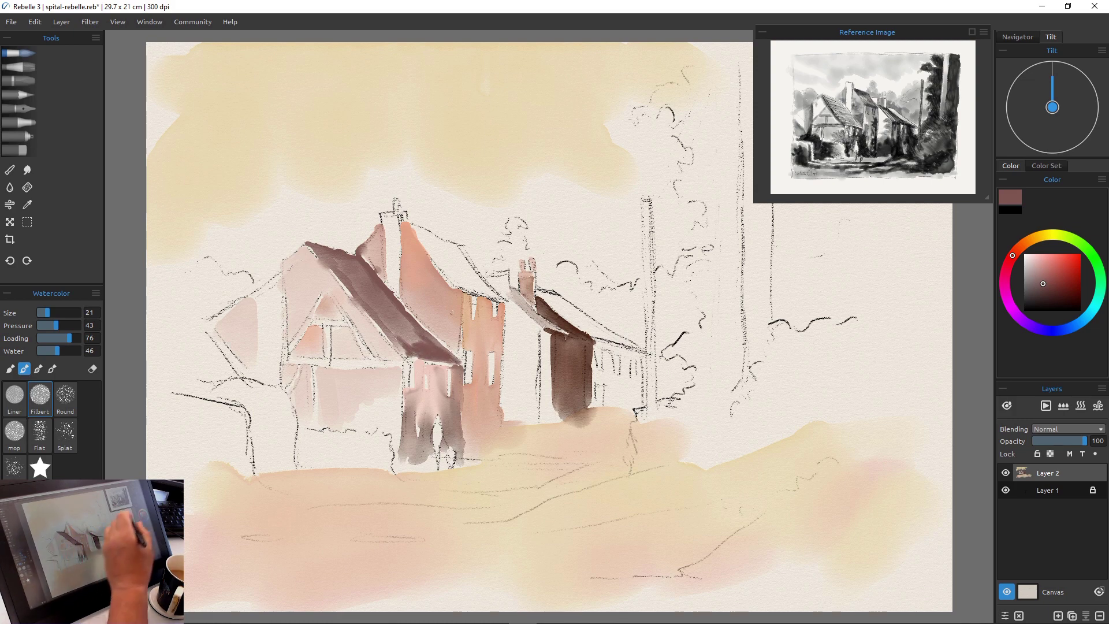
Deepen the lower part of the front cottage's roof with dark red, enlarging the brush to size 49.
left_click(1064, 292)
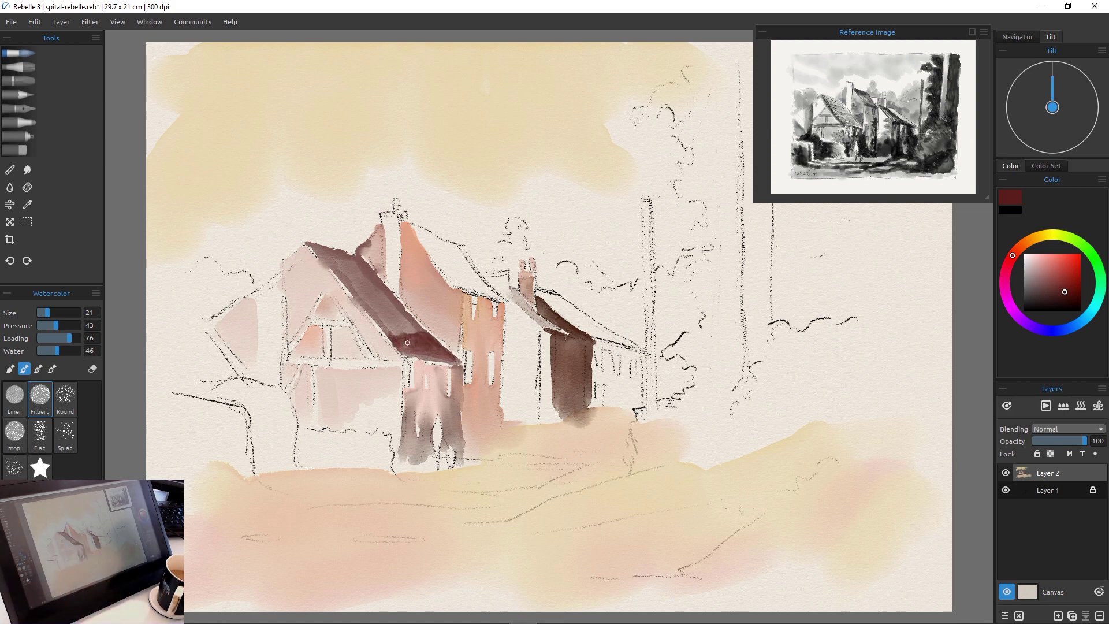
key("bracketright")
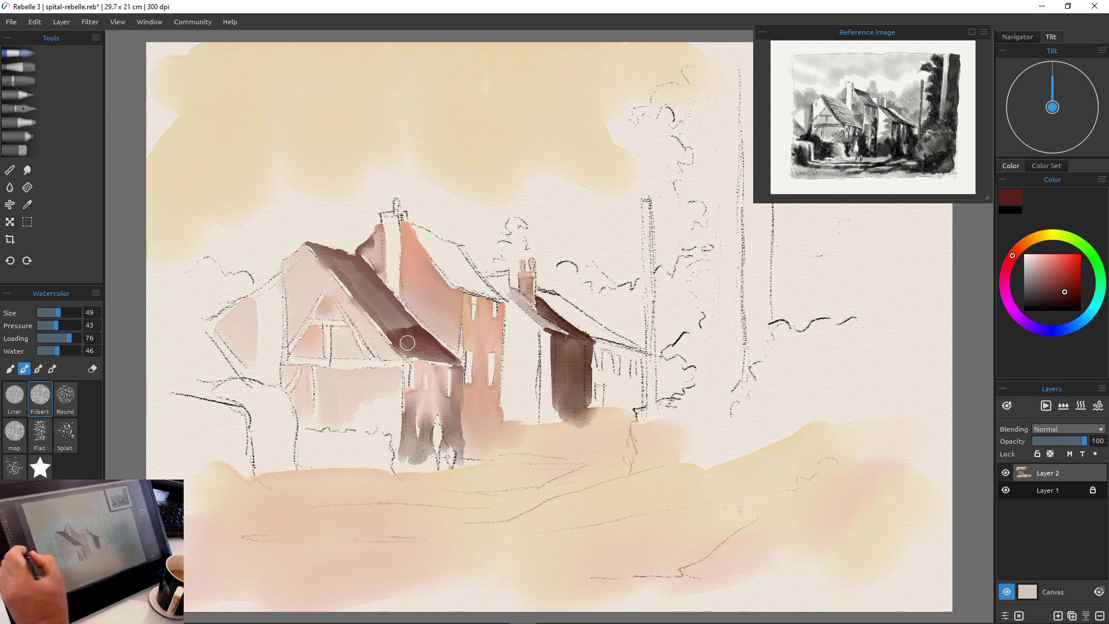
mouse_move(407, 342)
left_mouse_down()
mouse_move(388, 308)
mouse_move(412, 331)
mouse_move(378, 309)
mouse_move(400, 339)
mouse_move(418, 346)
mouse_move(416, 333)
mouse_move(444, 356)
mouse_move(367, 314)
mouse_move(368, 299)
mouse_move(394, 328)
mouse_move(357, 287)
mouse_move(408, 344)
mouse_move(384, 342)
mouse_move(343, 238)
mouse_move(336, 253)
mouse_move(428, 350)
left_mouse_up()
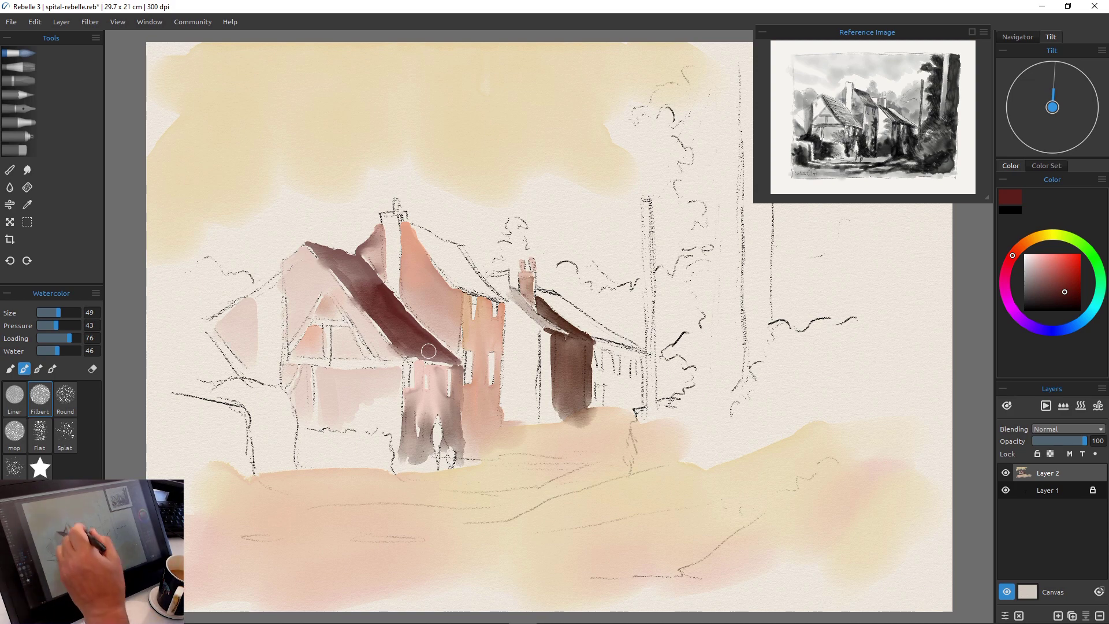
Paint the middle cottage's roof dark red, using brush size 19 along its edges and 43 for the remaining area.
left_click_drag(446, 250, 488, 289)
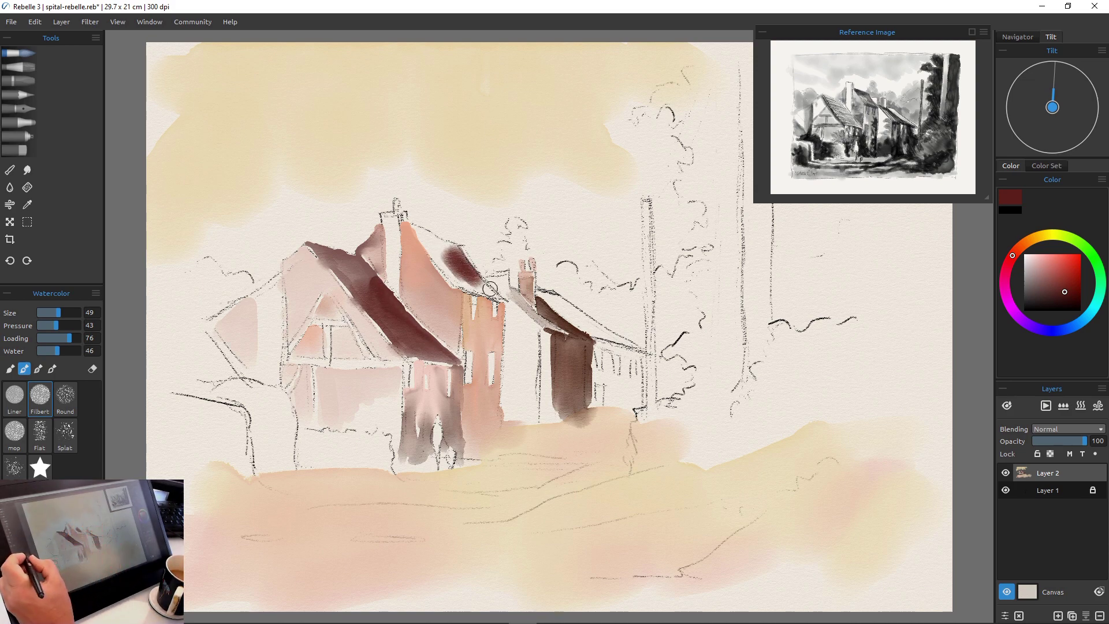
key("bracketleft")
key("bracketleft")
key("bracketleft")
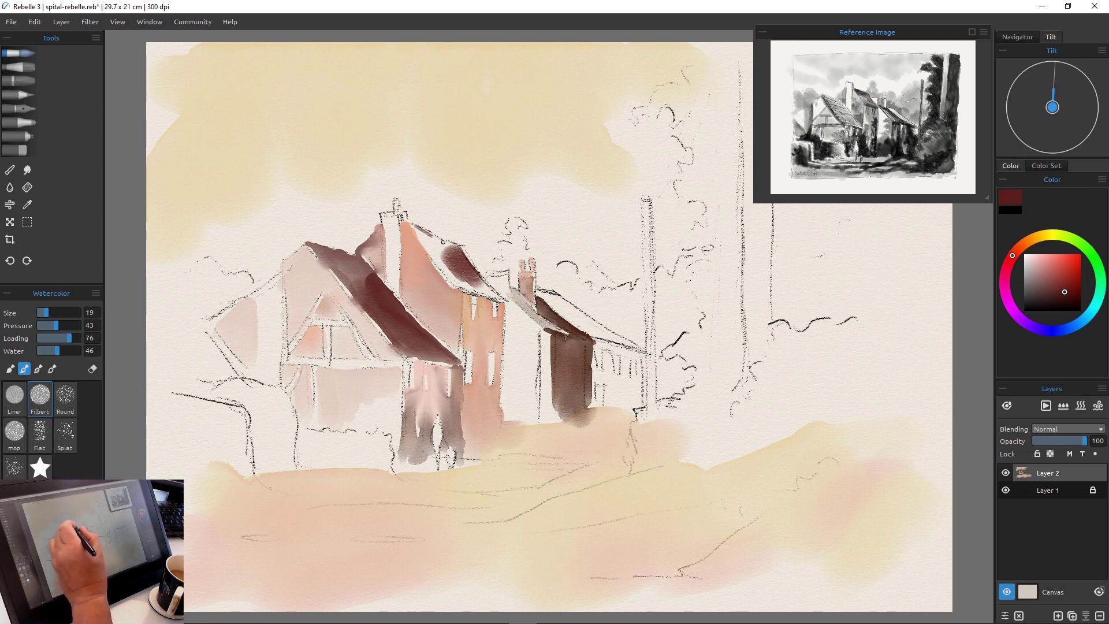
left_click_drag(414, 225, 427, 245)
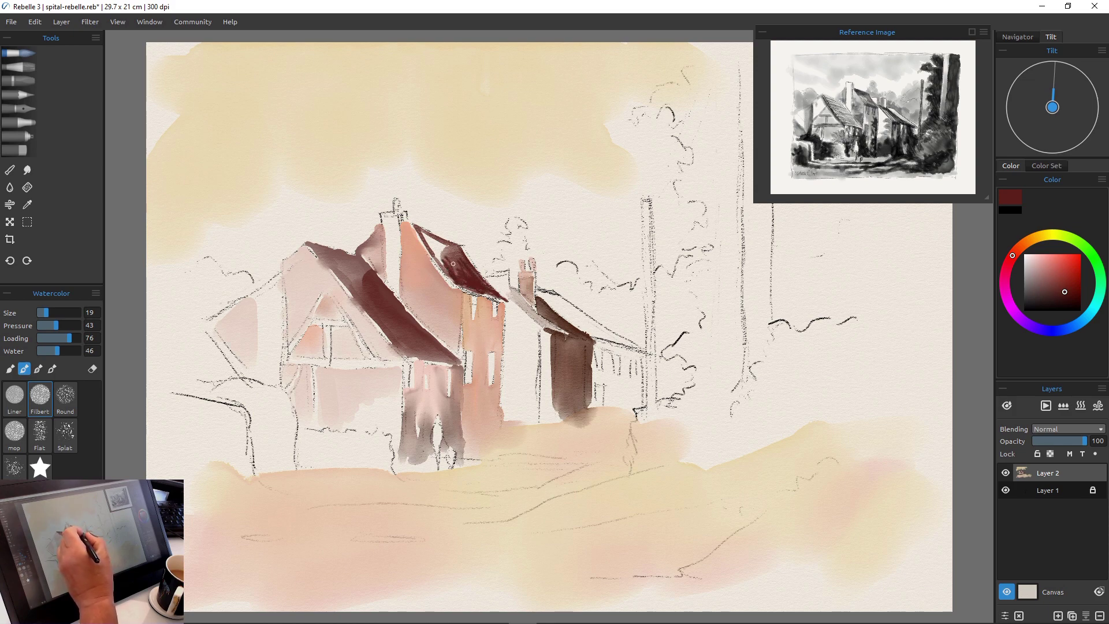
key("]")
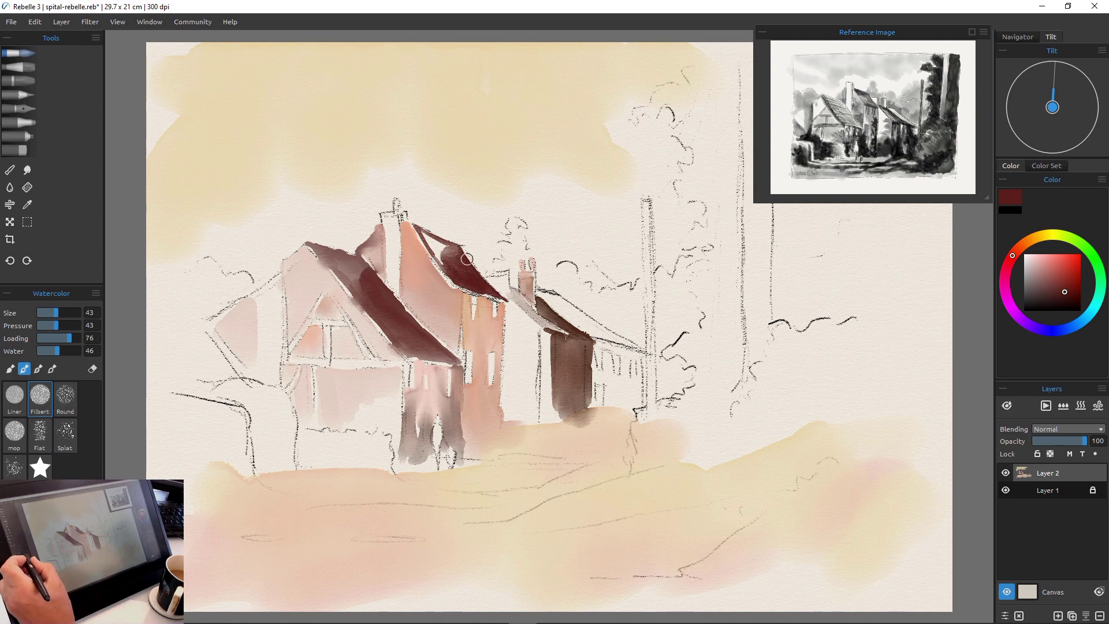
mouse_move(435, 242)
left_mouse_down()
mouse_move(484, 288)
mouse_move(438, 235)
mouse_move(426, 236)
mouse_move(454, 251)
mouse_move(423, 235)
mouse_move(439, 256)
mouse_move(420, 232)
mouse_move(444, 263)
mouse_move(455, 249)
mouse_move(467, 272)
mouse_move(440, 251)
mouse_move(456, 267)
mouse_move(445, 265)
mouse_move(433, 232)
left_mouse_up()
Paint the far cottage's roof in a grayish mauve at brush size 39.
left_click(1033, 259)
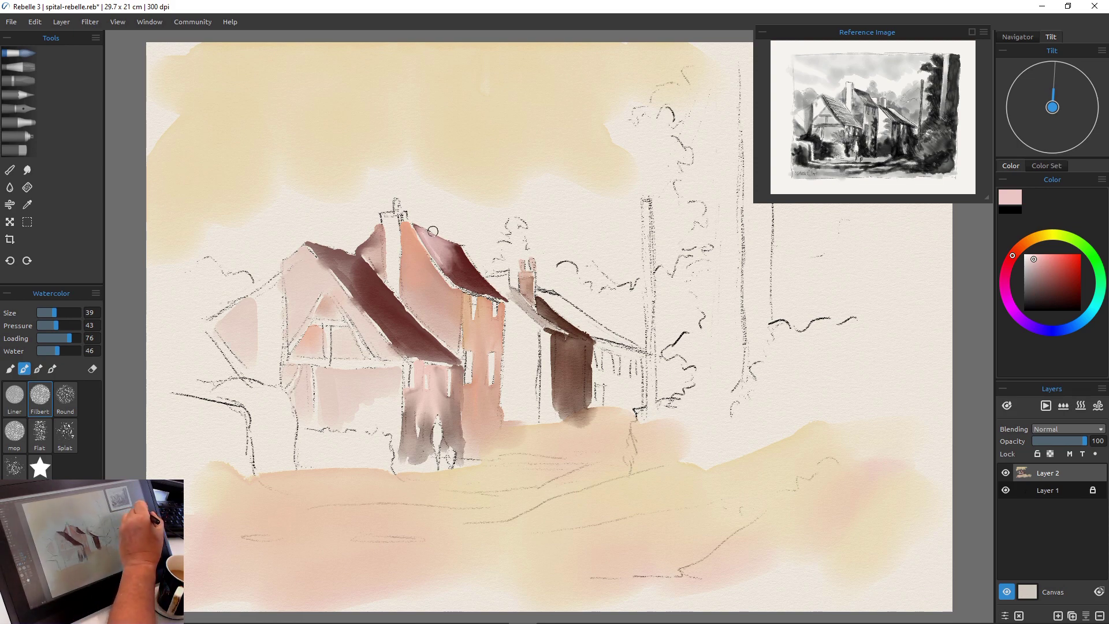
left_click(1033, 268)
left_click(1032, 280)
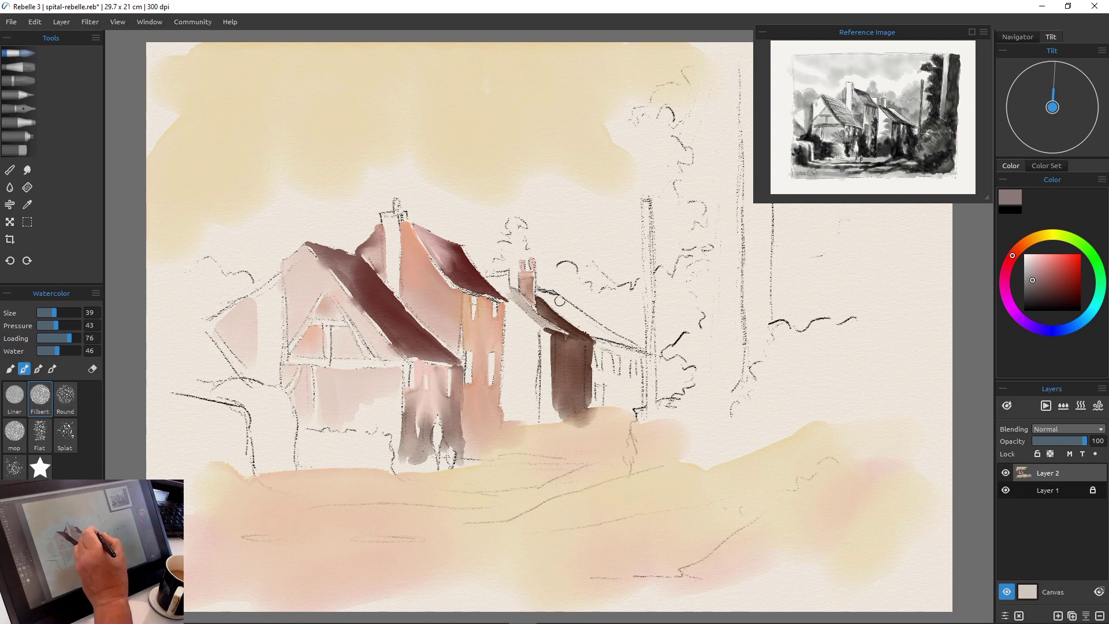
left_click_drag(559, 301, 609, 338)
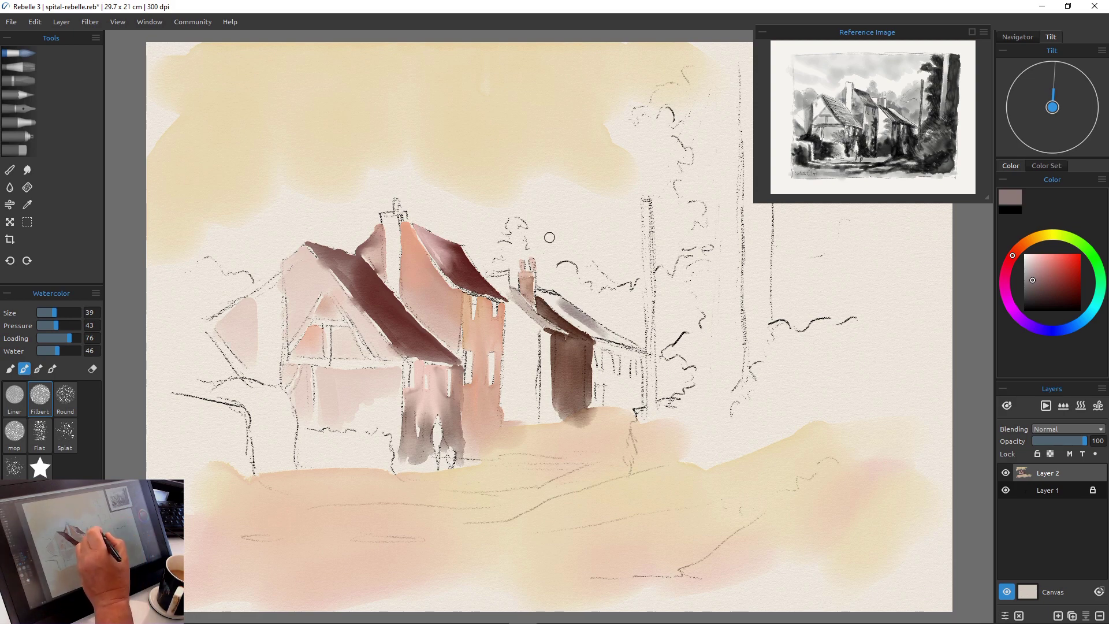
left_click_drag(556, 301, 631, 336)
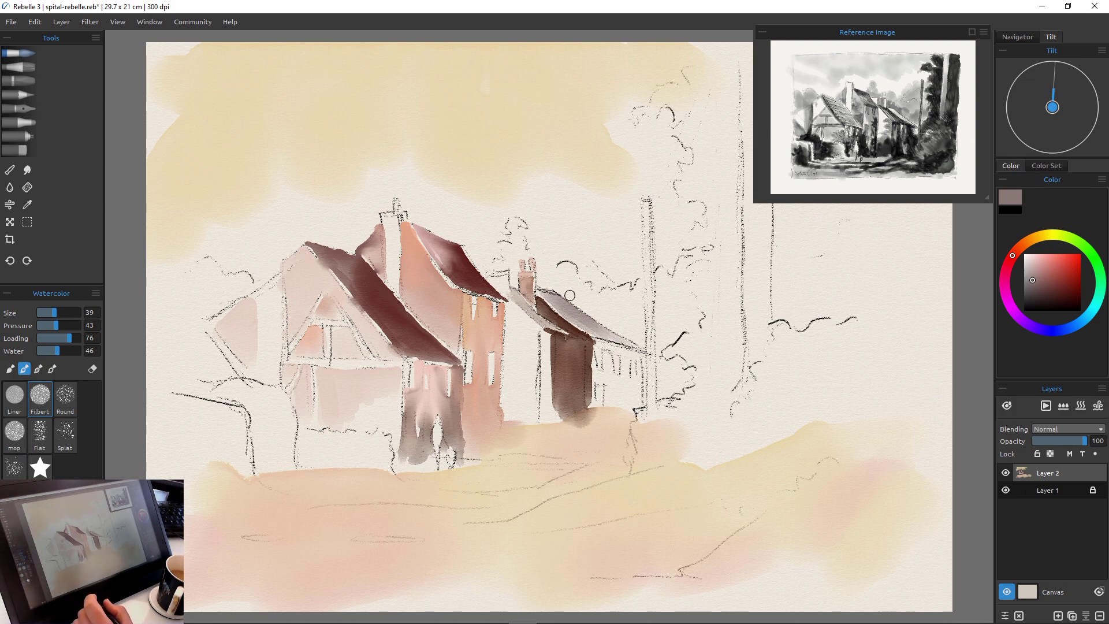
Paint the tall pole beside the far cottage dark reddish brown from its tip down to the ground.
left_click(1049, 295)
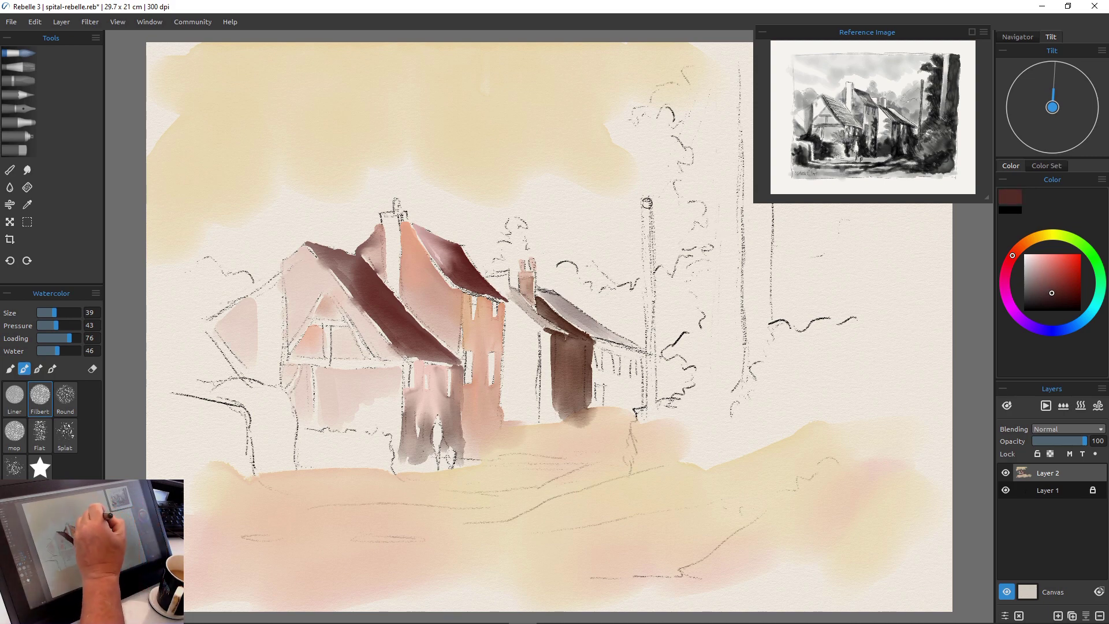
left_click_drag(646, 202, 654, 328)
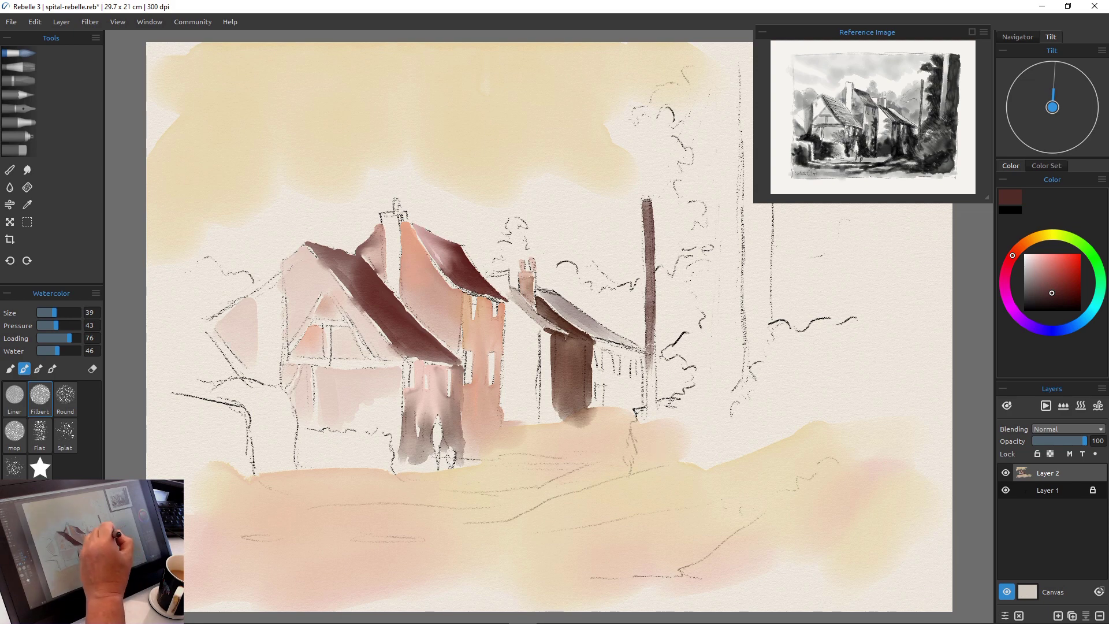
left_click_drag(648, 335, 650, 410)
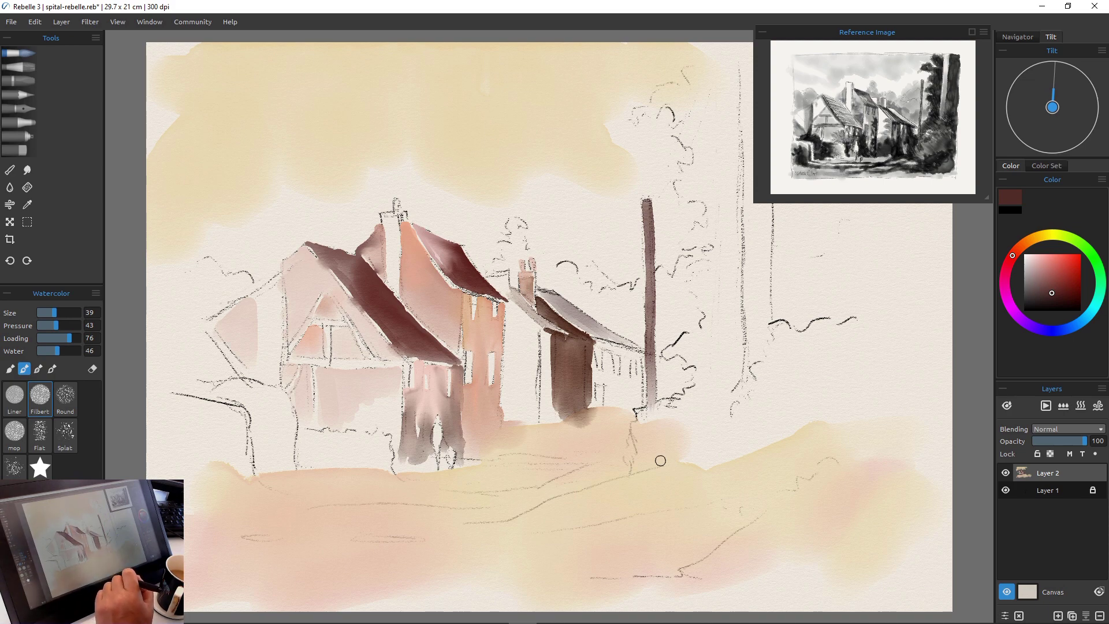
Dab golden yellow foliage patches down the pole side of the tall tree trunk with brush size 60.
left_click(1036, 237)
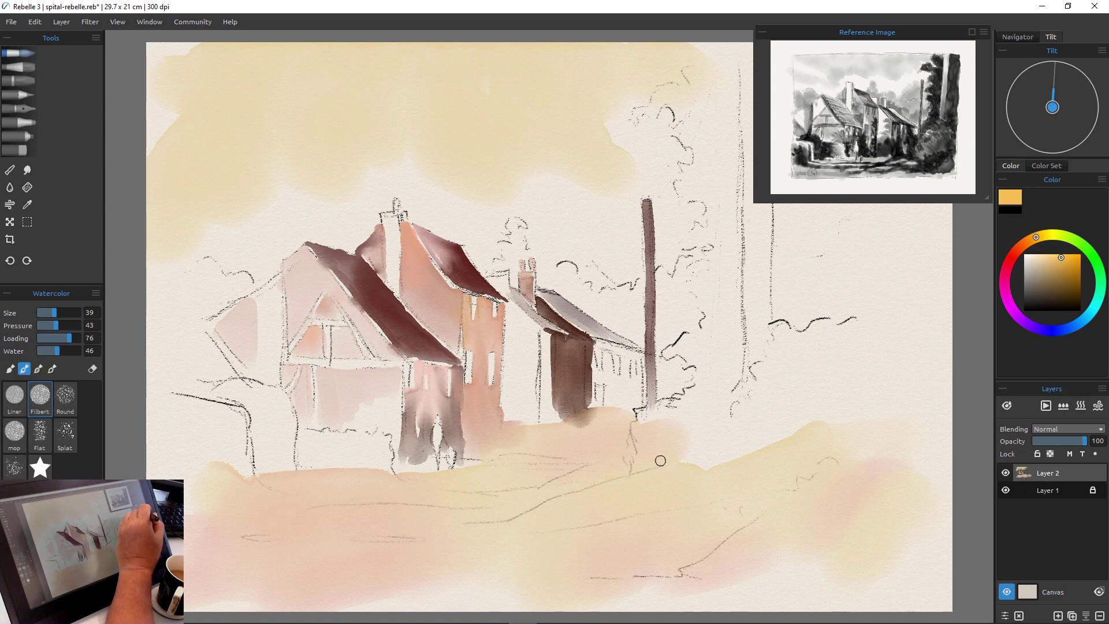
key("bracketright")
key("bracketright")
key("bracketright")
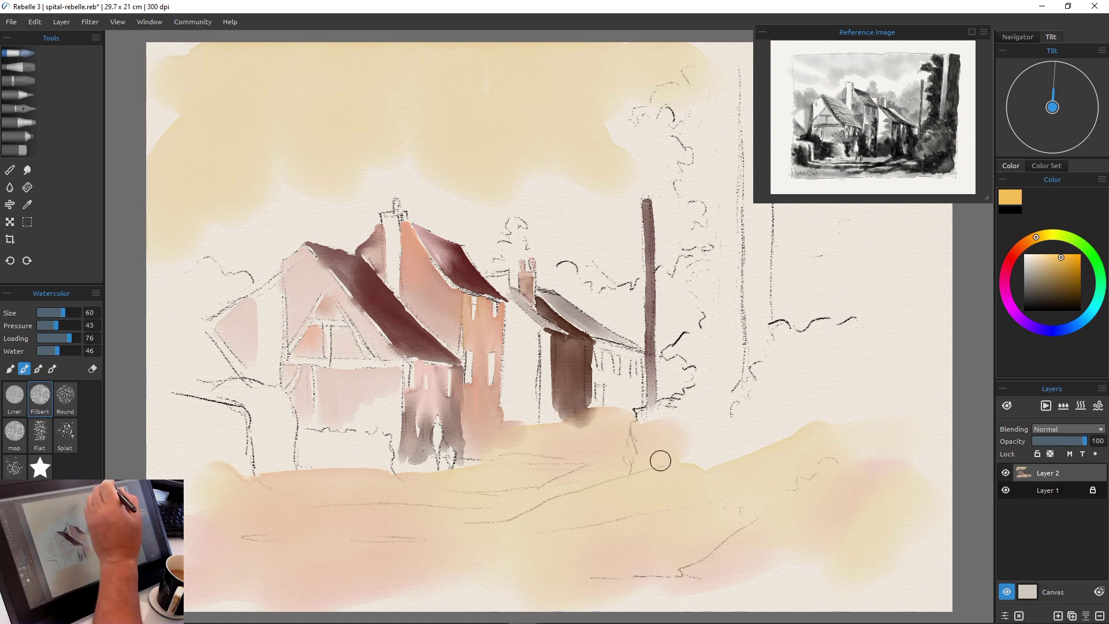
left_click_drag(718, 136, 707, 154)
left_click_drag(719, 94, 690, 87)
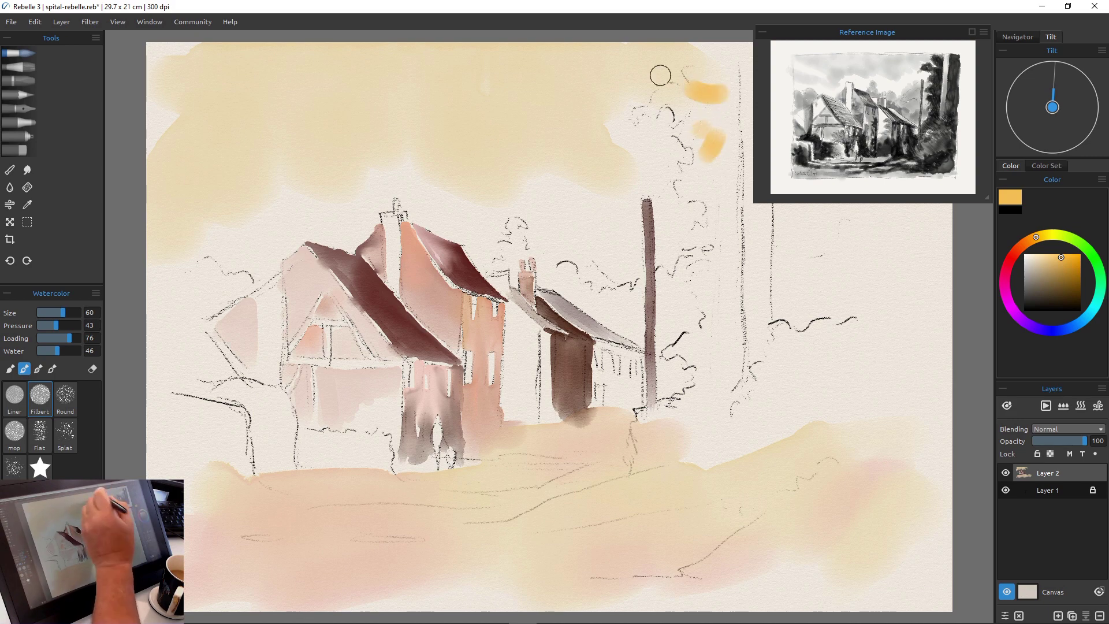
left_click_drag(700, 183, 671, 184)
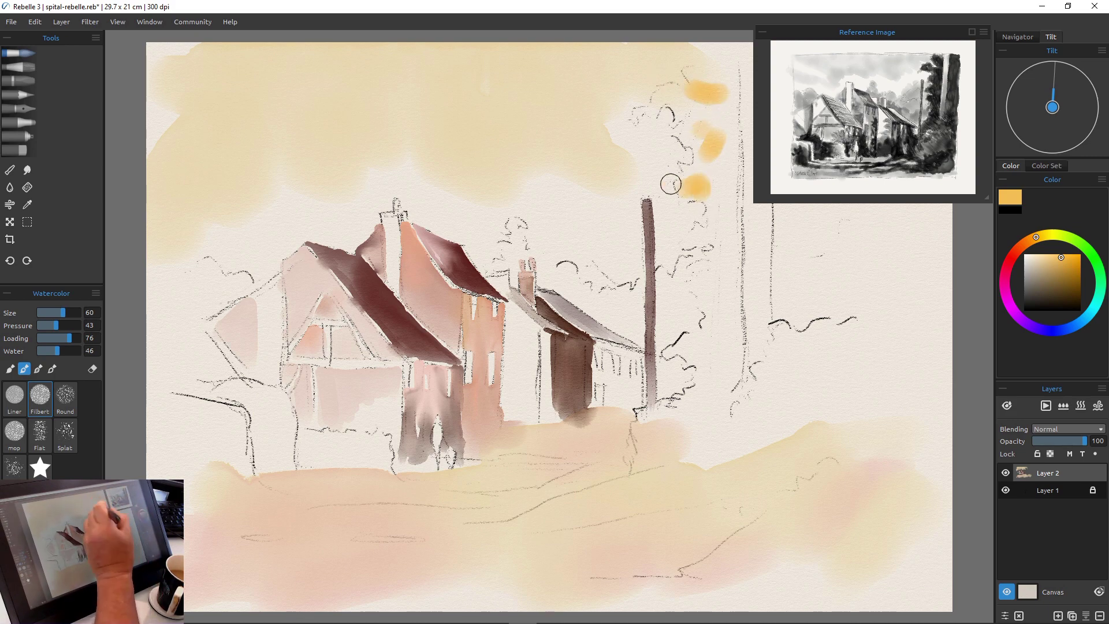
left_click_drag(724, 224, 704, 243)
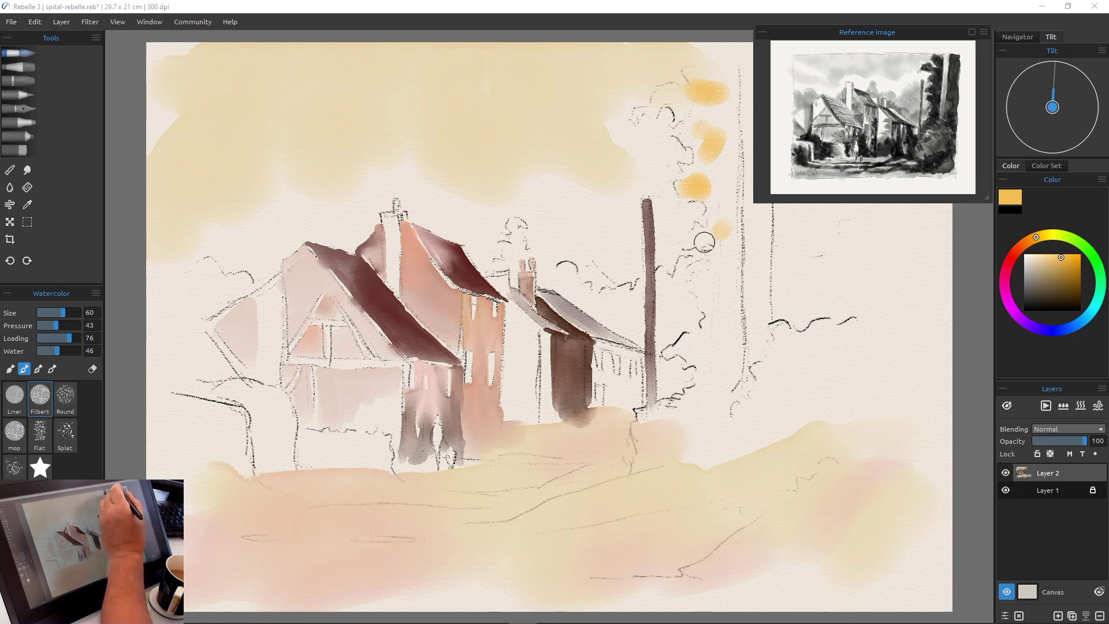
Move the reference image over the sky away from the tree, and paint stronger orange foliage patches on both sides of the trunk.
left_click_drag(866, 32, 214, 65)
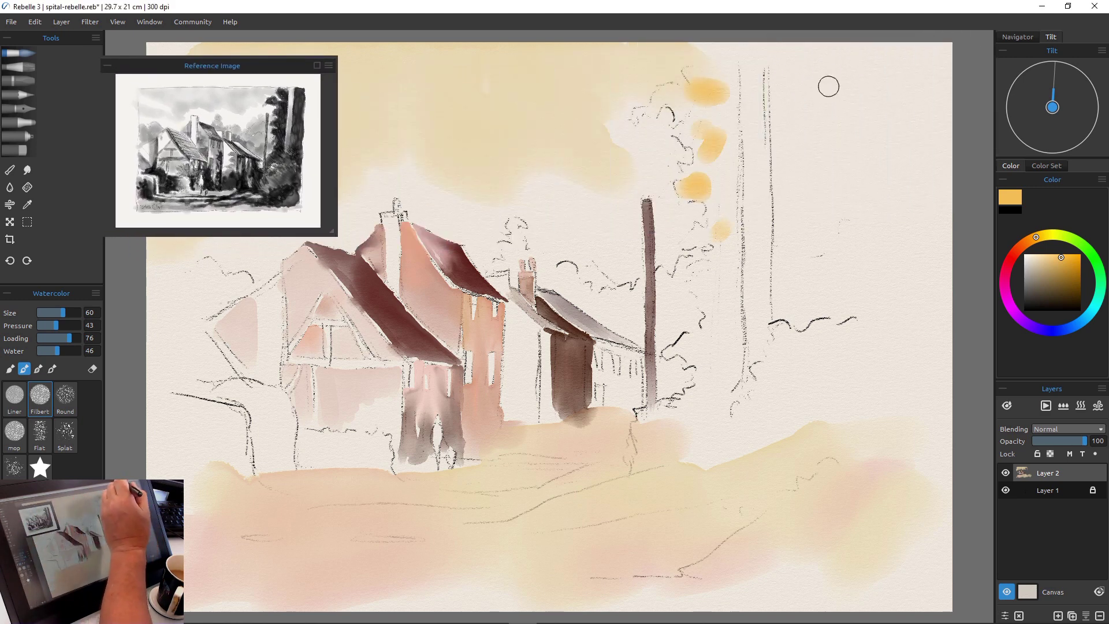
mouse_move(826, 79)
left_mouse_down()
mouse_move(802, 67)
mouse_move(834, 61)
mouse_move(809, 98)
mouse_move(861, 67)
mouse_move(783, 73)
mouse_move(822, 119)
left_mouse_up()
left_click_drag(706, 108, 719, 165)
mouse_move(781, 124)
left_mouse_down()
mouse_move(820, 141)
mouse_move(828, 122)
left_mouse_up()
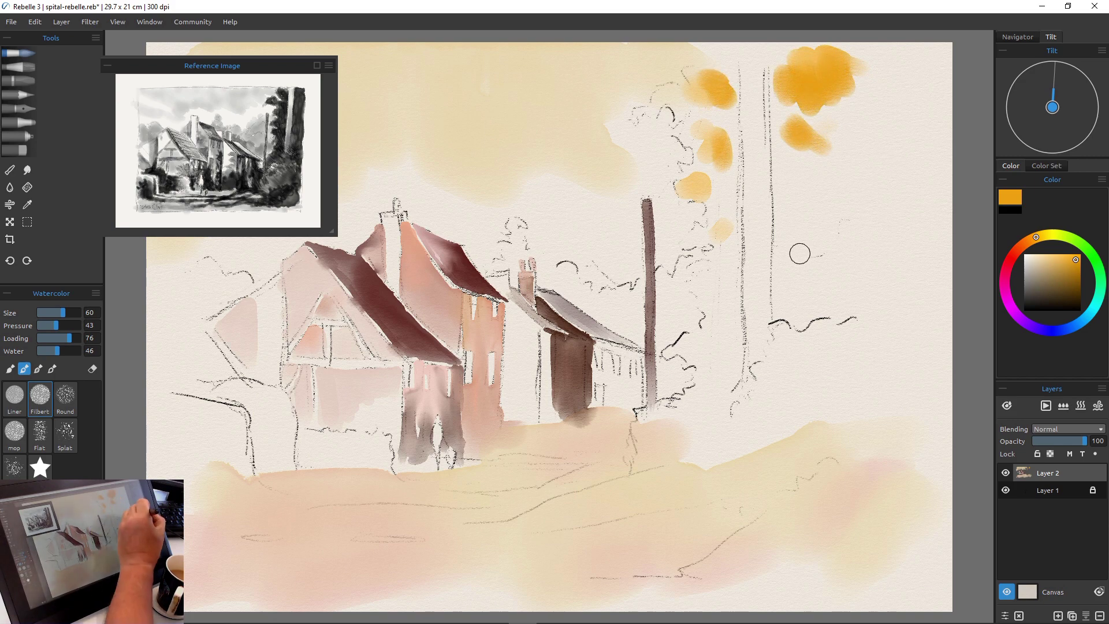
Paint reddish-brown foliage around the orange patches on both sides of the upper tree trunk.
left_click(1018, 247)
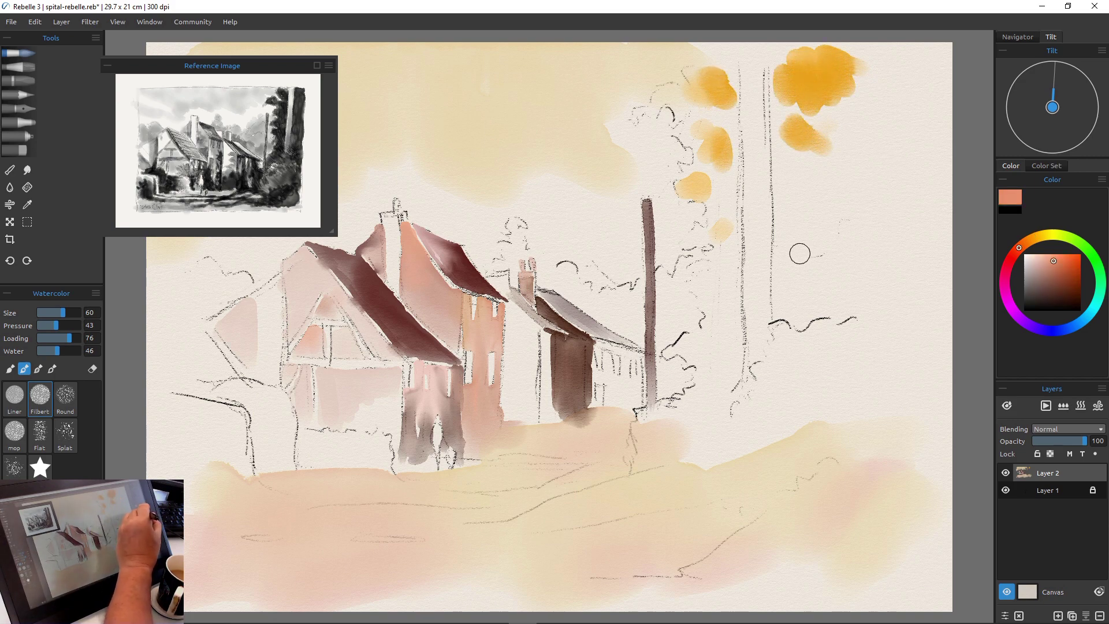
mouse_move(711, 60)
left_mouse_down()
mouse_move(730, 75)
mouse_move(734, 55)
mouse_move(733, 129)
mouse_move(725, 99)
left_mouse_up()
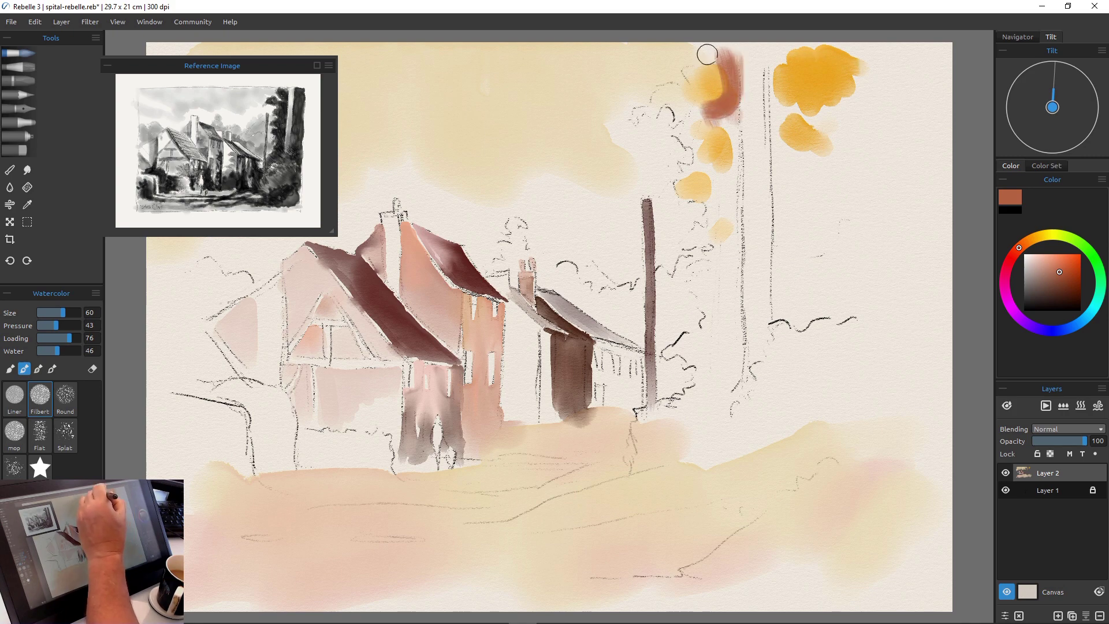
mouse_move(706, 54)
left_mouse_down()
mouse_move(732, 41)
mouse_move(735, 74)
mouse_move(777, 46)
mouse_move(787, 89)
mouse_move(774, 55)
mouse_move(778, 93)
mouse_move(816, 112)
mouse_move(841, 106)
left_mouse_up()
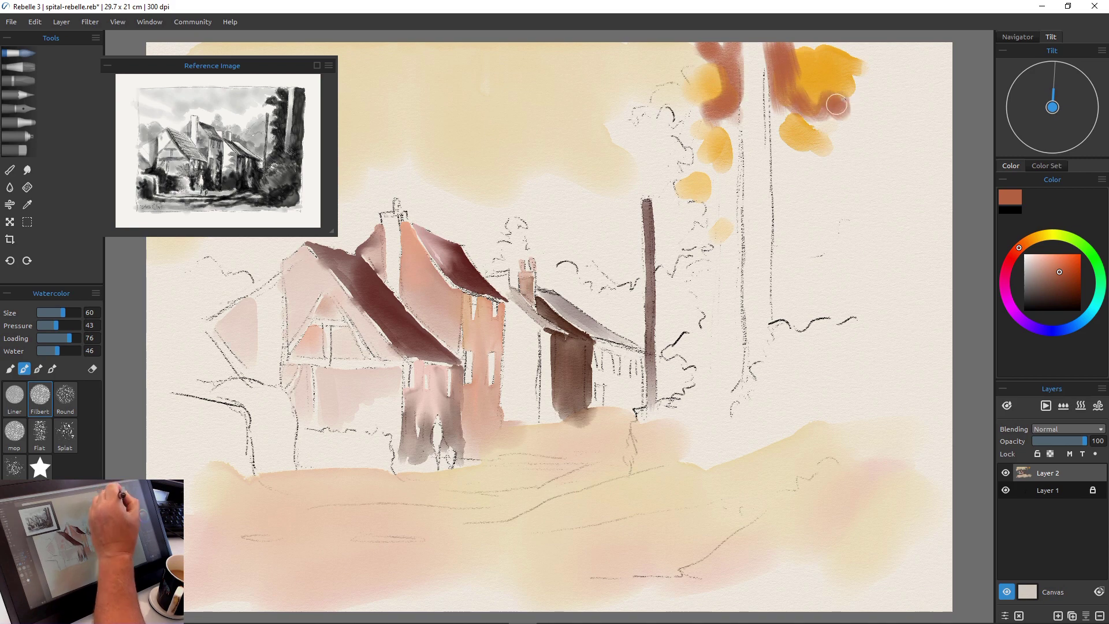
Paint a band of muted teal foliage along the paper's top edge, above the larger orange patch.
left_click(1097, 299)
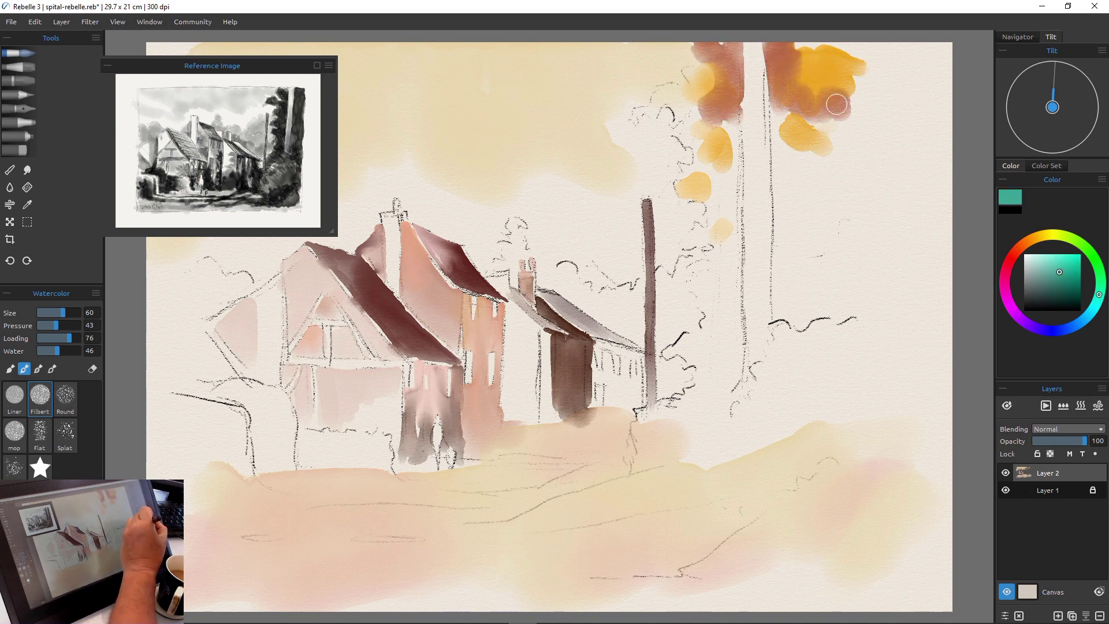
left_click(1076, 324)
left_click(1096, 301)
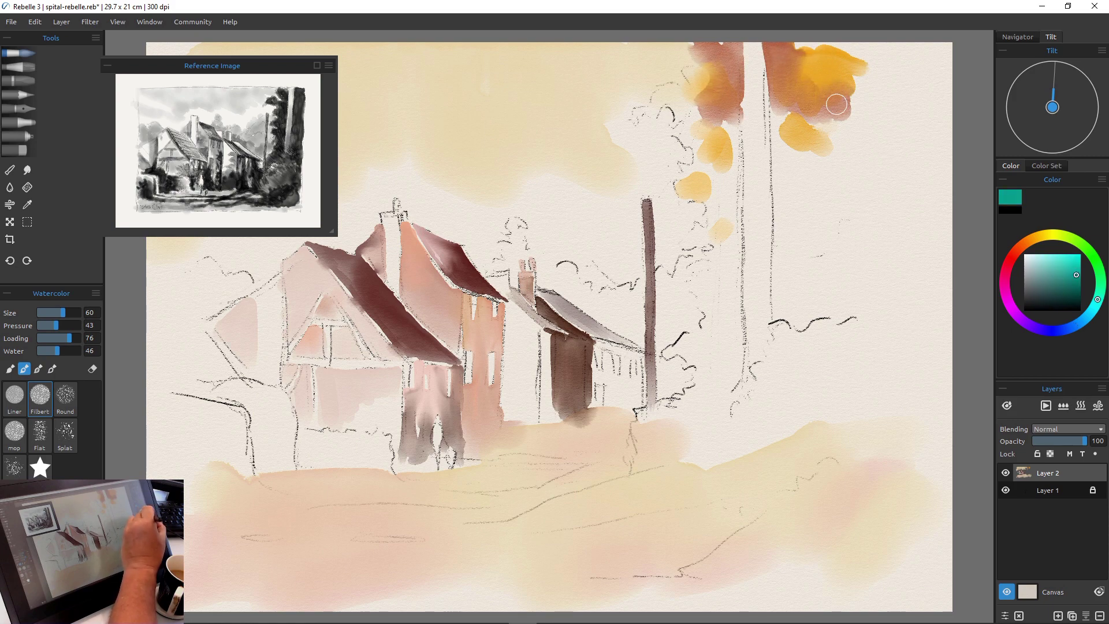
mouse_move(797, 44)
left_mouse_down()
mouse_move(857, 38)
mouse_move(856, 59)
mouse_move(880, 73)
mouse_move(887, 51)
left_mouse_up()
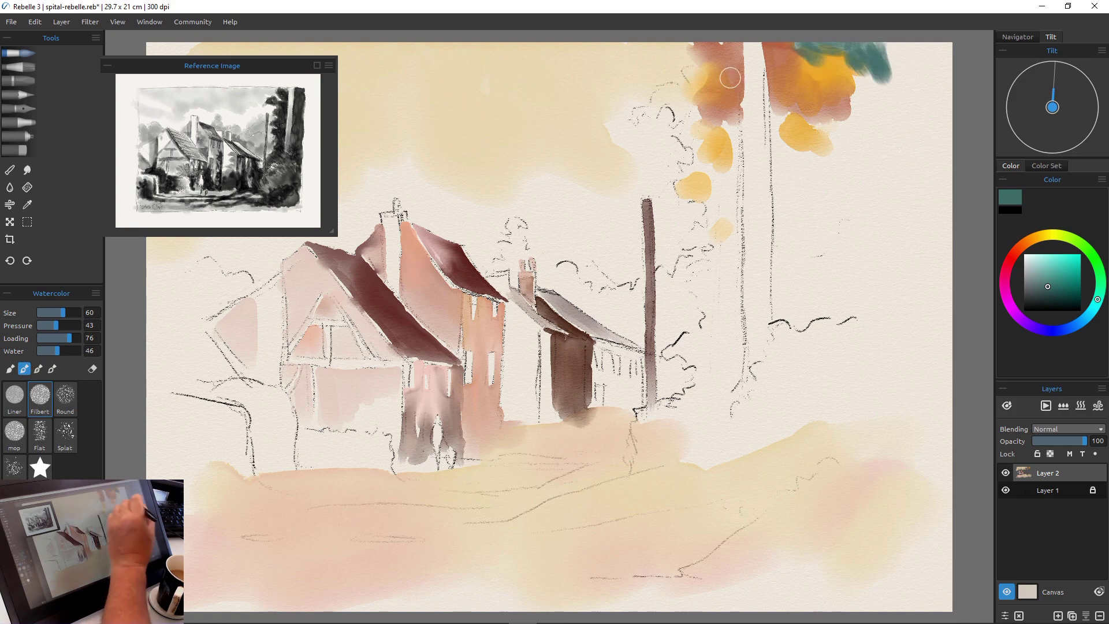
Surround the orange and reddish patches with dark teal foliage along both sides of the upper trunk.
left_click(1065, 297)
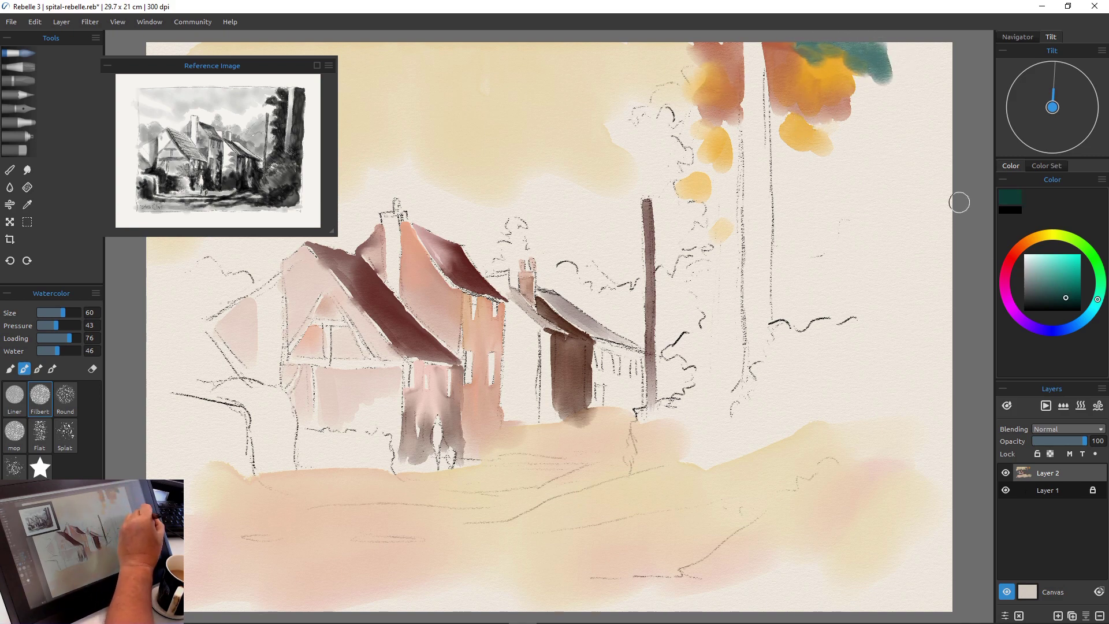
mouse_move(853, 66)
left_mouse_down()
mouse_move(865, 104)
mouse_move(879, 88)
mouse_move(862, 84)
mouse_move(848, 107)
mouse_move(872, 90)
mouse_move(878, 98)
mouse_move(845, 110)
mouse_move(844, 131)
mouse_move(833, 115)
mouse_move(859, 129)
mouse_move(825, 112)
mouse_move(826, 137)
left_mouse_up()
mouse_move(776, 100)
left_mouse_down()
mouse_move(773, 119)
mouse_move(800, 116)
mouse_move(779, 190)
left_mouse_up()
left_click_drag(733, 100, 734, 184)
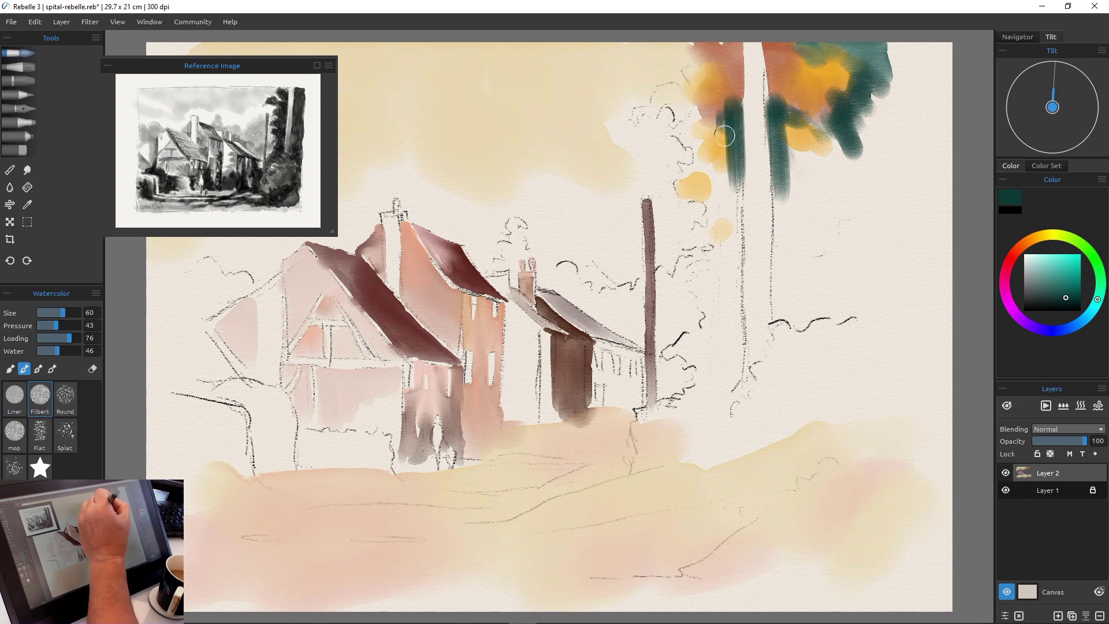
mouse_move(680, 93)
left_mouse_down()
mouse_move(688, 117)
mouse_move(667, 98)
mouse_move(676, 109)
mouse_move(668, 103)
mouse_move(651, 125)
mouse_move(652, 104)
mouse_move(685, 86)
mouse_move(694, 55)
mouse_move(689, 77)
mouse_move(706, 59)
mouse_move(733, 74)
mouse_move(735, 141)
left_mouse_up()
mouse_move(777, 111)
left_mouse_down()
mouse_move(787, 84)
mouse_move(800, 95)
mouse_move(798, 63)
left_mouse_up()
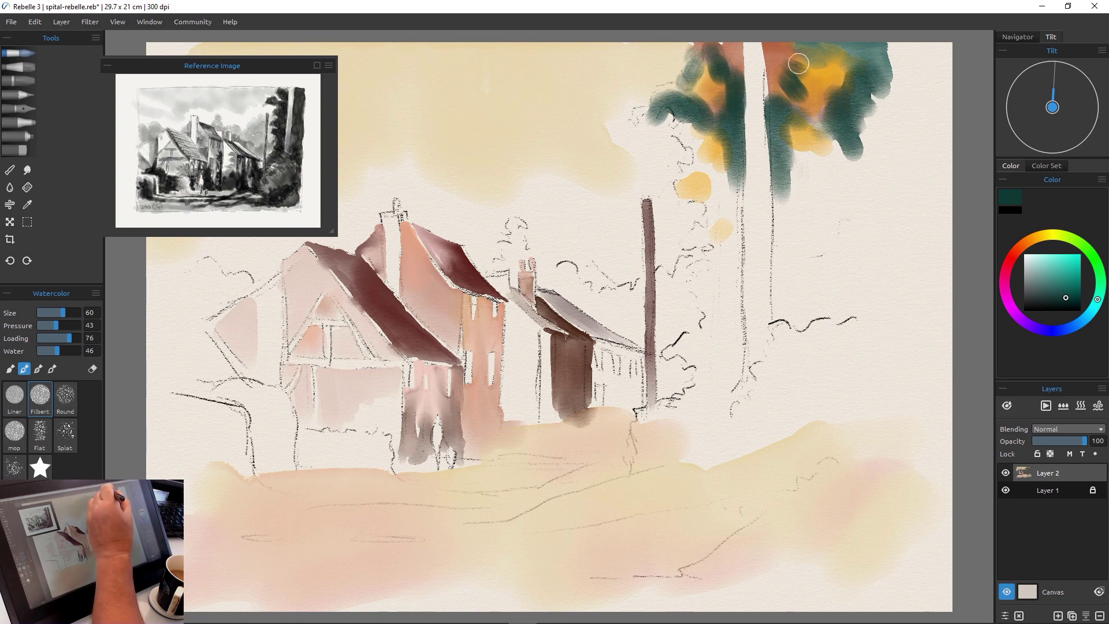
Extend the dark teal foliage down the trunk's pole side and add small leaf clumps at the crown's outer edge.
mouse_move(699, 144)
left_mouse_down()
mouse_move(664, 139)
mouse_move(698, 157)
mouse_move(667, 167)
mouse_move(670, 186)
mouse_move(676, 198)
mouse_move(699, 196)
mouse_move(708, 173)
mouse_move(734, 184)
mouse_move(695, 210)
mouse_move(715, 216)
mouse_move(737, 184)
mouse_move(731, 280)
left_mouse_up()
mouse_move(733, 203)
left_mouse_down()
mouse_move(741, 278)
mouse_move(723, 196)
mouse_move(697, 242)
mouse_move(677, 235)
mouse_move(691, 233)
mouse_move(678, 229)
mouse_move(678, 207)
mouse_move(678, 236)
left_mouse_up()
mouse_move(823, 134)
left_mouse_down()
mouse_move(840, 180)
mouse_move(873, 169)
left_mouse_up()
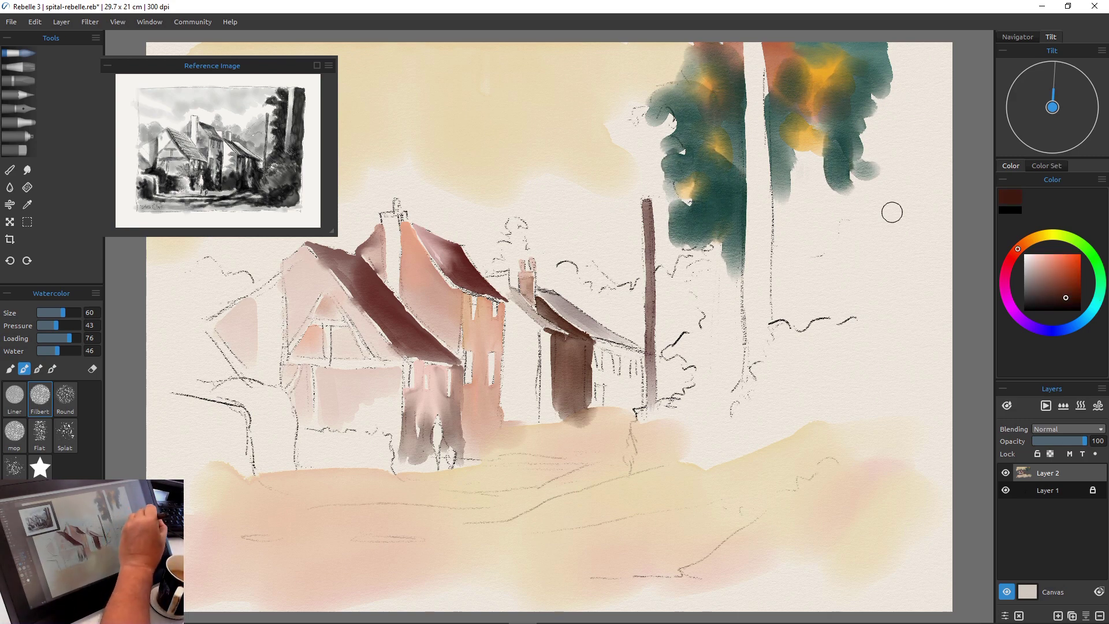
Paint dark reddish-brown foliage below the orange patch beside the trunk and across the paper's upper right corner.
mouse_move(804, 151)
left_mouse_down()
mouse_move(823, 180)
mouse_move(843, 171)
mouse_move(828, 150)
mouse_move(805, 156)
mouse_move(791, 227)
mouse_move(782, 185)
mouse_move(787, 260)
left_mouse_up()
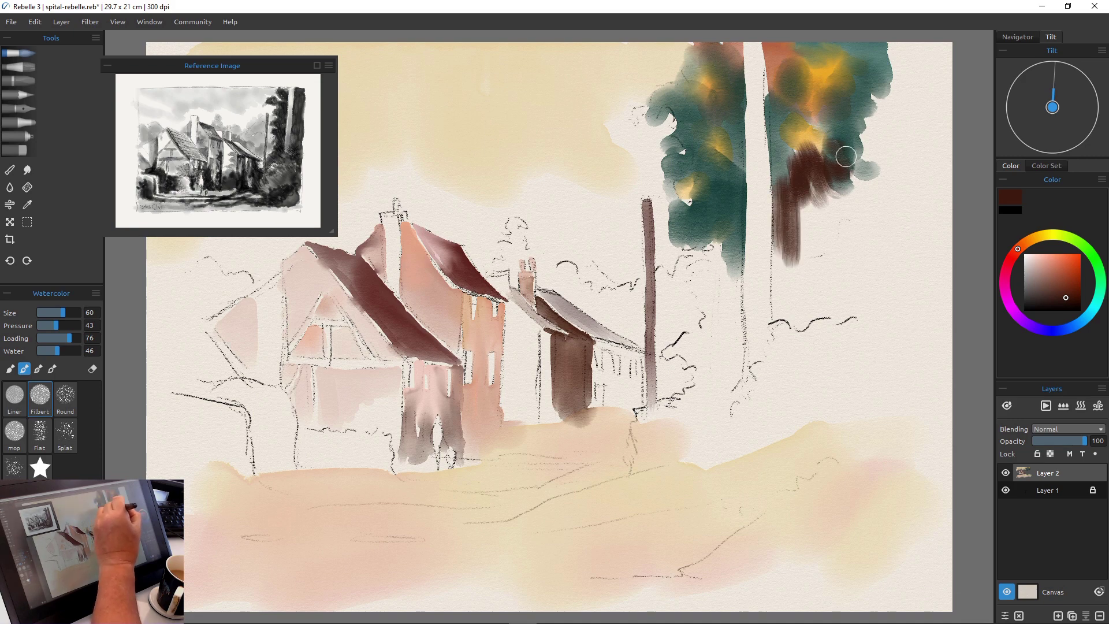
mouse_move(866, 143)
left_mouse_down()
mouse_move(905, 42)
mouse_move(950, 139)
left_mouse_up()
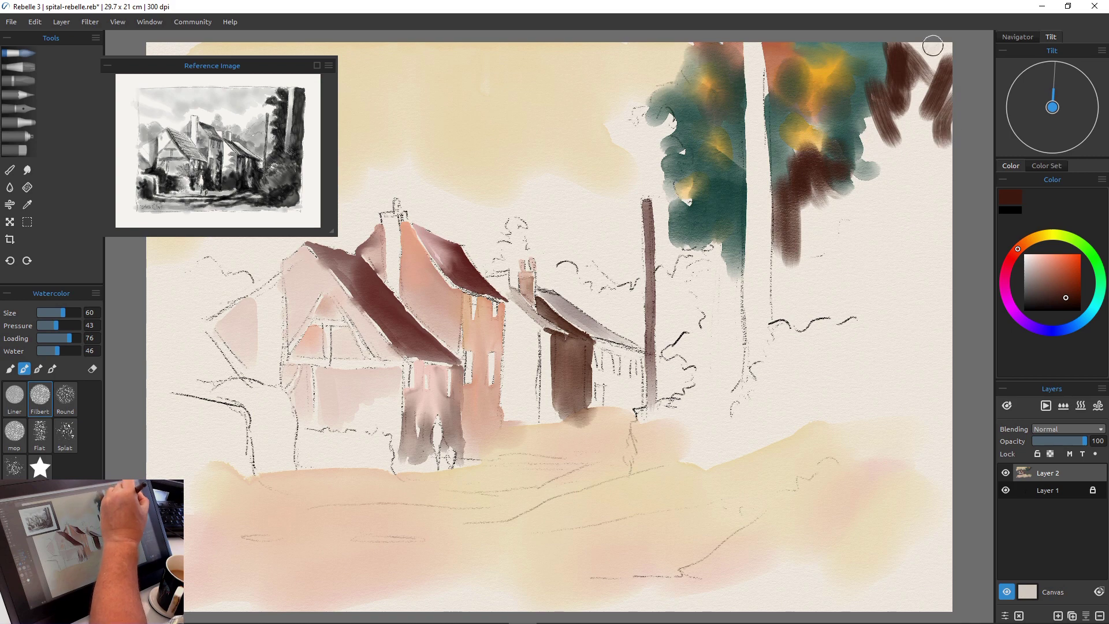
left_click_drag(933, 46, 956, 52)
left_click_drag(905, 83, 930, 148)
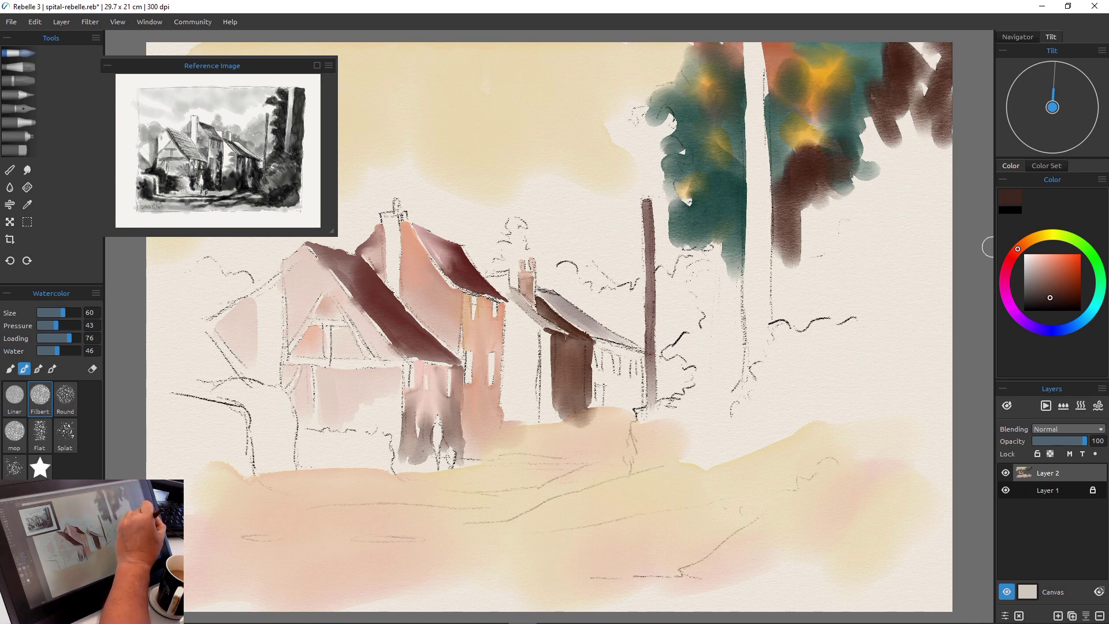
Layer dark navy blue foliage into the upper right corner and down through the brown mass beside the trunk.
mouse_move(885, 84)
left_mouse_down()
mouse_move(903, 53)
mouse_move(928, 83)
mouse_move(925, 38)
mouse_move(916, 85)
mouse_move(881, 111)
mouse_move(867, 48)
left_mouse_up()
mouse_move(876, 125)
left_mouse_down()
mouse_move(877, 100)
mouse_move(936, 127)
mouse_move(939, 175)
left_mouse_up()
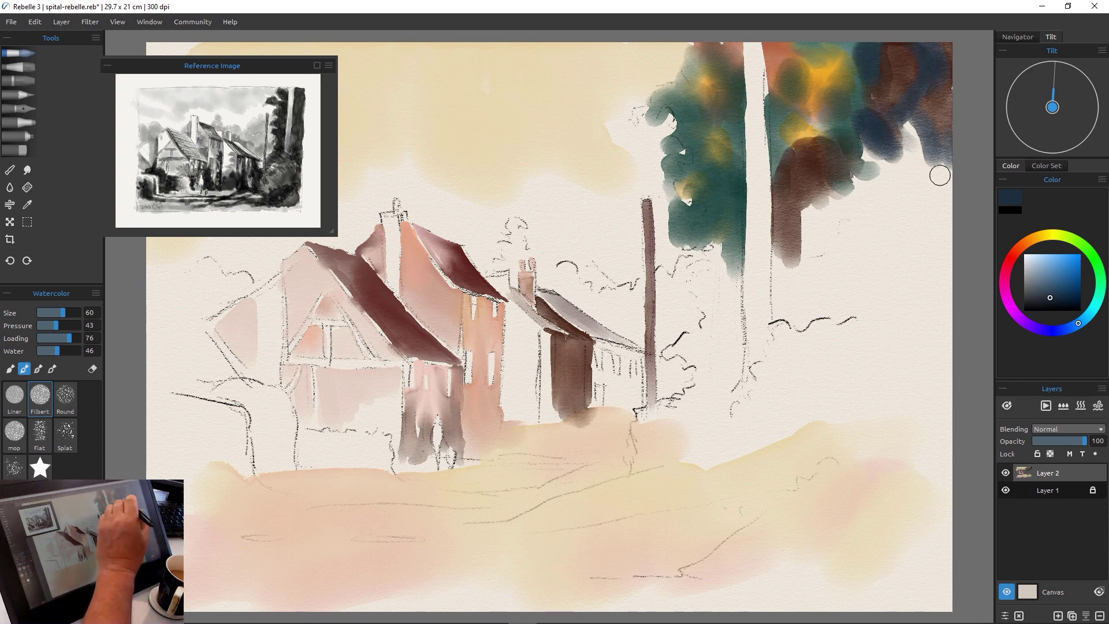
mouse_move(814, 194)
left_mouse_down()
mouse_move(817, 244)
mouse_move(856, 278)
mouse_move(837, 238)
mouse_move(841, 289)
mouse_move(853, 299)
mouse_move(811, 307)
mouse_move(843, 306)
left_mouse_up()
left_click_drag(824, 168, 829, 254)
left_click_drag(852, 196, 865, 215)
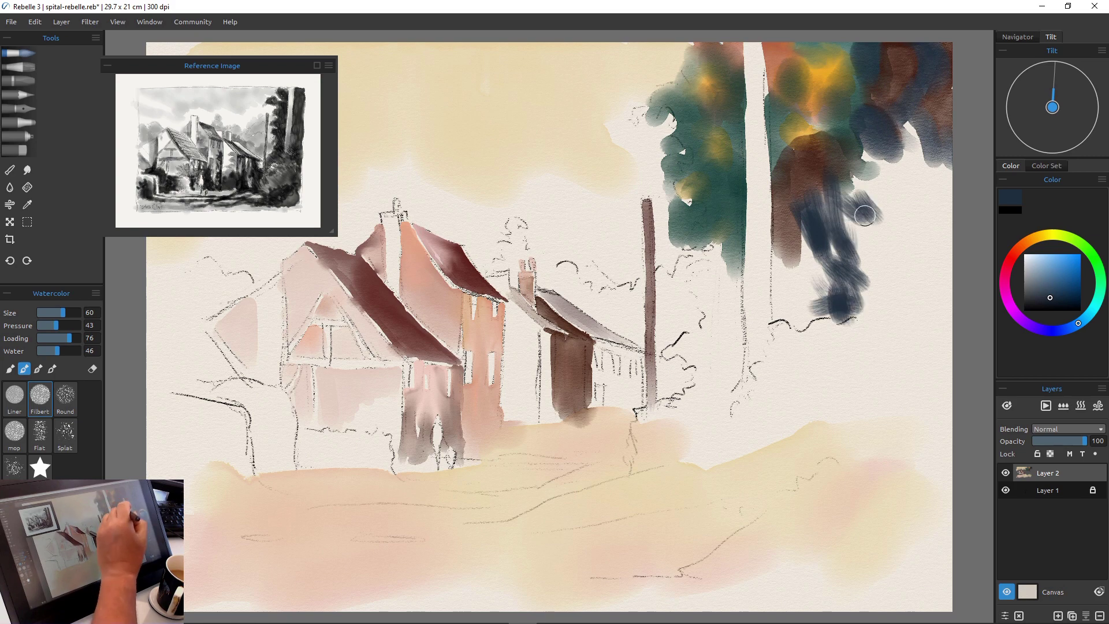
Sample a dark brown from the painting and use it to deepen and extend the lower foliage on both sides of the trunk.
left_click(802, 235, "alt")
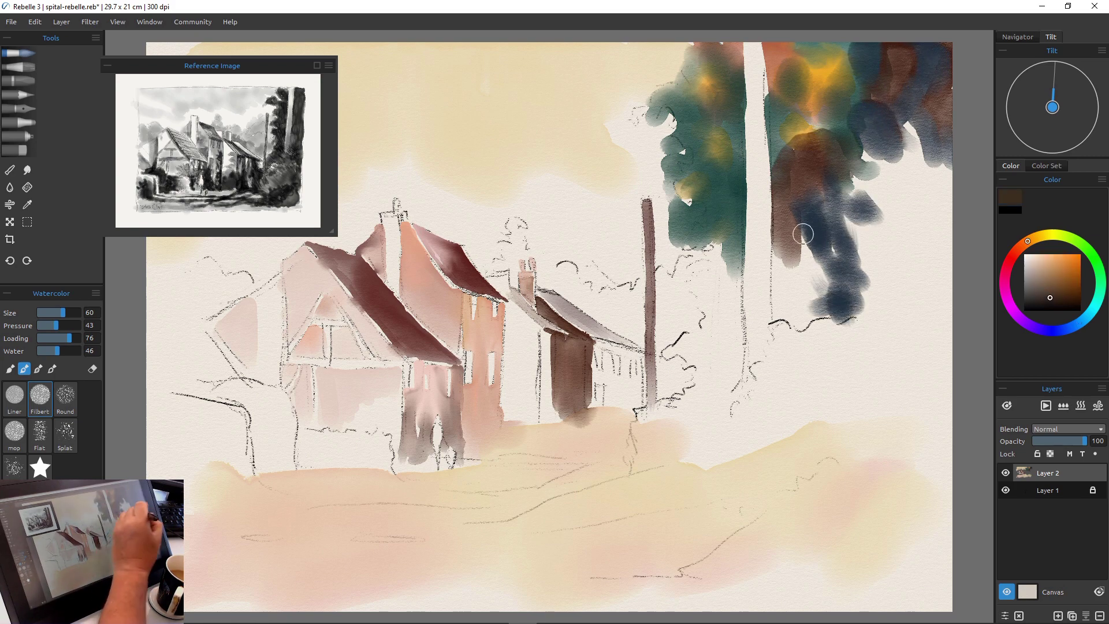
mouse_move(803, 236)
left_mouse_down()
mouse_move(826, 269)
mouse_move(853, 256)
mouse_move(881, 178)
mouse_move(821, 242)
mouse_move(821, 276)
mouse_move(802, 224)
mouse_move(803, 268)
mouse_move(786, 292)
mouse_move(781, 233)
mouse_move(784, 300)
mouse_move(782, 238)
mouse_move(820, 307)
mouse_move(806, 313)
mouse_move(803, 336)
mouse_move(789, 298)
mouse_move(781, 316)
mouse_move(815, 300)
left_mouse_up()
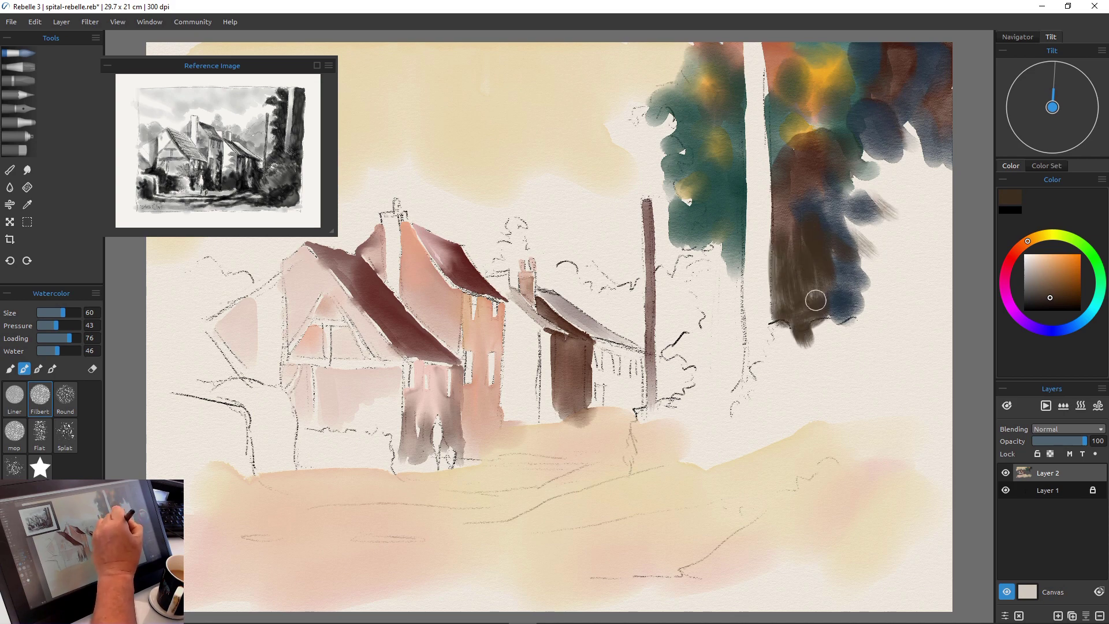
mouse_move(854, 218)
left_mouse_down()
mouse_move(852, 185)
mouse_move(875, 198)
mouse_move(871, 147)
left_mouse_up()
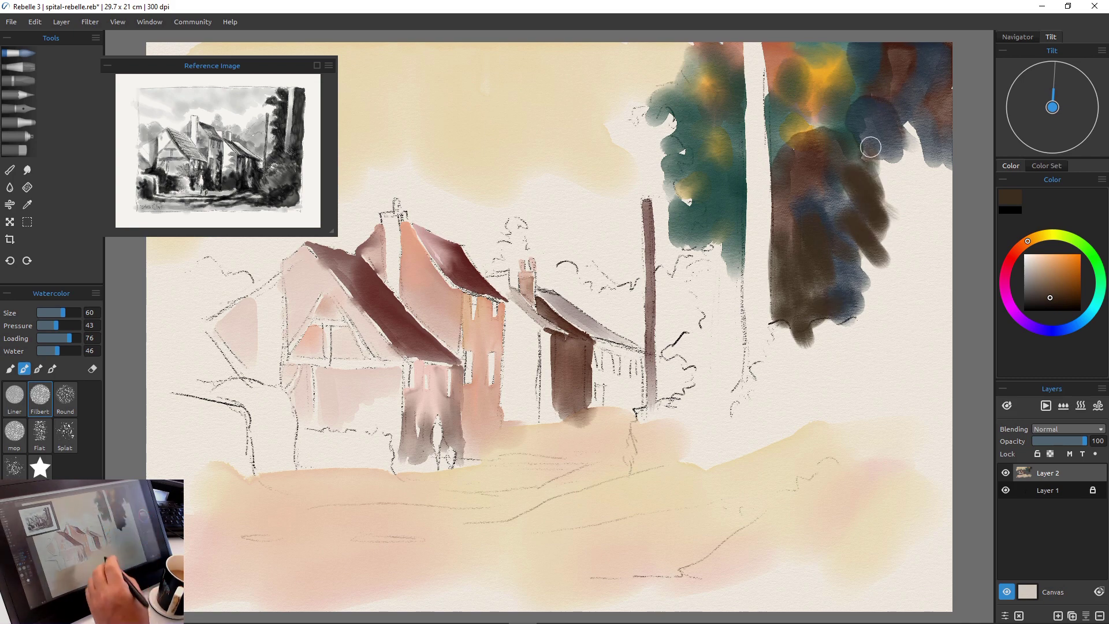
mouse_move(716, 246)
left_mouse_down()
mouse_move(725, 266)
mouse_move(727, 234)
mouse_move(734, 306)
left_mouse_up()
Shade the brown foliage with dark blue and paint dark teal foliage downward between the pole and the trunk.
left_click(1083, 319)
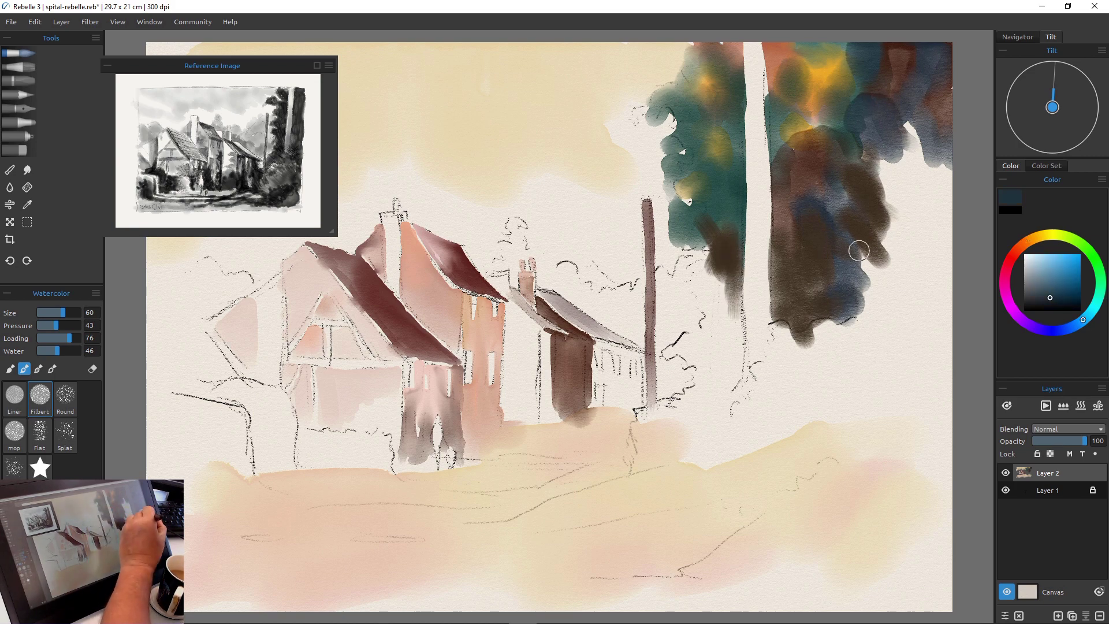
left_click(1097, 299)
mouse_move(706, 292)
left_mouse_down()
mouse_move(710, 269)
mouse_move(684, 272)
mouse_move(707, 302)
mouse_move(703, 276)
mouse_move(690, 284)
mouse_move(674, 265)
mouse_move(705, 312)
mouse_move(680, 331)
left_mouse_up()
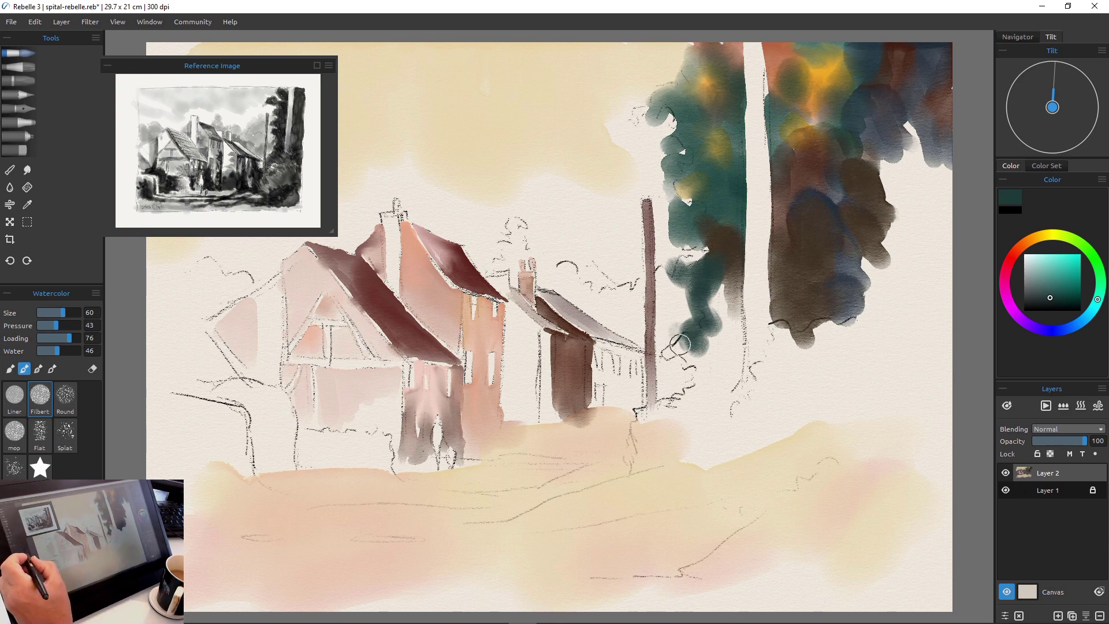
Reduce the brush to size 38 and fill in the lower dark teal foliage beside the pole and around the trunk's base.
key("bracketleft")
key("bracketleft")
key("bracketleft")
left_click_drag(678, 357, 683, 341)
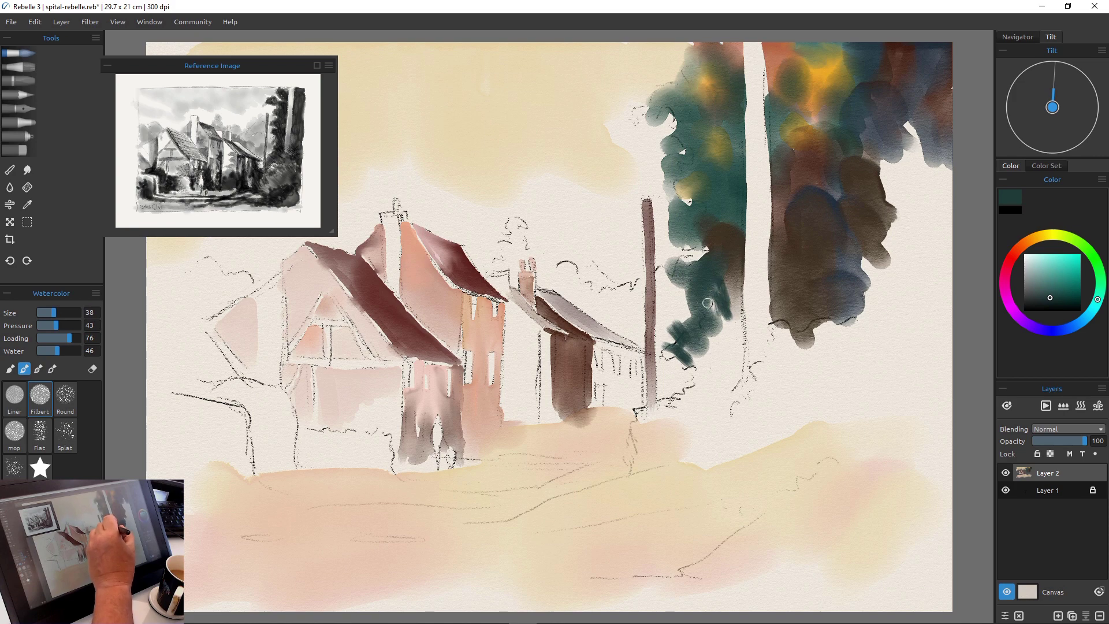
mouse_move(707, 302)
left_mouse_down()
mouse_move(734, 304)
mouse_move(737, 343)
mouse_move(737, 293)
mouse_move(738, 339)
mouse_move(719, 313)
mouse_move(730, 336)
mouse_move(706, 341)
mouse_move(704, 359)
mouse_move(680, 345)
left_mouse_up()
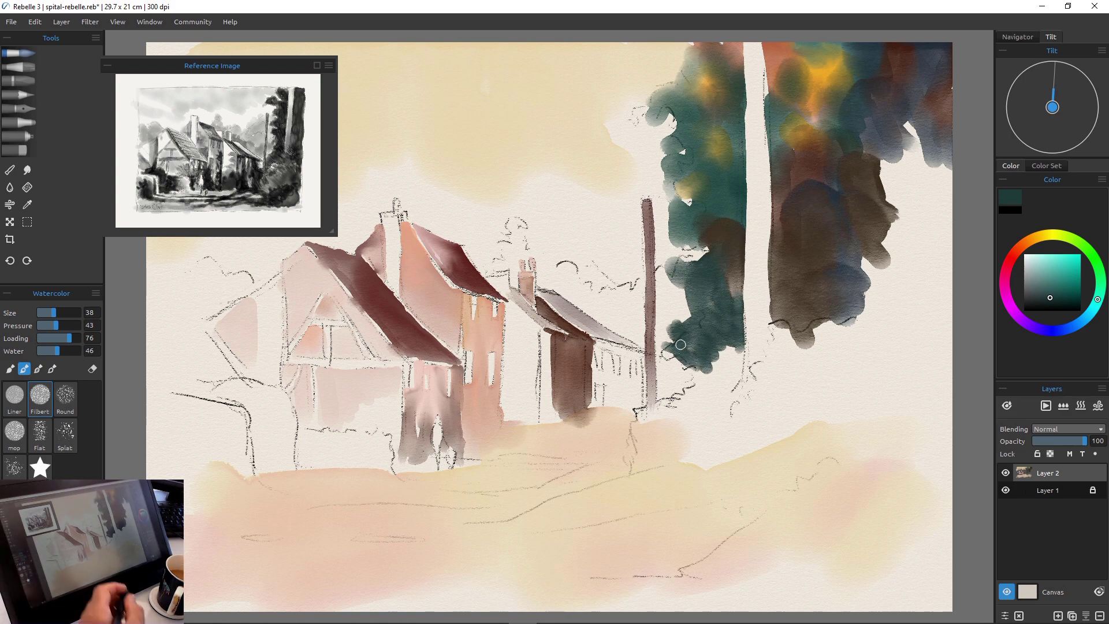
left_click_drag(725, 369, 731, 353)
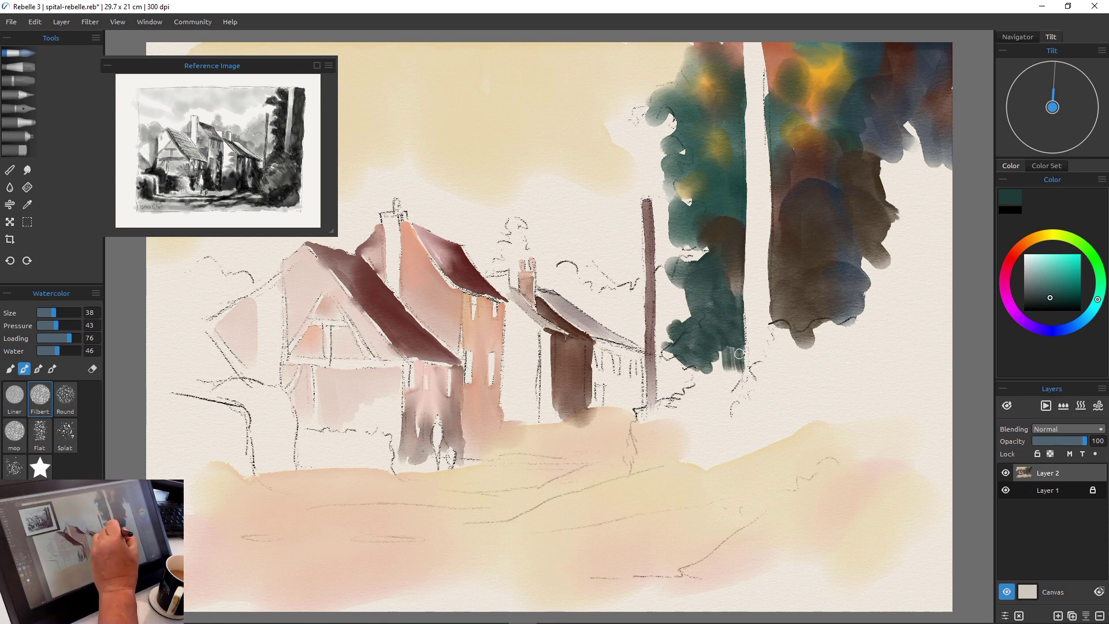
mouse_move(774, 321)
left_mouse_down()
mouse_move(785, 350)
mouse_move(788, 337)
mouse_move(776, 348)
mouse_move(784, 343)
mouse_move(766, 324)
left_mouse_up()
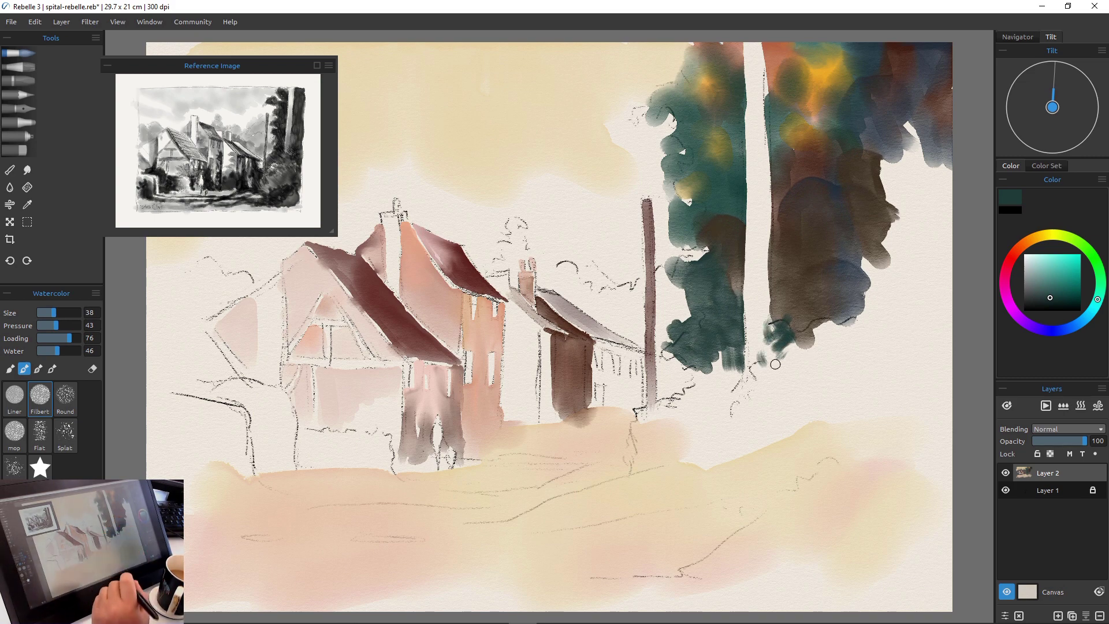
Crop the canvas to 27.423 x 20.145 cm by trimming its right and bottom edges, and save the painting.
left_click(34, 21)
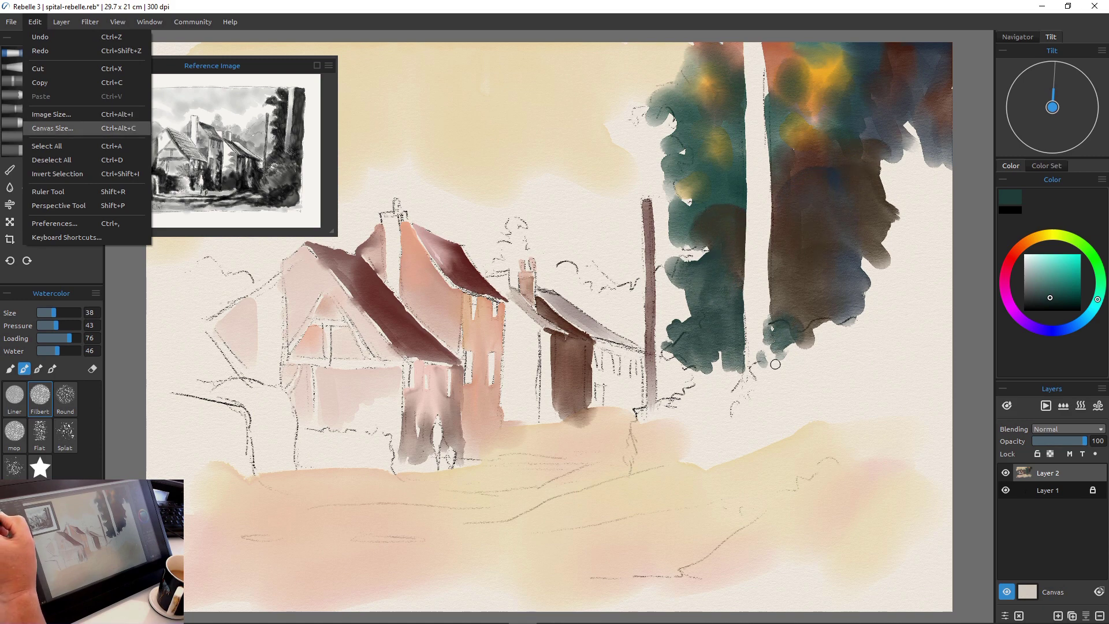
left_click(52, 128)
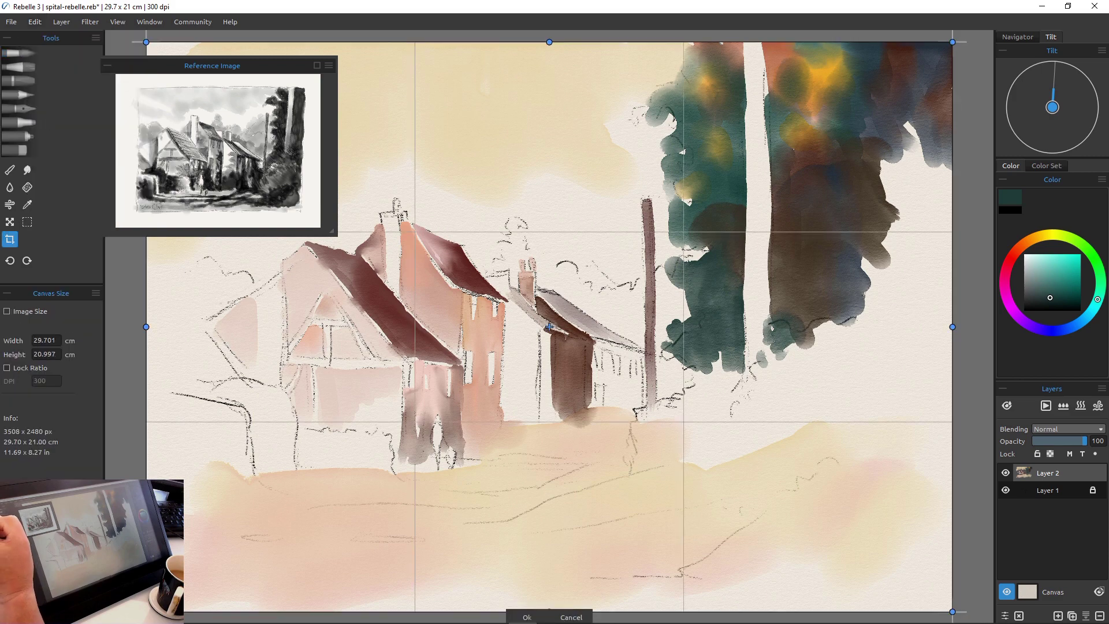
left_click_drag(953, 326, 890, 327)
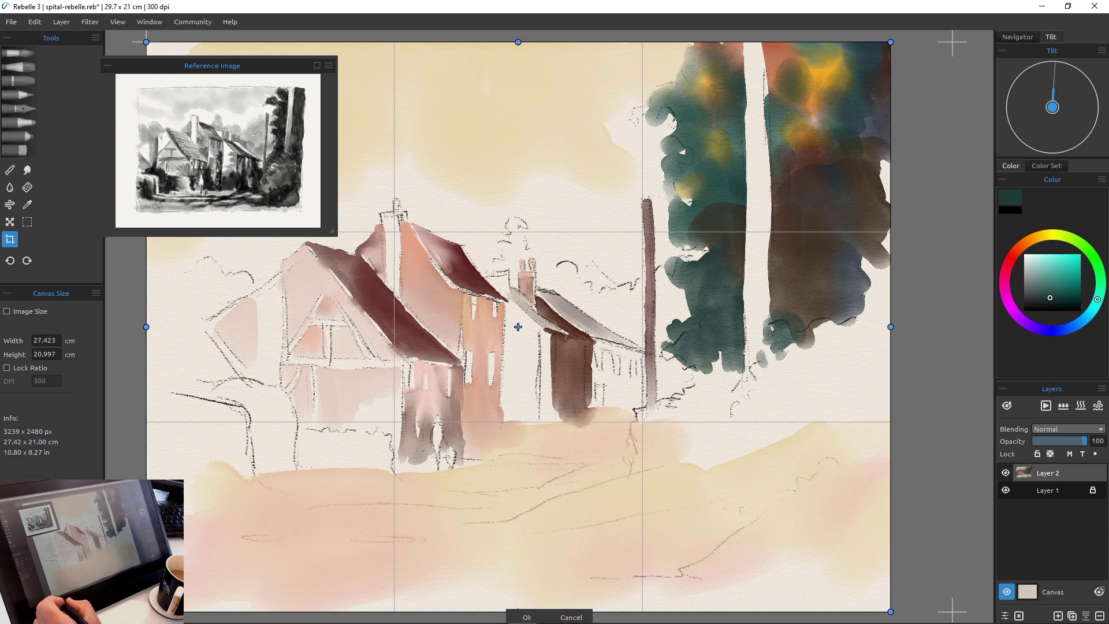
left_click_drag(518, 611, 518, 587)
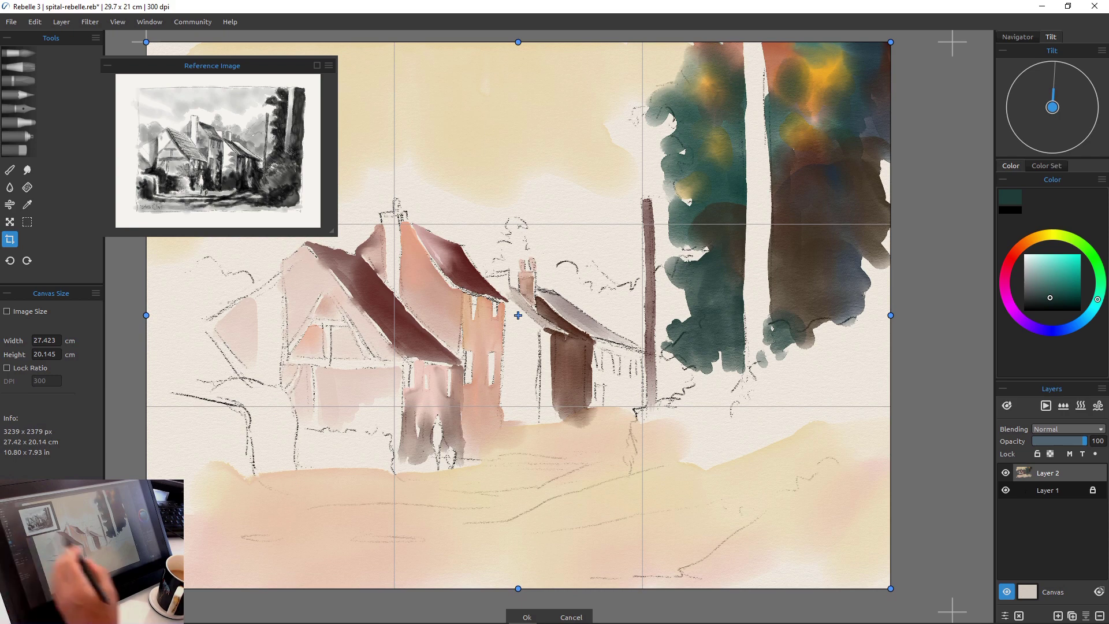
left_click(527, 616)
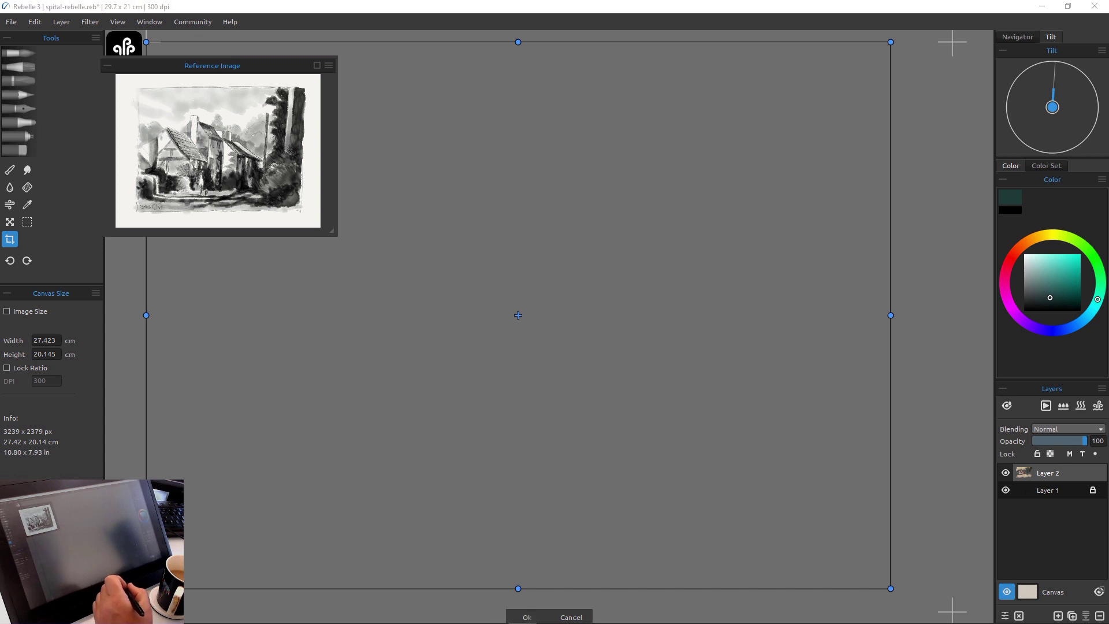
left_click(526, 617)
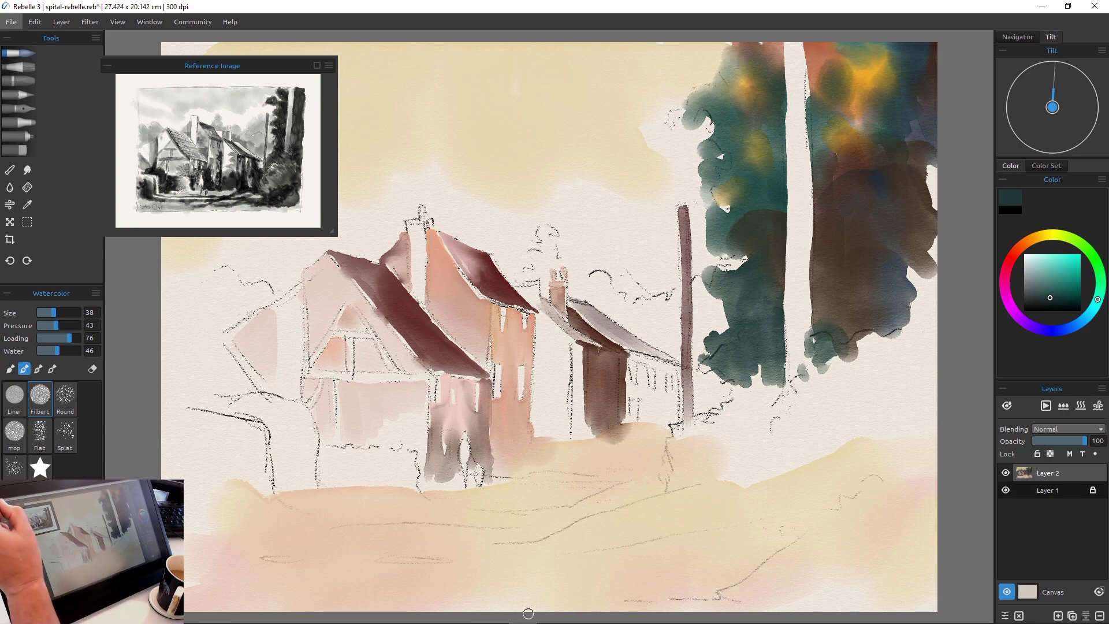
left_click(11, 22)
left_click(109, 58)
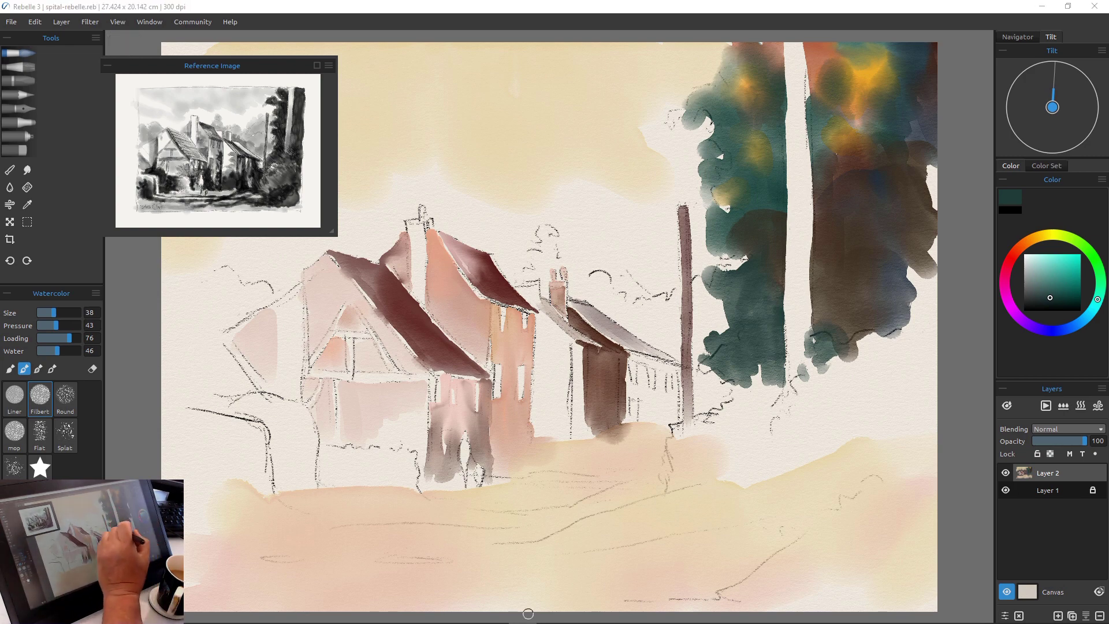
Paint dark teal foliage down the canvas's right edge, filling the gaps beside the brown mass with a size 100 brush.
left_click_drag(911, 268, 920, 288)
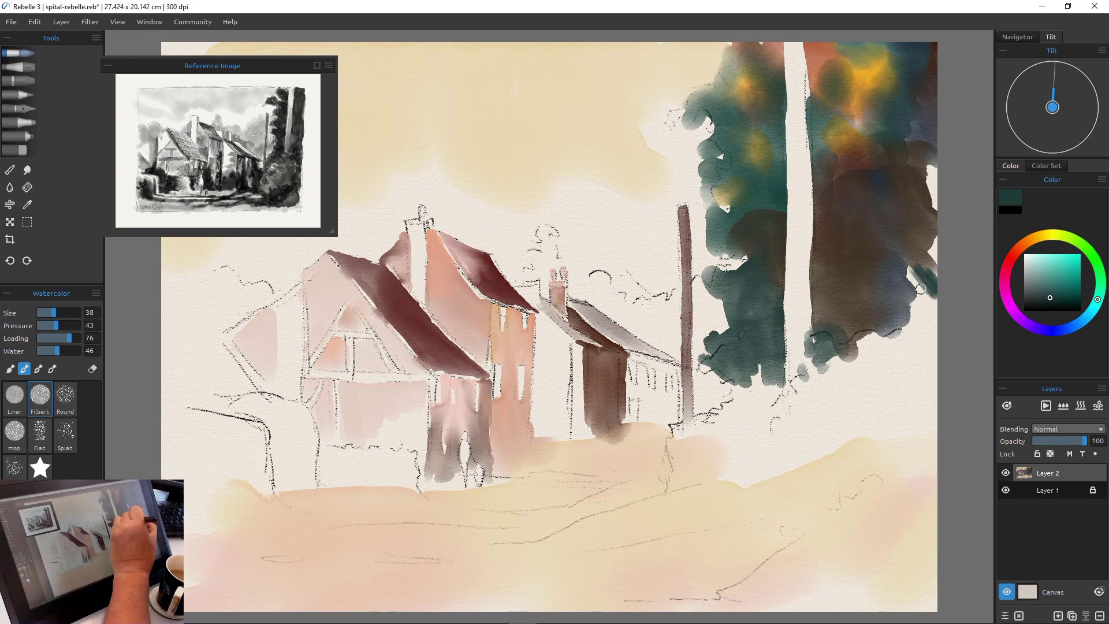
key("bracketright")
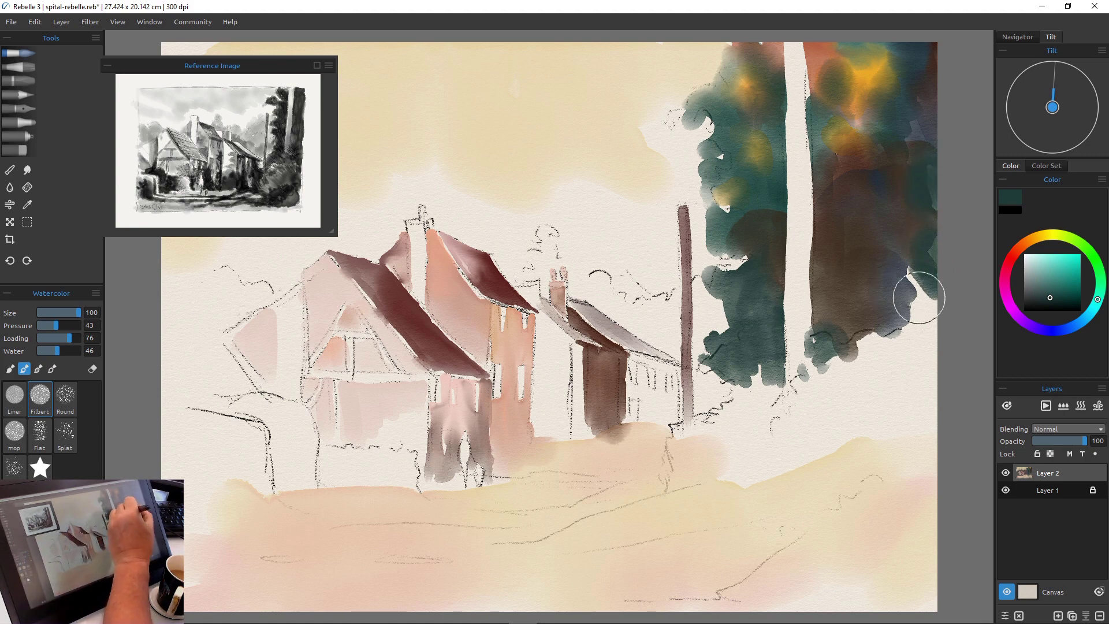
mouse_move(918, 297)
left_mouse_down()
mouse_move(904, 271)
mouse_move(923, 318)
mouse_move(878, 297)
mouse_move(894, 322)
left_mouse_up()
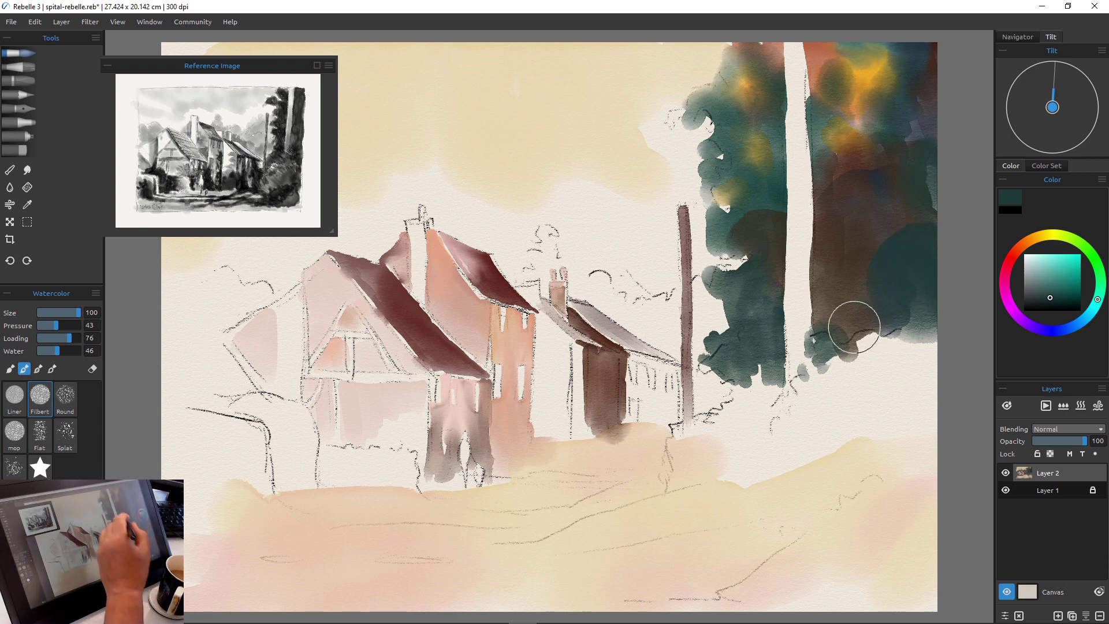
Wash the pale trunk from the top down with a size 55 brush, using a light dusty brown based on the foliage's dark brown.
key("bracketleft")
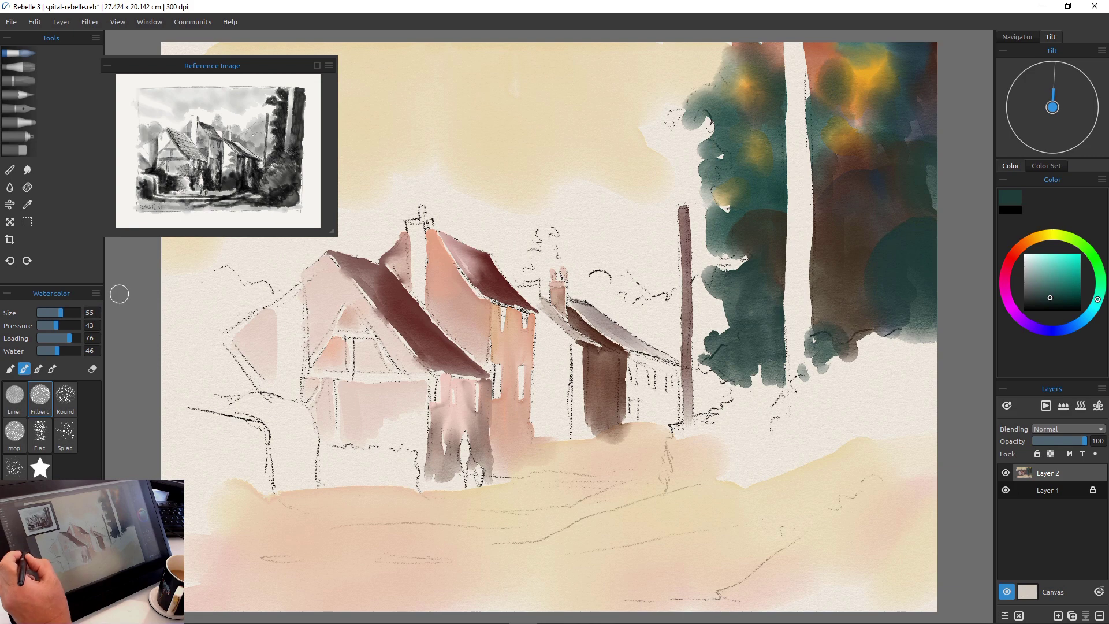
mouse_move(795, 35)
left_mouse_down()
mouse_move(808, 119)
mouse_move(799, 130)
left_mouse_up()
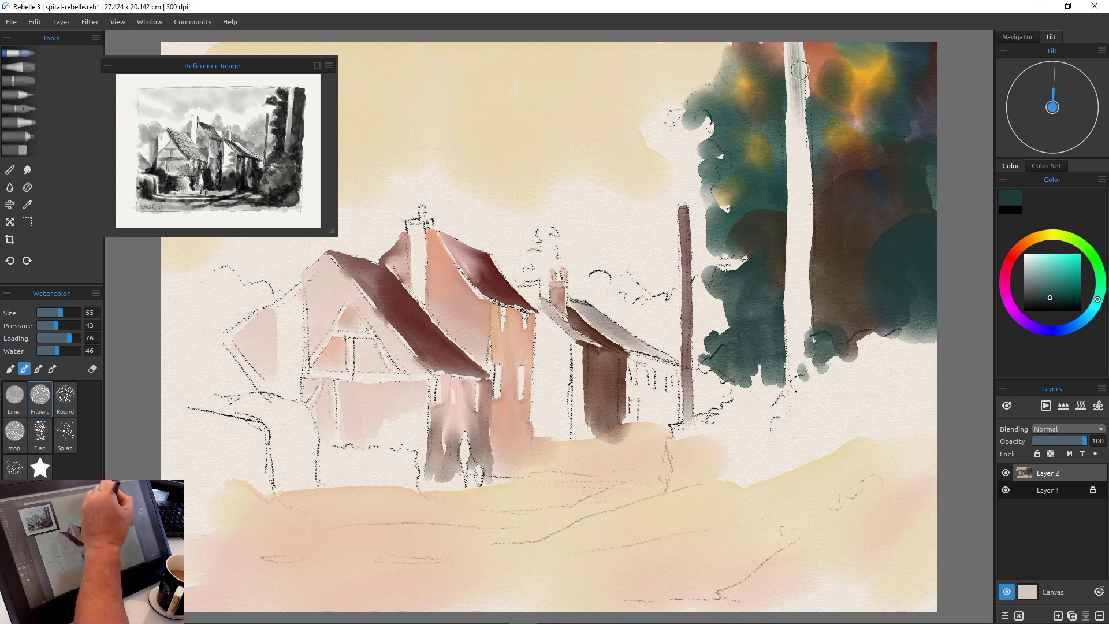
left_click(844, 172, "alt")
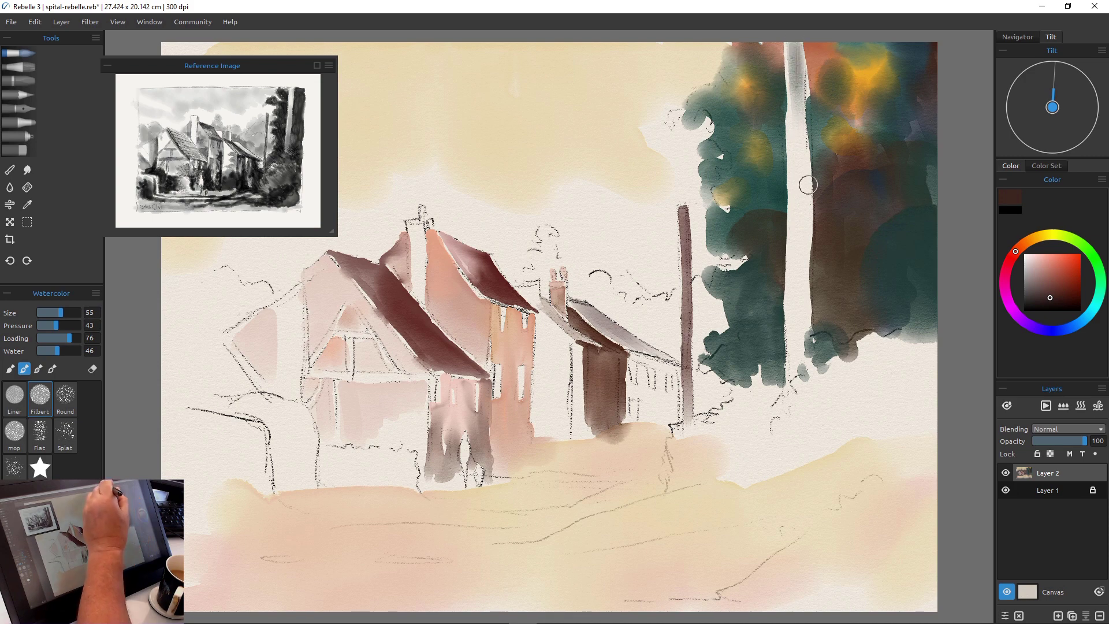
left_click(1041, 284)
left_click_drag(796, 41, 806, 209)
left_click_drag(794, 111, 803, 215)
left_click_drag(803, 149, 802, 261)
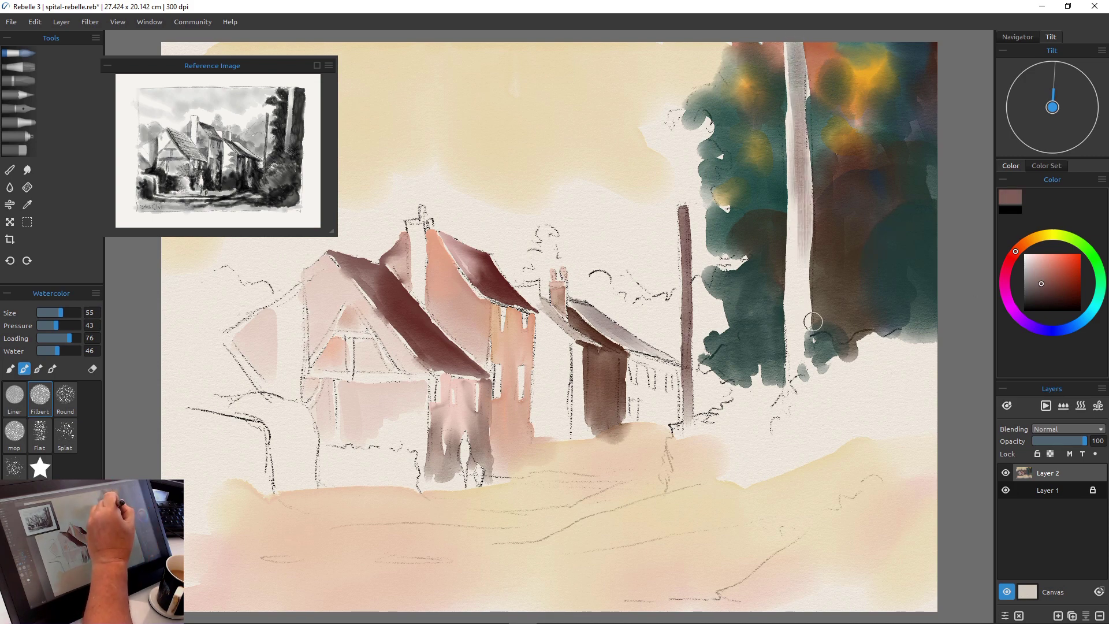
left_click_drag(799, 180, 804, 263)
mouse_move(801, 216)
left_mouse_down()
mouse_move(806, 319)
mouse_move(793, 289)
mouse_move(805, 377)
left_mouse_up()
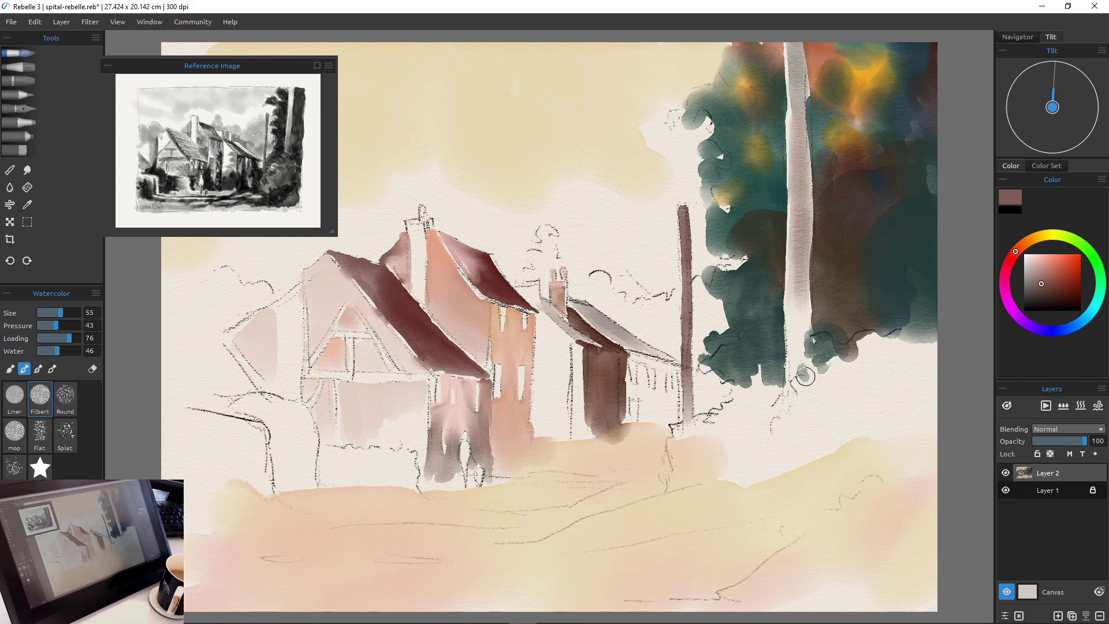
Extend the dusty brown wash over the lower trunk down to its base, deepening the tone there.
left_click_drag(797, 268, 802, 384)
mouse_move(804, 291)
left_mouse_down()
mouse_move(810, 357)
mouse_move(797, 327)
mouse_move(808, 375)
left_mouse_up()
left_click_drag(794, 317, 791, 395)
left_click_drag(809, 344, 824, 368)
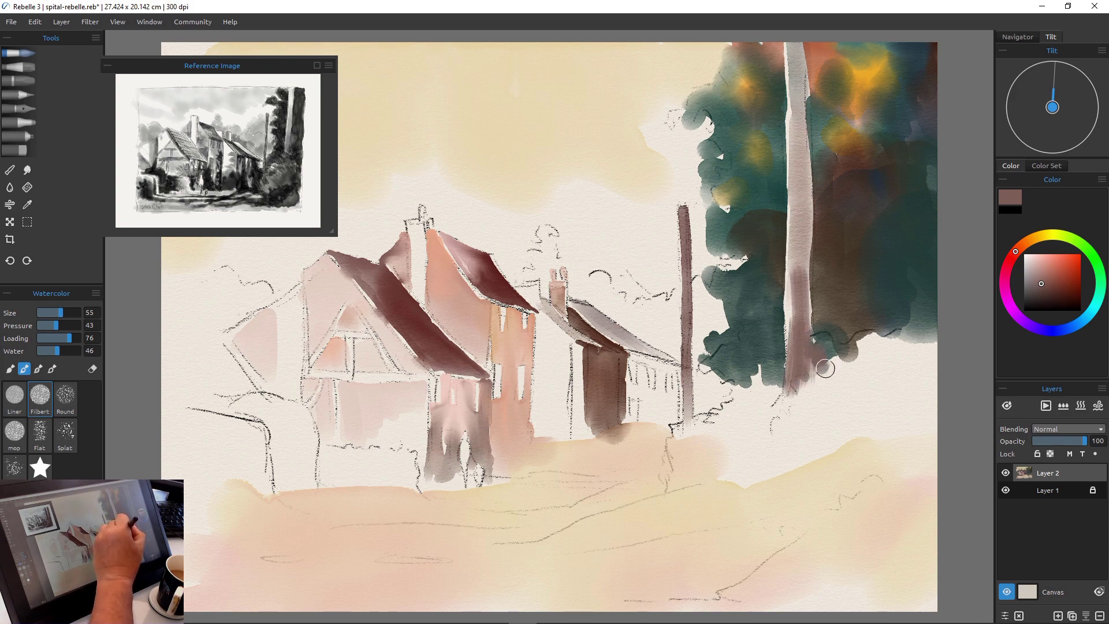
left_click_drag(801, 246, 801, 346)
Darken the trunk's base with very dark brown and dab undergrowth to both sides, from the pole to the right edge.
left_click(1045, 300)
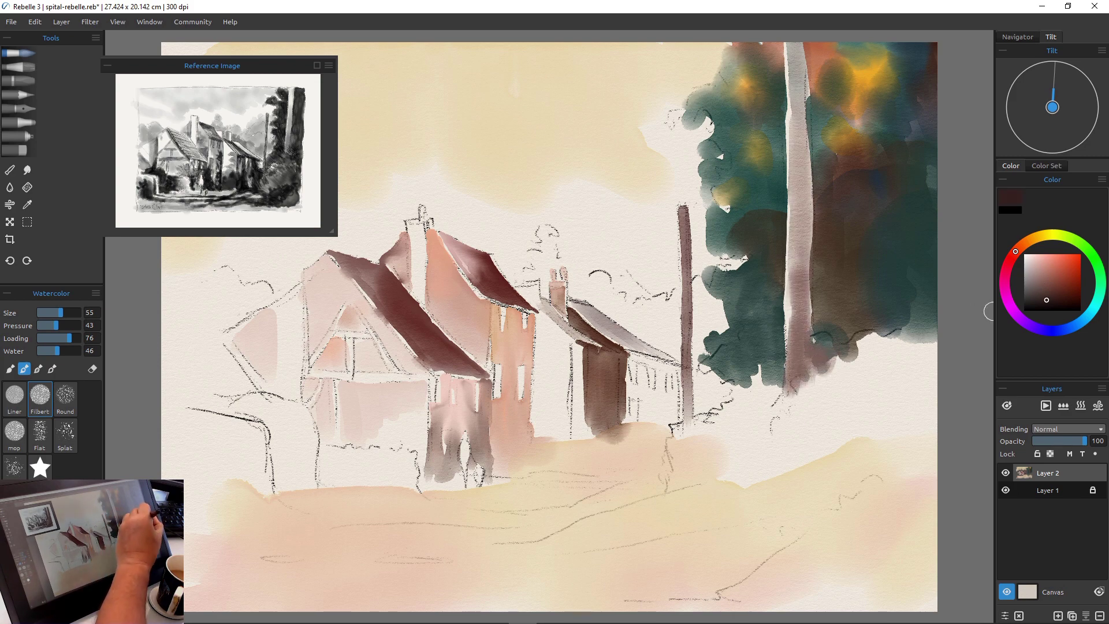
left_click_drag(803, 276, 799, 398)
mouse_move(800, 326)
left_mouse_down()
mouse_move(814, 381)
mouse_move(829, 376)
mouse_move(771, 377)
mouse_move(736, 409)
mouse_move(703, 417)
mouse_move(726, 416)
mouse_move(699, 424)
mouse_move(682, 454)
mouse_move(722, 392)
left_mouse_up()
mouse_move(861, 337)
left_mouse_down()
mouse_move(871, 367)
mouse_move(863, 347)
mouse_move(882, 353)
mouse_move(933, 328)
mouse_move(925, 365)
mouse_move(901, 360)
mouse_move(860, 402)
left_mouse_up()
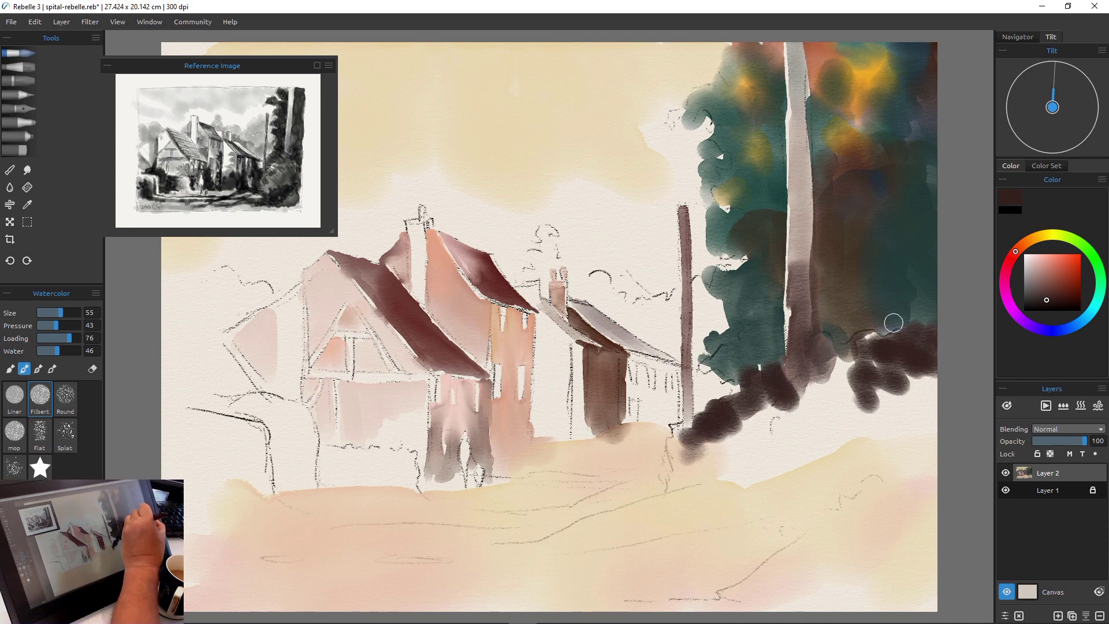
Cover the undergrowth below the trees with dark navy blue, building a solid mass from the pole's foot to the right edge.
mouse_move(893, 322)
left_mouse_down()
mouse_move(820, 397)
mouse_move(794, 398)
left_mouse_up()
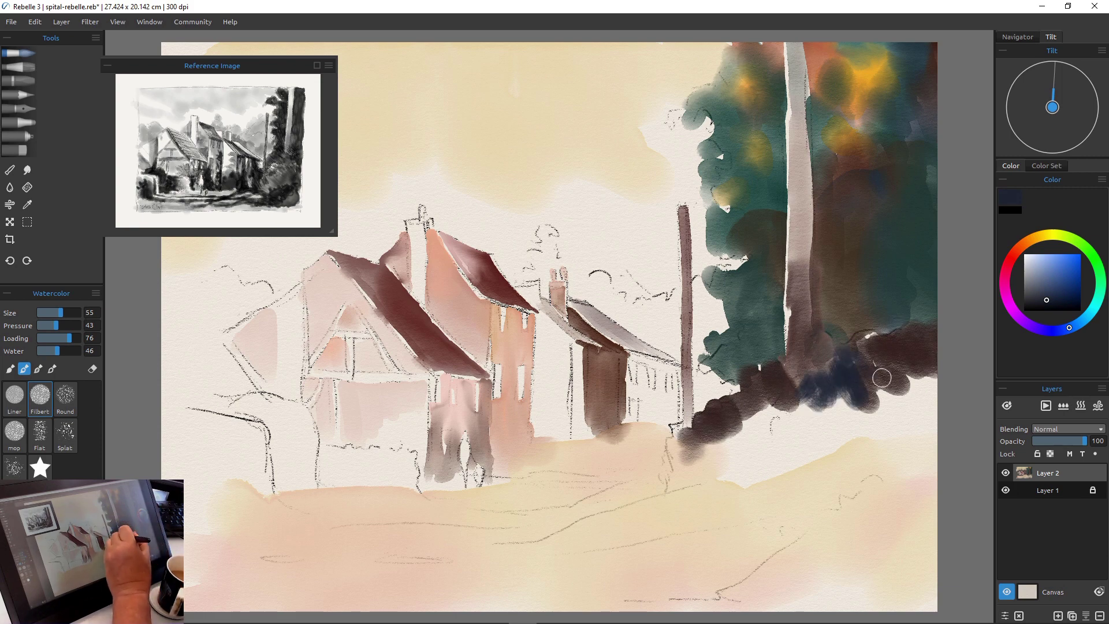
mouse_move(878, 381)
left_mouse_down()
mouse_move(914, 390)
mouse_move(924, 362)
left_mouse_up()
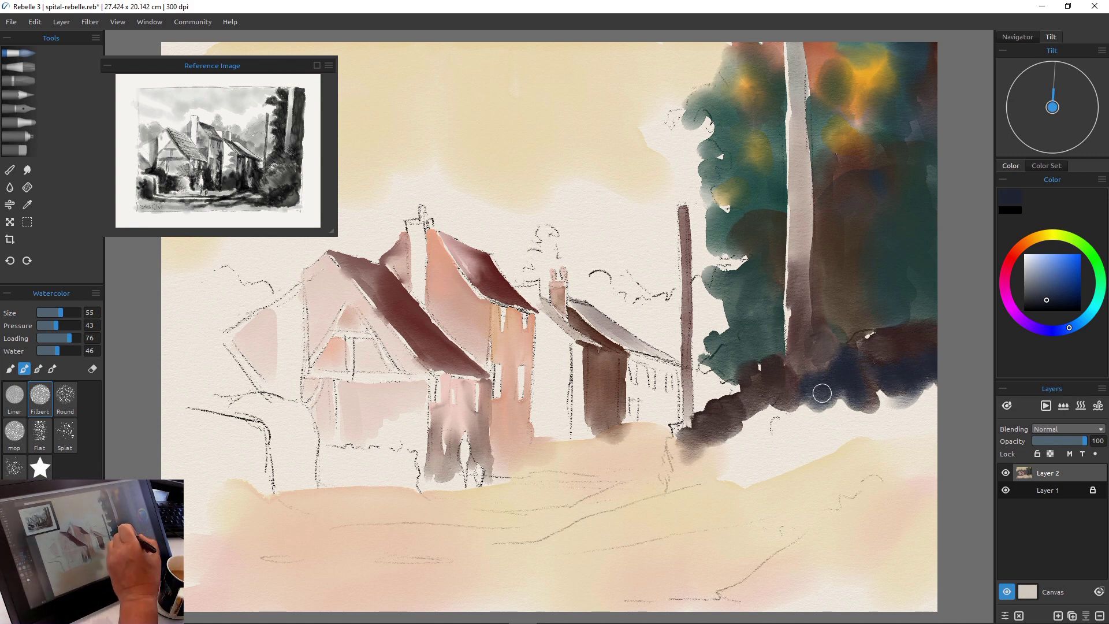
mouse_move(820, 389)
left_mouse_down()
mouse_move(807, 409)
mouse_move(827, 405)
mouse_move(785, 403)
mouse_move(812, 412)
mouse_move(759, 418)
mouse_move(769, 421)
mouse_move(735, 454)
mouse_move(752, 424)
mouse_move(750, 457)
mouse_move(748, 431)
mouse_move(689, 469)
mouse_move(698, 481)
mouse_move(681, 482)
mouse_move(695, 455)
mouse_move(672, 463)
mouse_move(812, 433)
mouse_move(796, 403)
mouse_move(854, 426)
mouse_move(852, 396)
mouse_move(930, 415)
mouse_move(910, 366)
mouse_move(934, 450)
mouse_move(939, 433)
mouse_move(860, 429)
mouse_move(791, 451)
left_mouse_up()
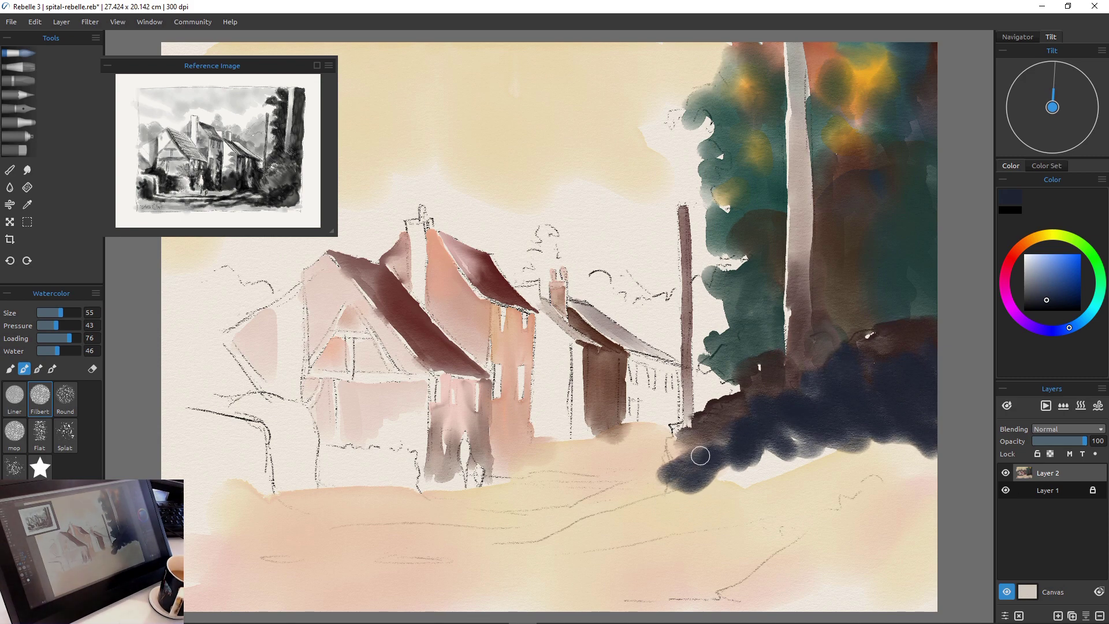
mouse_move(700, 453)
left_mouse_down()
mouse_move(761, 430)
mouse_move(785, 445)
mouse_move(738, 476)
mouse_move(677, 489)
left_mouse_up()
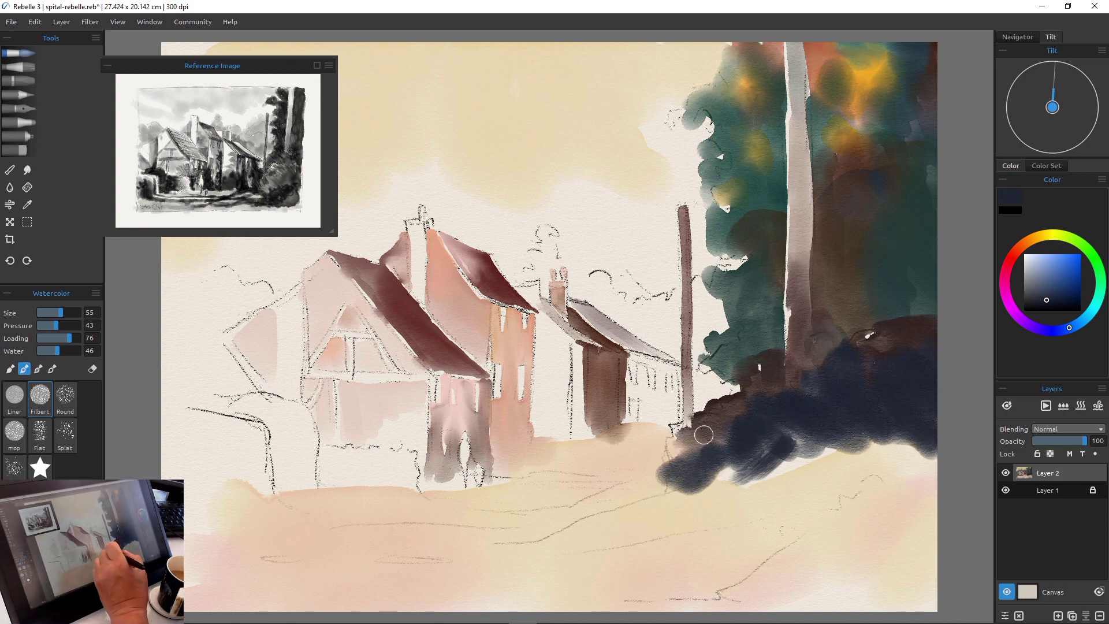
mouse_move(703, 440)
left_mouse_down()
mouse_move(706, 385)
mouse_move(723, 390)
mouse_move(711, 372)
mouse_move(748, 393)
mouse_move(703, 383)
mouse_move(705, 416)
mouse_move(696, 371)
mouse_move(698, 422)
mouse_move(677, 405)
mouse_move(670, 419)
mouse_move(689, 437)
mouse_move(687, 493)
mouse_move(655, 467)
mouse_move(669, 430)
left_mouse_up()
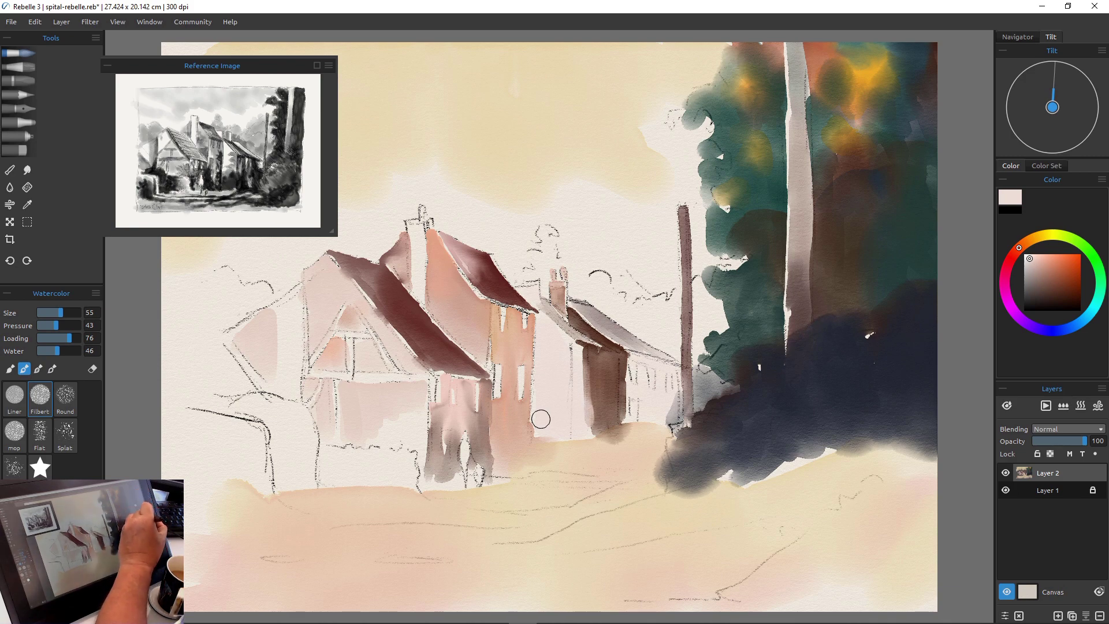
Choose a muted grey teal and paint distant foliage behind the leftmost cottage's gable, reducing the brush to size 42.
left_click(1070, 327)
left_click(1034, 276)
left_click(1087, 316)
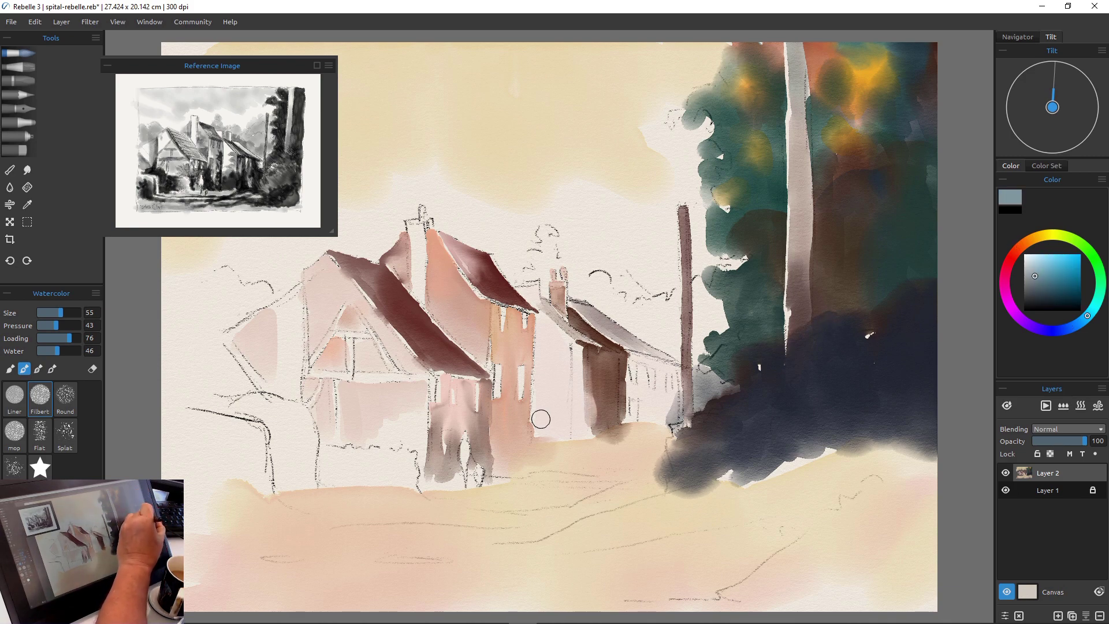
left_click(1040, 281)
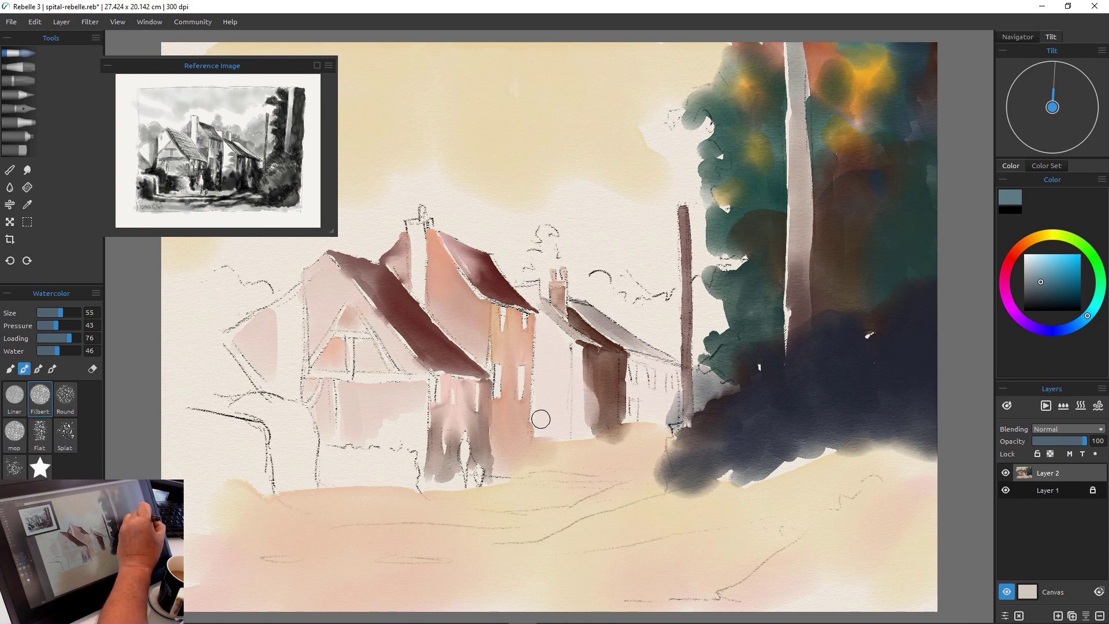
left_click(1095, 302)
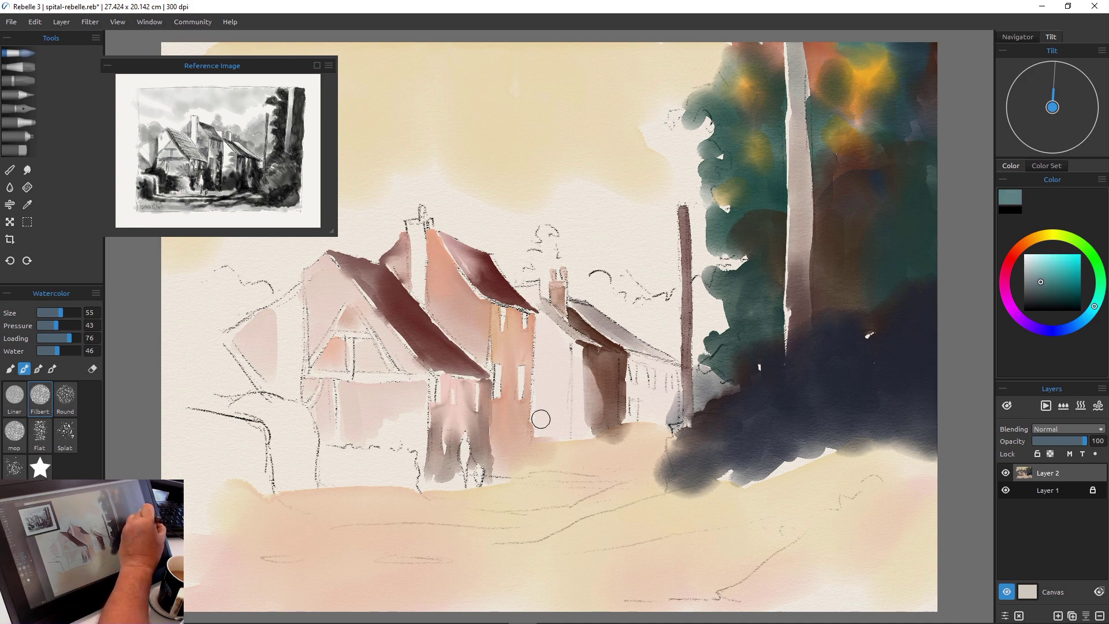
mouse_move(237, 292)
left_mouse_down()
mouse_move(224, 270)
mouse_move(242, 300)
mouse_move(231, 285)
mouse_move(276, 288)
mouse_move(232, 312)
left_mouse_up()
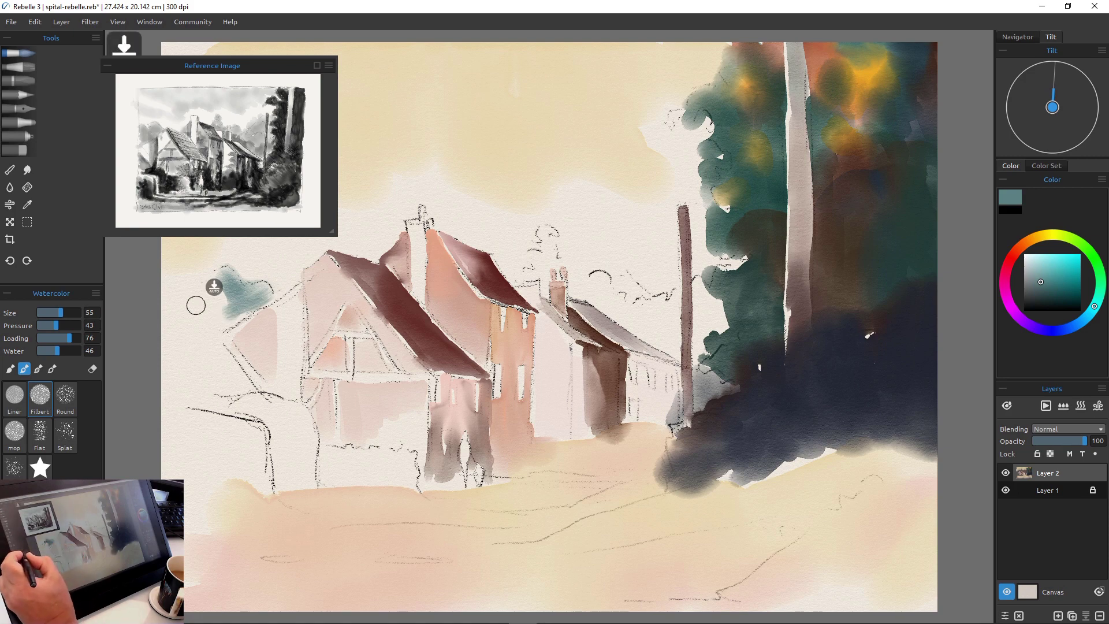
left_click(55, 312)
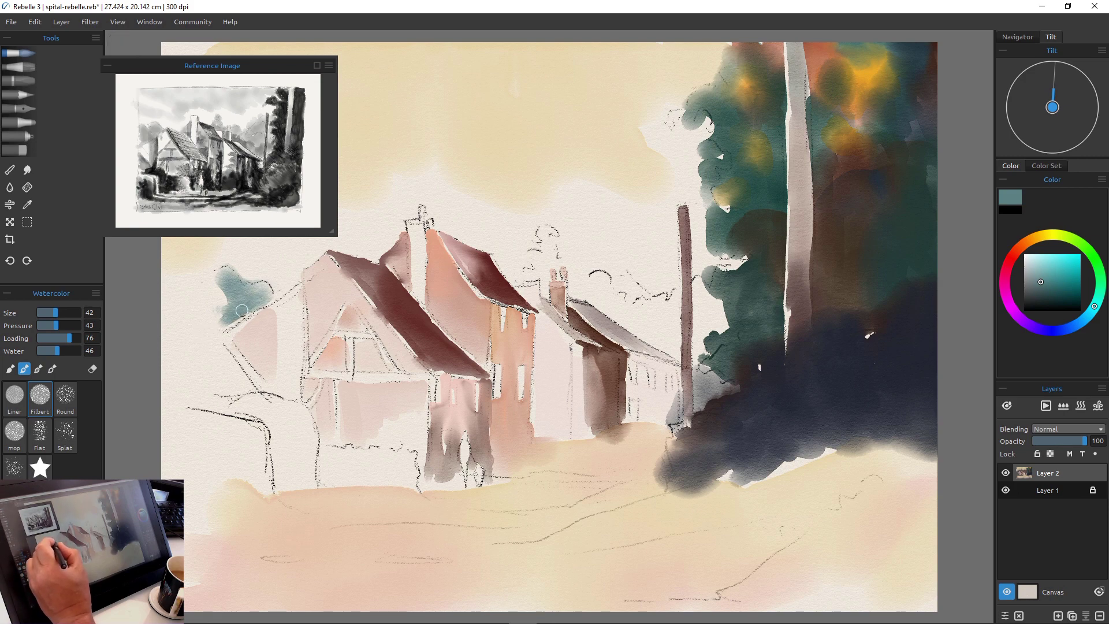
left_click_drag(242, 310, 208, 341)
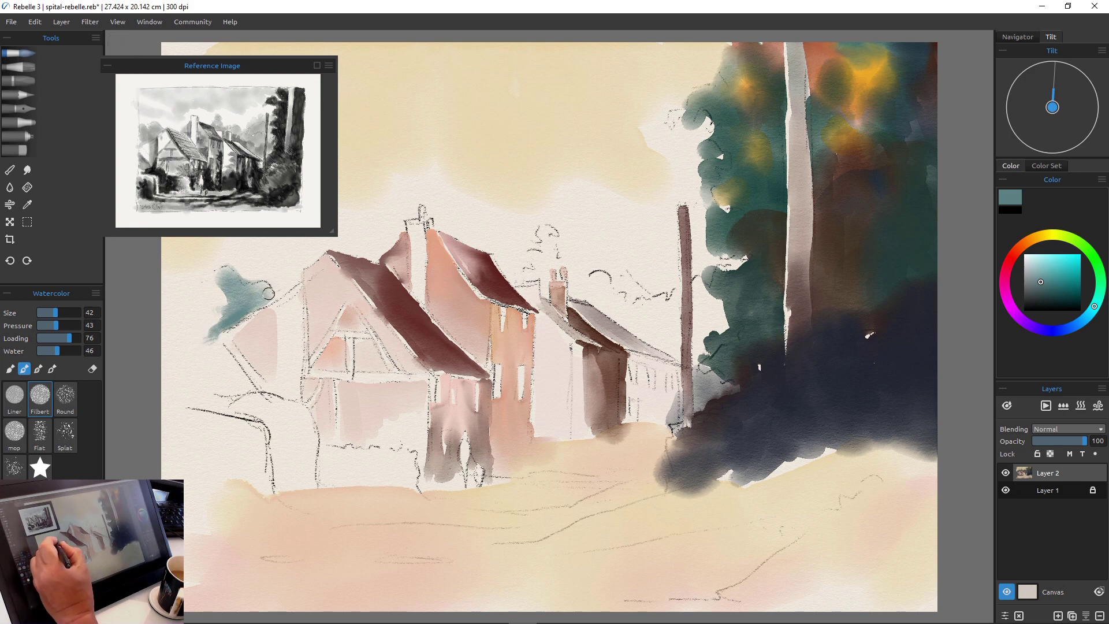
left_click_drag(274, 295, 217, 289)
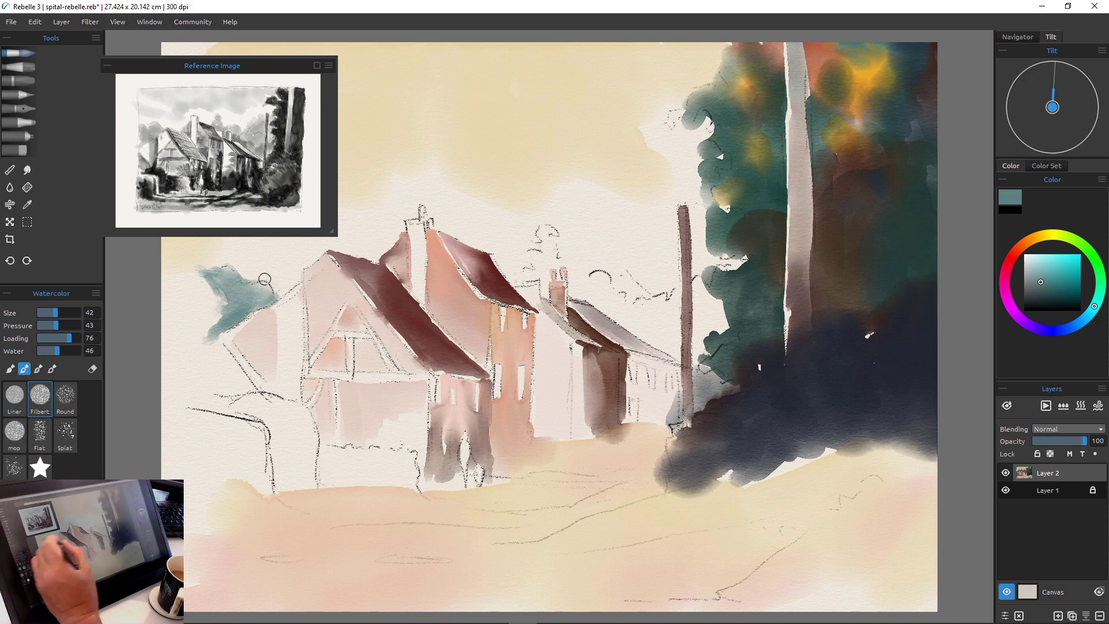
Enlarge the brush to size 80 and spread the grey-teal foliage out to the canvas's left edge.
key("bracketright")
key("bracketright")
key("bracketright")
key("bracketright")
mouse_move(153, 302)
left_mouse_down()
mouse_move(204, 292)
mouse_move(216, 302)
mouse_move(193, 273)
left_mouse_up()
mouse_move(185, 347)
left_mouse_down()
mouse_move(175, 276)
mouse_move(185, 310)
mouse_move(212, 318)
mouse_move(173, 341)
left_mouse_up()
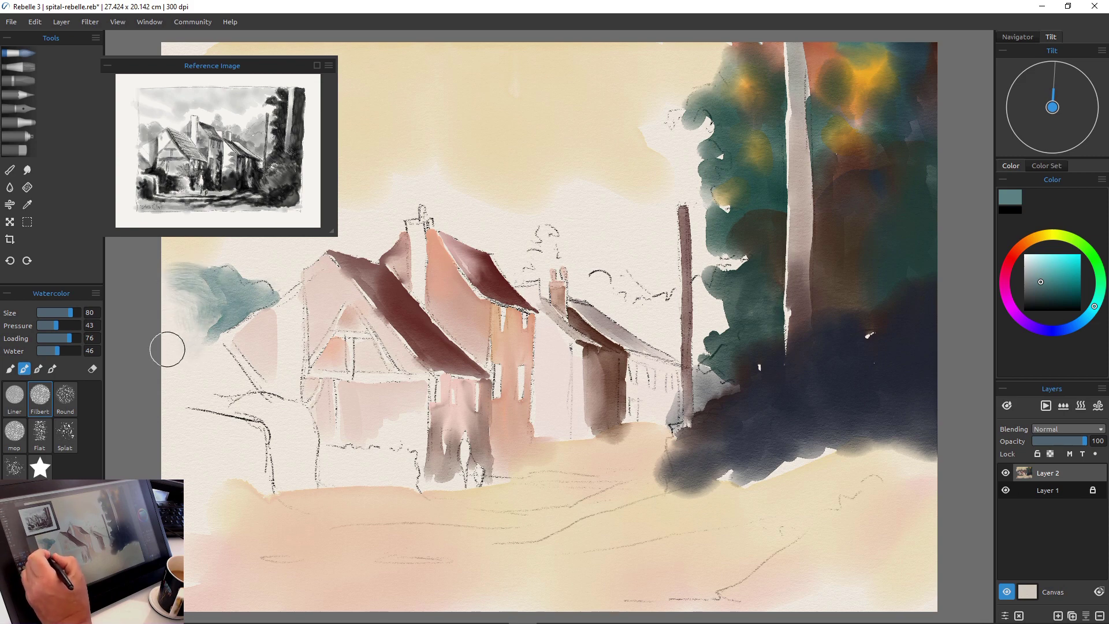
Reduce the brush to size 42 and paint grey-teal foliage behind the middle chimney, continuing along the far rooftops towards the pole.
key("bracketleft")
key("bracketleft")
key("bracketleft")
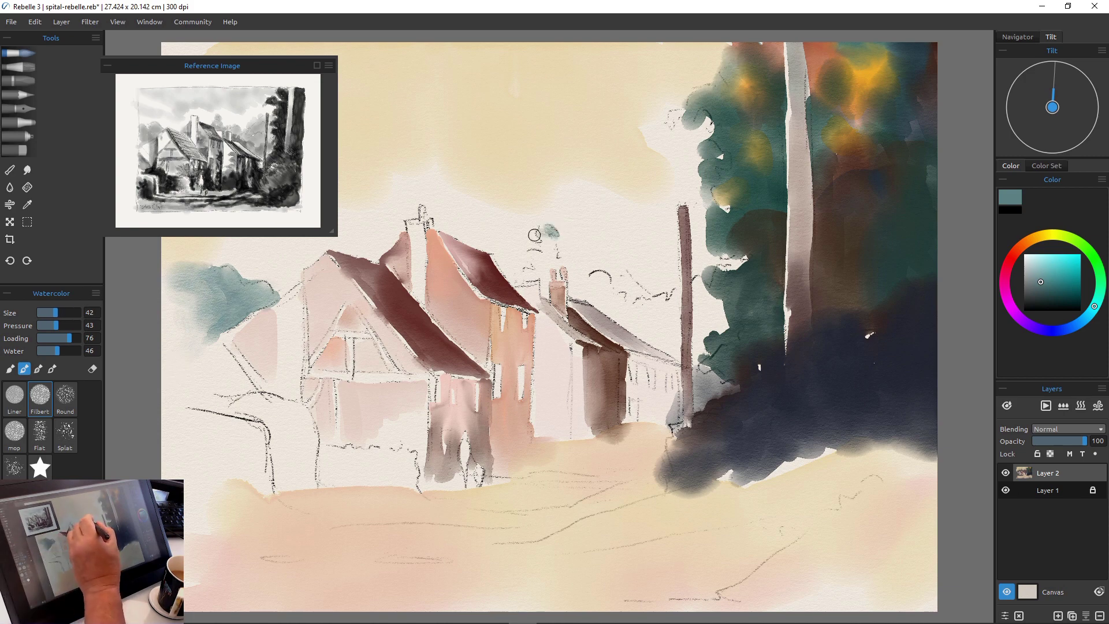
mouse_move(546, 240)
left_mouse_down()
mouse_move(563, 255)
mouse_move(539, 243)
mouse_move(523, 275)
left_mouse_up()
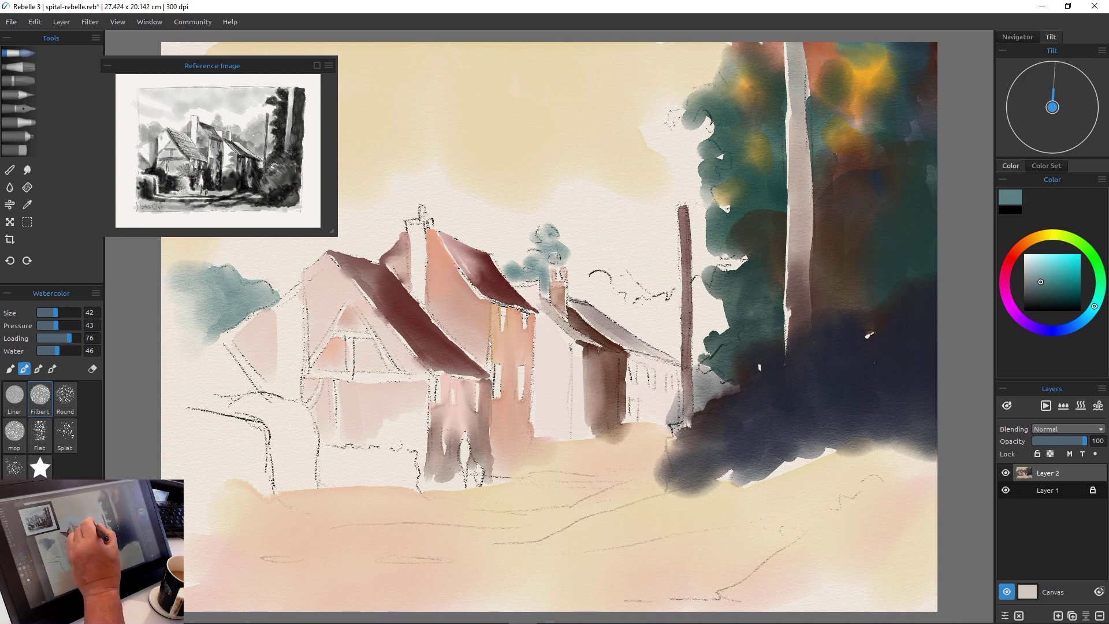
mouse_move(571, 265)
left_mouse_down()
mouse_move(589, 280)
mouse_move(573, 267)
mouse_move(576, 288)
mouse_move(594, 276)
mouse_move(609, 295)
left_mouse_up()
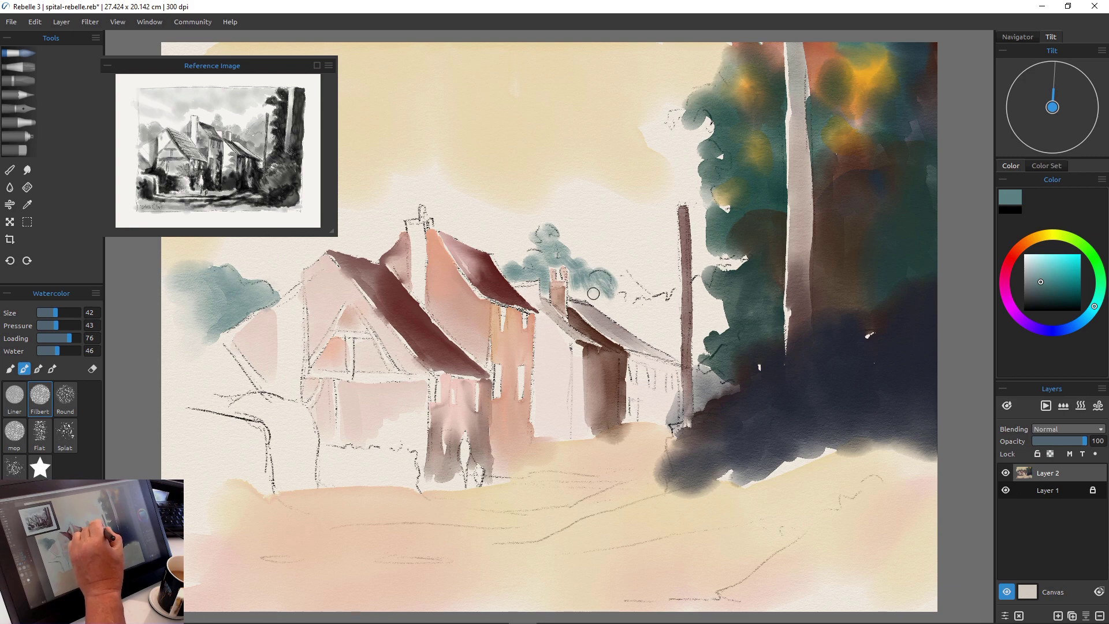
left_click_drag(606, 284, 628, 302)
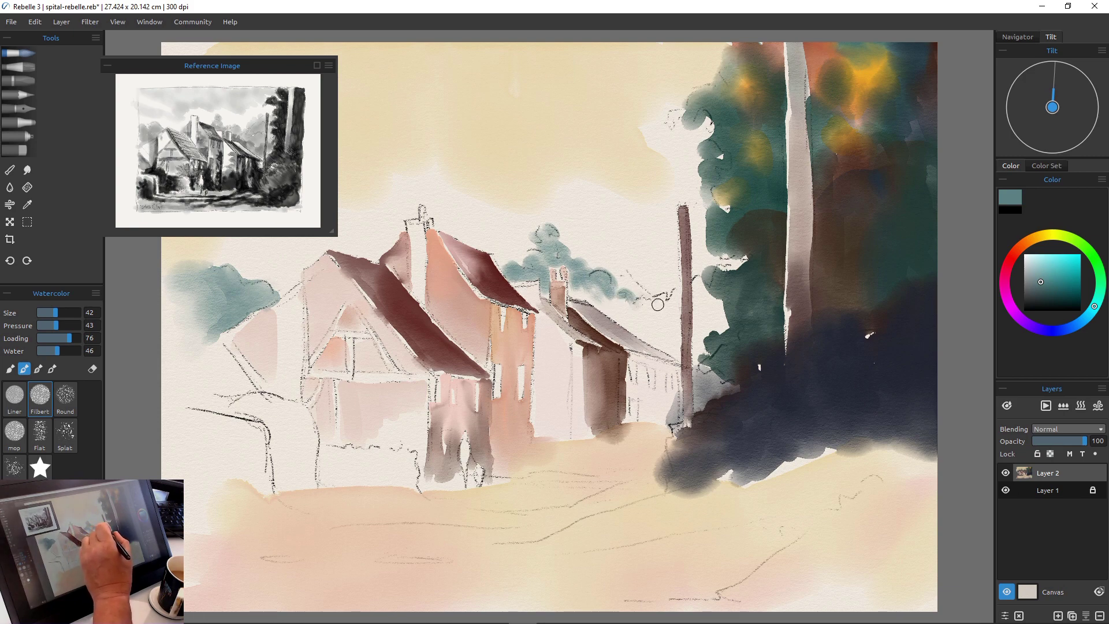
left_click_drag(628, 295, 664, 300)
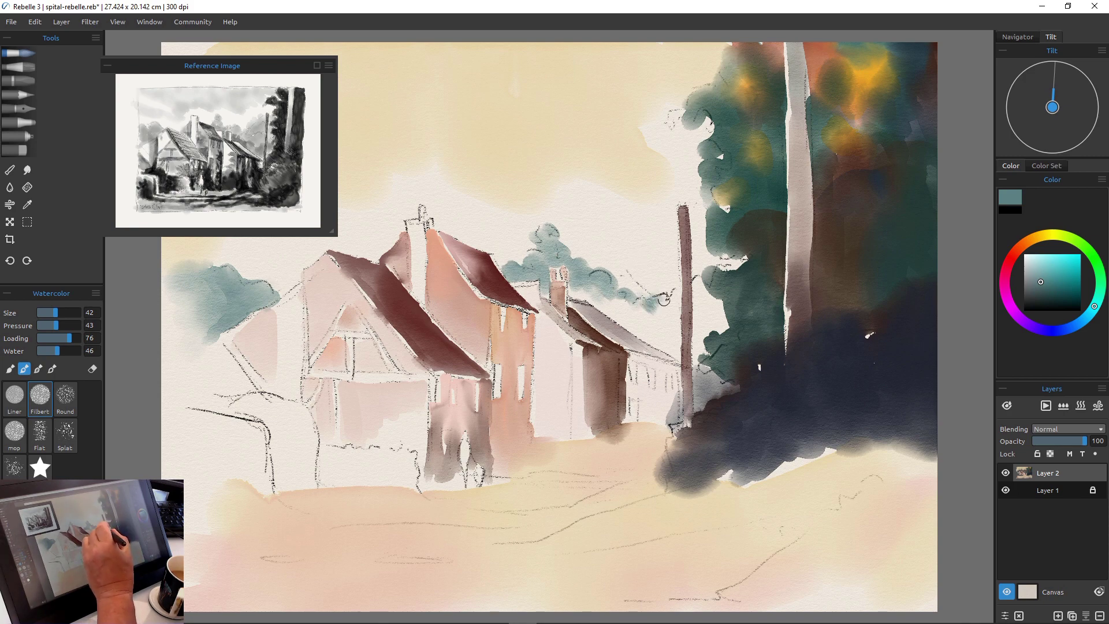
Choose a muted olive and fill the distant foliage above the farthest roof and between the pole and the large tree.
left_click(687, 282, "alt")
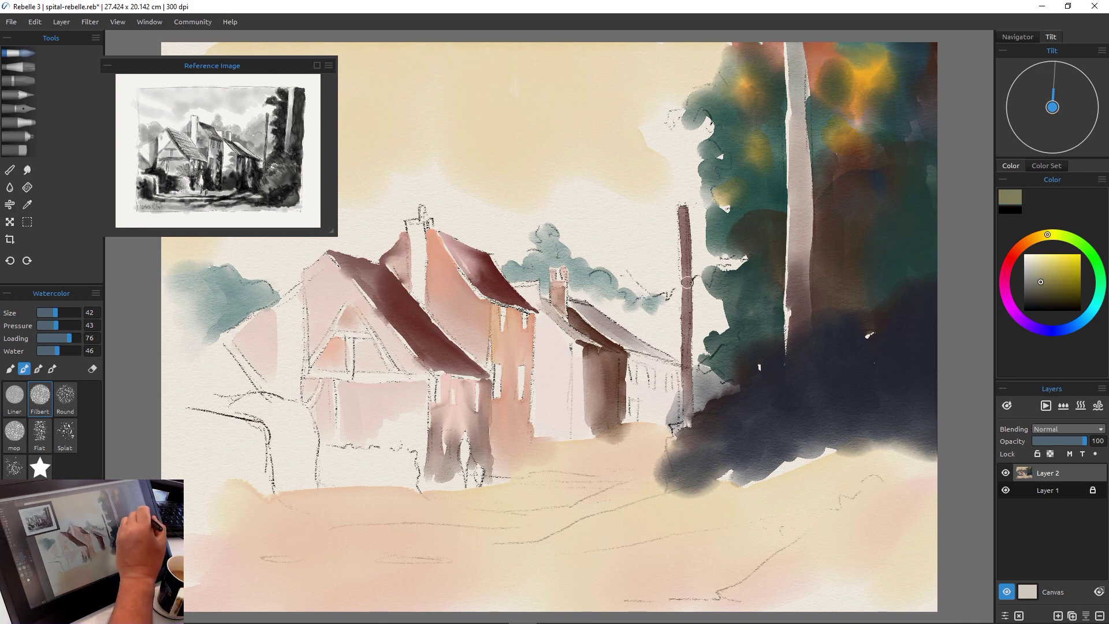
mouse_move(632, 310)
left_mouse_down()
mouse_move(673, 298)
mouse_move(674, 329)
mouse_move(668, 307)
mouse_move(664, 328)
mouse_move(625, 305)
mouse_move(605, 308)
mouse_move(649, 332)
mouse_move(623, 314)
mouse_move(668, 321)
mouse_move(677, 312)
mouse_move(676, 332)
mouse_move(673, 318)
mouse_move(676, 352)
left_mouse_up()
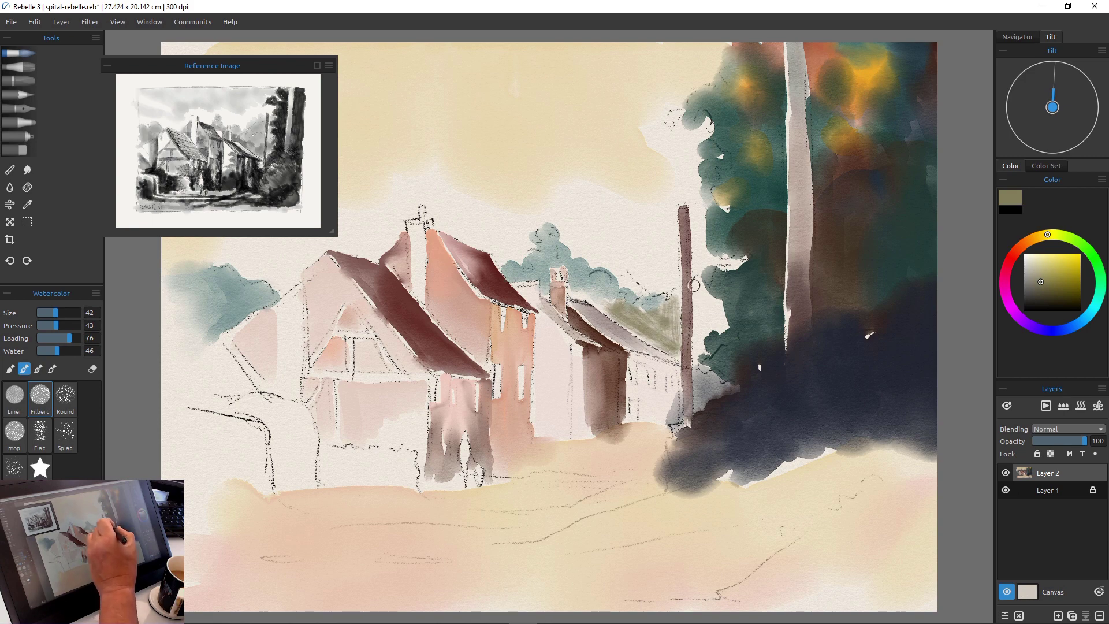
mouse_move(694, 285)
left_mouse_down()
mouse_move(702, 306)
mouse_move(721, 311)
mouse_move(704, 310)
left_mouse_up()
mouse_move(702, 326)
left_mouse_down()
mouse_move(696, 287)
mouse_move(705, 355)
left_mouse_up()
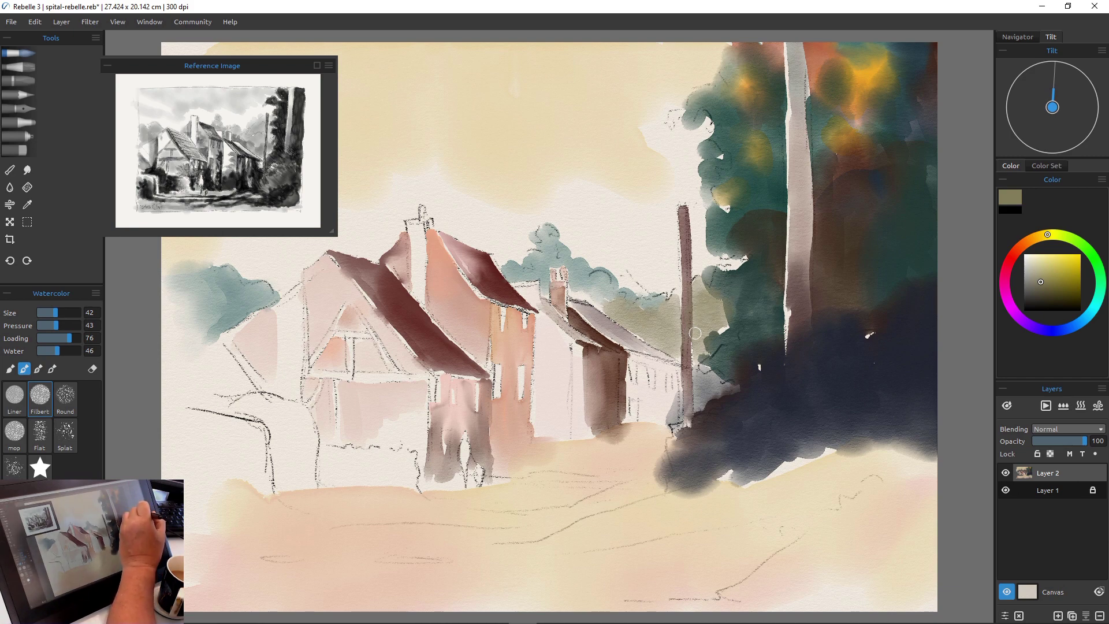
Choose a bright yellow and dab highlights into the olive foliage on both sides of the pole.
left_click(1060, 257)
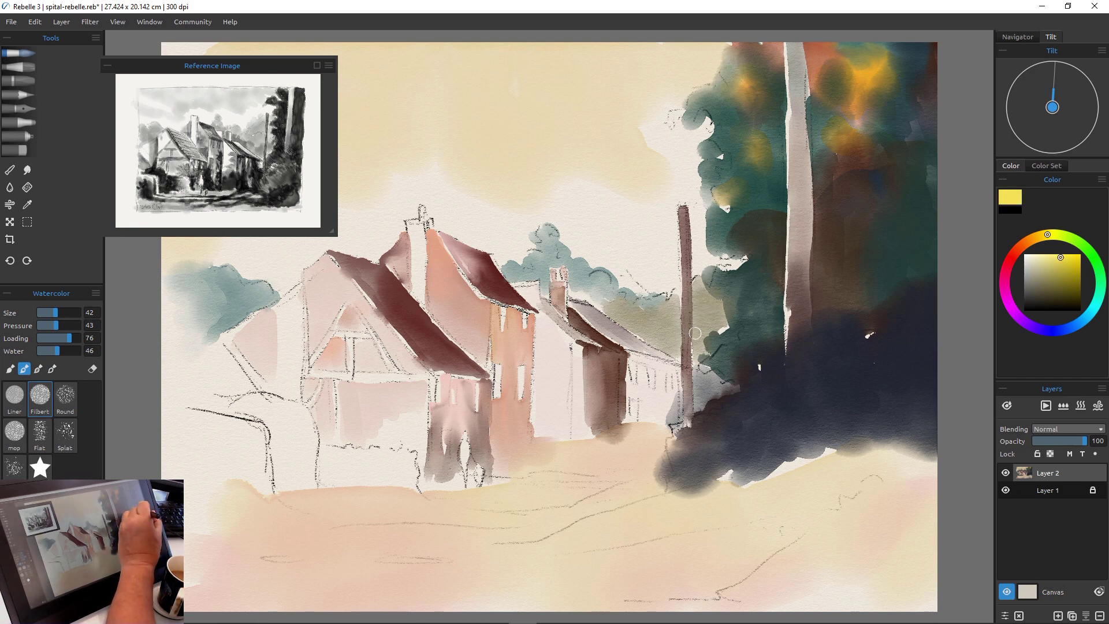
mouse_move(703, 308)
left_mouse_down()
mouse_move(718, 304)
mouse_move(730, 326)
left_mouse_up()
left_click_drag(665, 303, 633, 310)
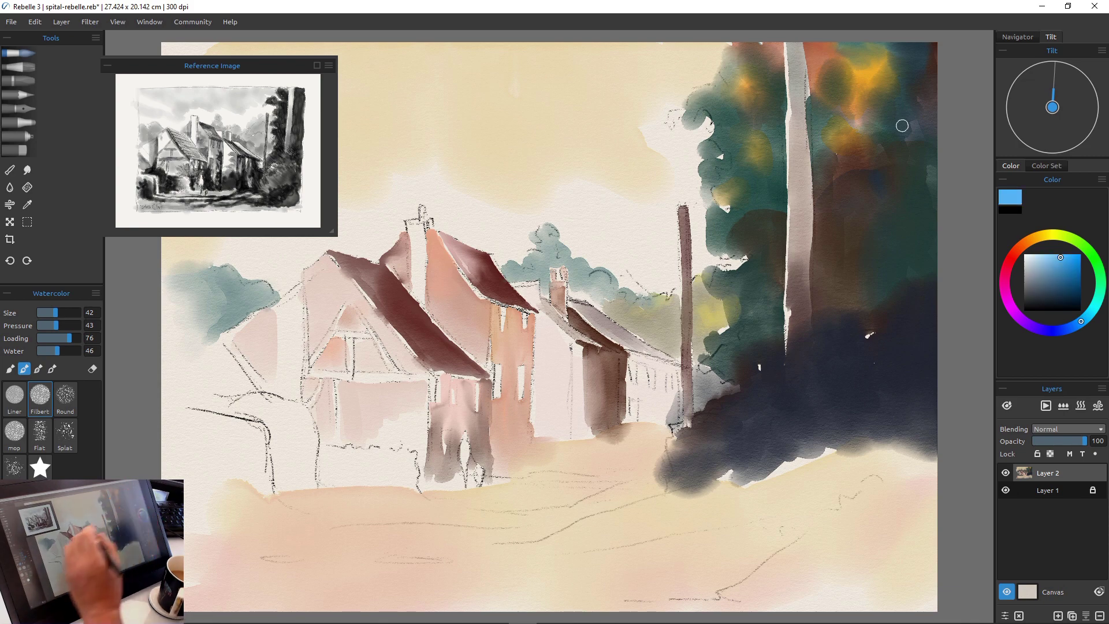
With the brush at size 70, glaze blue over the large tree's orange patches and extend a blue shadow from the undergrowth onto the road.
key("bracketright")
key("bracketright")
key("bracketright")
mouse_move(902, 126)
left_mouse_down()
mouse_move(869, 73)
mouse_move(878, 91)
mouse_move(887, 56)
mouse_move(861, 66)
mouse_move(886, 87)
mouse_move(882, 58)
mouse_move(867, 52)
mouse_move(860, 111)
mouse_move(888, 80)
mouse_move(909, 84)
mouse_move(857, 162)
mouse_move(850, 121)
mouse_move(850, 135)
mouse_move(833, 130)
mouse_move(836, 152)
mouse_move(830, 125)
mouse_move(803, 172)
mouse_move(743, 82)
mouse_move(756, 145)
left_mouse_up()
left_click(841, 105, "alt")
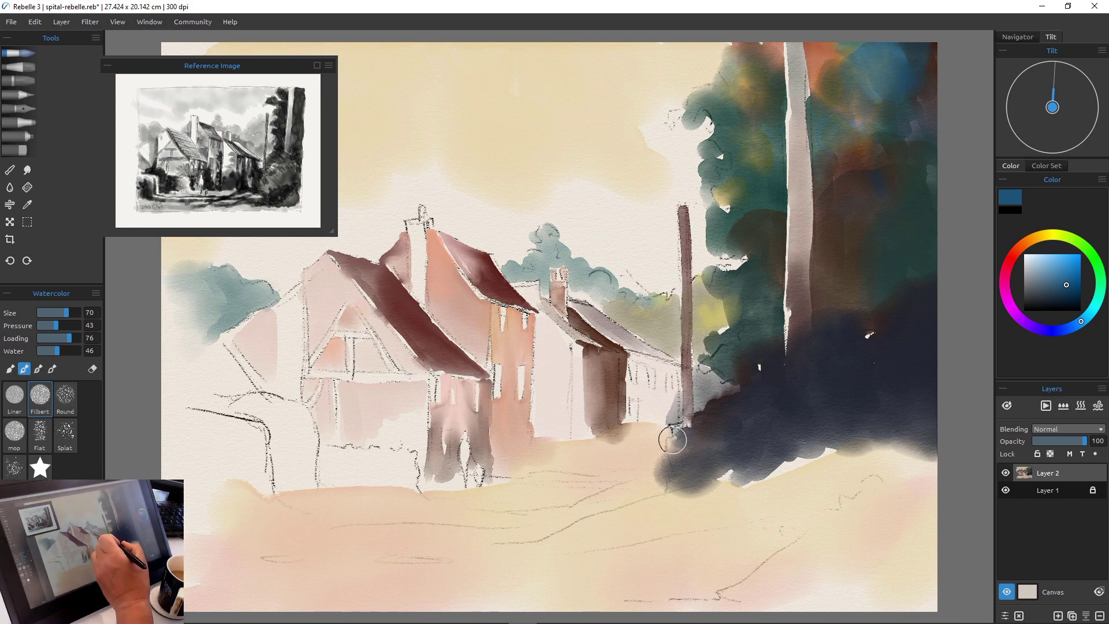
left_click_drag(673, 466, 604, 497)
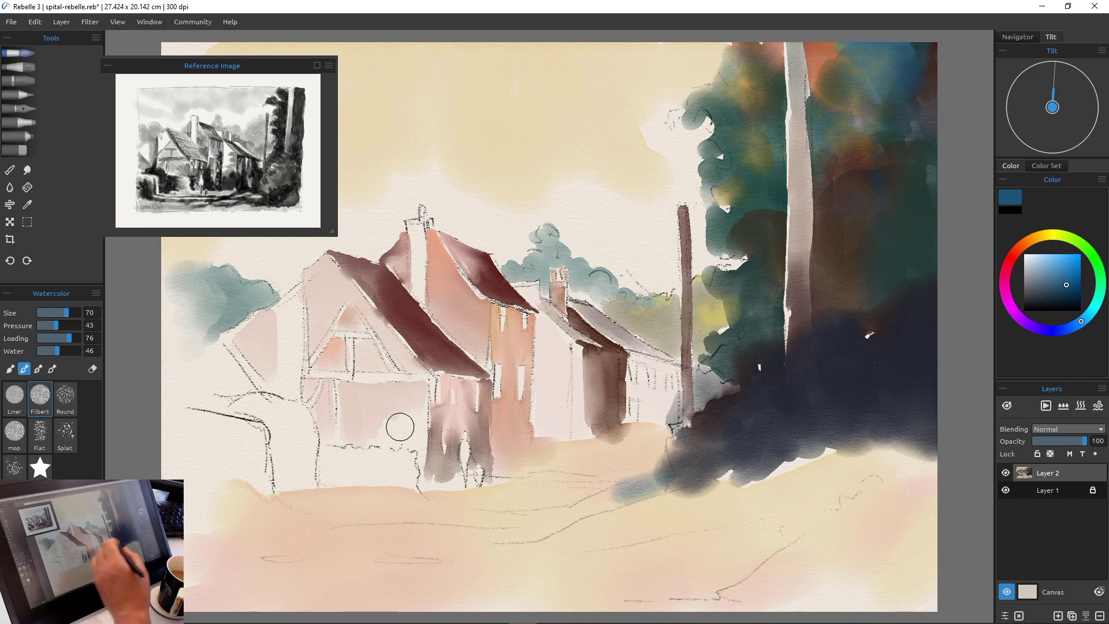
Choose a dark brown and add a new layer above the current painting layer.
left_click(1069, 296)
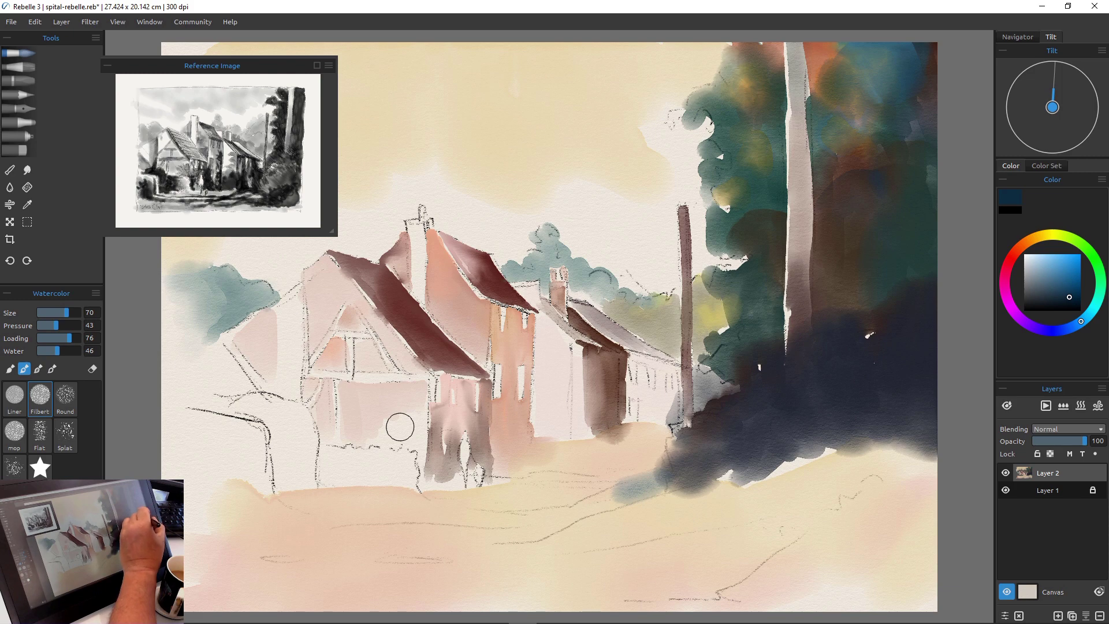
left_click(1024, 242)
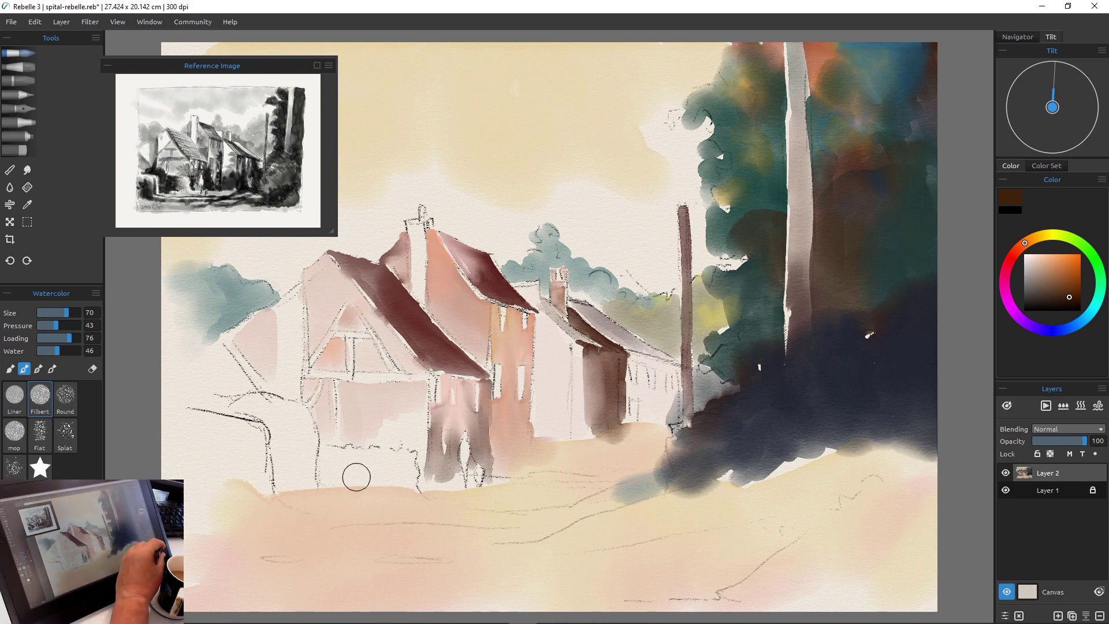
key("ctrl+shift+n")
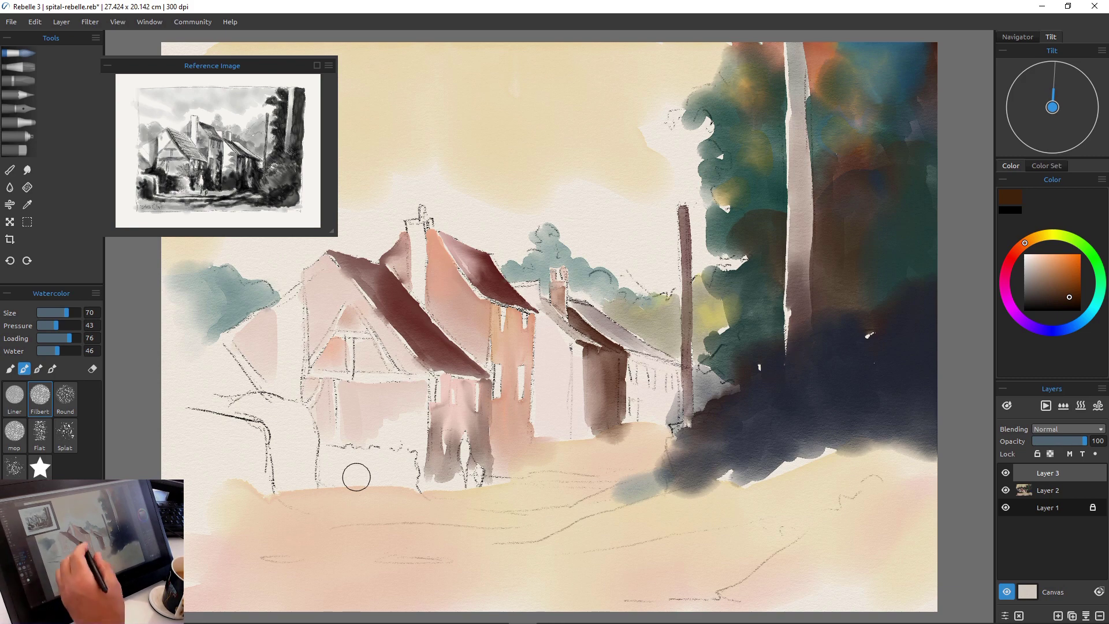
Start a dark brown shrub against the nearest cottage's front wall, replacing an oversized first dab and reducing the brush to size 41.
left_click(403, 422)
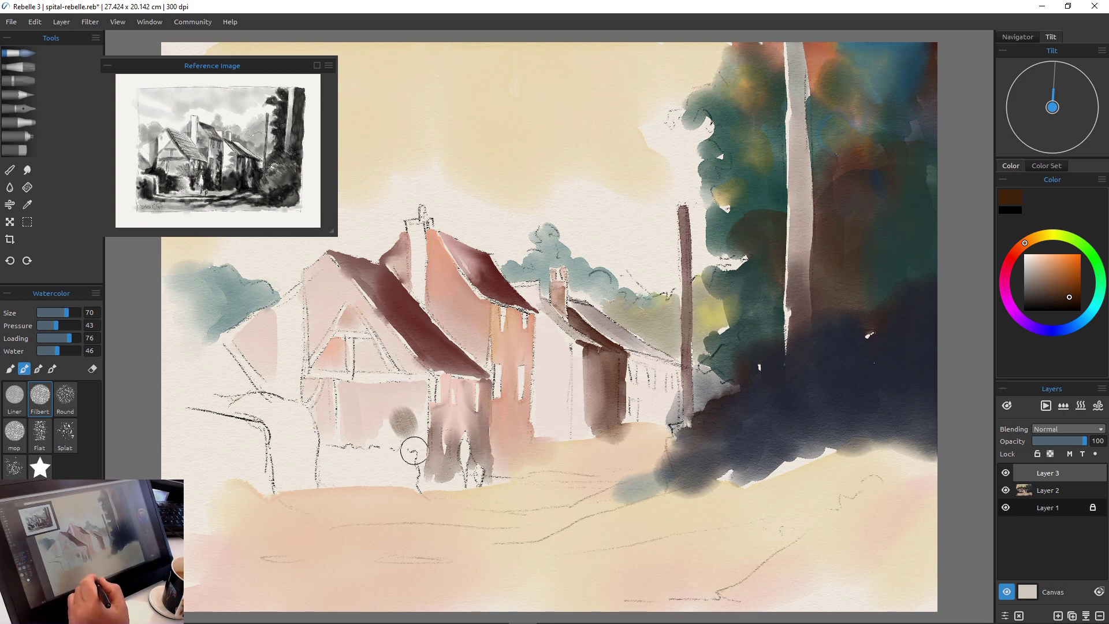
key("ctrl+z")
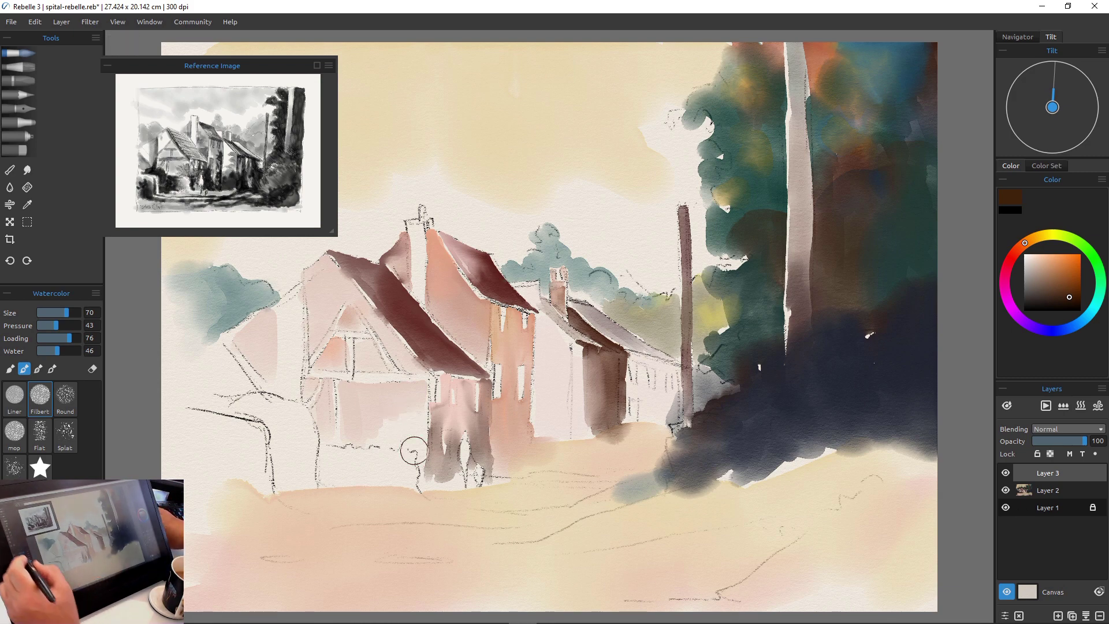
key("bracketleft")
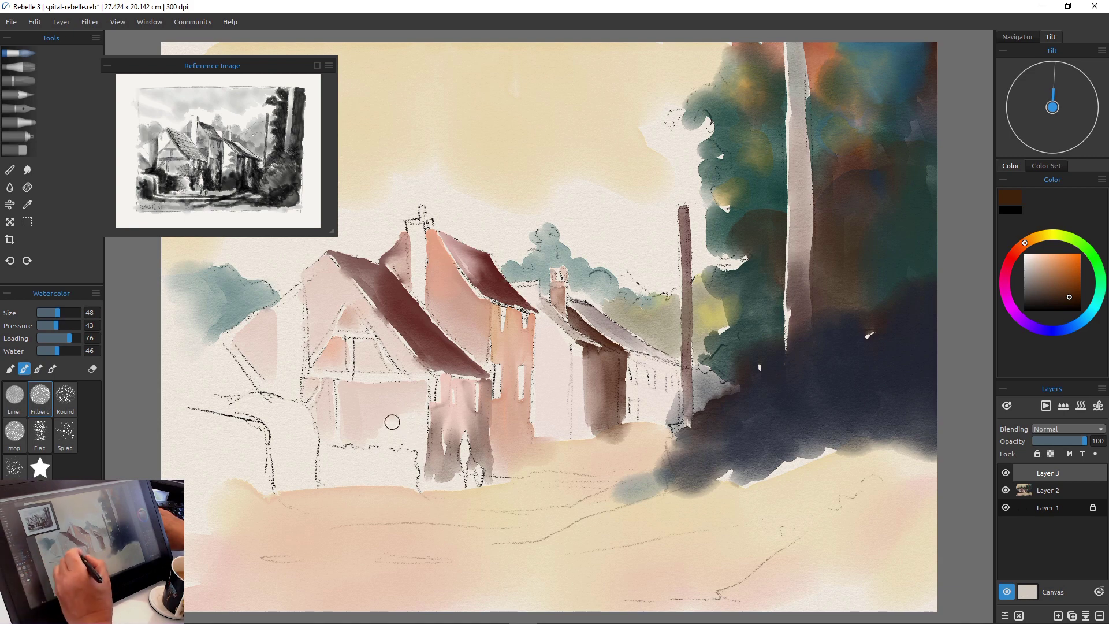
left_click_drag(387, 418, 403, 438)
key("bracketleft")
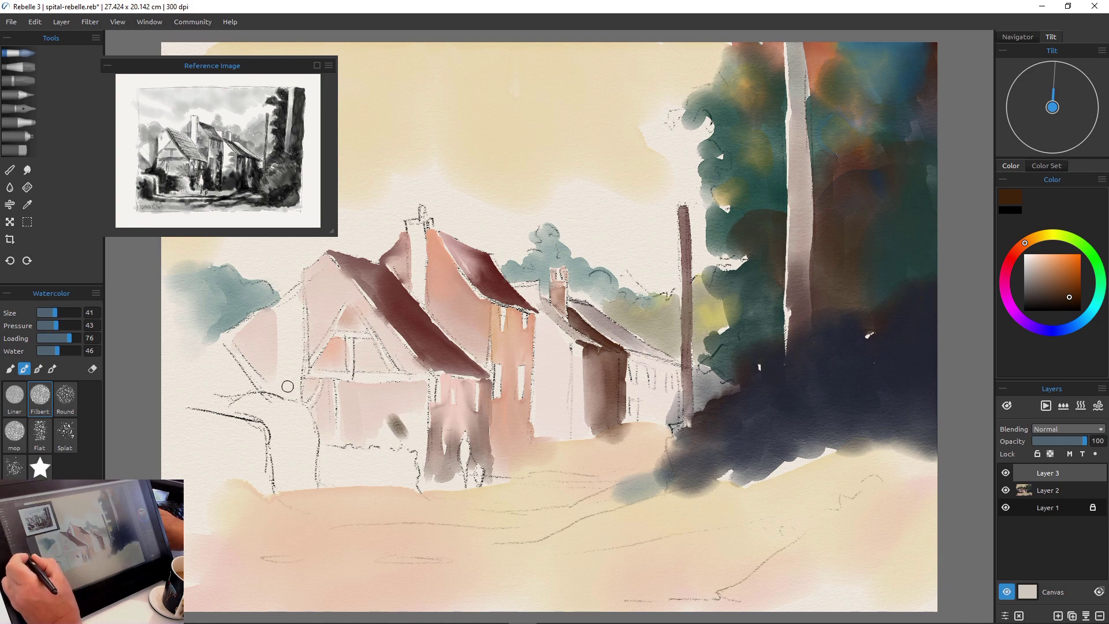
left_click_drag(388, 411, 414, 428)
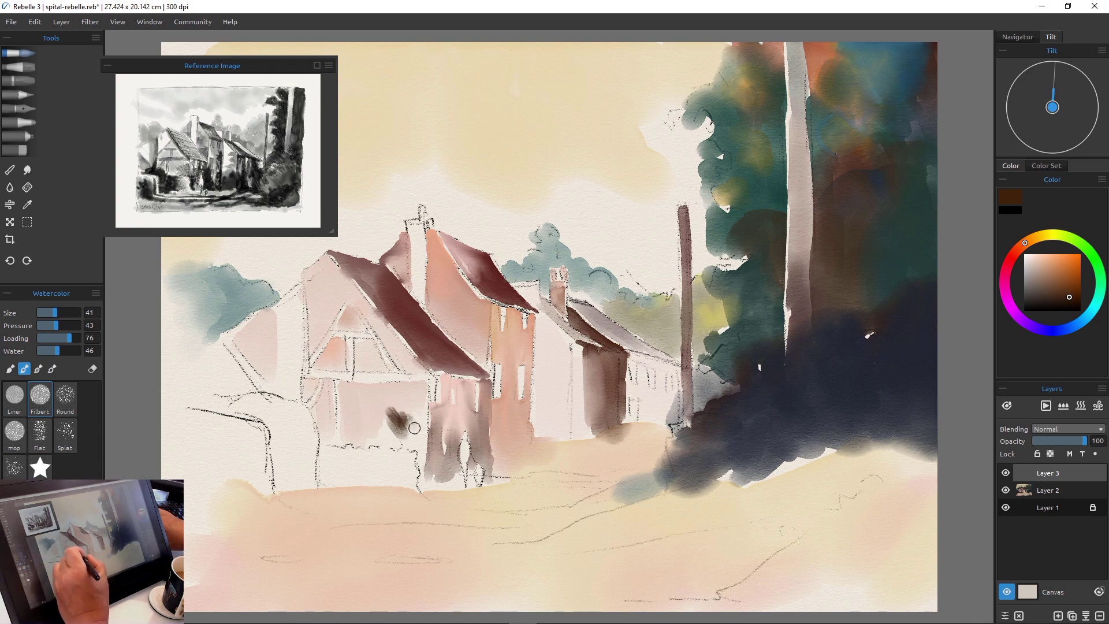
Reduce the brush to size 22 and build up the shrub's leafy outline above the garden wall.
key("bracketleft")
key("bracketleft")
key("bracketleft")
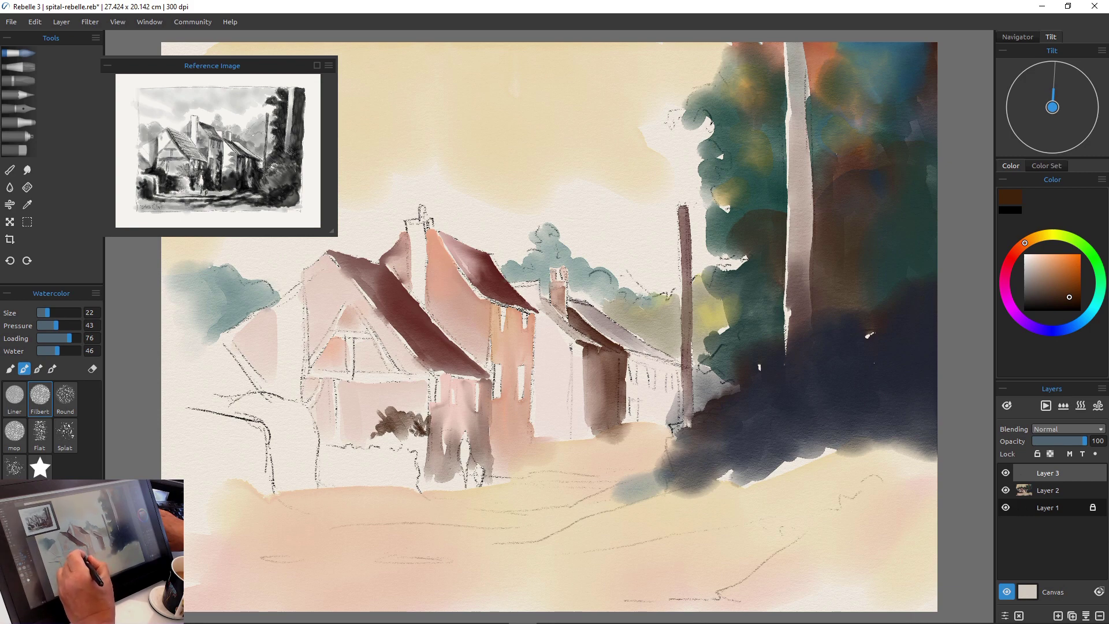
left_click_drag(423, 444, 413, 422)
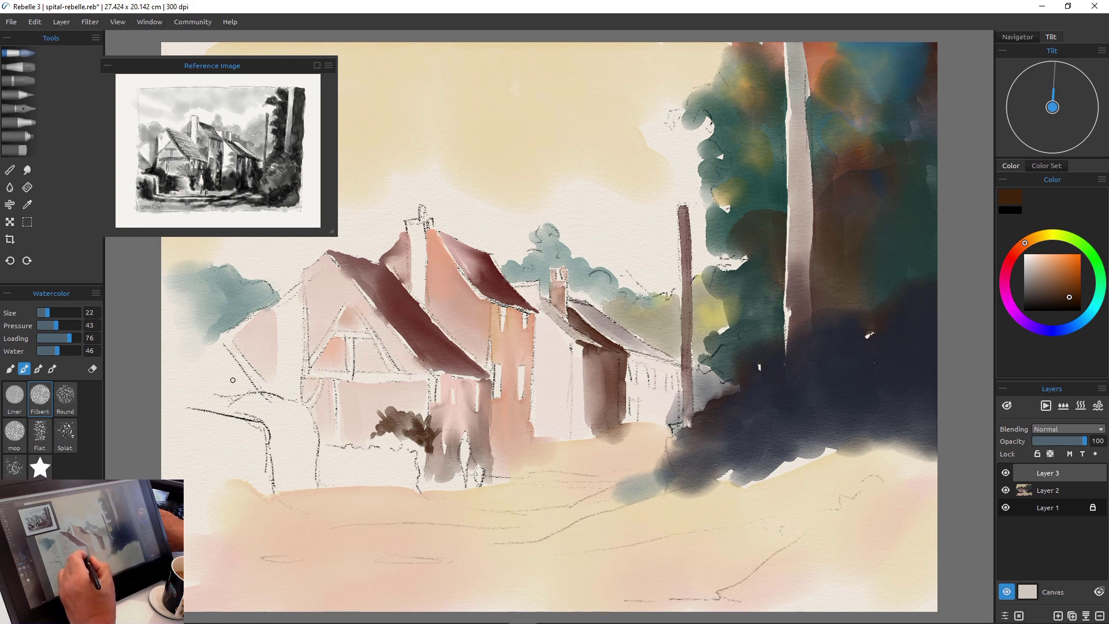
Enlarge the brush to size 39 and extend the dark brown shrub down the wall's end to the ground, filling its body.
key("bracketright")
mouse_move(403, 434)
left_mouse_down()
mouse_move(373, 433)
mouse_move(412, 441)
mouse_move(424, 464)
mouse_move(423, 446)
mouse_move(431, 449)
mouse_move(423, 485)
mouse_move(450, 485)
left_mouse_up()
key("bracketleft")
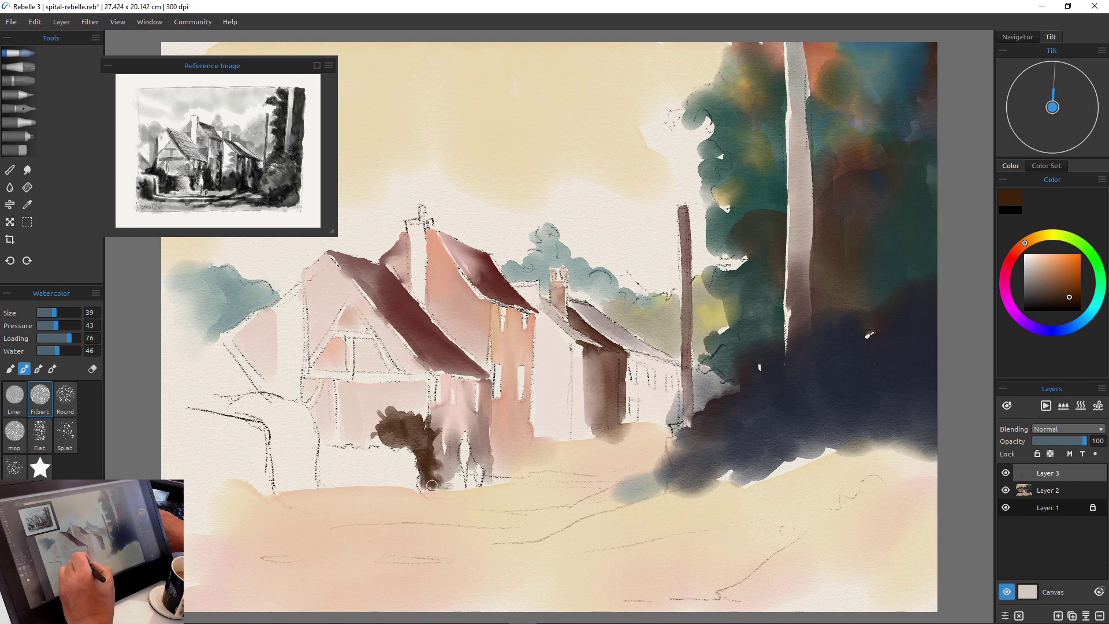
mouse_move(384, 440)
left_mouse_down()
mouse_move(371, 419)
mouse_move(422, 448)
mouse_move(422, 434)
mouse_move(421, 462)
left_mouse_up()
Blend dark blue and dark green touches into the brown shrub, from its crown down to its base.
left_click(1068, 327)
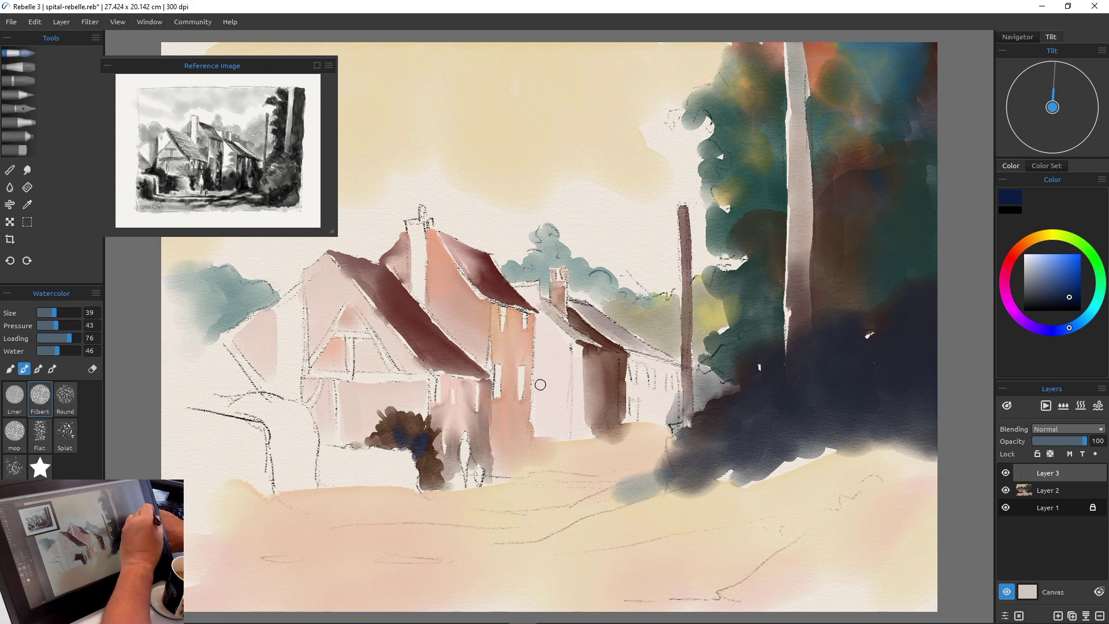
left_click(1099, 294)
mouse_move(386, 413)
left_mouse_down()
mouse_move(399, 443)
mouse_move(402, 420)
mouse_move(415, 434)
mouse_move(393, 444)
mouse_move(372, 435)
mouse_move(424, 475)
left_mouse_up()
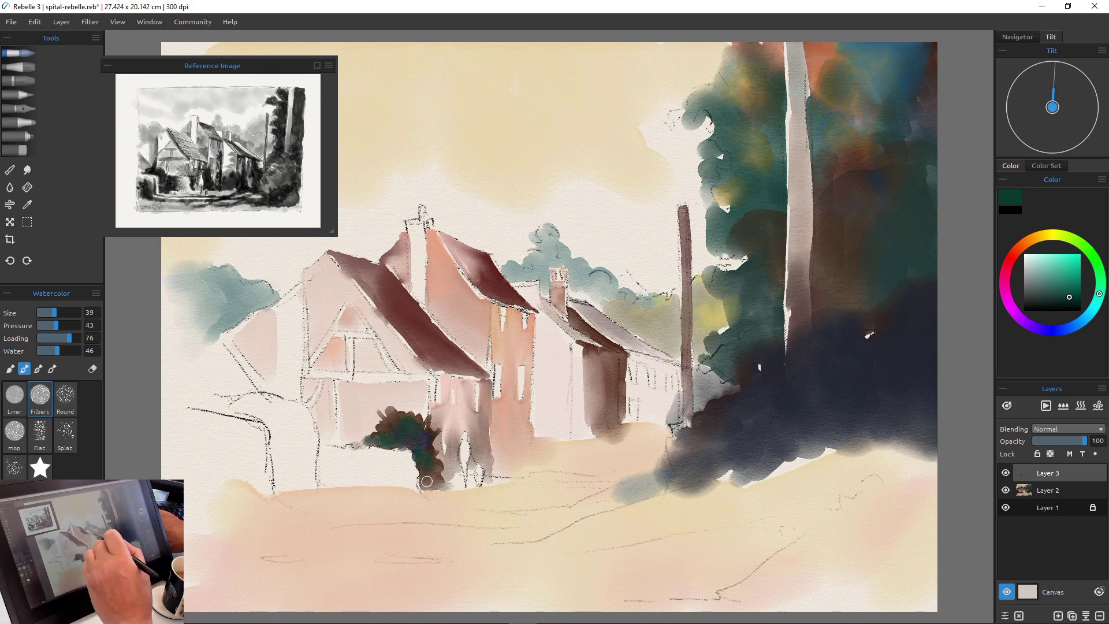
mouse_move(426, 480)
left_mouse_down()
mouse_move(460, 427)
mouse_move(459, 456)
left_mouse_up()
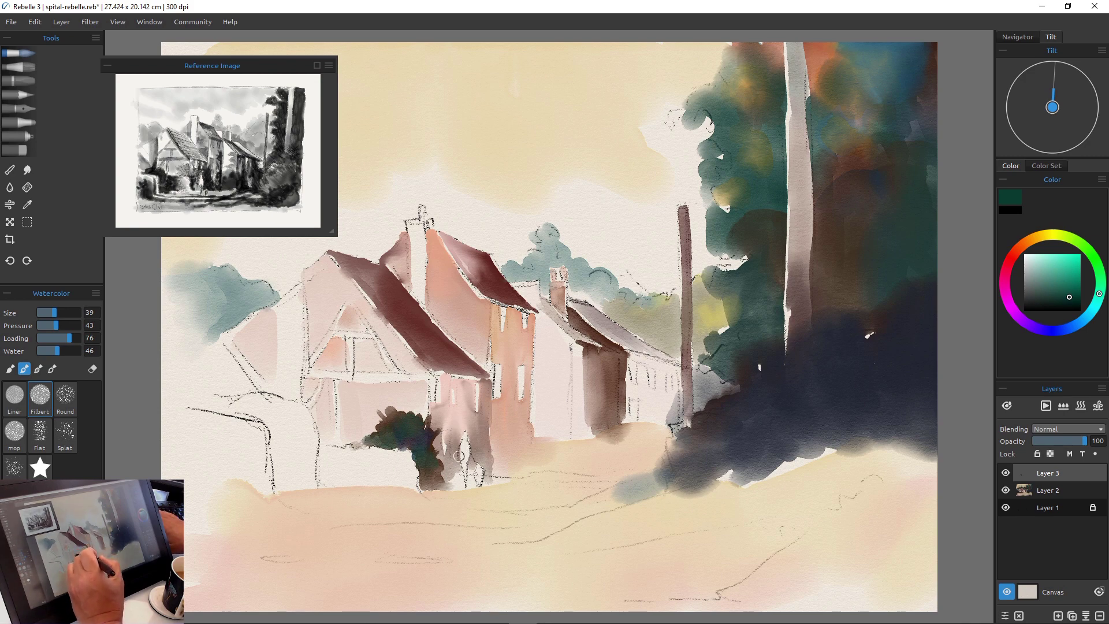
Reduce the brush to size 18 and paint the taller figure's lower body dark green beside the shrub.
key("bracketleft")
key("bracketleft")
key("bracketleft")
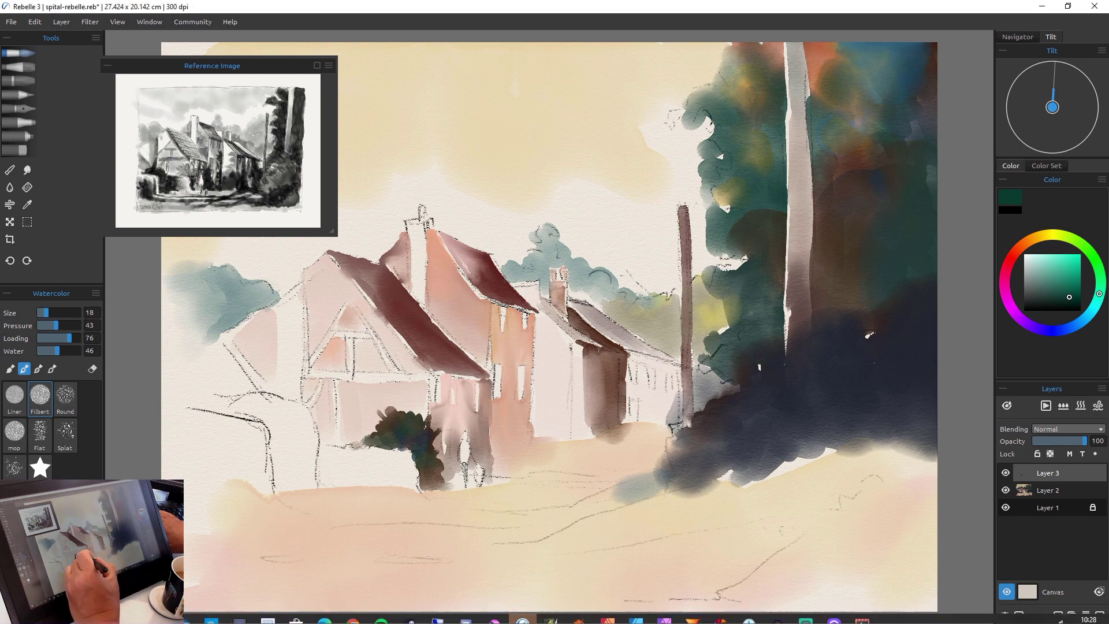
left_click_drag(464, 464, 466, 478)
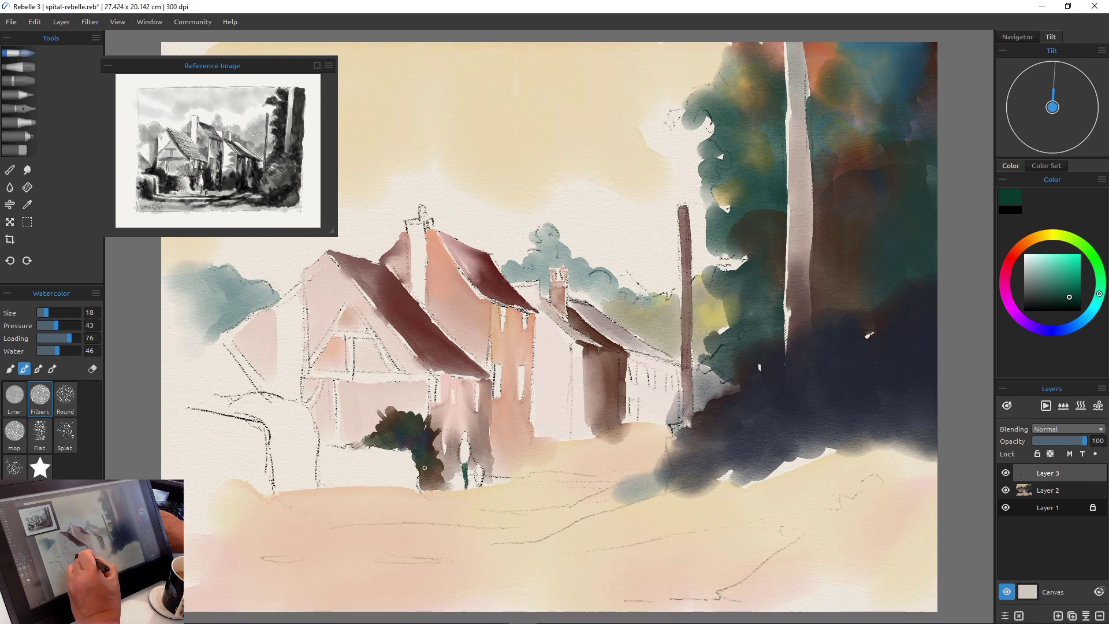
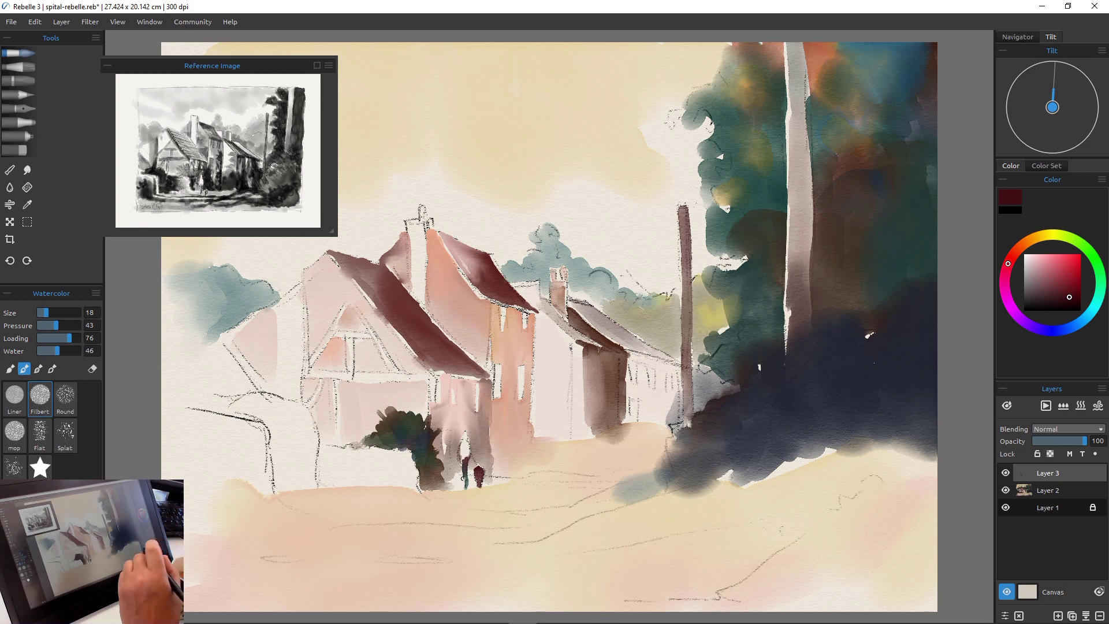
Choose a light golden tan, enlarge the brush to size 63 and wash it over the upper garden wall beside the shrub.
left_click(1044, 234)
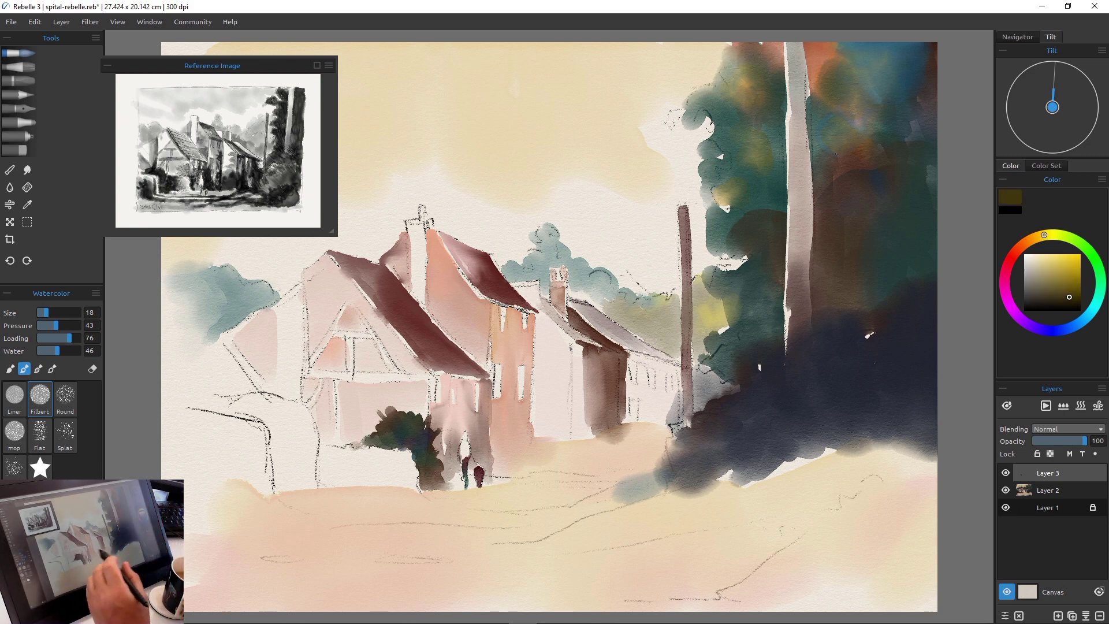
left_click(1052, 259)
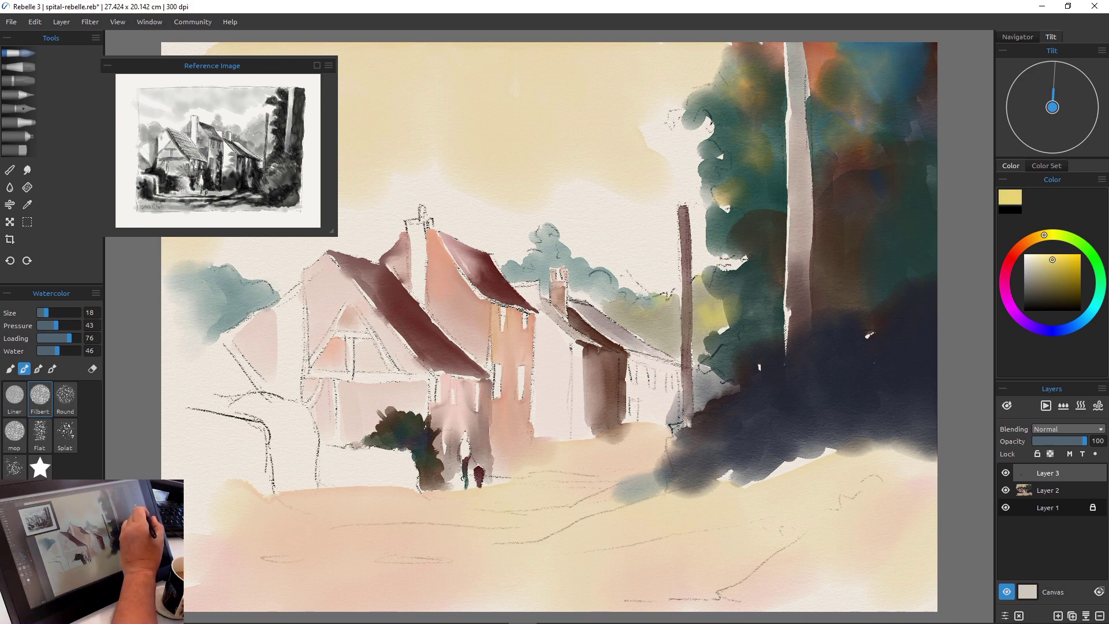
left_click(1048, 260)
left_click(1034, 237)
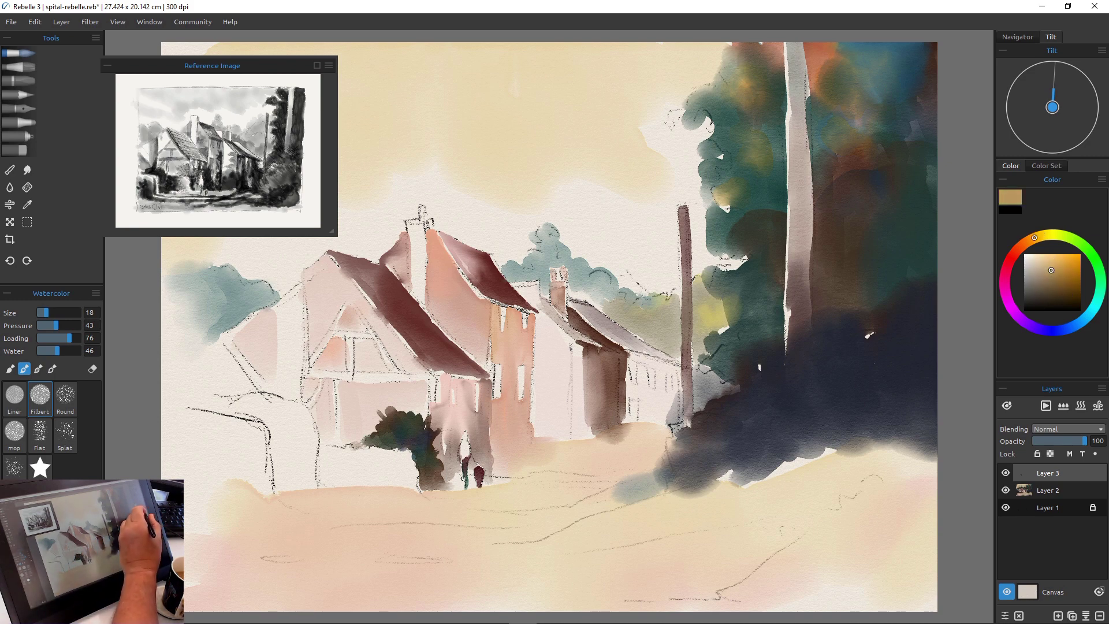
left_click(1048, 259)
left_click_drag(1048, 259, 1048, 261)
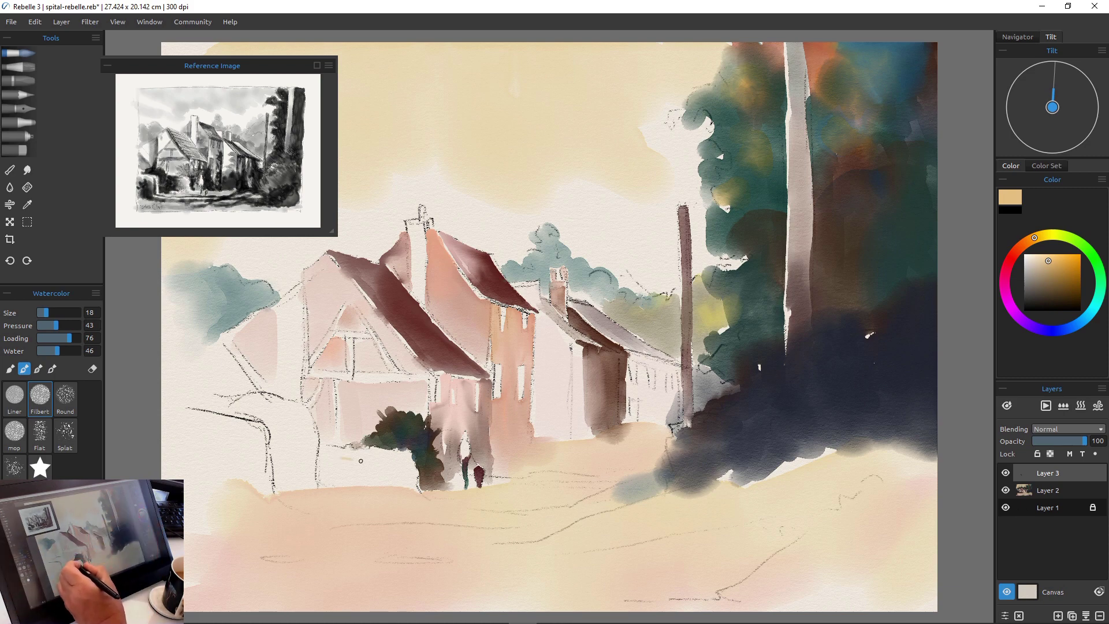
left_click(65, 312)
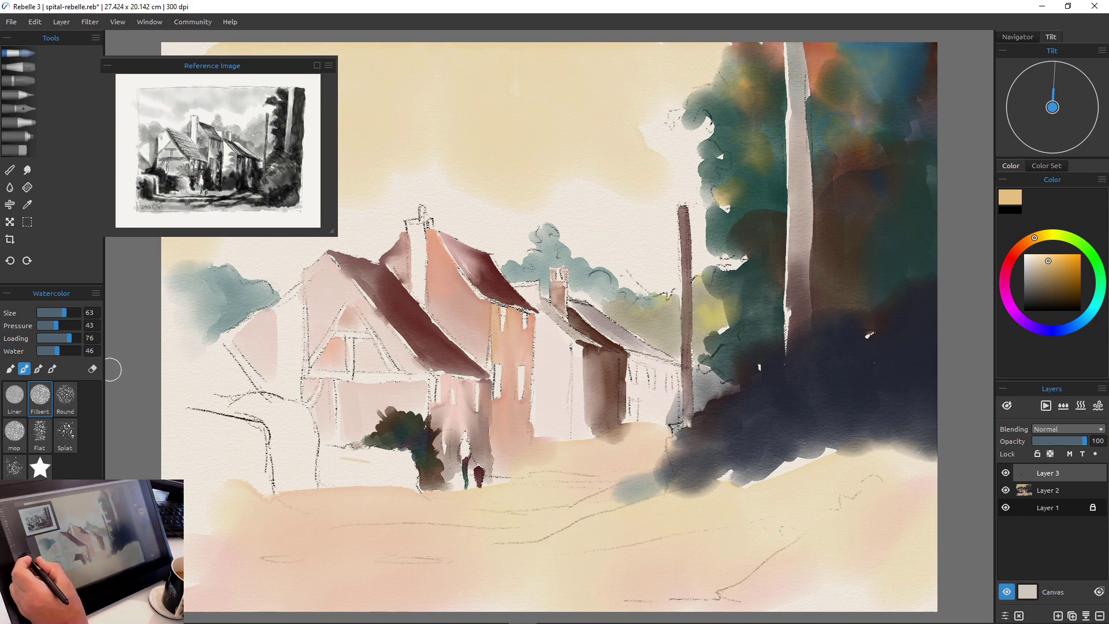
left_click_drag(351, 453, 387, 462)
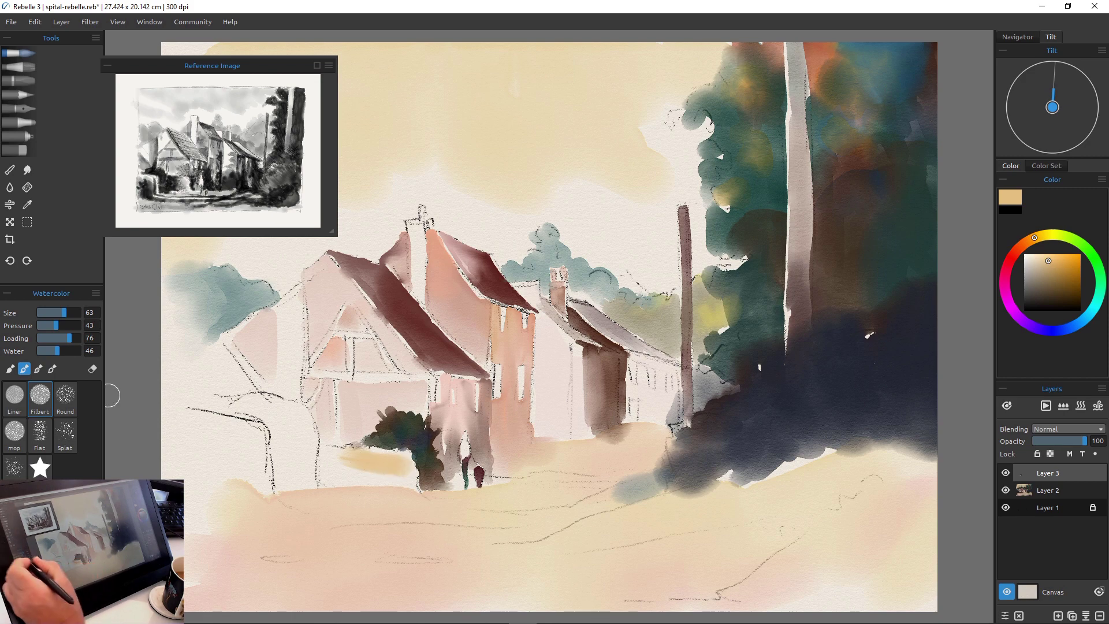
Reduce the brush to size 32 and extend the golden tan wash over the near end of the garden wall.
key("bracketleft")
key("bracketleft")
key("bracketleft")
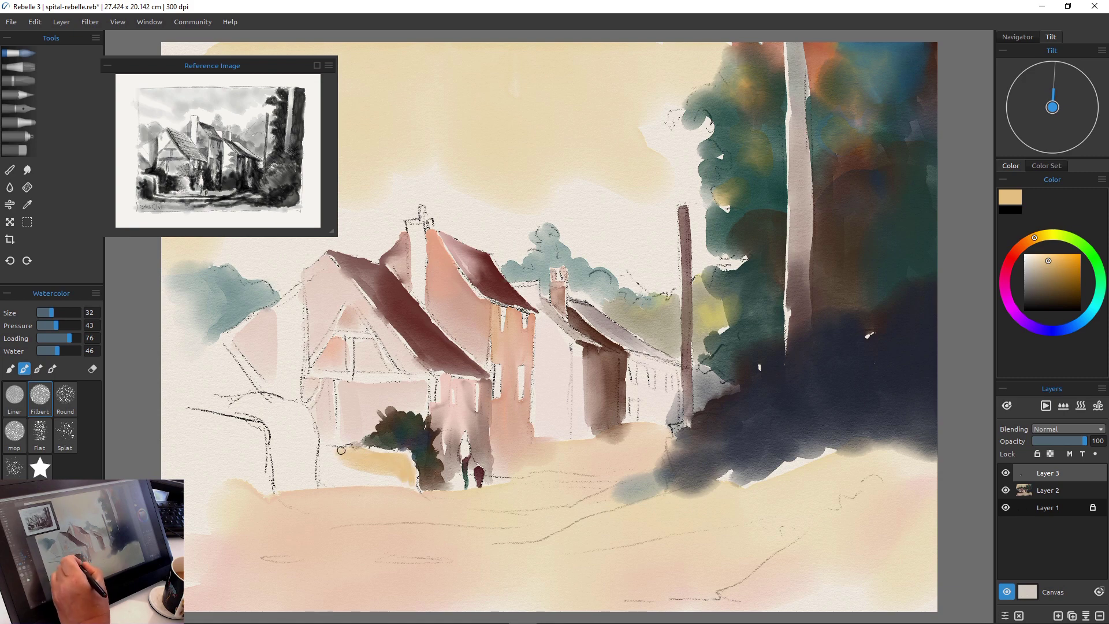
left_click_drag(334, 450, 343, 467)
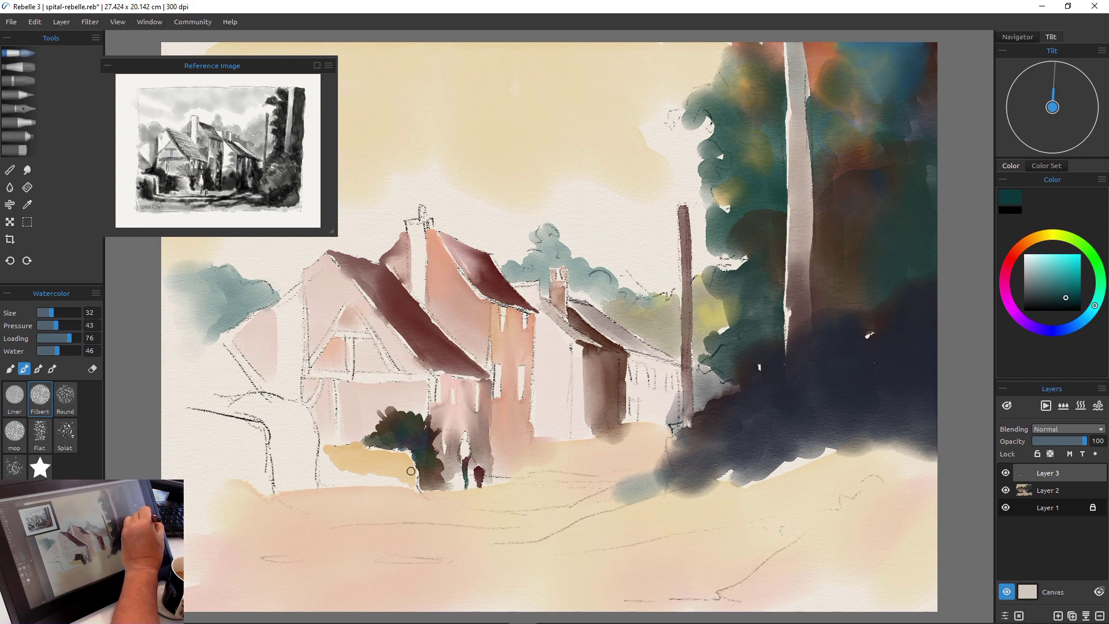
Try a dark green wash over the garden wall, with a dark blue touch at its near end.
mouse_move(346, 461)
left_mouse_down()
mouse_move(336, 453)
mouse_move(319, 476)
mouse_move(340, 460)
mouse_move(397, 476)
mouse_move(326, 482)
mouse_move(386, 478)
mouse_move(346, 484)
left_mouse_up()
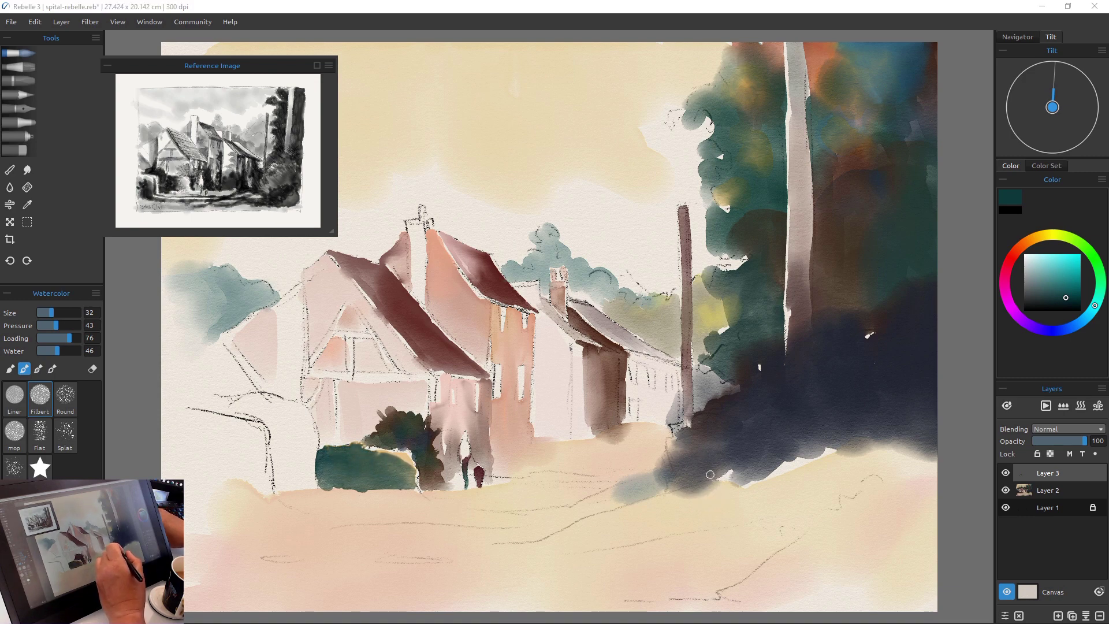
key("ctrl")
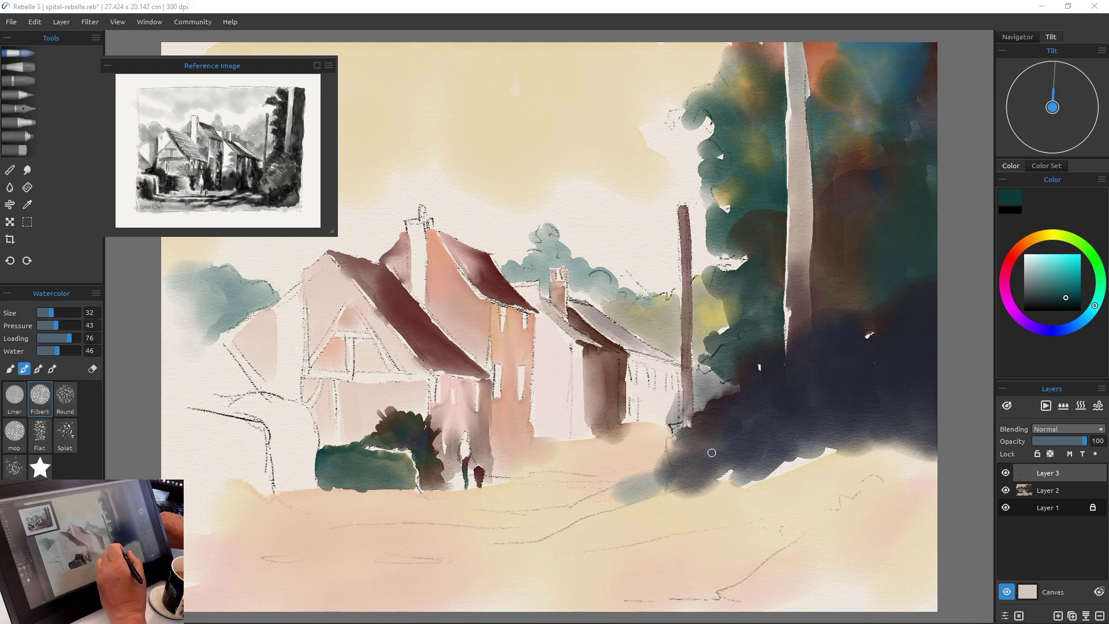
key("super")
left_click(711, 453, "ctrl")
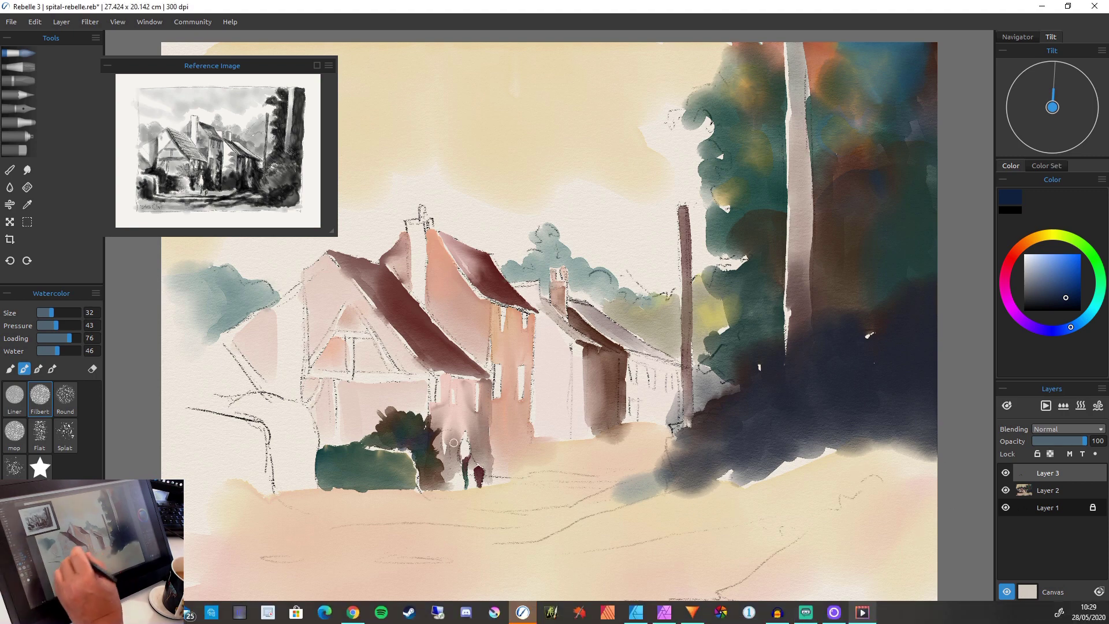
left_click_drag(339, 461, 331, 474)
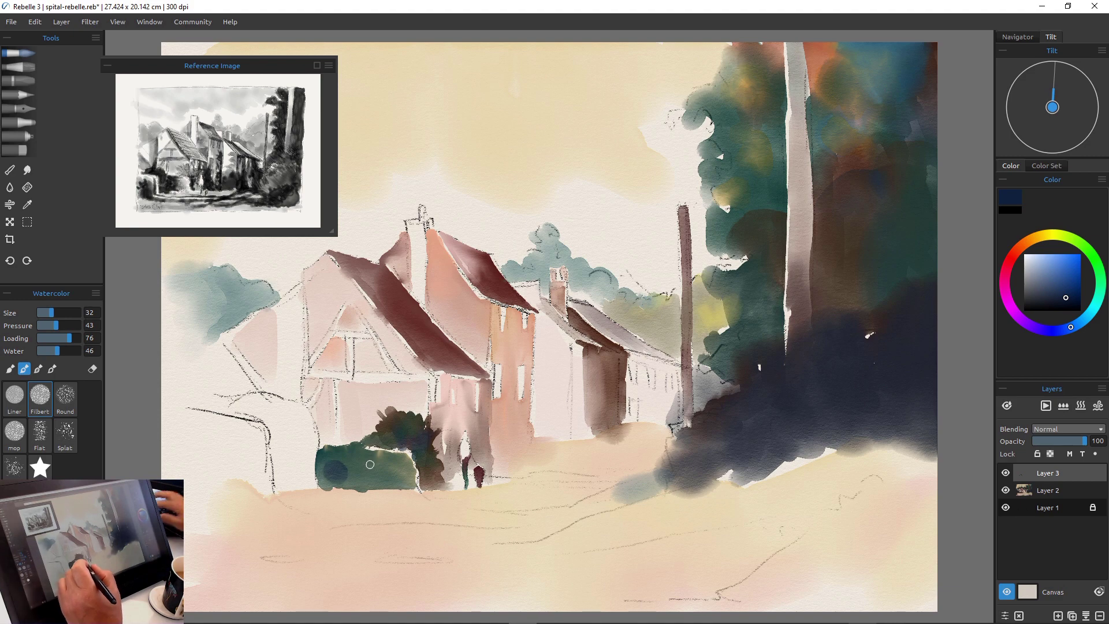
Undo the dark blue touch and the dark green wash on the garden wall.
key("ctrl+z")
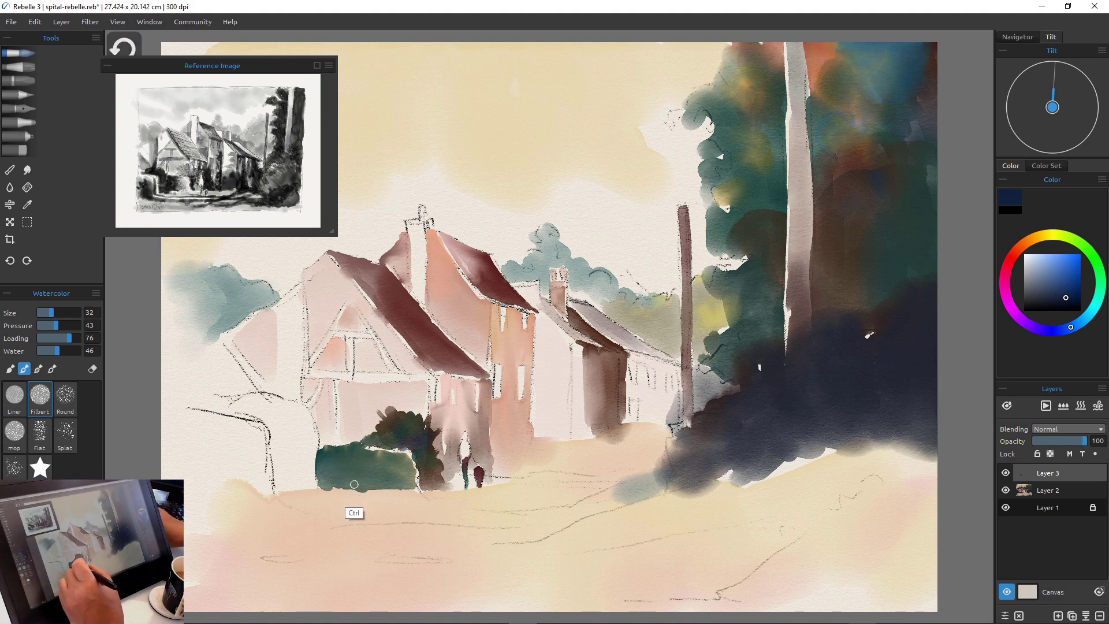
key("ctrl+z")
key("ctrl+z")
key("ctrl+z")
key("ctrl+z")
key("ctrl+z")
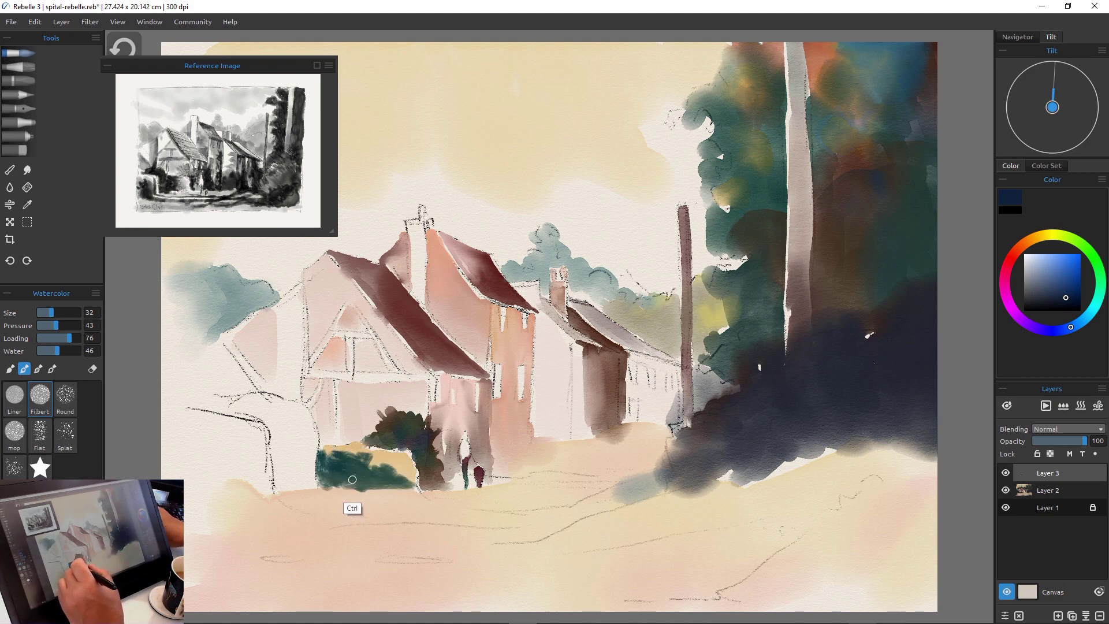
key("ctrl+z")
key("ctrl+z")
key("ctrl+z")
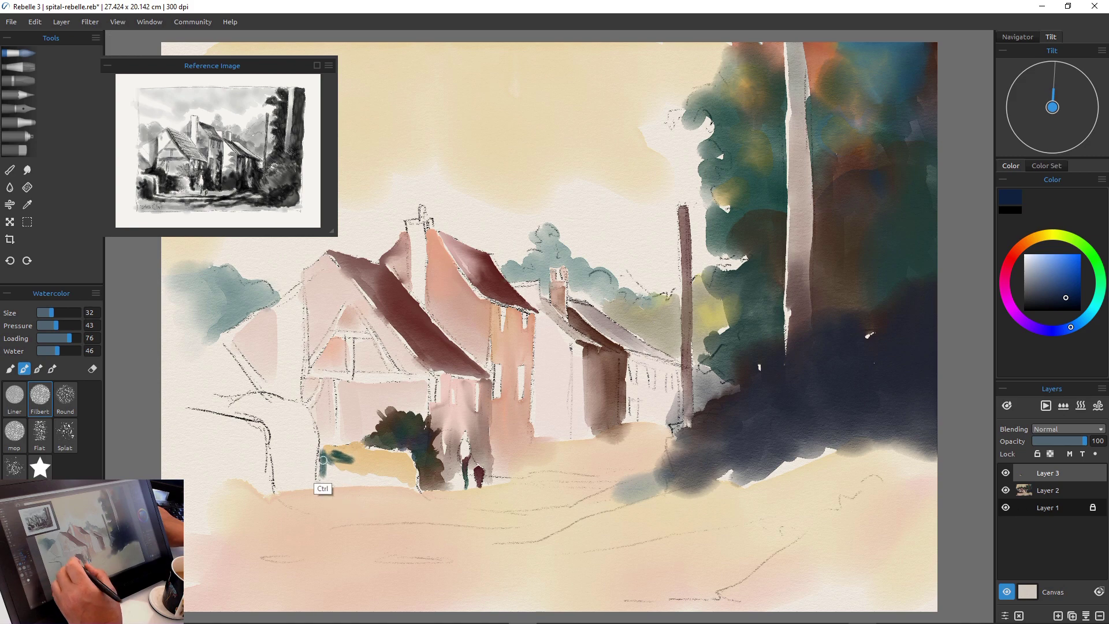
Paint dark blue over most of the garden wall and soften its upper part with a light golden tan.
mouse_move(324, 459)
left_mouse_down()
mouse_move(408, 485)
mouse_move(362, 483)
mouse_move(354, 474)
mouse_move(377, 475)
mouse_move(320, 458)
mouse_move(335, 483)
mouse_move(323, 470)
mouse_move(322, 485)
mouse_move(329, 469)
mouse_move(384, 476)
left_mouse_up()
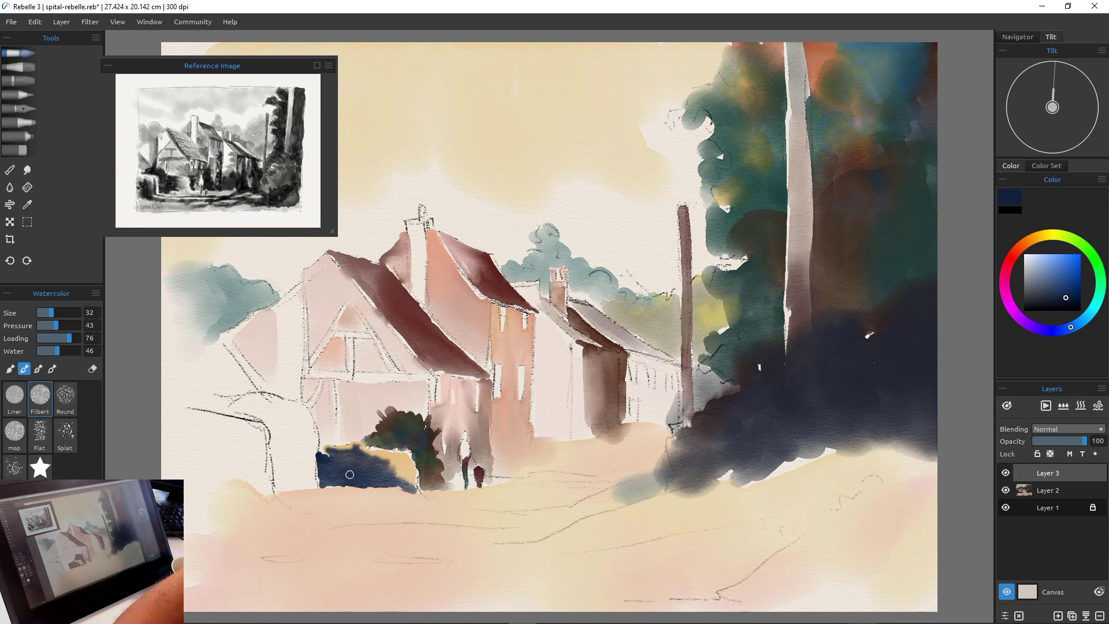
left_click(1048, 234)
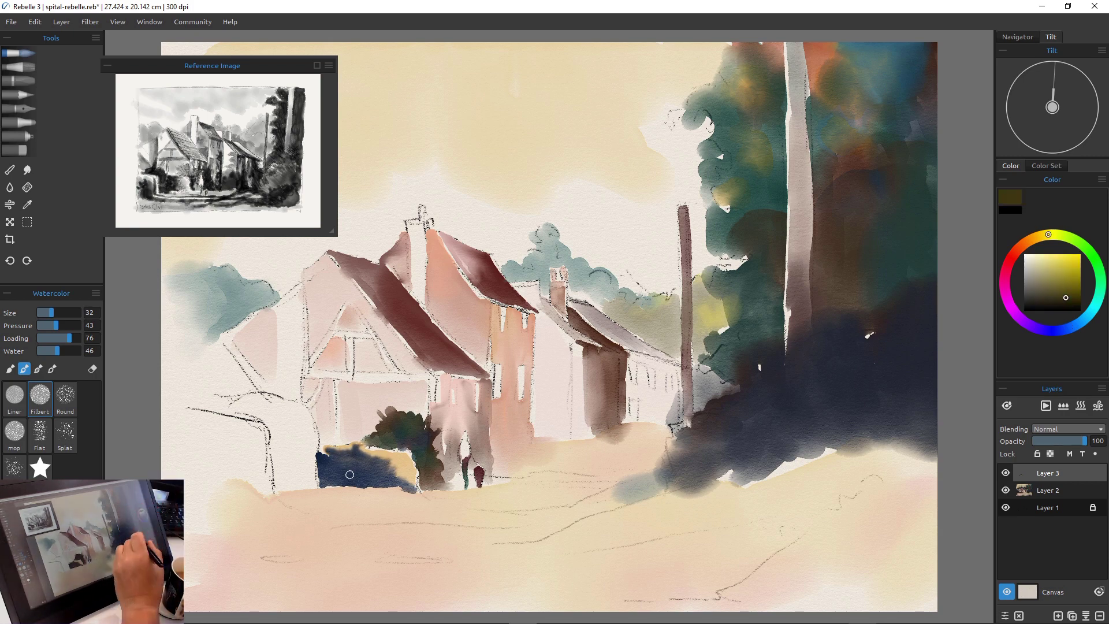
left_click(1042, 263)
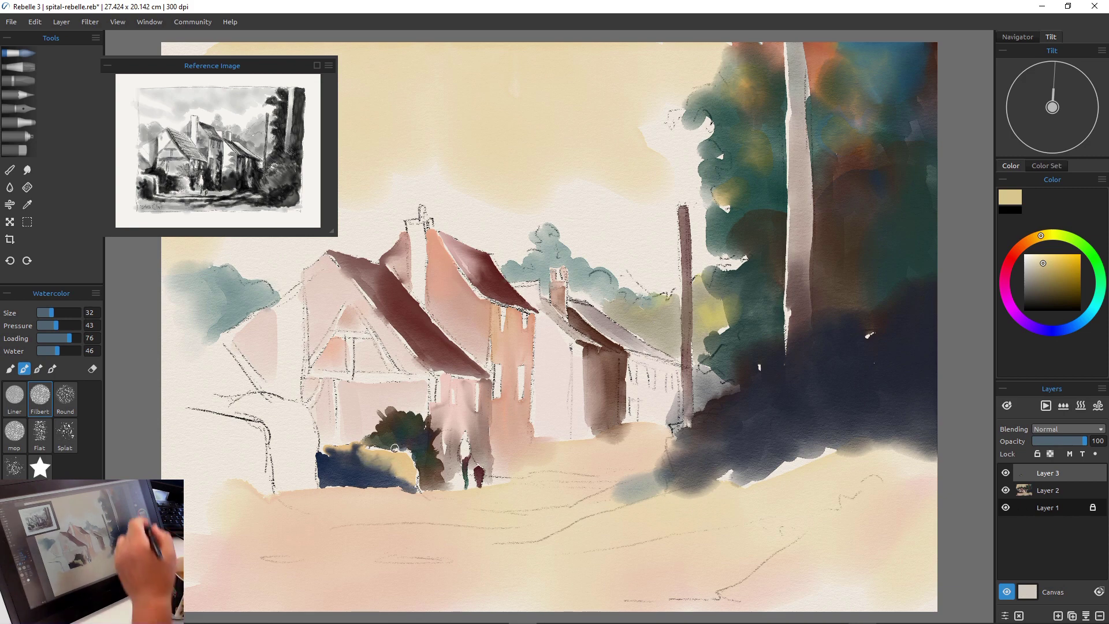
Choose a muted reddish brown and blend touches of it into the wall's blue wash.
left_click(1019, 248)
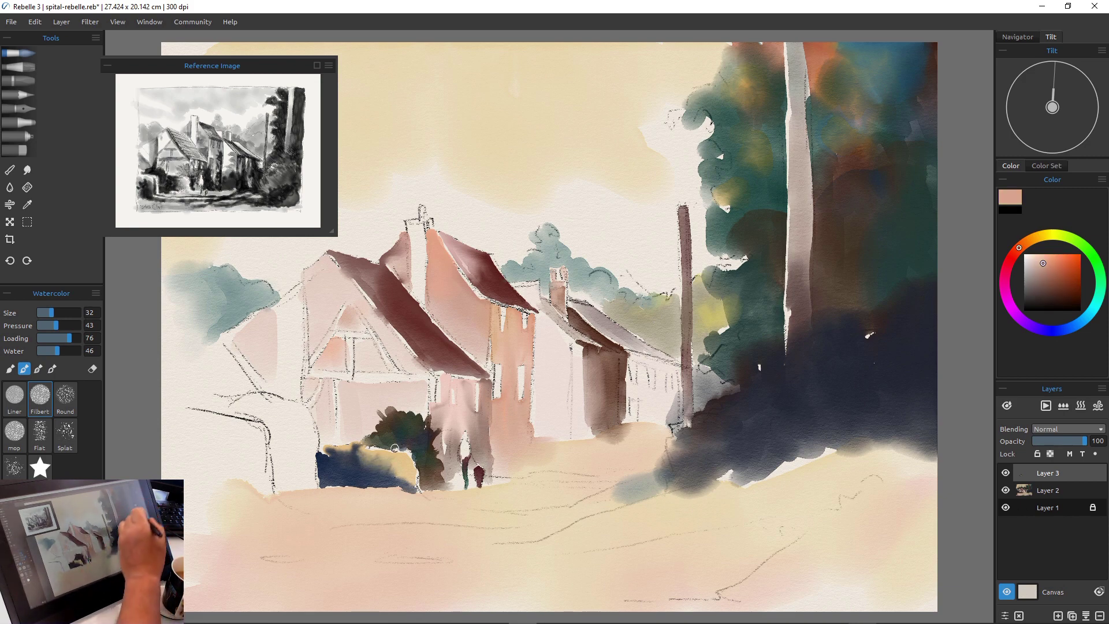
left_click(1052, 265)
left_click(1055, 274)
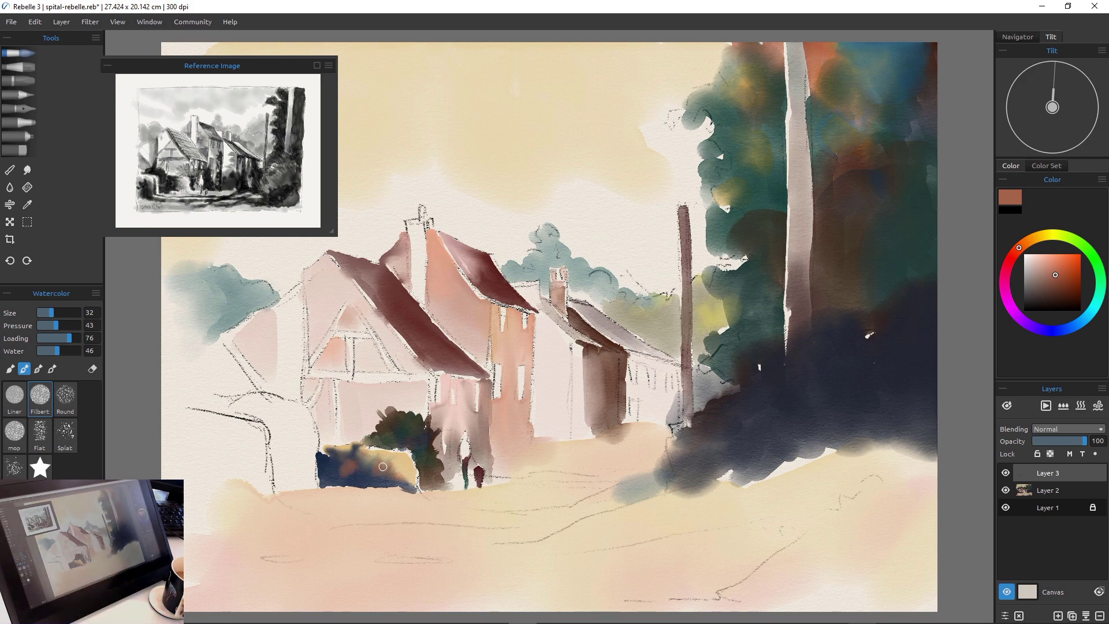
Choose a very dark green, enlarge the brush to size 55 and paint the rounded hedge beside the garden wall down to the ground.
left_click(1097, 299)
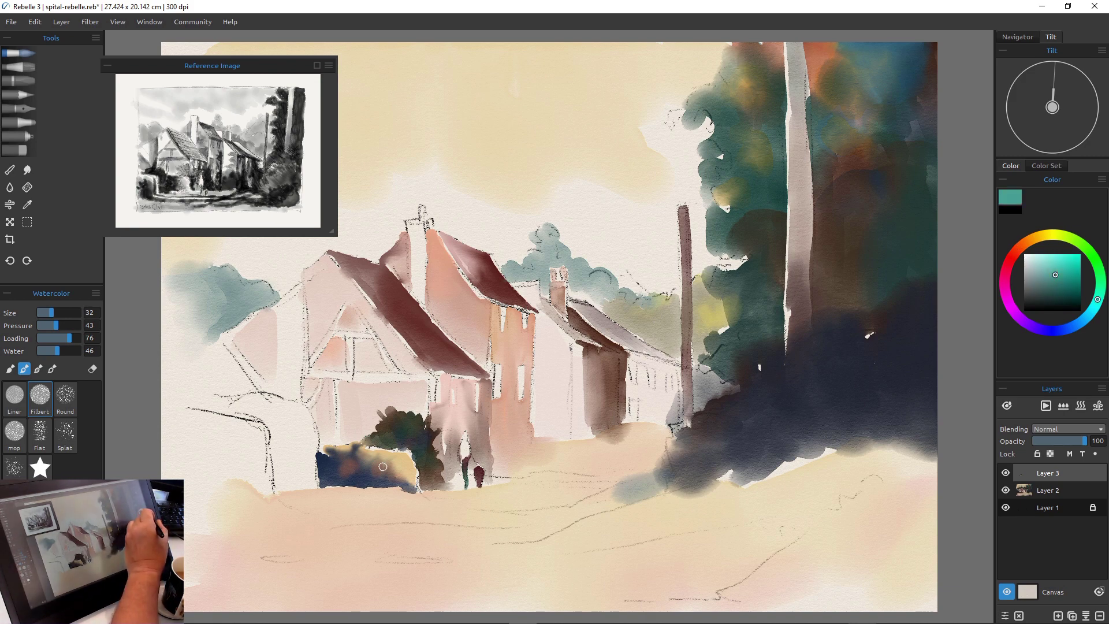
left_click_drag(1055, 275, 1055, 300)
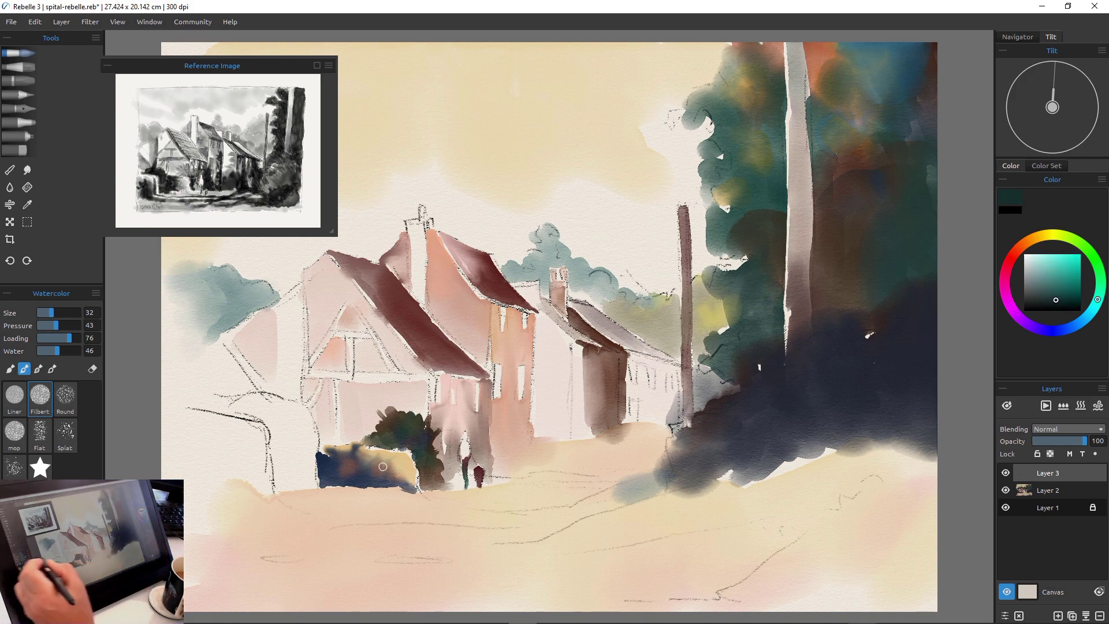
key("bracketright")
key("bracketright")
key("bracketright")
mouse_move(264, 415)
left_mouse_down()
mouse_move(233, 404)
mouse_move(278, 412)
mouse_move(282, 468)
mouse_move(282, 426)
mouse_move(305, 437)
mouse_move(301, 461)
mouse_move(319, 481)
mouse_move(298, 470)
mouse_move(295, 479)
mouse_move(283, 457)
mouse_move(287, 482)
mouse_move(321, 466)
mouse_move(289, 488)
mouse_move(304, 477)
mouse_move(282, 408)
mouse_move(307, 438)
mouse_move(293, 414)
mouse_move(295, 459)
left_mouse_up()
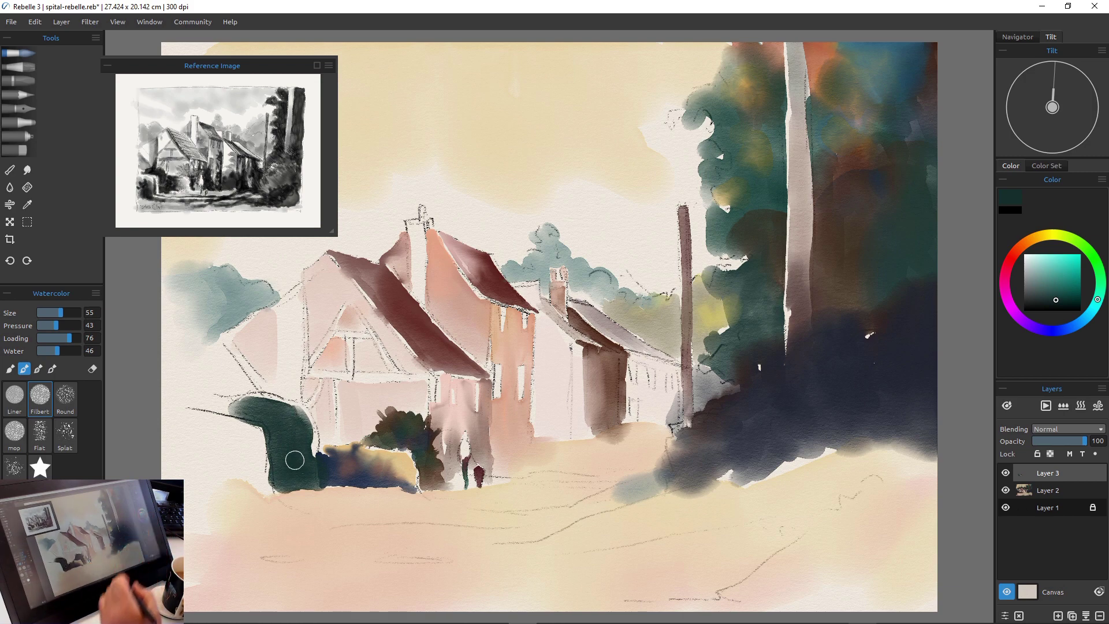
left_click_drag(238, 412, 300, 403)
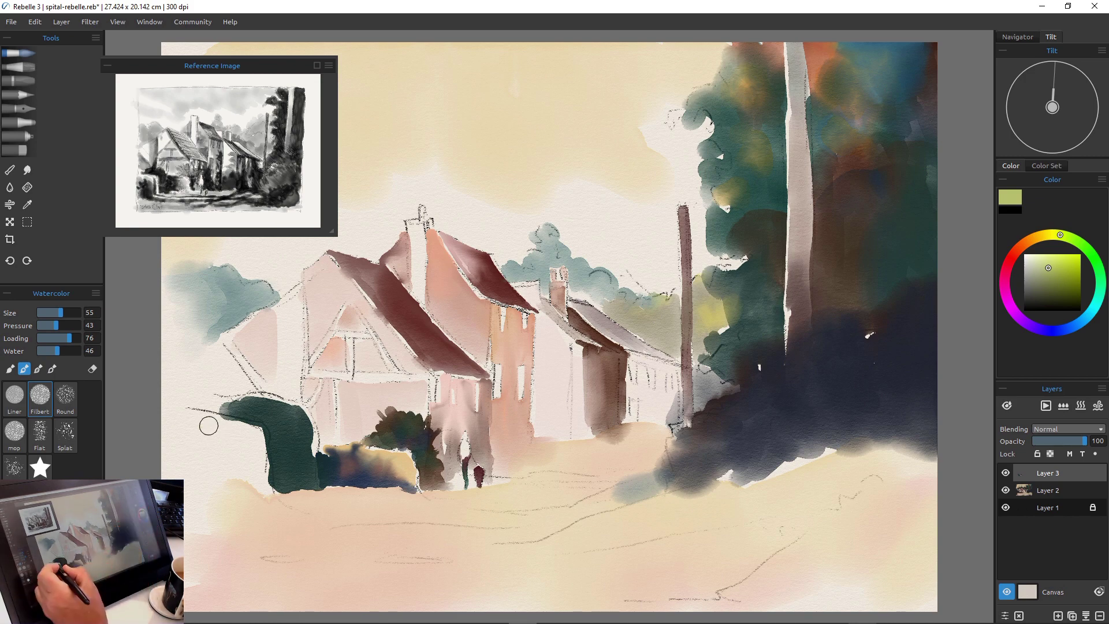
Paint the outermost bush beside the hedge with a light yellow-green patch surrounded by dark teal foliage.
mouse_move(206, 426)
left_mouse_down()
mouse_move(252, 433)
mouse_move(260, 473)
left_mouse_up()
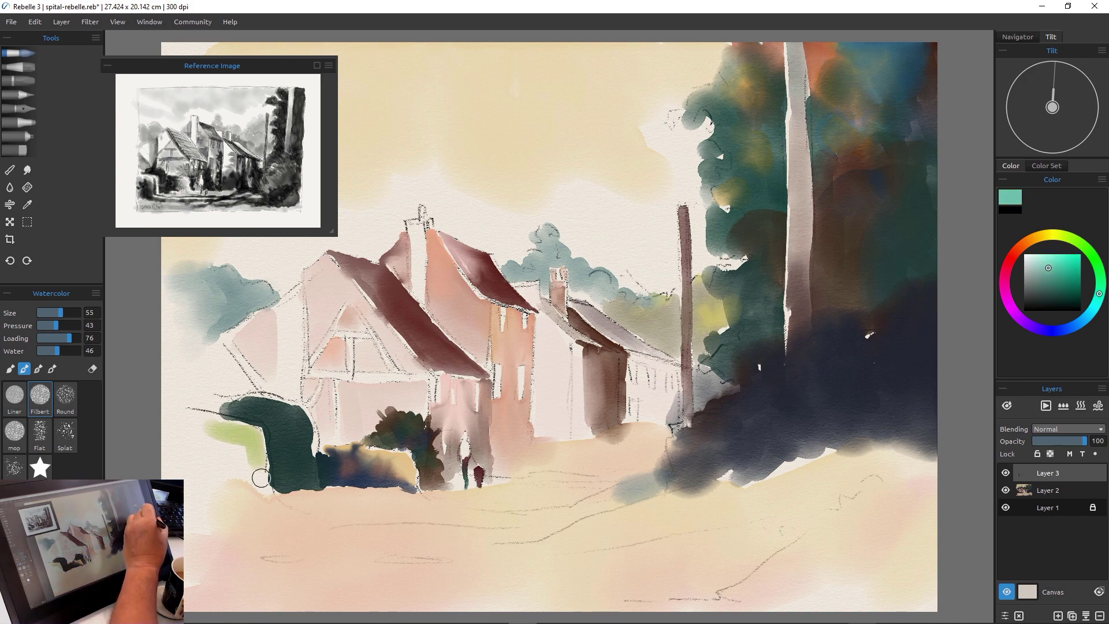
left_click(261, 477, "alt")
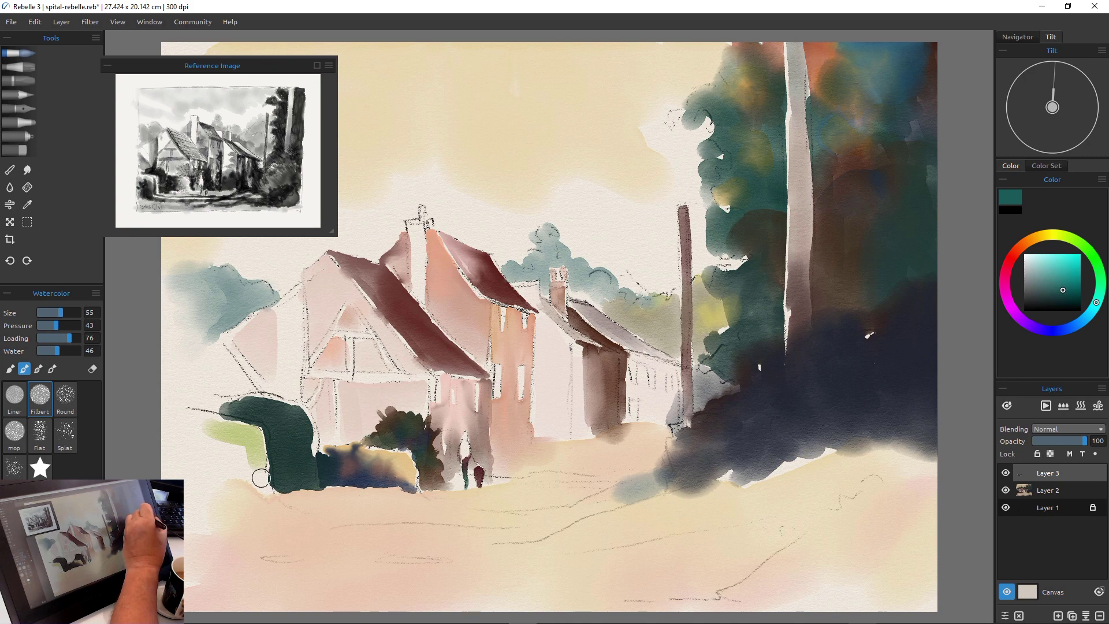
left_click(260, 477, "alt")
left_click(260, 477, "alt")
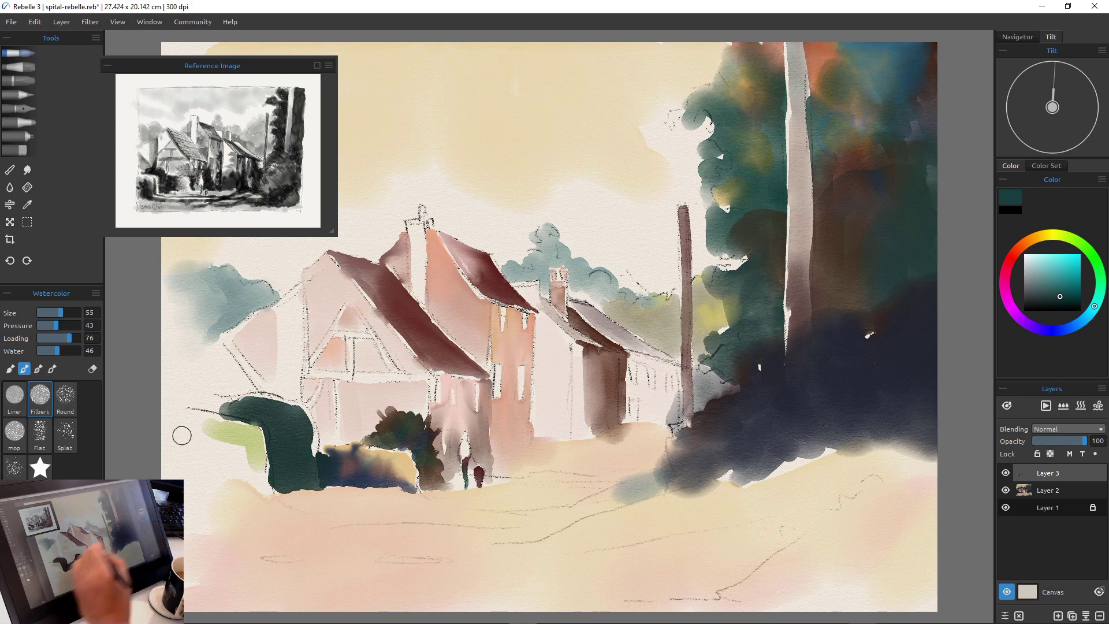
left_click_drag(181, 434, 241, 459)
mouse_move(181, 428)
left_mouse_down()
mouse_move(195, 467)
mouse_move(188, 428)
mouse_move(233, 482)
mouse_move(193, 446)
mouse_move(188, 488)
mouse_move(248, 458)
mouse_move(264, 487)
mouse_move(199, 488)
mouse_move(197, 462)
left_mouse_up()
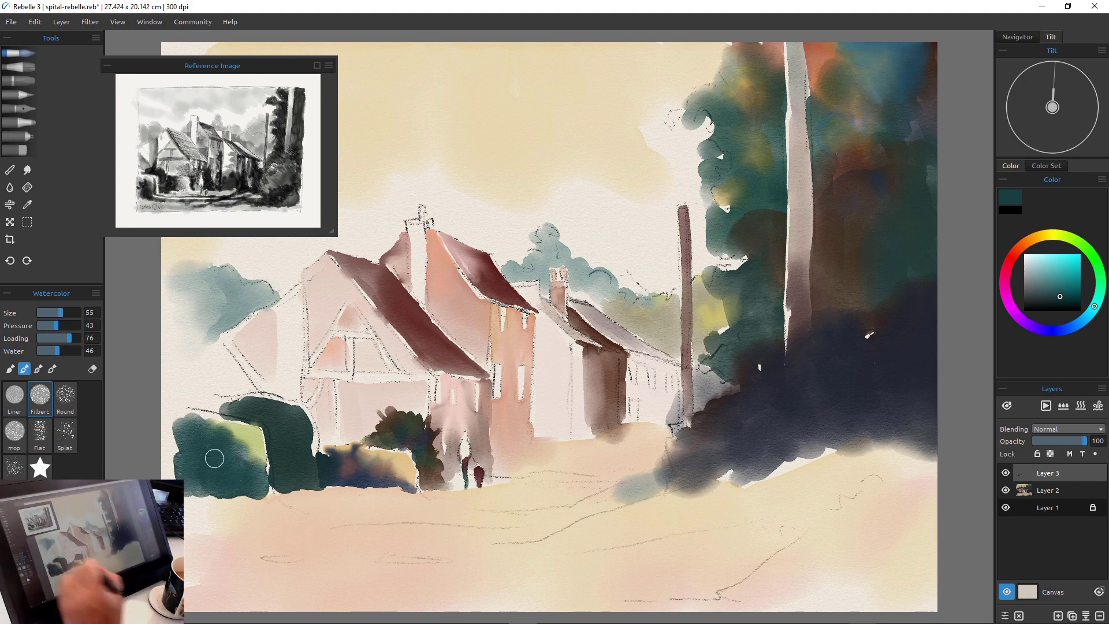
mouse_move(205, 417)
left_mouse_down()
mouse_move(174, 406)
mouse_move(205, 408)
mouse_move(231, 448)
left_mouse_up()
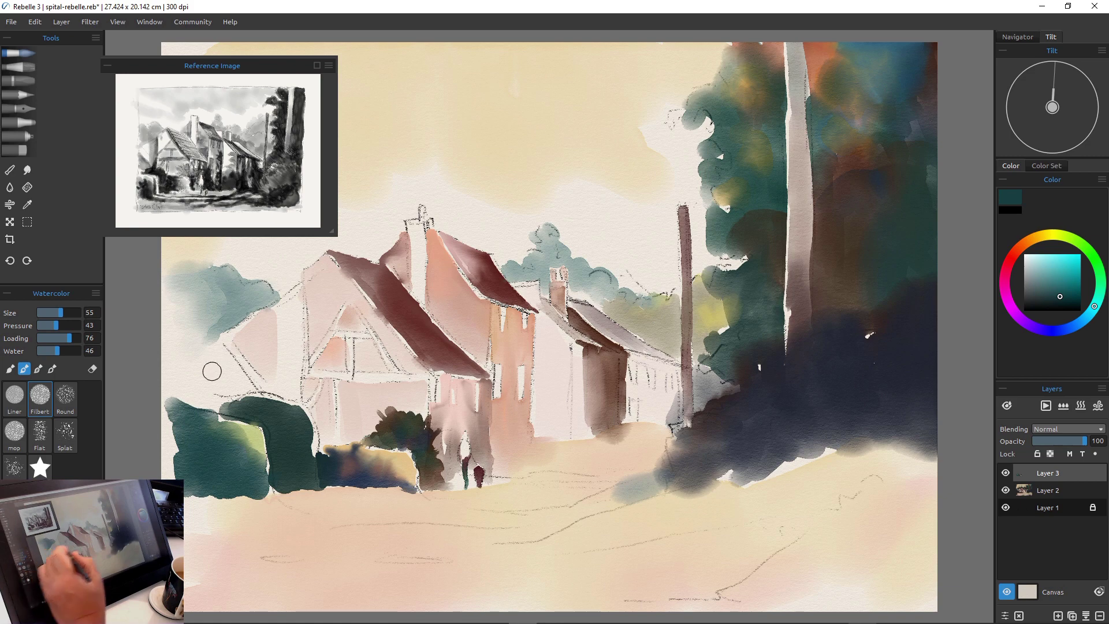
Choose a dark reddish brown, reduce the brush to size 36 and fill the area between the cottage gable, bushes and canvas edge.
left_click(1015, 250)
left_click(1044, 290)
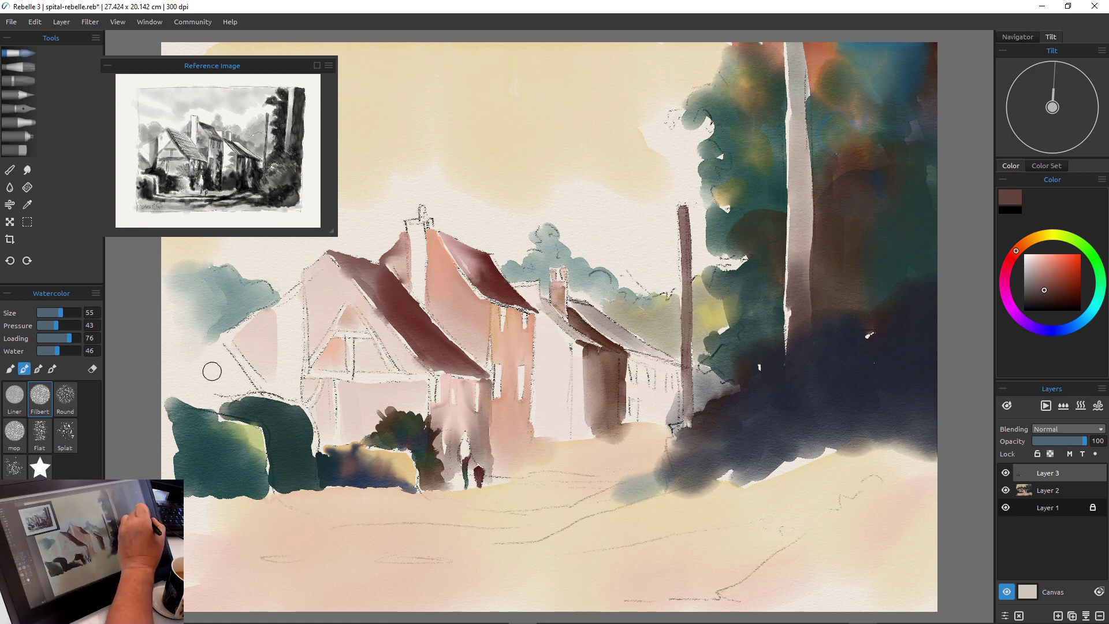
mouse_move(221, 349)
left_mouse_down()
mouse_move(245, 383)
mouse_move(226, 368)
mouse_move(239, 393)
mouse_move(241, 380)
mouse_move(252, 387)
mouse_move(209, 394)
left_mouse_up()
key("bracketleft")
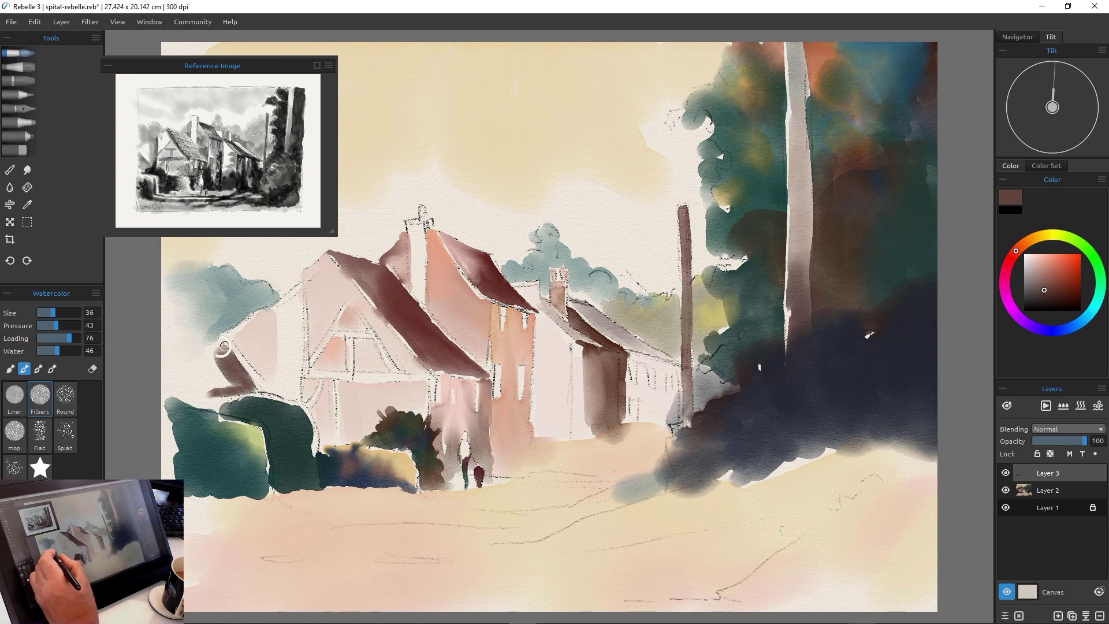
mouse_move(225, 347)
left_mouse_down()
mouse_move(196, 349)
mouse_move(218, 364)
mouse_move(216, 353)
mouse_move(194, 358)
mouse_move(231, 385)
mouse_move(216, 389)
left_mouse_up()
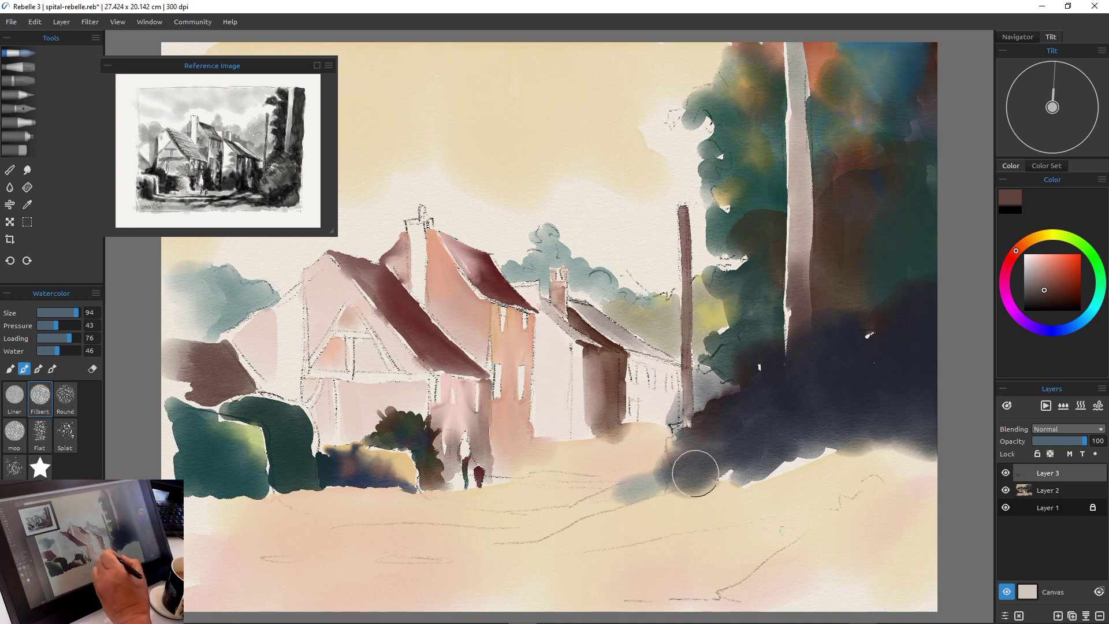
Sweep a reddish-brown shadow across the road from the base of the dark foliage, tapering its far end with smaller brush sizes.
mouse_move(693, 465)
left_mouse_down()
mouse_move(489, 535)
mouse_move(440, 529)
mouse_move(497, 535)
mouse_move(338, 528)
mouse_move(656, 512)
left_mouse_up()
key("bracketleft")
key("bracketleft")
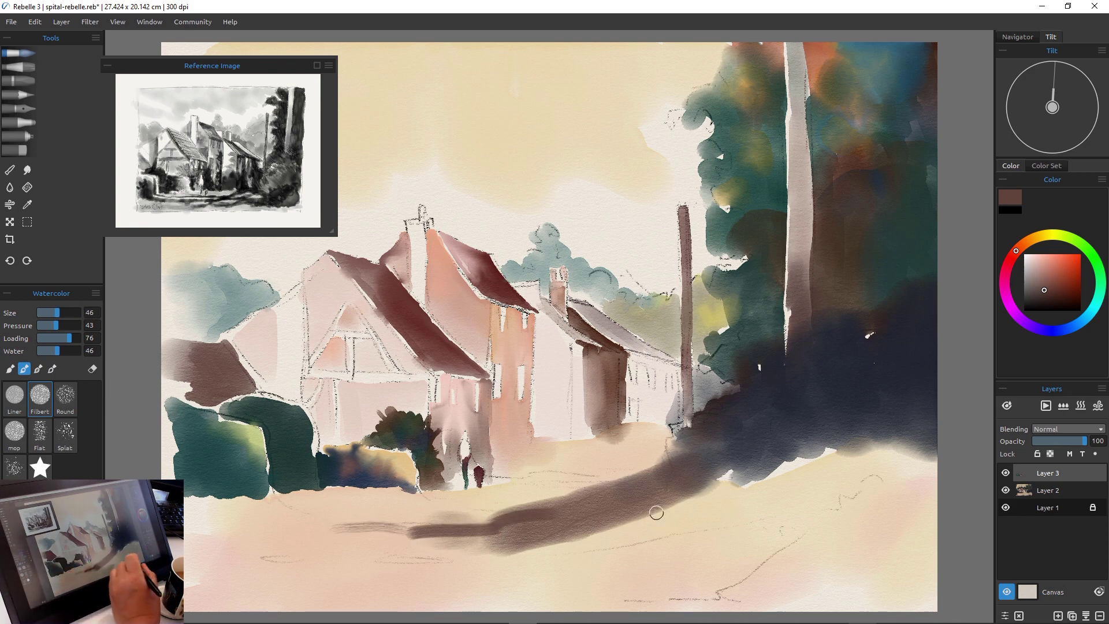
Enlarge the brush to size 70, paint a second brown shadow across the foreground road and blend dark blue touches into both shadows.
key("bracketright")
key("bracketright")
key("bracketright")
key("bracketright")
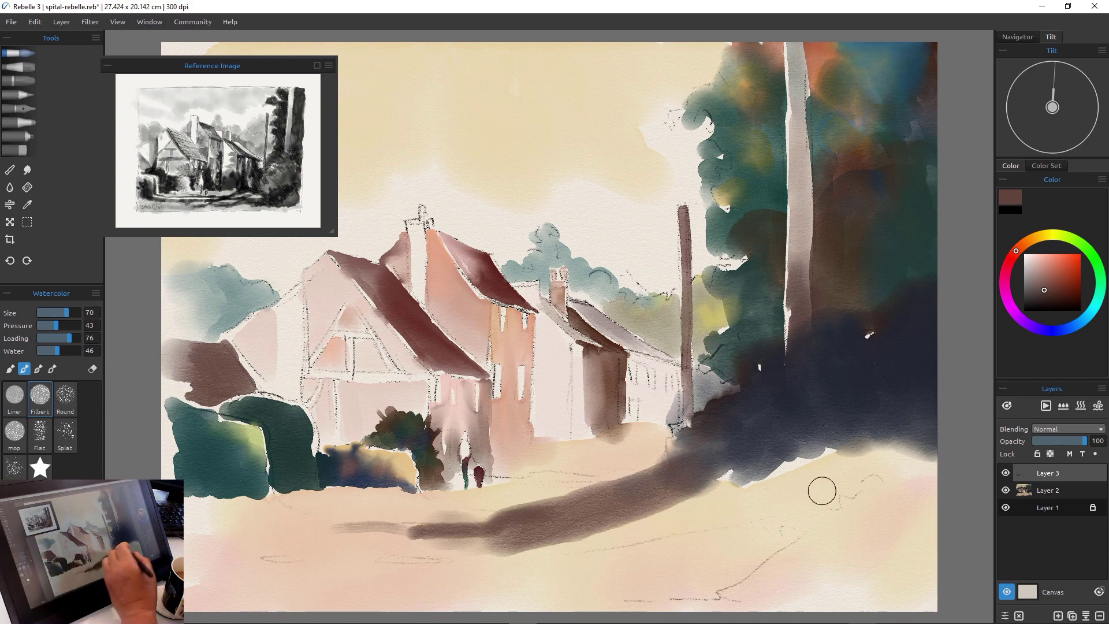
mouse_move(913, 453)
left_mouse_down()
mouse_move(867, 462)
mouse_move(765, 508)
mouse_move(821, 481)
mouse_move(721, 500)
mouse_move(760, 500)
mouse_move(700, 526)
mouse_move(648, 527)
left_mouse_up()
mouse_move(854, 488)
left_mouse_down()
mouse_move(950, 460)
mouse_move(851, 495)
mouse_move(871, 455)
left_mouse_up()
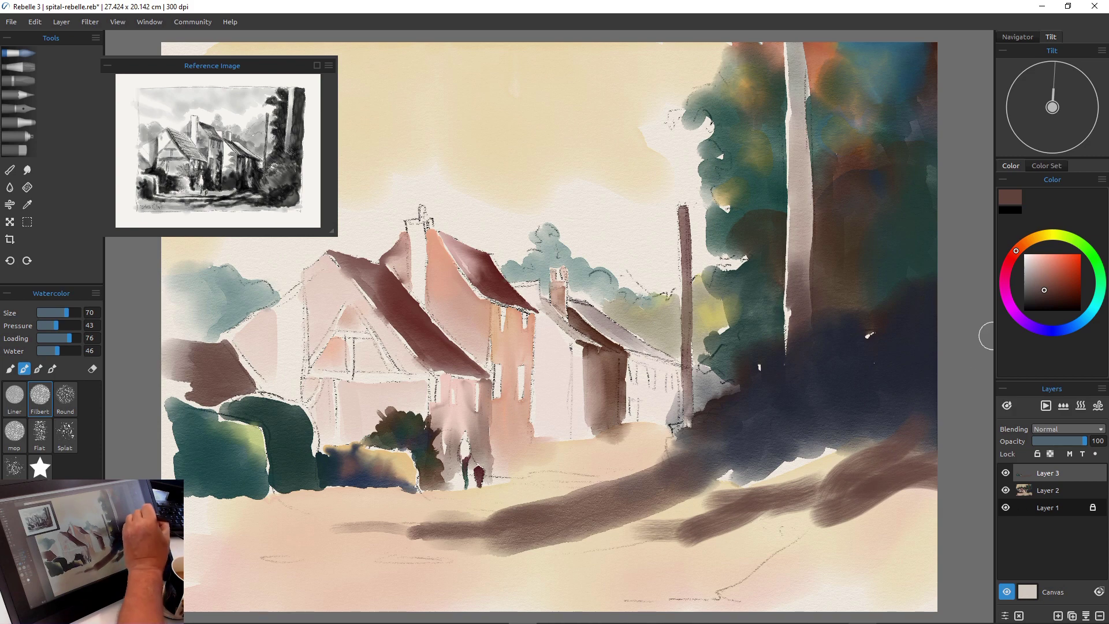
left_click(1087, 316)
mouse_move(819, 519)
left_mouse_down()
mouse_move(911, 474)
mouse_move(903, 490)
mouse_move(926, 449)
mouse_move(861, 454)
mouse_move(674, 518)
mouse_move(719, 481)
mouse_move(557, 534)
mouse_move(585, 501)
mouse_move(549, 507)
mouse_move(506, 539)
mouse_move(618, 516)
left_mouse_up()
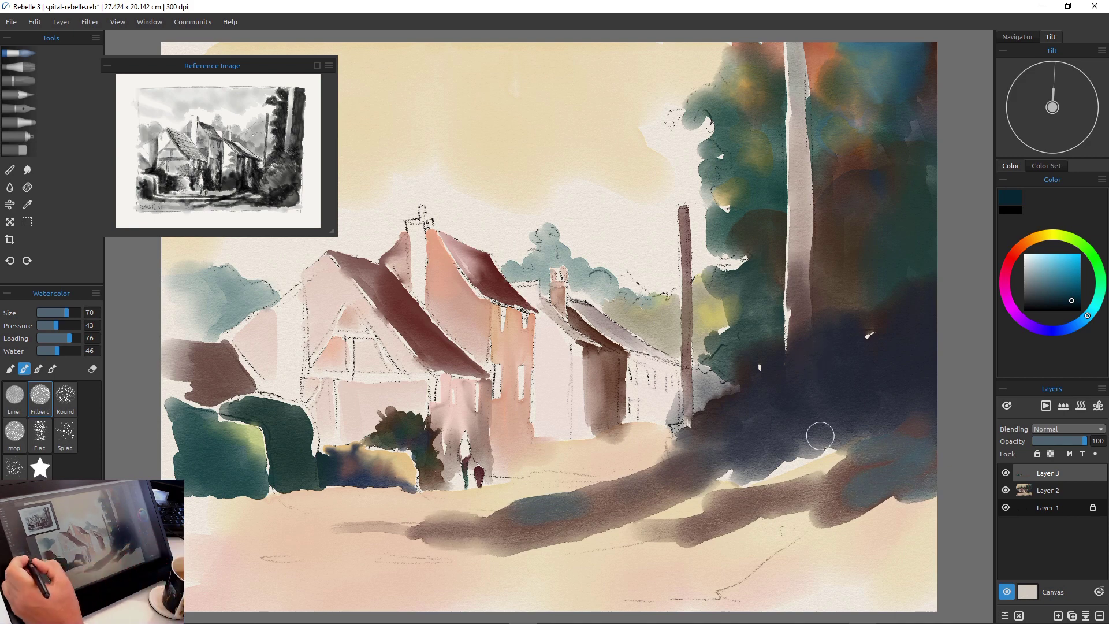
Reduce the brush to size 41 and paint a low dark teal hedge from the far cottage's base to the dark foliage.
key("bracketleft")
key("bracketleft")
key("bracketleft")
key("bracketright")
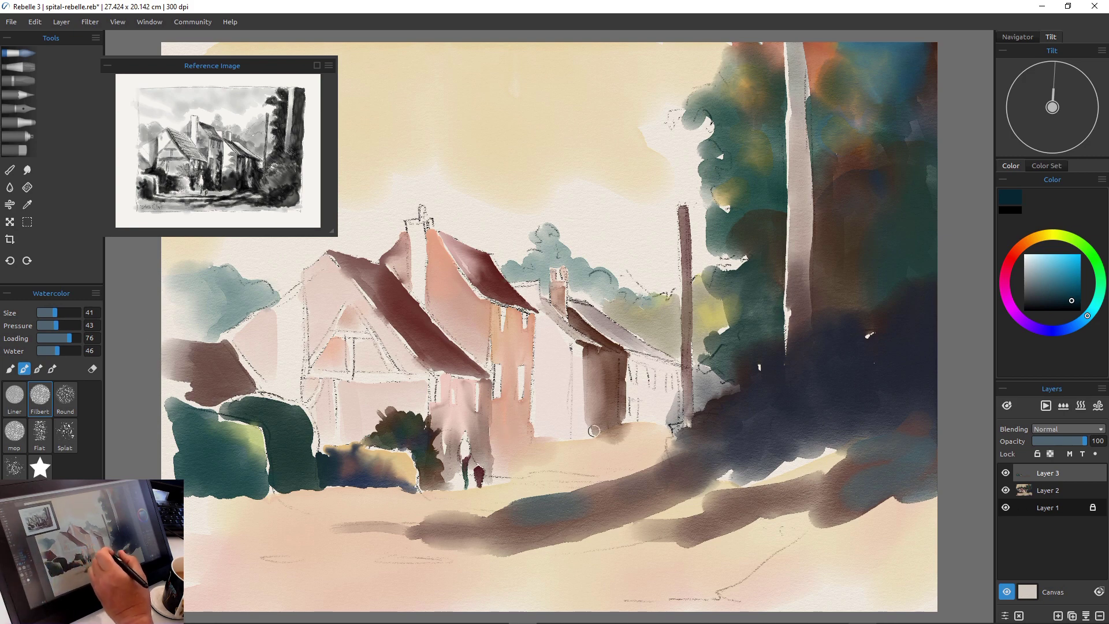
mouse_move(610, 427)
left_mouse_down()
mouse_move(682, 431)
mouse_move(608, 433)
mouse_move(681, 430)
mouse_move(667, 440)
mouse_move(617, 430)
mouse_move(685, 446)
mouse_move(667, 442)
mouse_move(700, 443)
mouse_move(717, 418)
left_mouse_up()
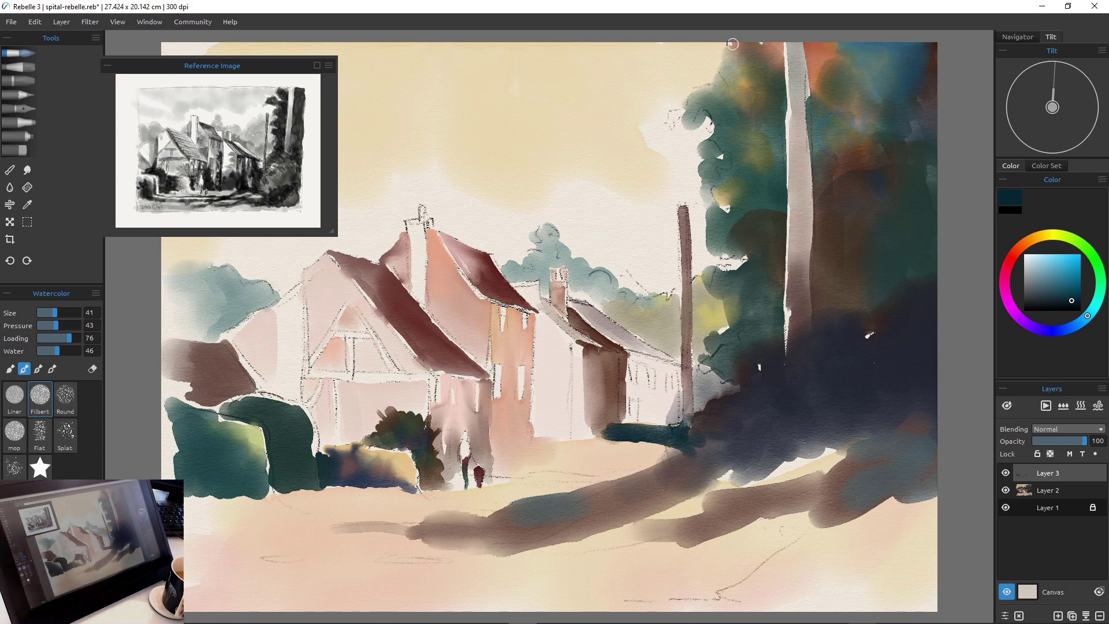
Enlarge the reference image and move it off the cottages to the far upper corner of the workspace.
left_click_drag(331, 230, 457, 325)
left_click_drag(274, 65, 973, 7)
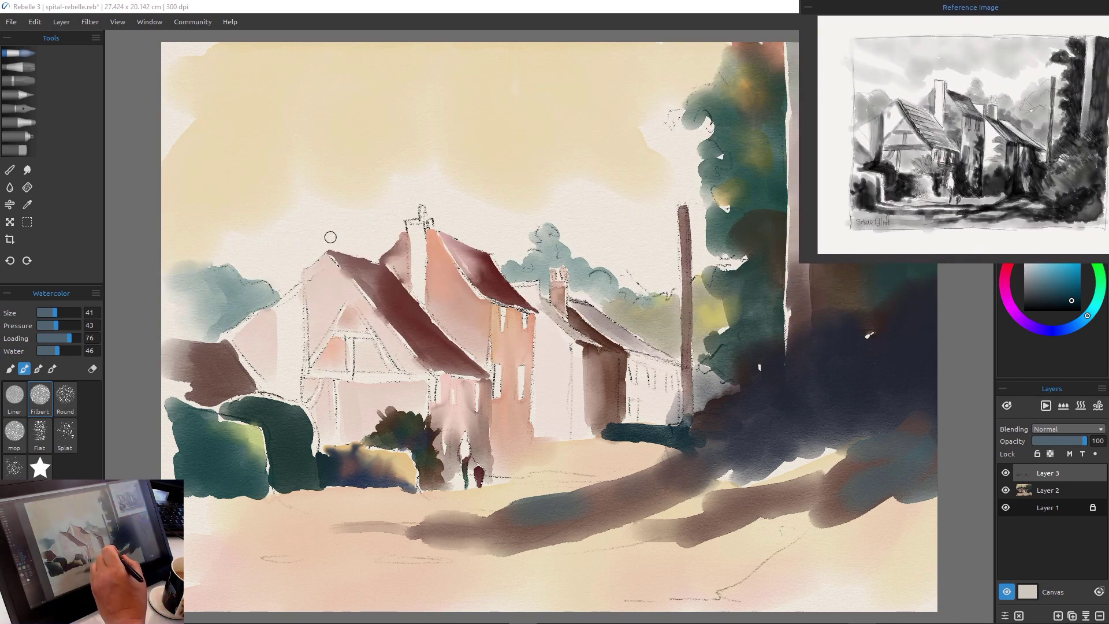
Paint dark teal shrubs against the far cottage, and shade its windows and the underside of its roof with the brush reduced to size 24.
mouse_move(642, 394)
left_mouse_down()
mouse_move(650, 425)
mouse_move(667, 388)
mouse_move(659, 373)
mouse_move(667, 427)
mouse_move(656, 395)
mouse_move(674, 414)
mouse_move(676, 394)
mouse_move(671, 426)
mouse_move(653, 409)
mouse_move(682, 417)
mouse_move(669, 399)
mouse_move(694, 395)
mouse_move(690, 433)
mouse_move(709, 367)
mouse_move(701, 409)
mouse_move(705, 396)
mouse_move(670, 395)
mouse_move(679, 371)
mouse_move(664, 396)
mouse_move(672, 364)
mouse_move(638, 366)
mouse_move(666, 371)
mouse_move(671, 406)
mouse_move(648, 415)
left_mouse_up()
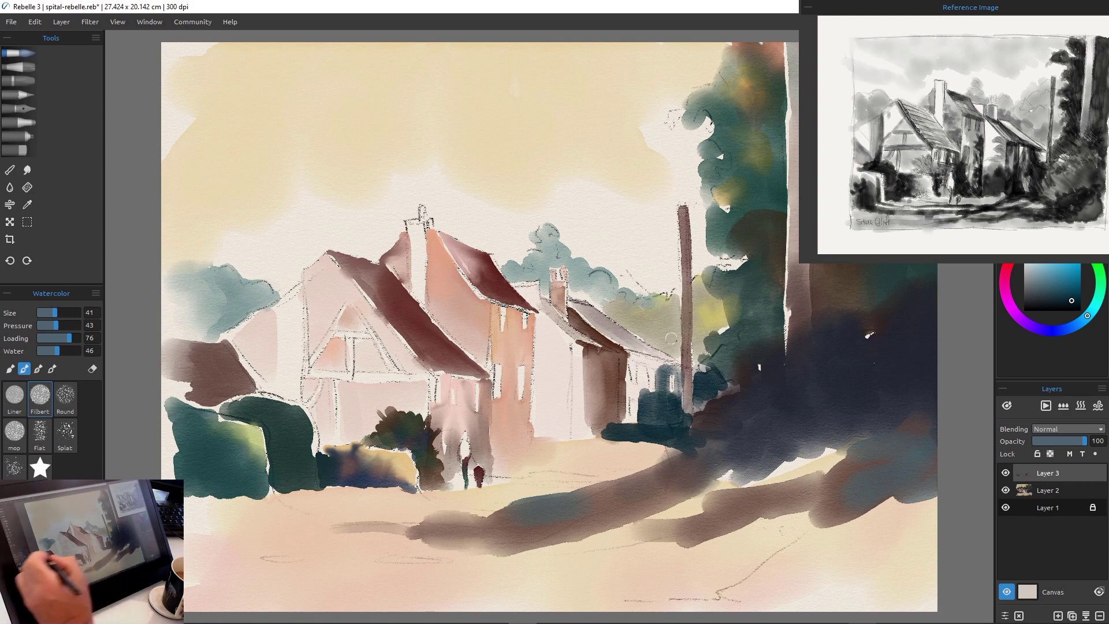
key("bracketleft")
key("bracketleft")
key("bracketleft")
key("bracketleft")
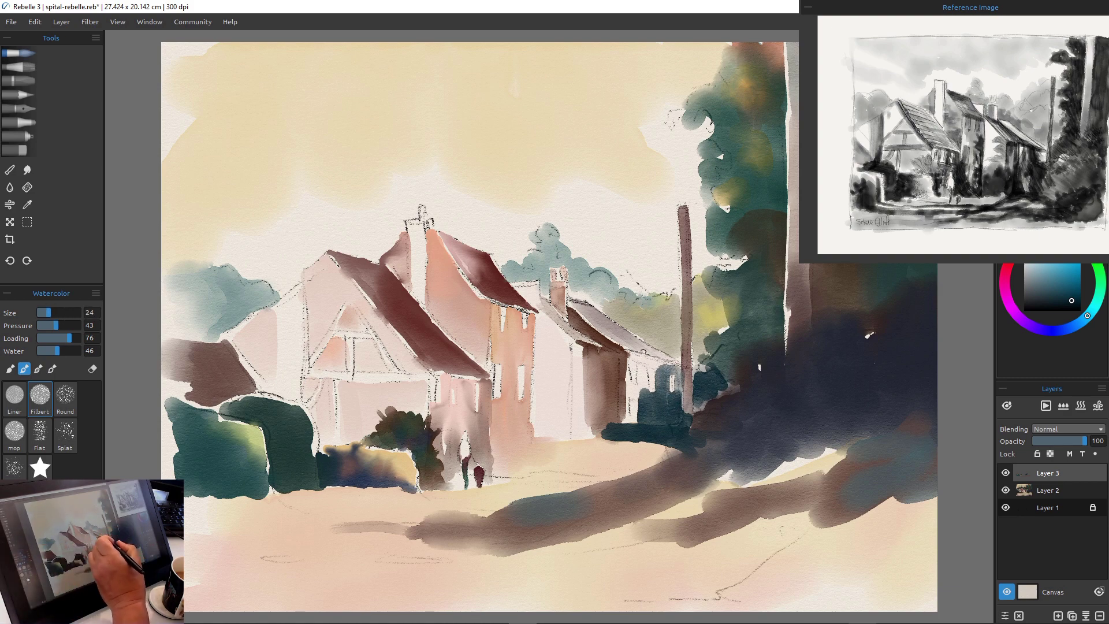
mouse_move(673, 364)
left_mouse_down()
mouse_move(622, 342)
mouse_move(676, 365)
left_mouse_up()
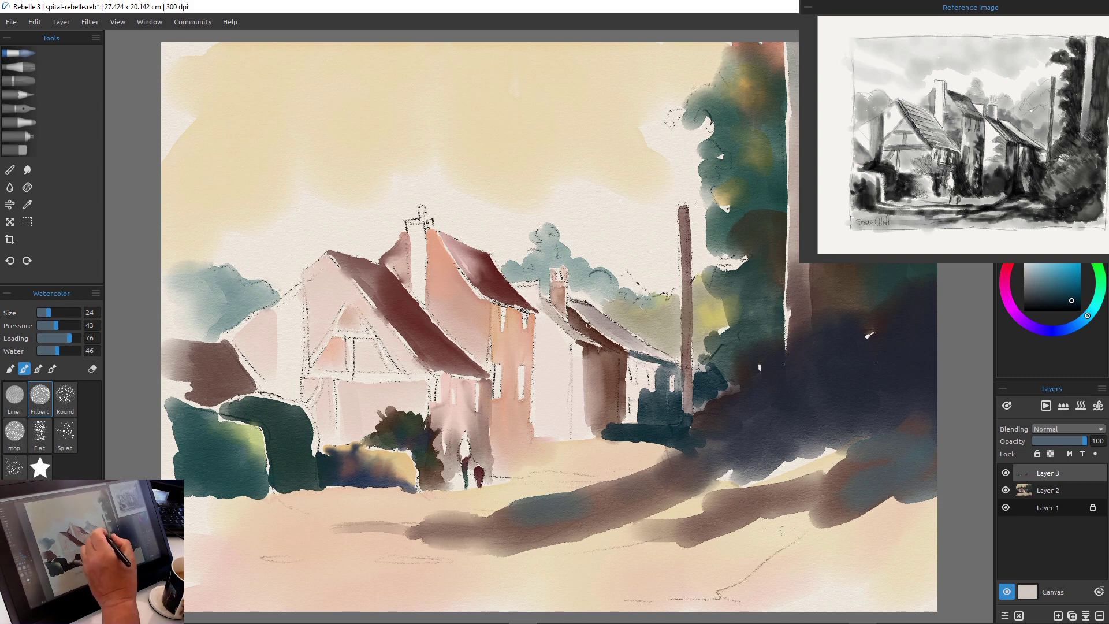
left_click_drag(579, 314, 624, 352)
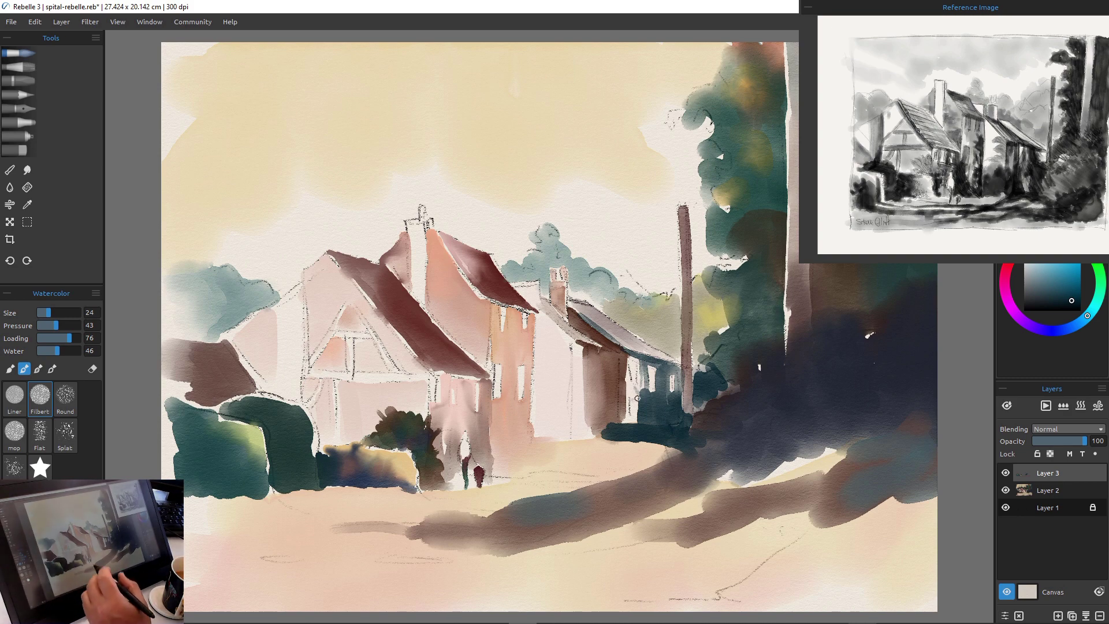
Enlarge the brush to size 48, sweep teal shadows across the road below the hedge and dab teal foliage against the far cottage's brown wall.
key("bracketright")
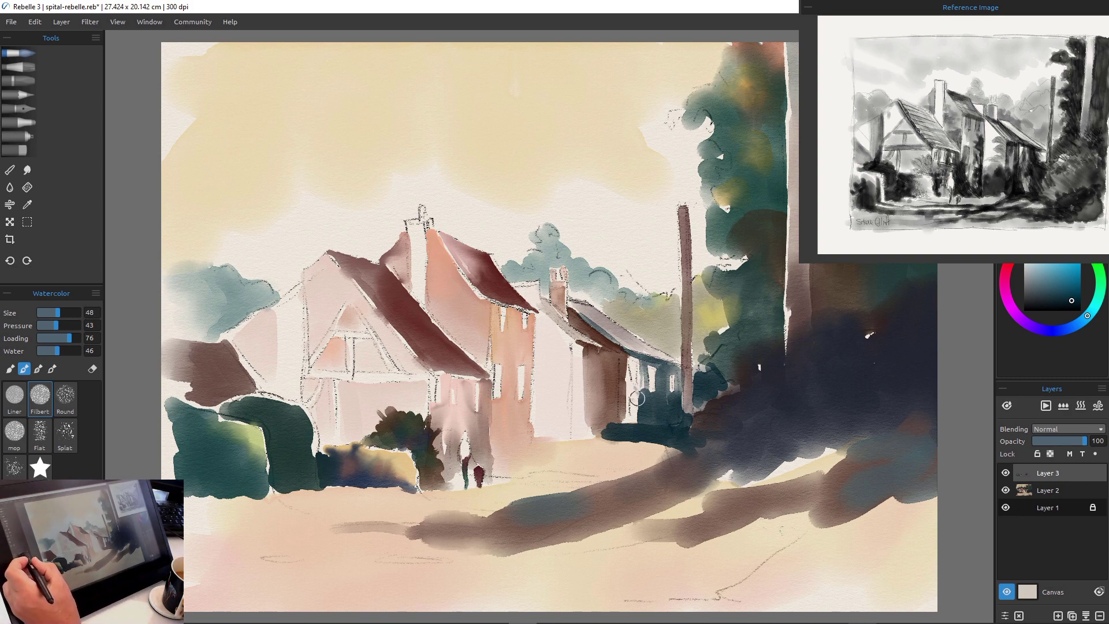
left_click_drag(658, 440, 503, 477)
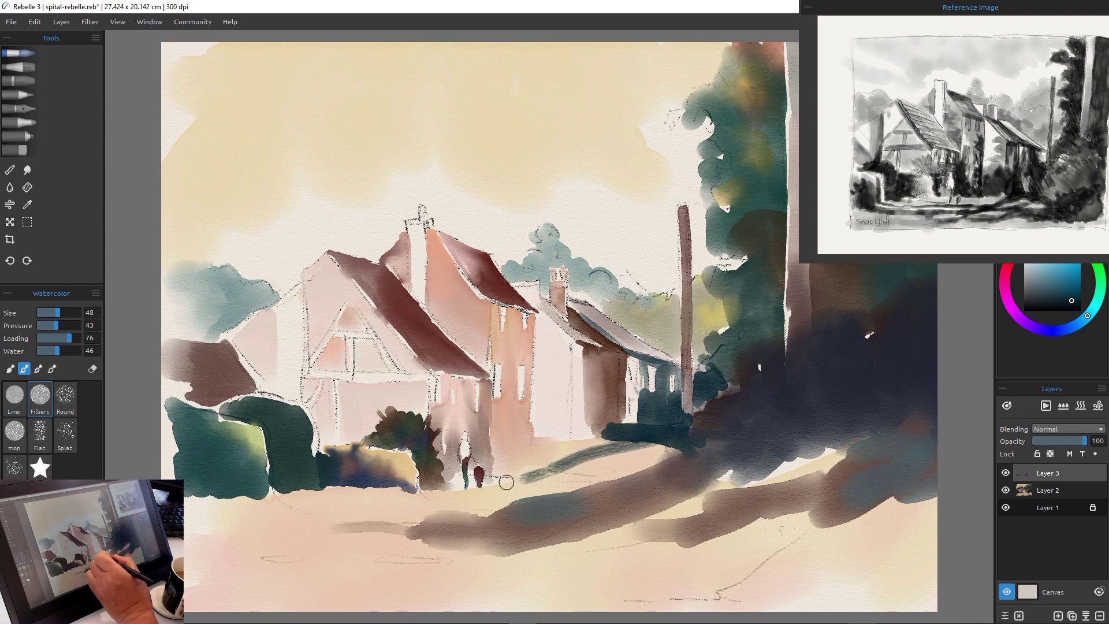
mouse_move(710, 447)
left_mouse_down()
mouse_move(580, 480)
mouse_move(609, 477)
mouse_move(517, 473)
left_mouse_up()
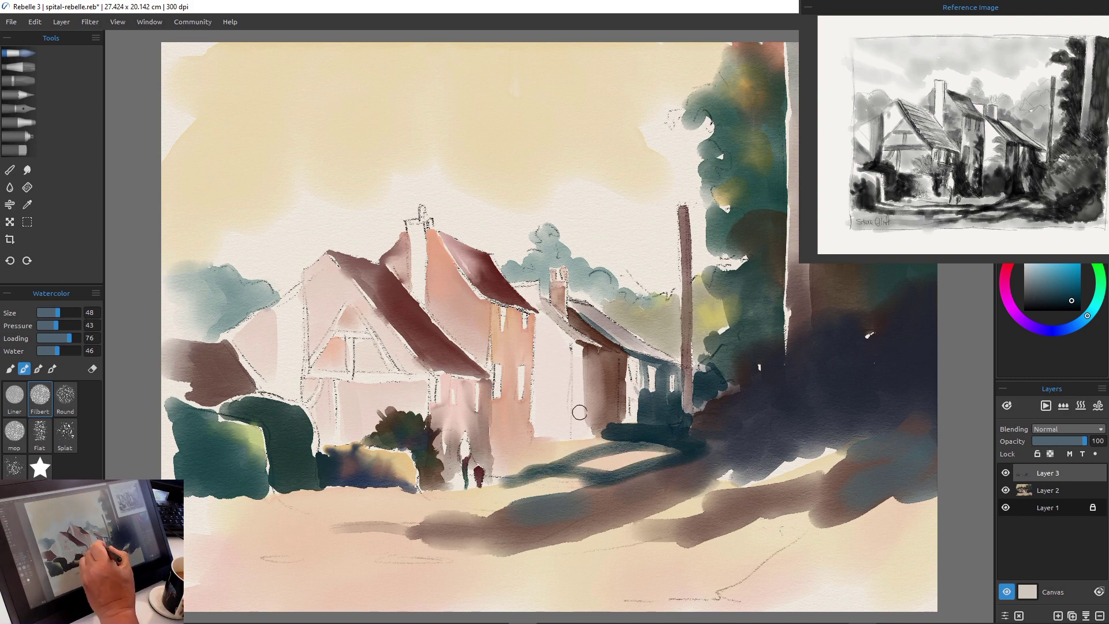
left_click_drag(579, 412, 585, 436)
mouse_move(583, 378)
left_mouse_down()
mouse_move(579, 424)
mouse_move(578, 389)
mouse_move(593, 425)
mouse_move(602, 417)
mouse_move(609, 432)
mouse_move(592, 433)
mouse_move(586, 419)
mouse_move(615, 428)
left_mouse_up()
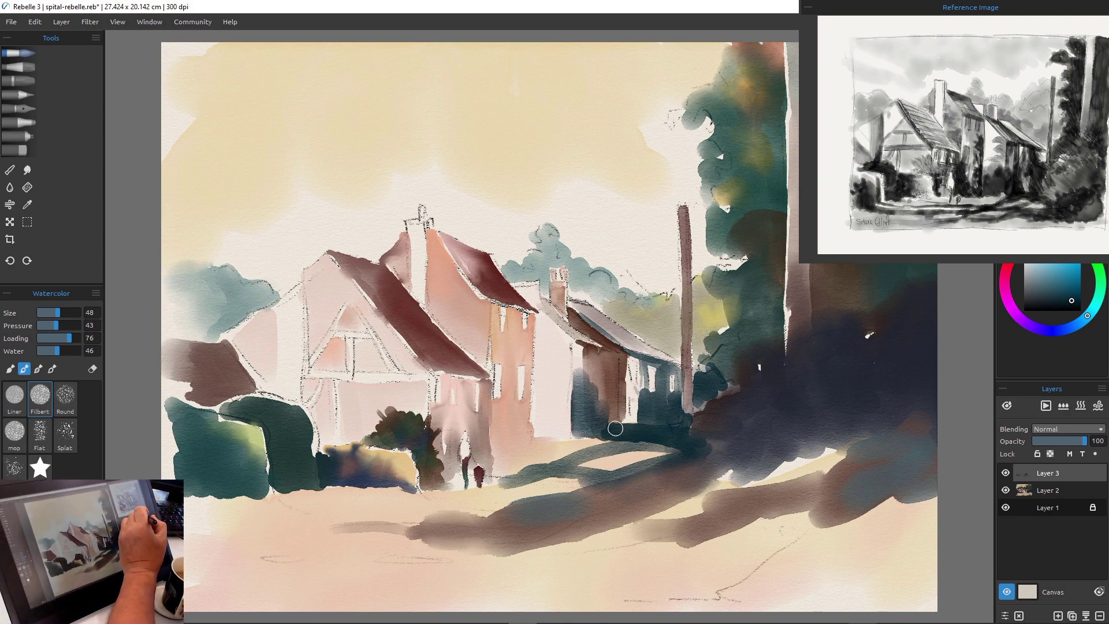
Fit the whole sketch in the reference image window and move the window clear of the color controls.
scroll(958, 139, "up", 5)
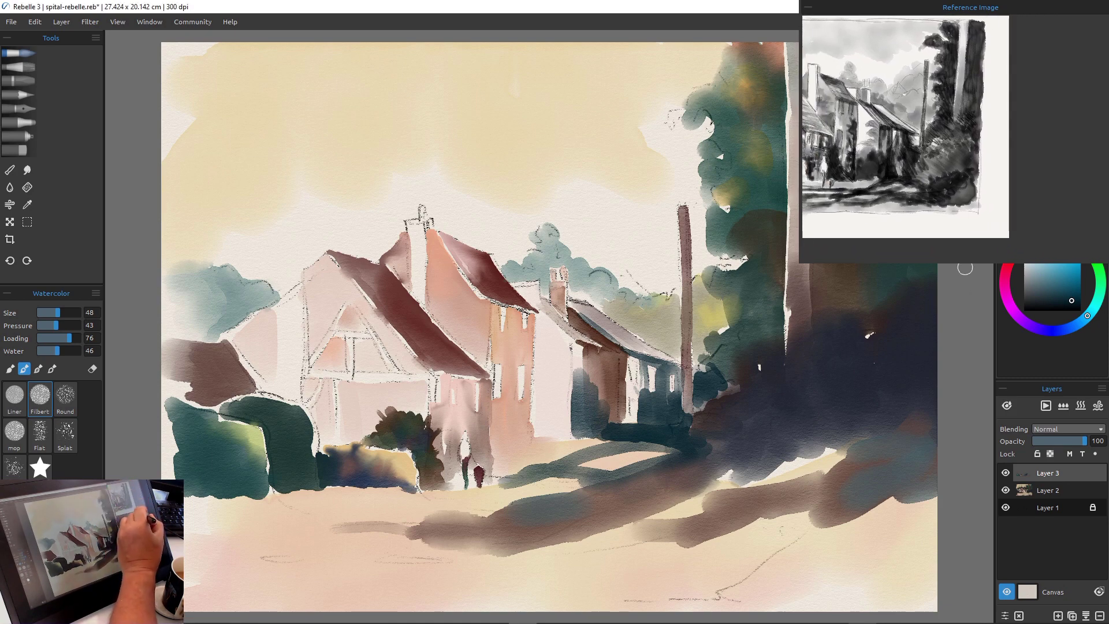
scroll(959, 138, "down", 4)
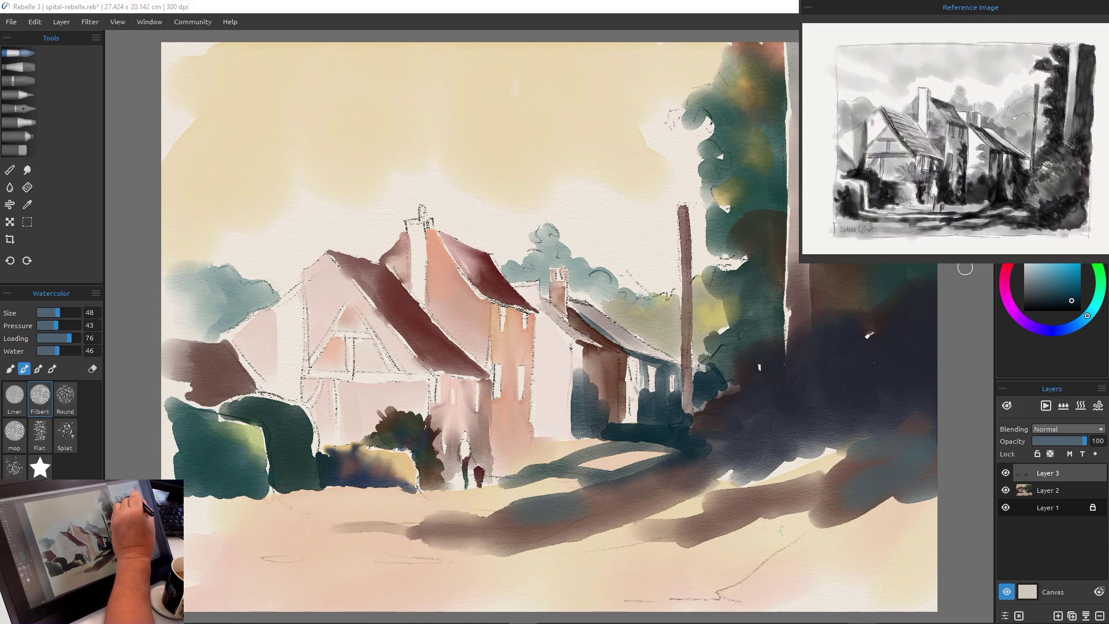
left_click_drag(895, 7, 740, 7)
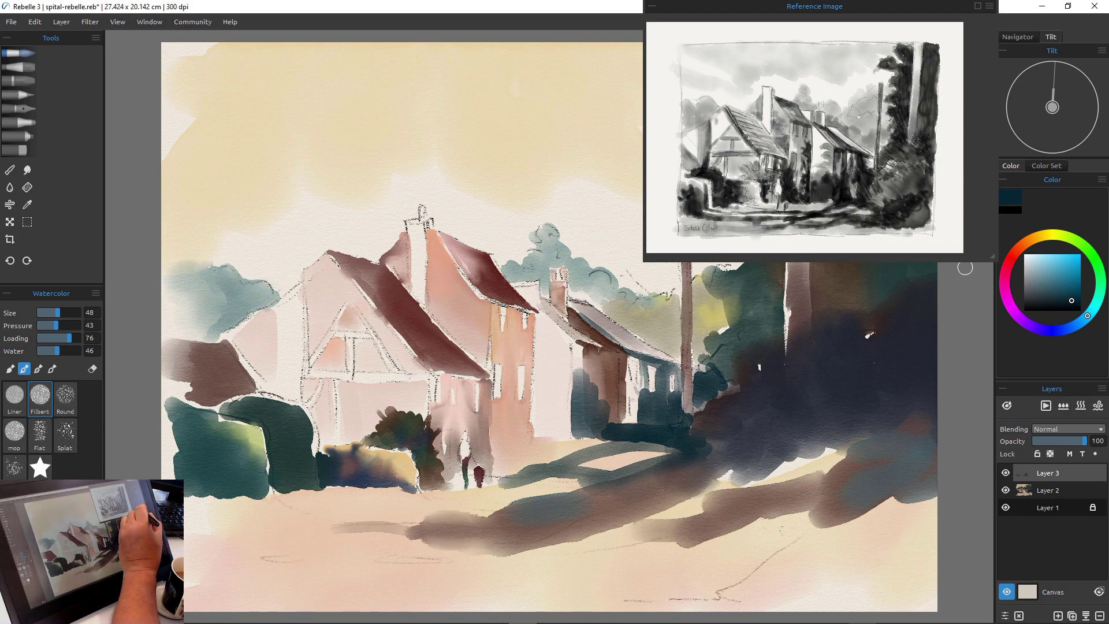
Choose a mid brown, blend it into the far cottage's shaded walls and dab foliage onto its pale gable wall.
left_click(1041, 262)
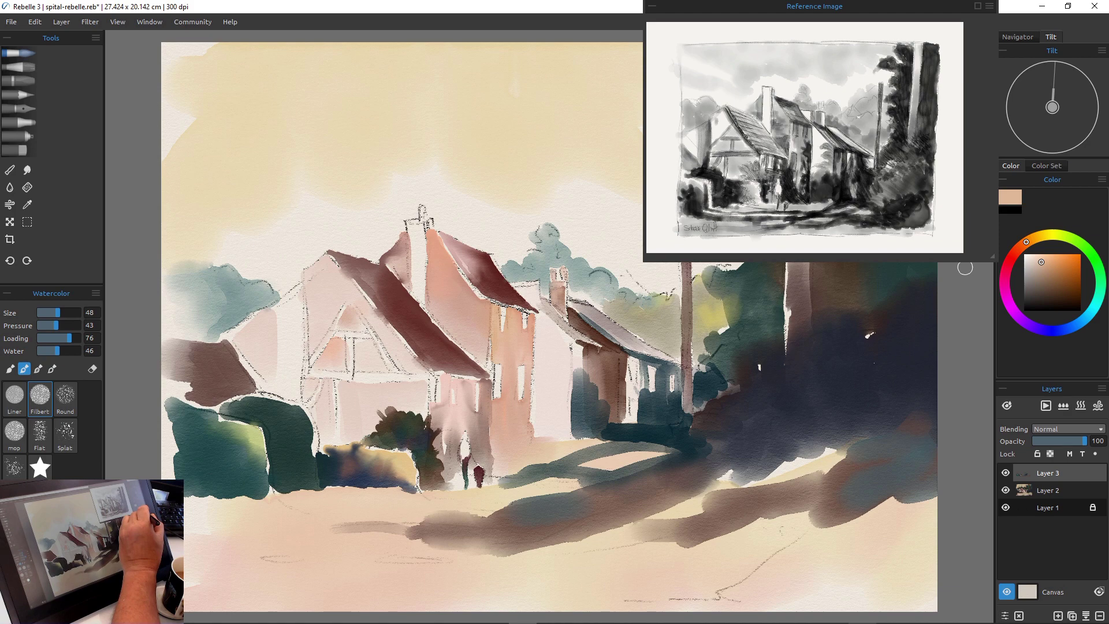
left_click_drag(1040, 262, 1044, 284)
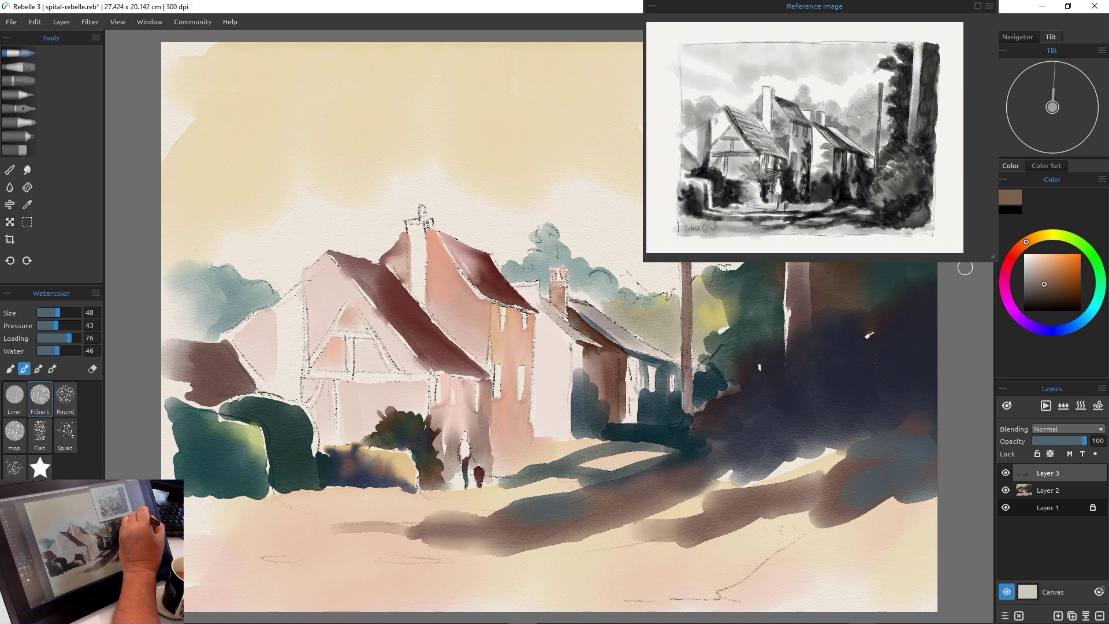
left_click(1052, 276)
mouse_move(584, 370)
left_mouse_down()
mouse_move(609, 411)
mouse_move(578, 355)
left_mouse_up()
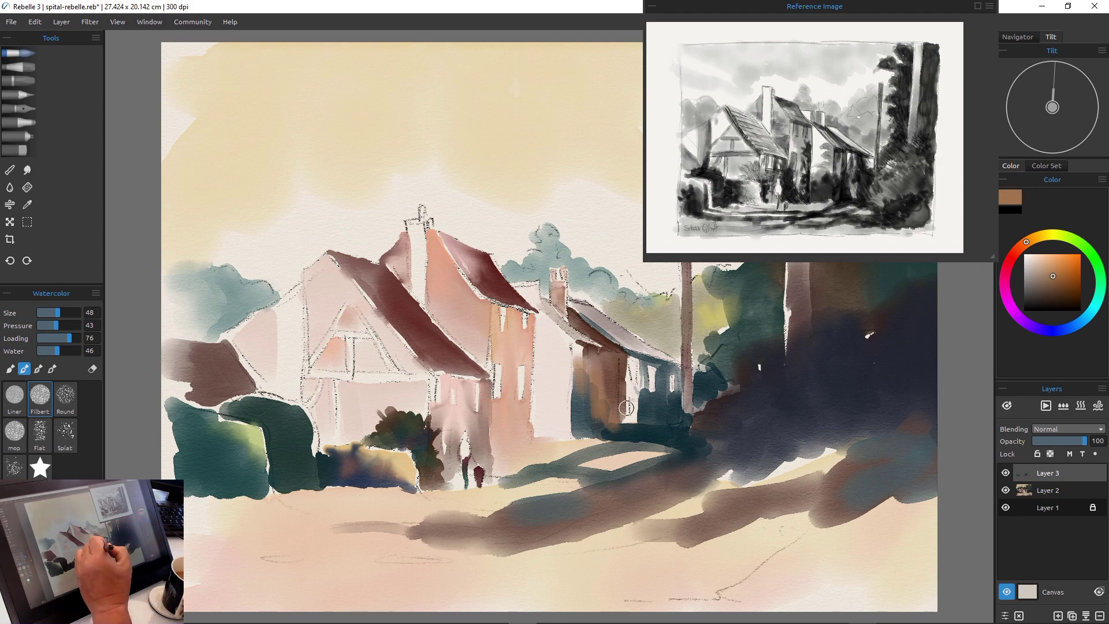
mouse_move(633, 376)
left_mouse_down()
mouse_move(631, 421)
mouse_move(640, 365)
mouse_move(632, 424)
mouse_move(653, 374)
mouse_move(648, 413)
mouse_move(652, 382)
mouse_move(657, 407)
mouse_move(673, 388)
mouse_move(679, 423)
left_mouse_up()
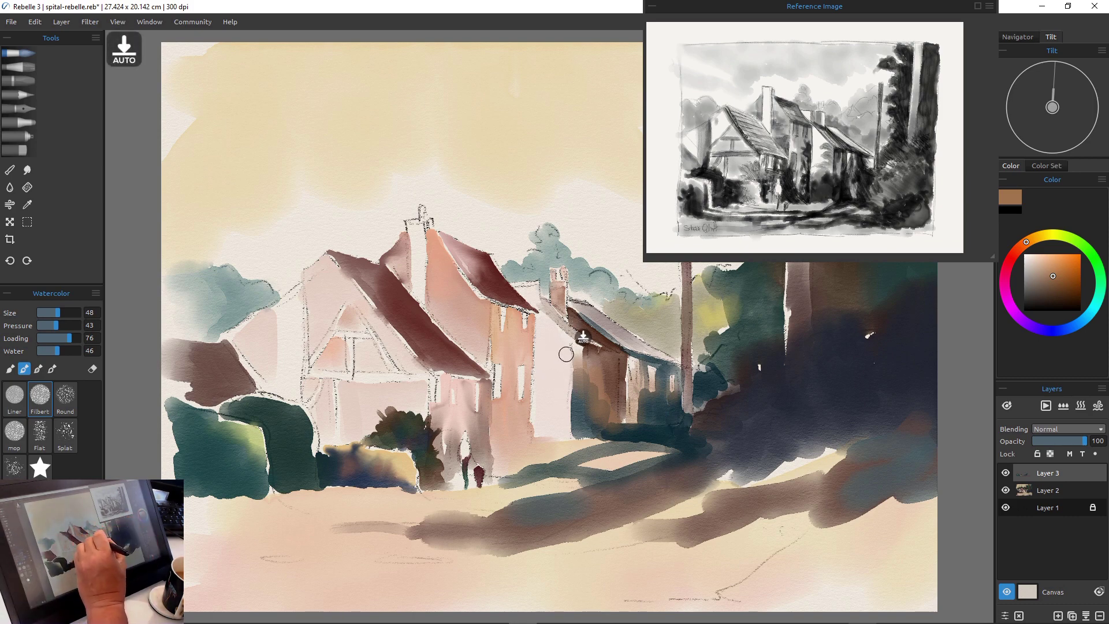
mouse_move(550, 379)
left_mouse_down()
mouse_move(560, 370)
mouse_move(555, 343)
mouse_move(567, 353)
left_mouse_up()
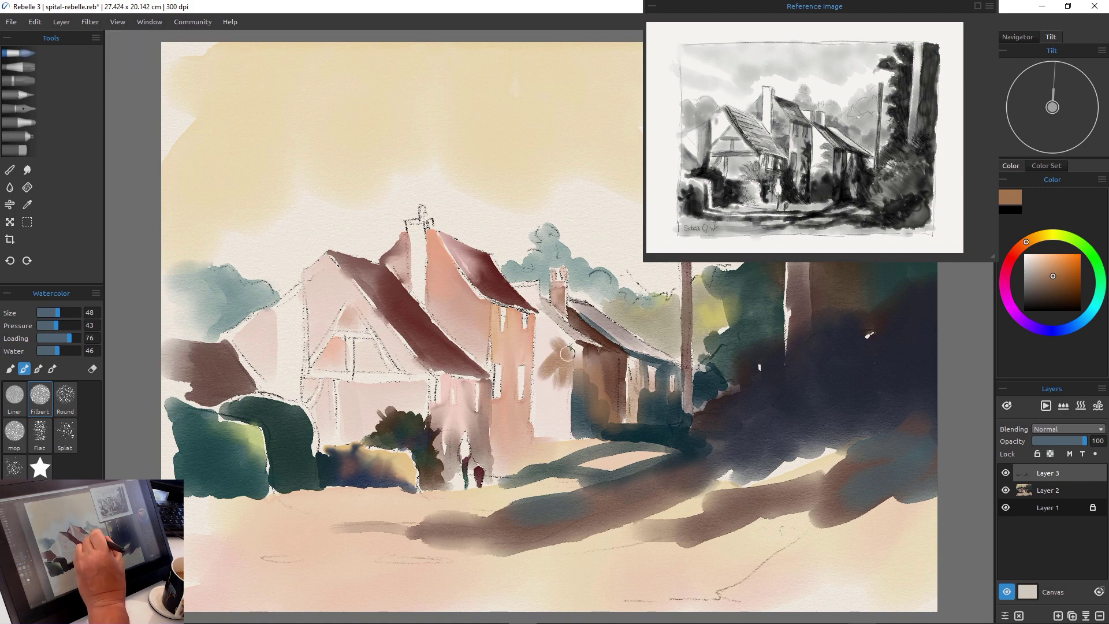
mouse_move(549, 402)
left_mouse_down()
mouse_move(555, 437)
mouse_move(569, 444)
mouse_move(548, 395)
mouse_move(545, 421)
left_mouse_up()
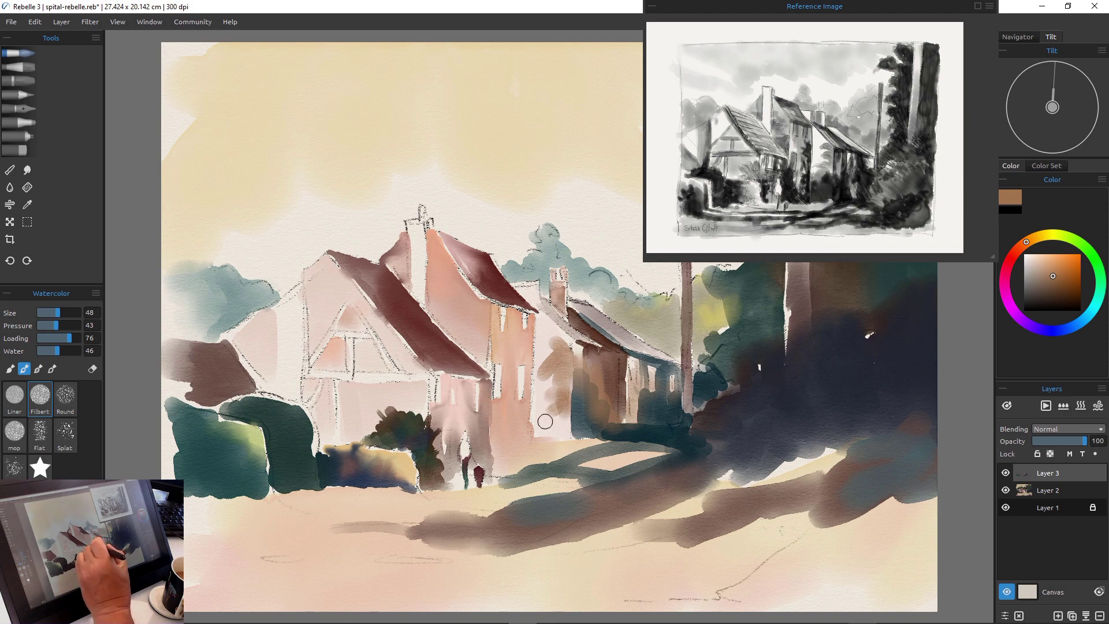
Switch to a very dark brown and paint a shrub at the base of the pale gable wall, redoing its edge beside the orange cottage.
left_click(700, 371, "alt")
left_click_drag(551, 411, 566, 433)
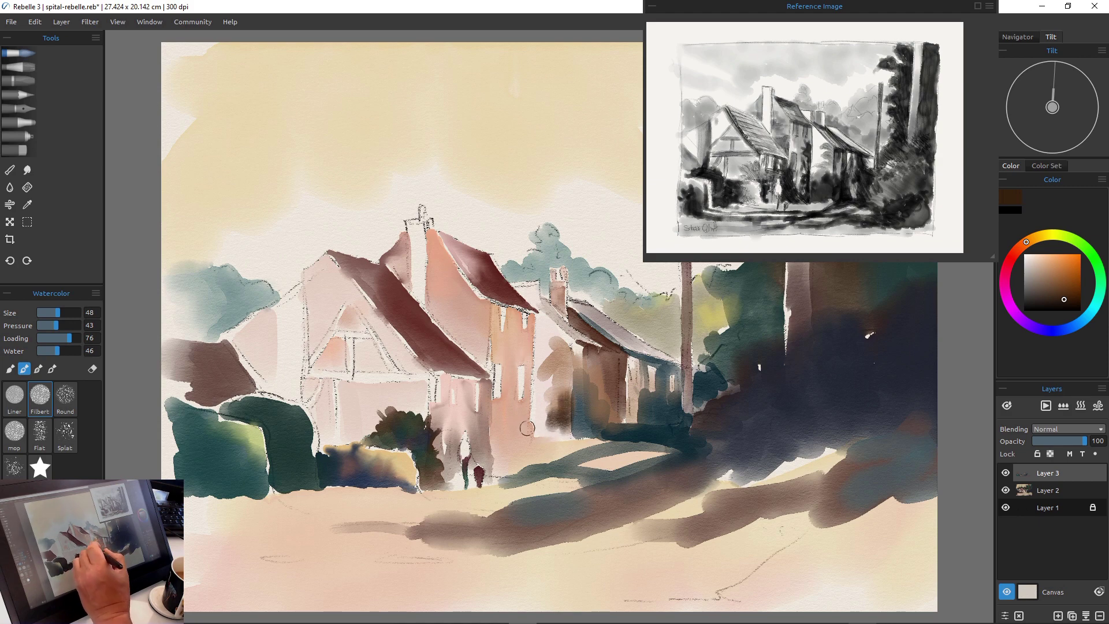
mouse_move(533, 403)
left_mouse_down()
mouse_move(568, 431)
mouse_move(524, 441)
mouse_move(532, 429)
mouse_move(629, 438)
left_mouse_up()
left_click_drag(547, 433, 527, 443)
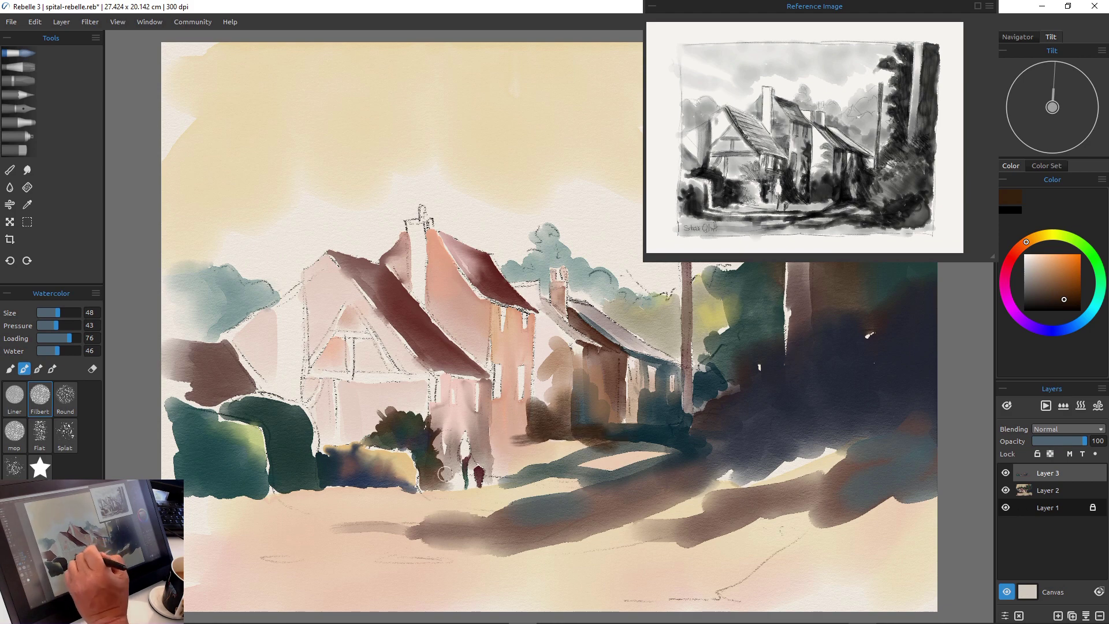
mouse_move(530, 442)
left_mouse_down()
mouse_move(504, 450)
mouse_move(567, 434)
mouse_move(514, 447)
left_mouse_up()
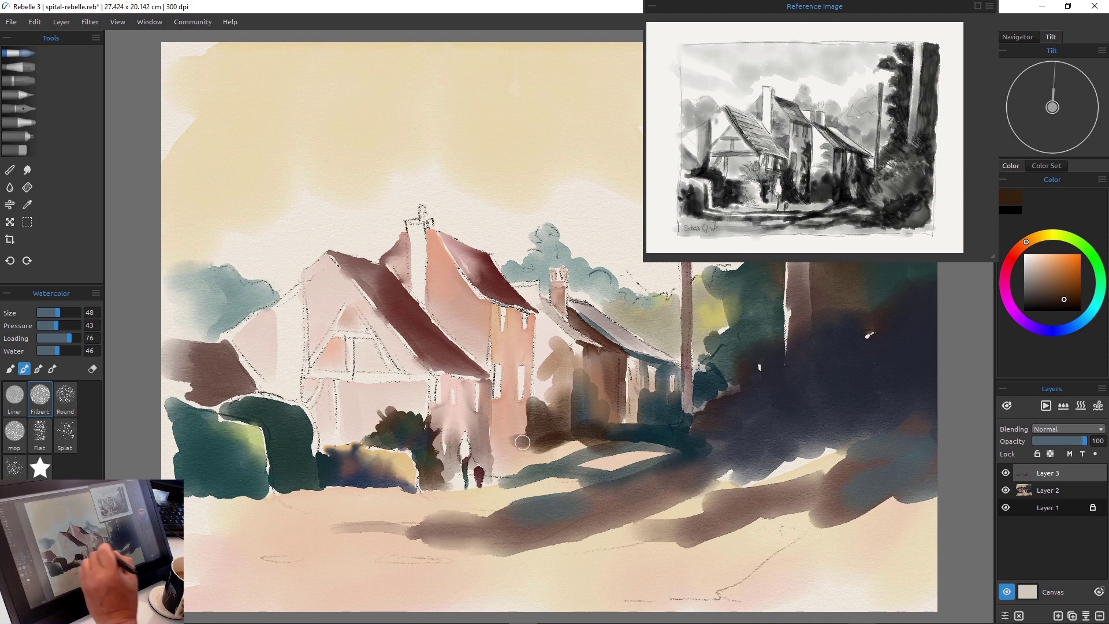
key("ctrl+z")
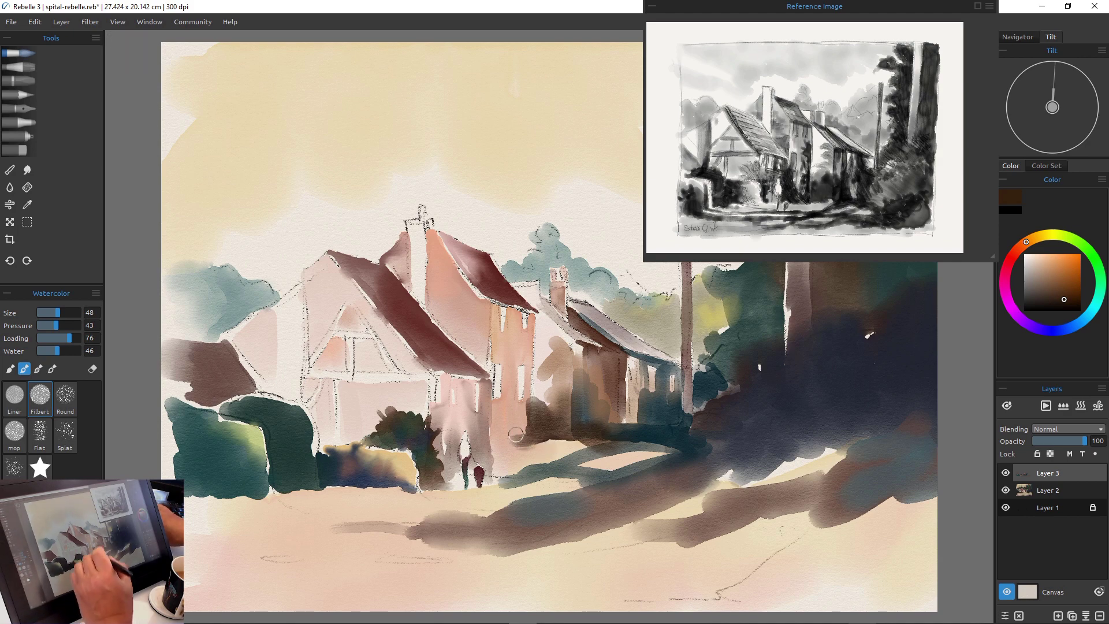
mouse_move(524, 430)
left_mouse_down()
mouse_move(499, 455)
mouse_move(516, 446)
mouse_move(508, 411)
mouse_move(520, 413)
mouse_move(517, 440)
left_mouse_up()
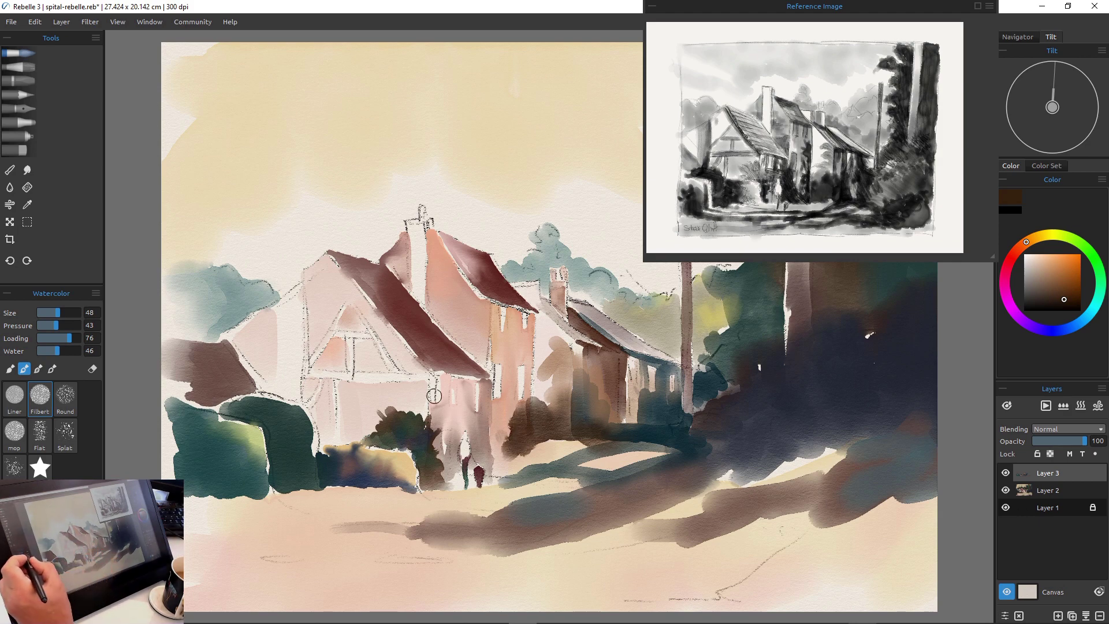
Reduce the brush to size 32 and paint dark brown around the standing figures and along the base of the orange cottage.
key("bracketleft")
key("bracketleft")
key("bracketleft")
key("bracketleft")
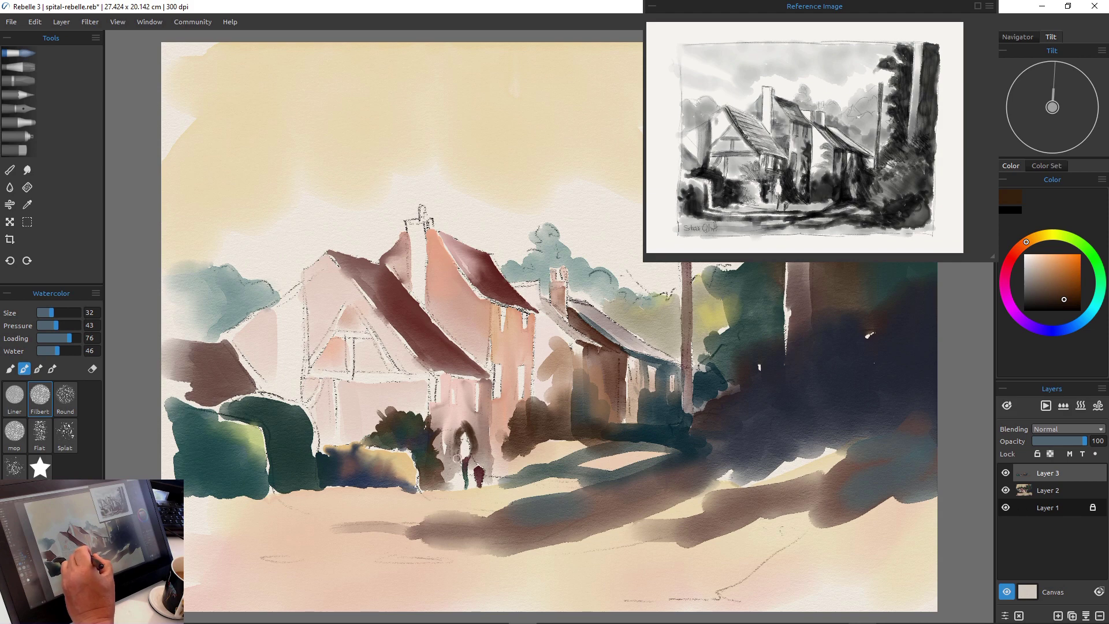
left_click_drag(487, 415, 486, 443)
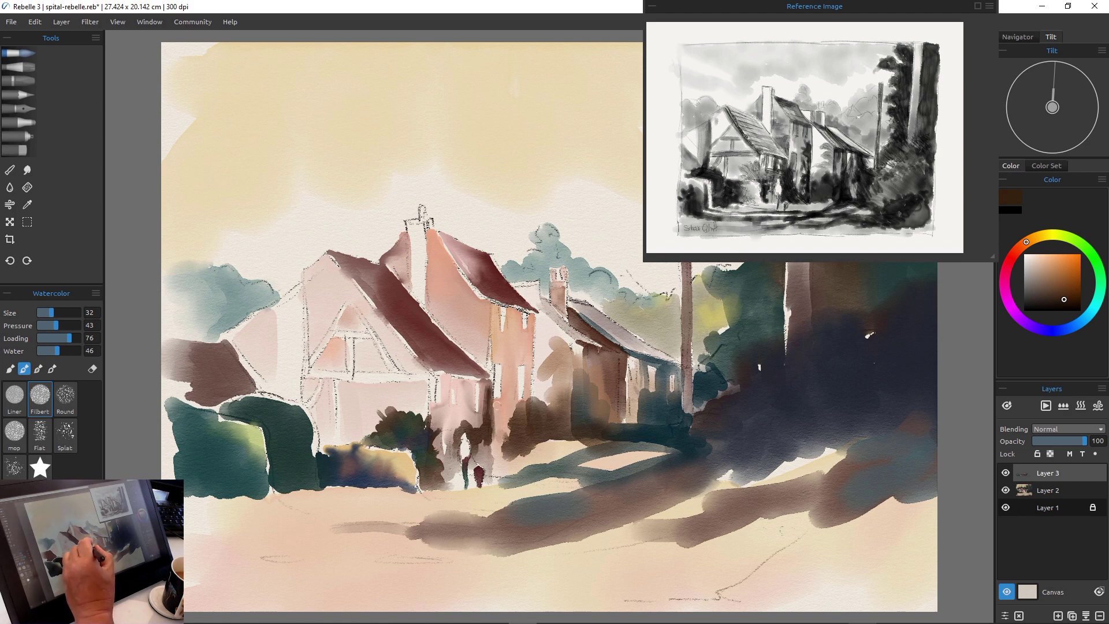
mouse_move(500, 400)
left_mouse_down()
mouse_move(496, 427)
mouse_move(505, 423)
left_mouse_up()
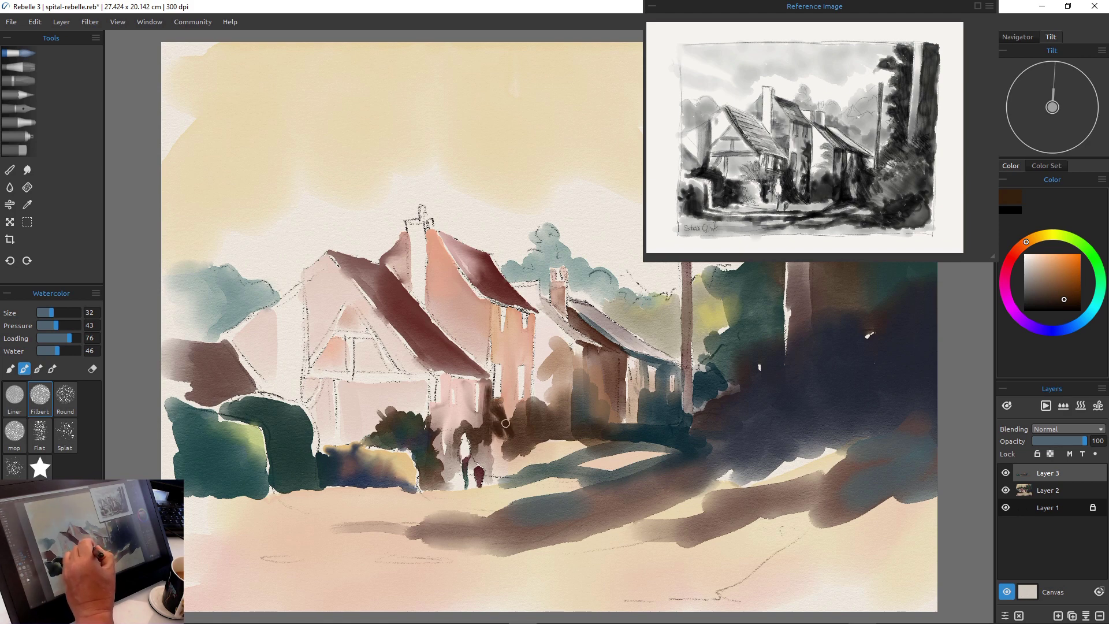
Paint a dark brown climbing plant up the orange cottage's corner to its upper windows and work a redder brown into the shrub below.
left_click_drag(529, 347, 530, 434)
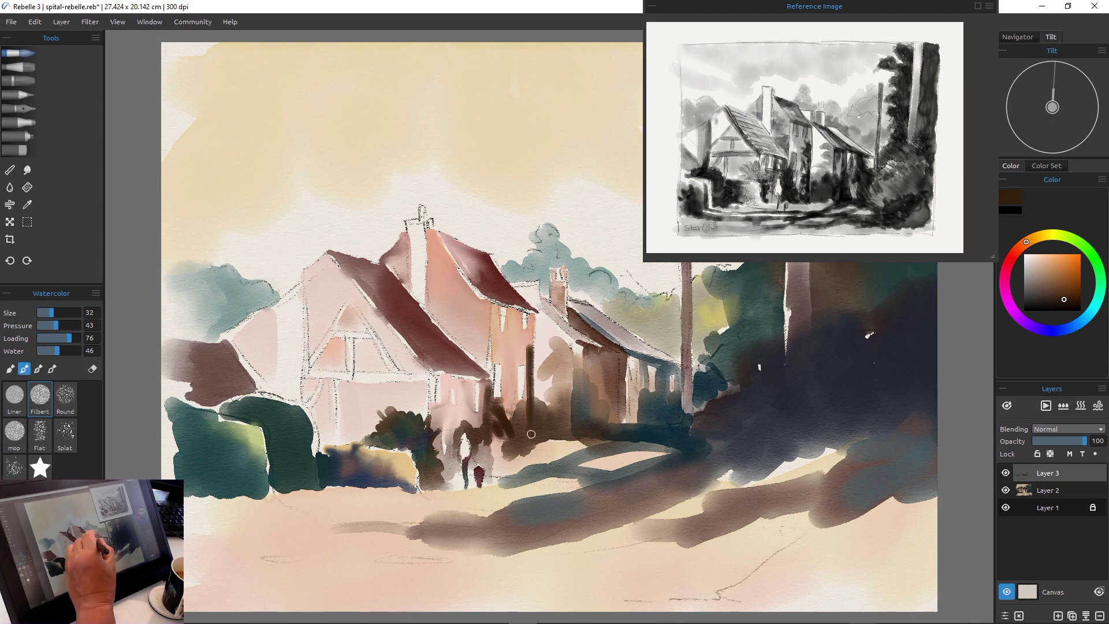
left_click_drag(525, 344, 524, 371)
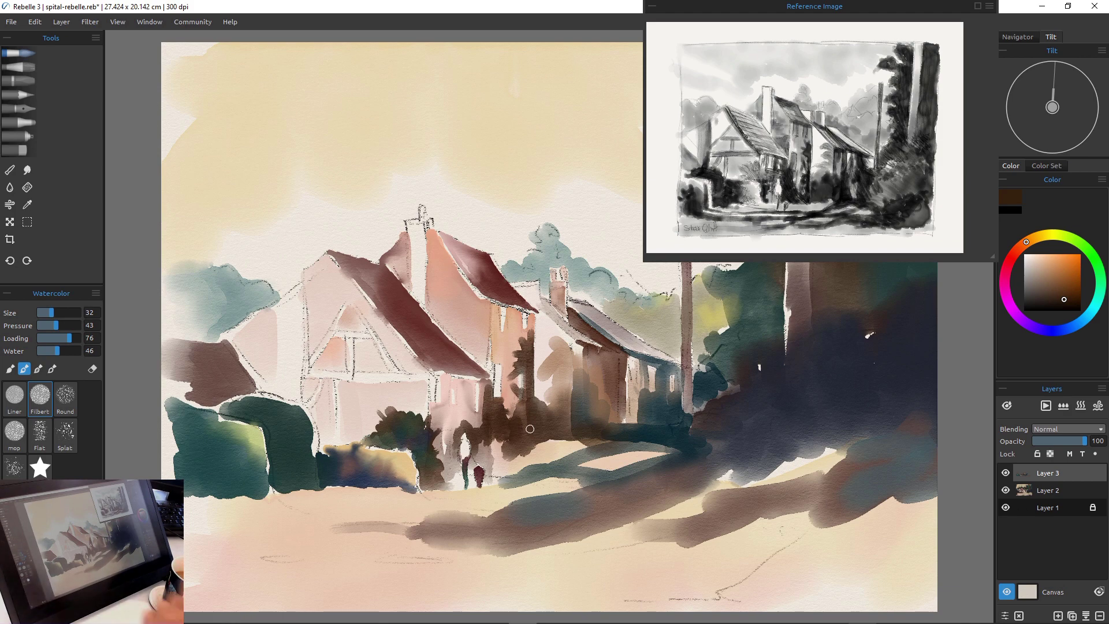
left_click_drag(519, 334, 505, 339)
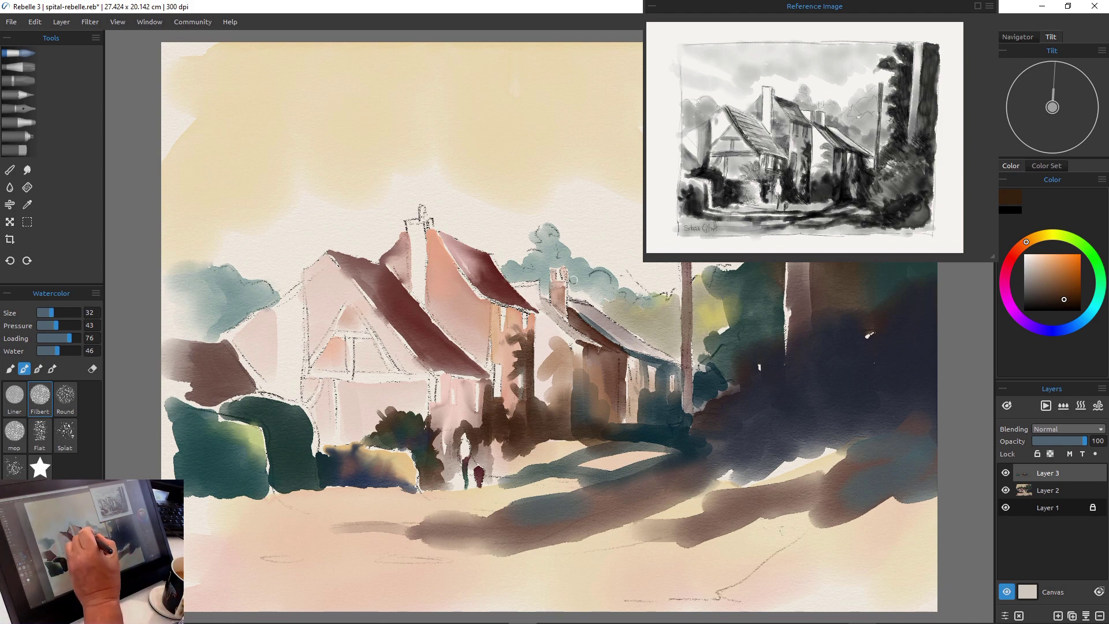
left_click_drag(1026, 242, 1017, 249)
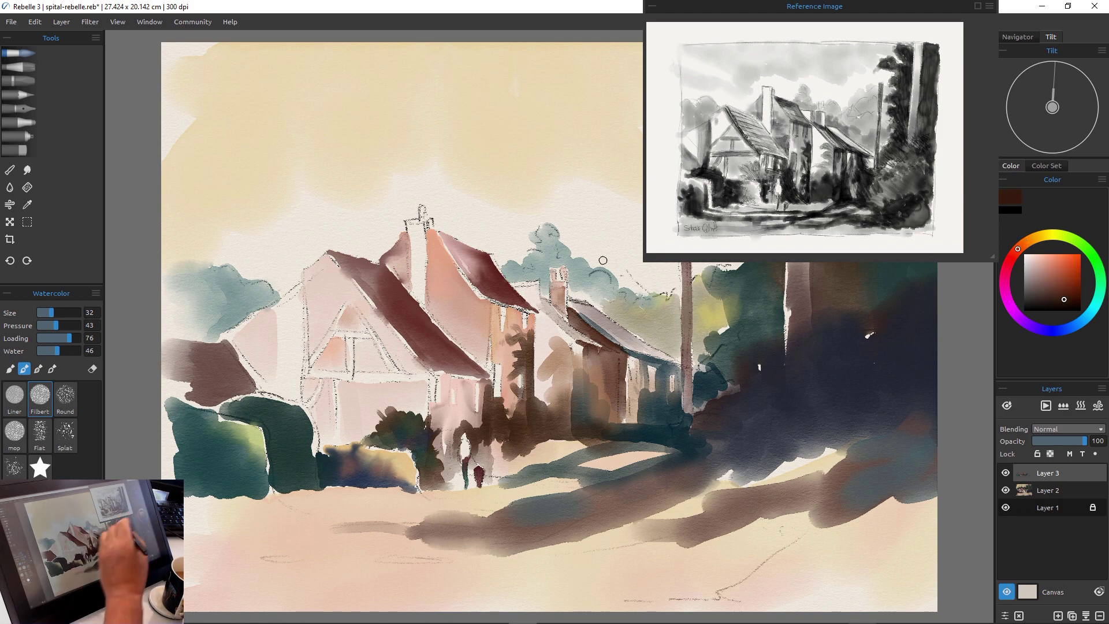
mouse_move(520, 375)
left_mouse_down()
mouse_move(524, 412)
mouse_move(512, 404)
mouse_move(524, 423)
mouse_move(528, 401)
mouse_move(543, 409)
mouse_move(558, 391)
mouse_move(517, 422)
mouse_move(524, 403)
mouse_move(543, 404)
left_mouse_up()
Choose a lighter reddish brown, enlarge the brush to size 87 and sweep broad shadow washes across the whole foreground road.
left_click(558, 391, "alt")
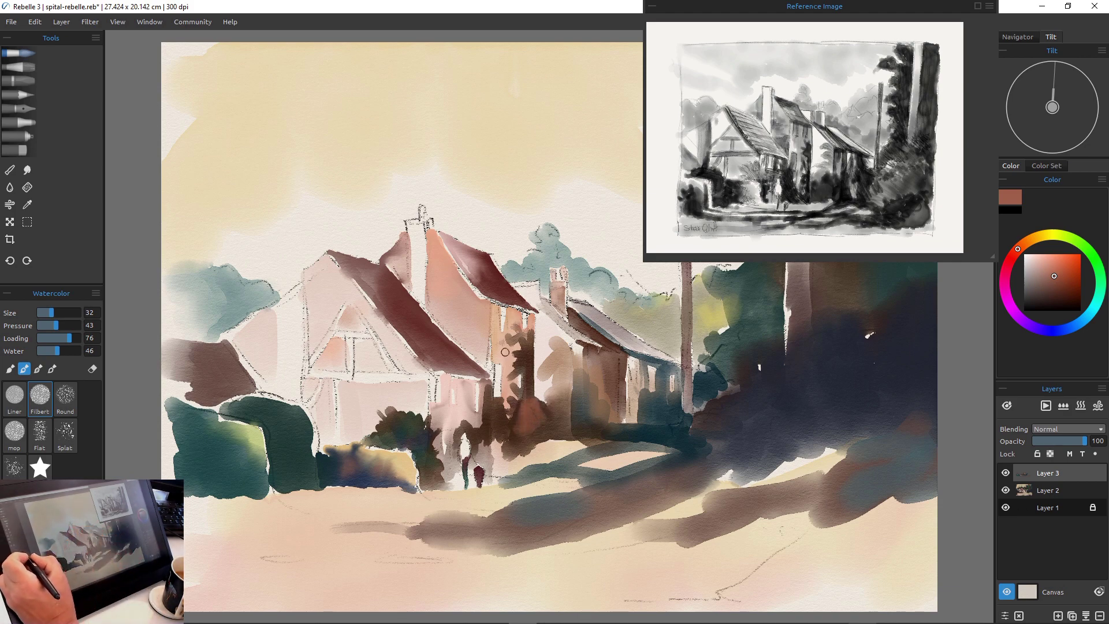
key("bracketright")
key("bracketright")
key("bracketright")
key("bracketright")
key("bracketright")
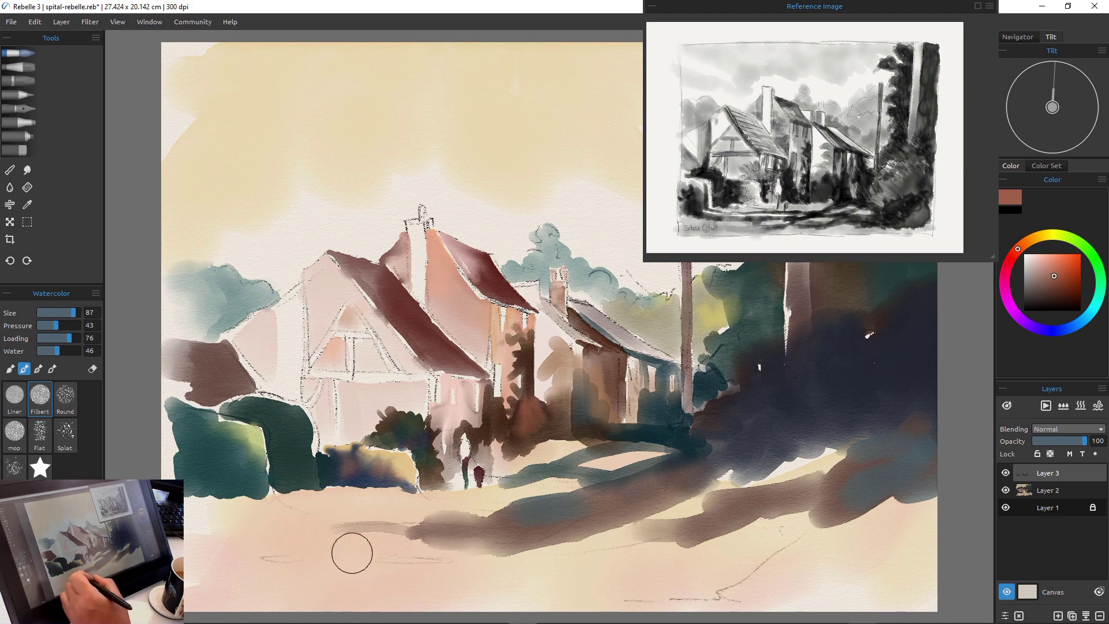
mouse_move(359, 548)
left_mouse_down()
mouse_move(236, 547)
mouse_move(310, 532)
mouse_move(172, 522)
mouse_move(351, 521)
mouse_move(439, 557)
mouse_move(448, 542)
mouse_move(228, 589)
mouse_move(353, 560)
mouse_move(260, 607)
mouse_move(319, 588)
mouse_move(191, 555)
left_mouse_up()
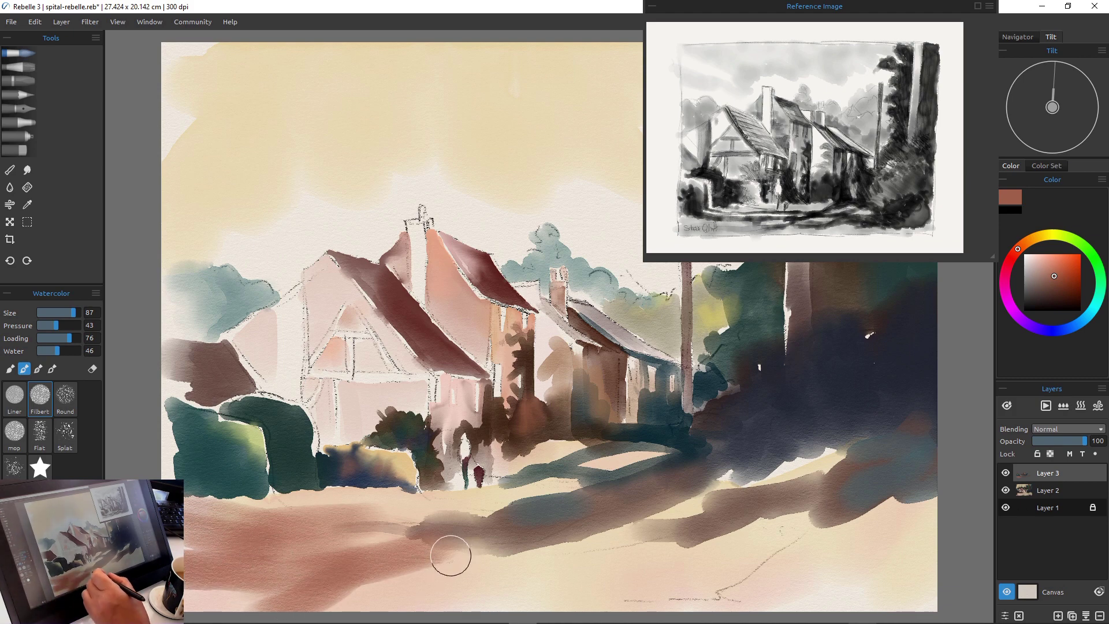
mouse_move(445, 549)
left_mouse_down()
mouse_move(571, 587)
mouse_move(554, 567)
mouse_move(747, 539)
mouse_move(611, 554)
mouse_move(495, 607)
mouse_move(459, 591)
mouse_move(525, 587)
mouse_move(357, 585)
mouse_move(468, 583)
left_mouse_up()
mouse_move(809, 518)
left_mouse_down()
mouse_move(706, 563)
mouse_move(787, 550)
left_mouse_up()
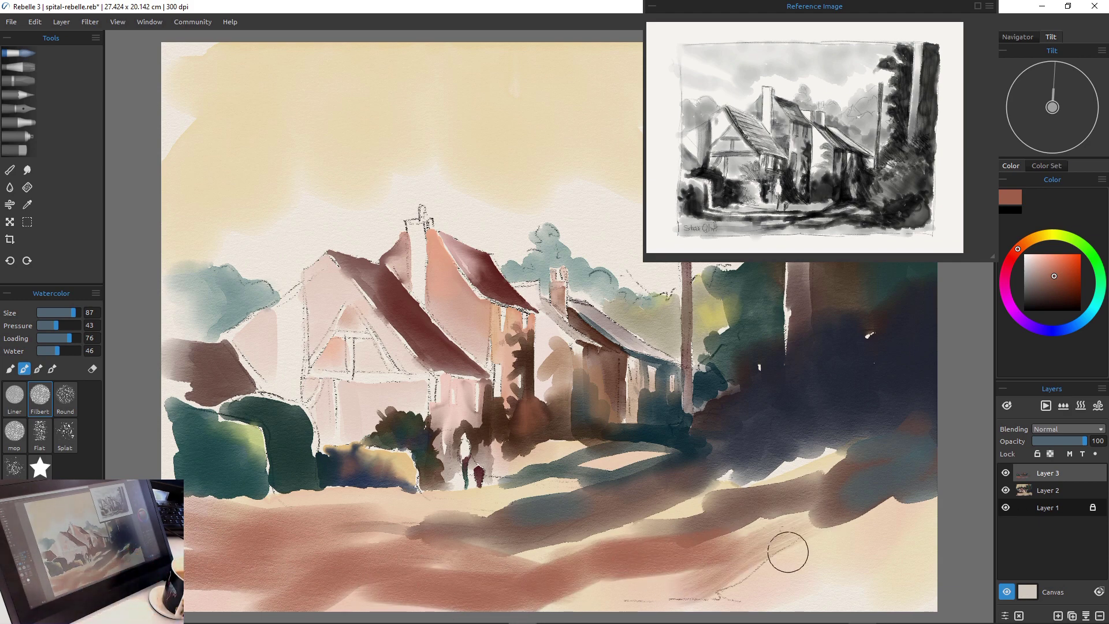
mouse_move(943, 522)
left_mouse_down()
mouse_move(947, 566)
mouse_move(906, 556)
mouse_move(923, 502)
mouse_move(701, 606)
left_mouse_up()
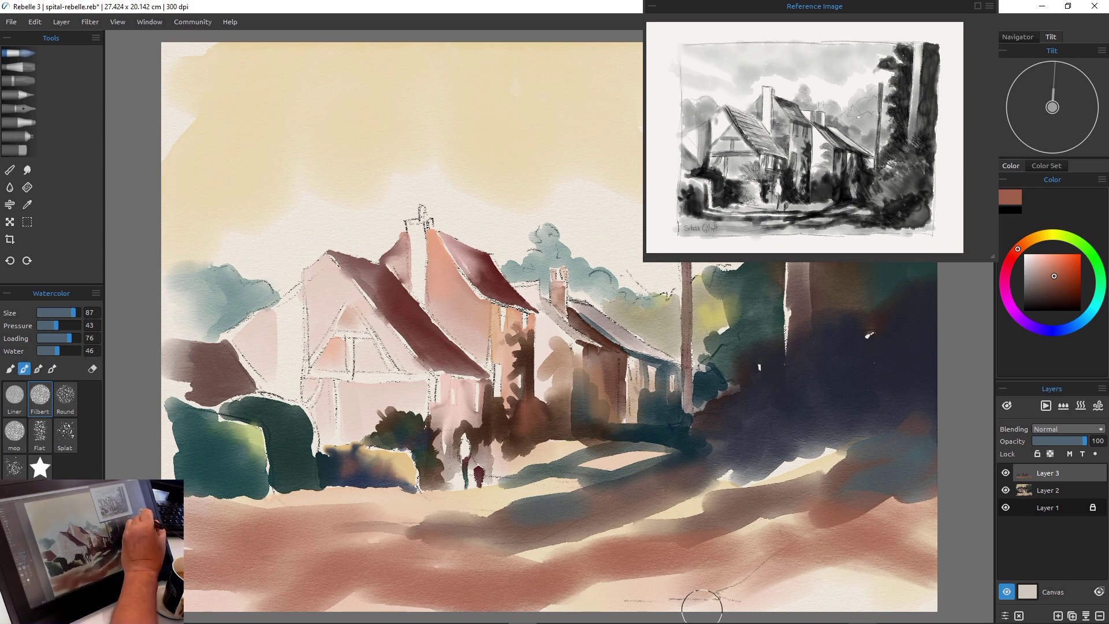
Choose a very dark blue and lay cool shadow strokes into the road's left foreground and across its middle.
left_click(1081, 320)
left_click(1074, 301)
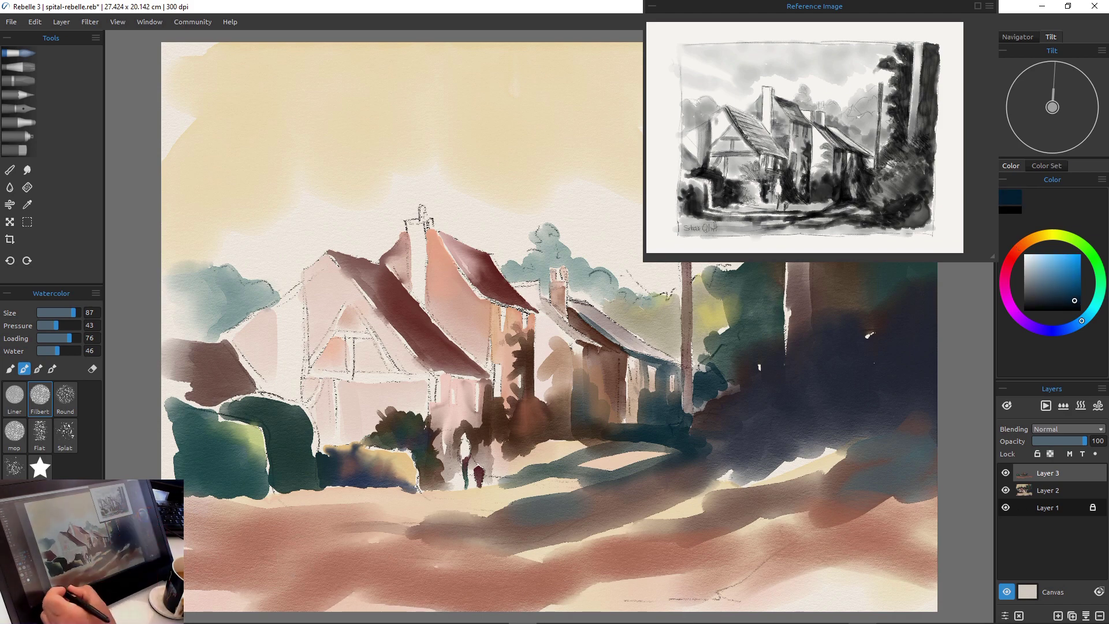
mouse_move(315, 575)
left_mouse_down()
mouse_move(187, 563)
mouse_move(236, 523)
mouse_move(173, 483)
mouse_move(246, 518)
mouse_move(228, 527)
mouse_move(237, 547)
mouse_move(323, 553)
left_mouse_up()
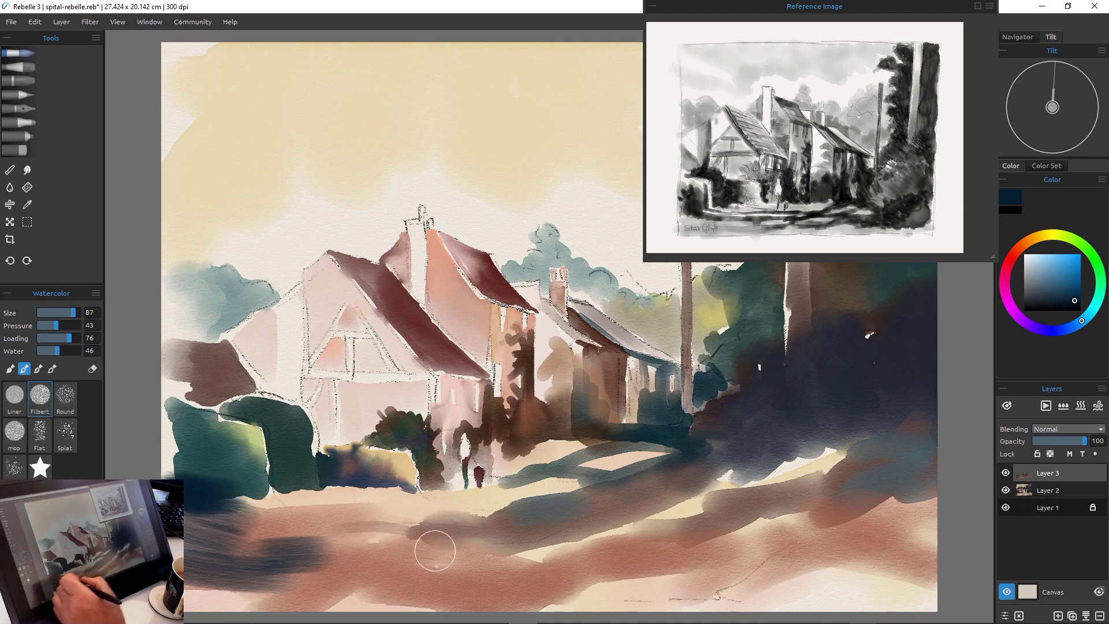
mouse_move(441, 530)
left_mouse_down()
mouse_move(349, 556)
mouse_move(454, 524)
mouse_move(488, 544)
mouse_move(493, 527)
mouse_move(576, 515)
left_mouse_up()
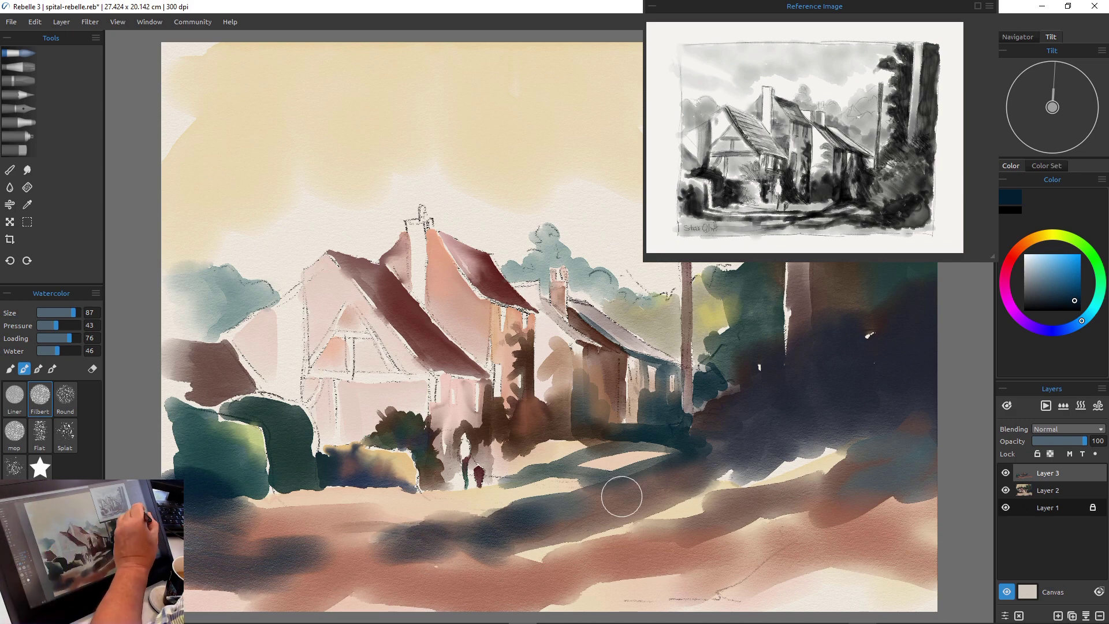
Choose a muted reddish brown, reduce the brush to size 58 and start shading the narrow wall strip left of the timbered gable.
left_click(1025, 242)
left_click_drag(1074, 300, 1061, 284)
left_click(1015, 250)
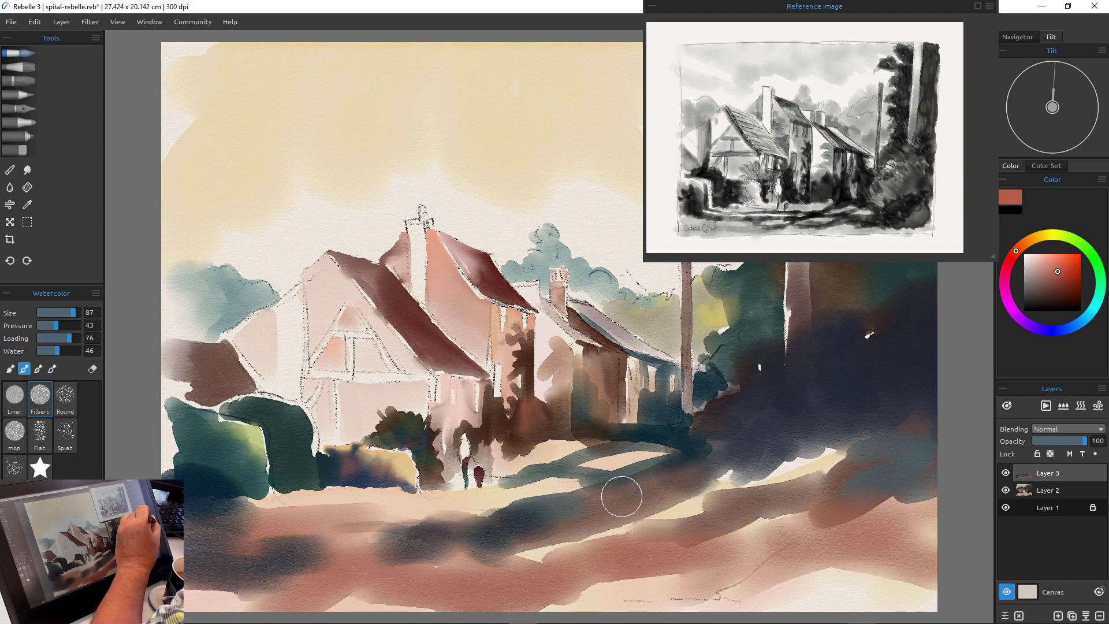
left_click(1063, 283)
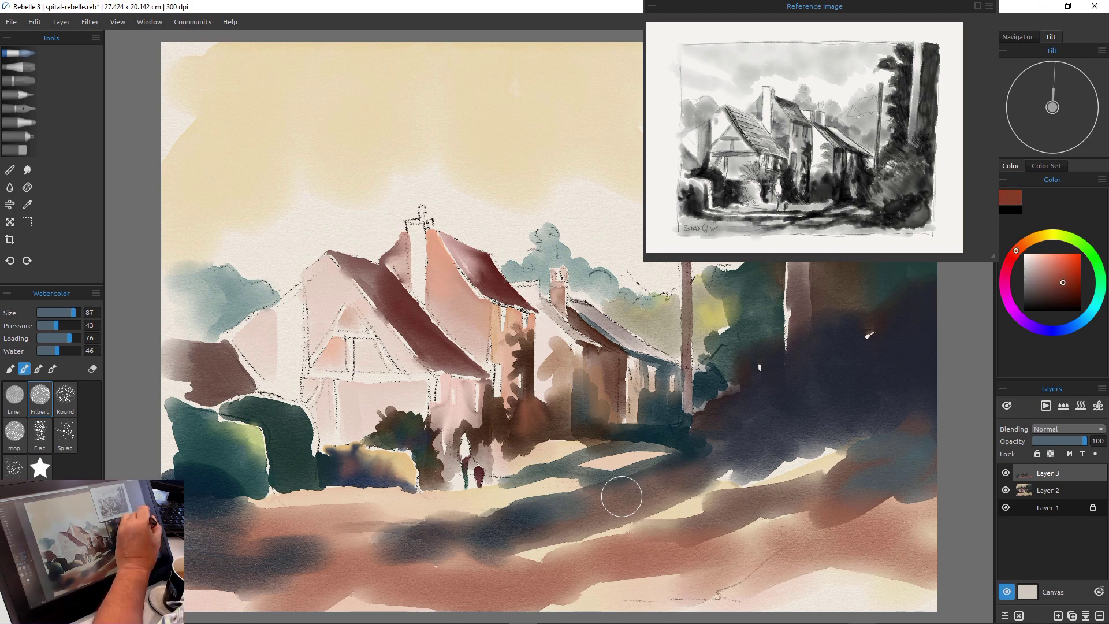
left_click(1054, 277)
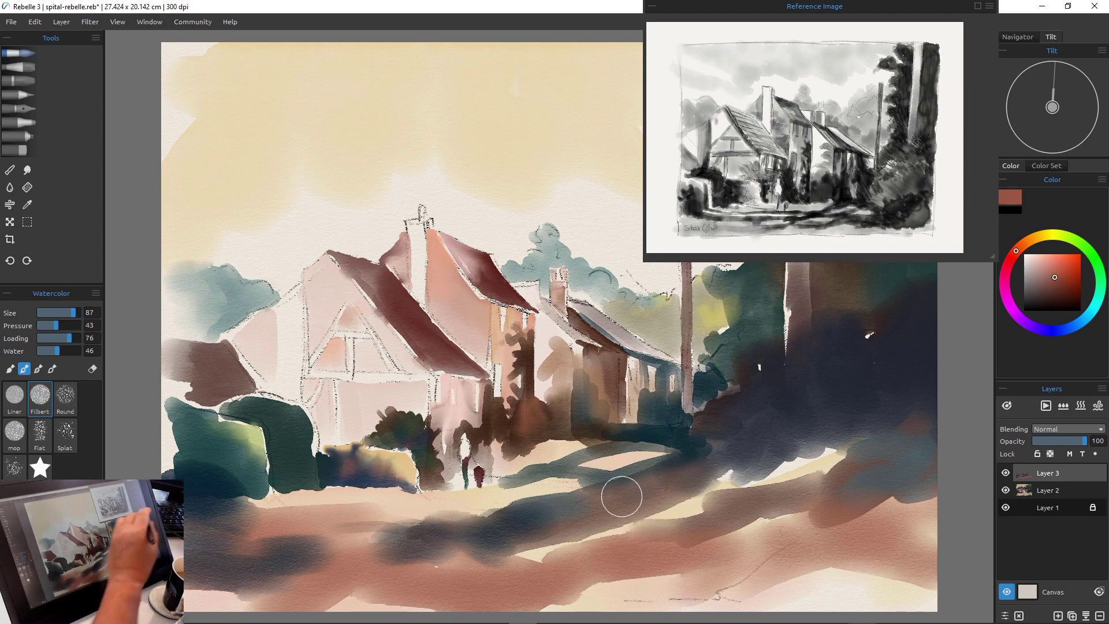
right_click(293, 286)
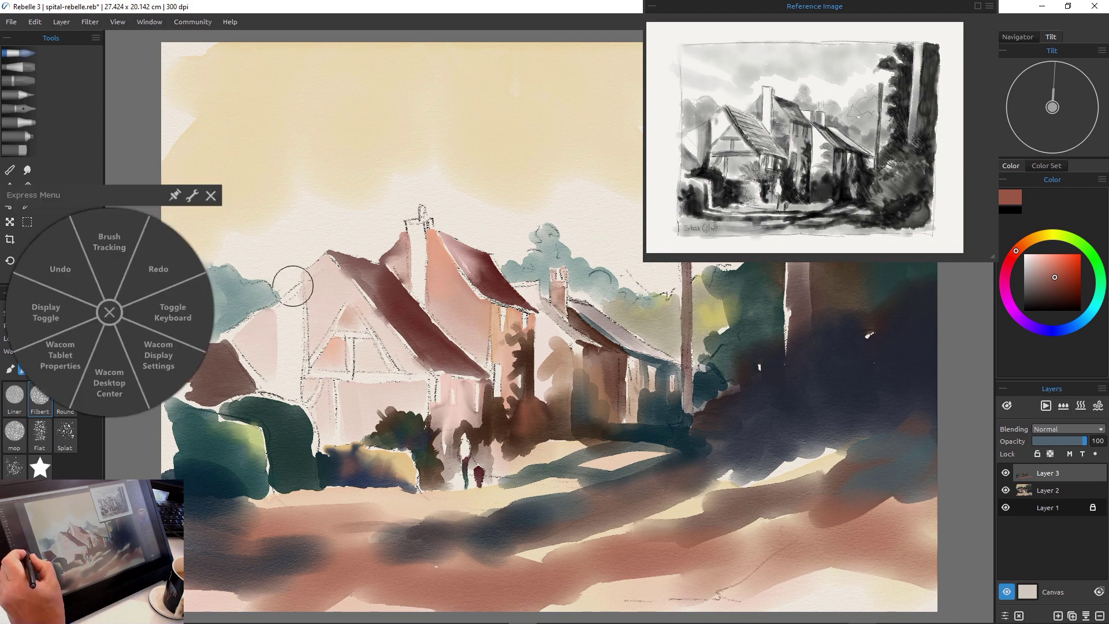
left_click(209, 196)
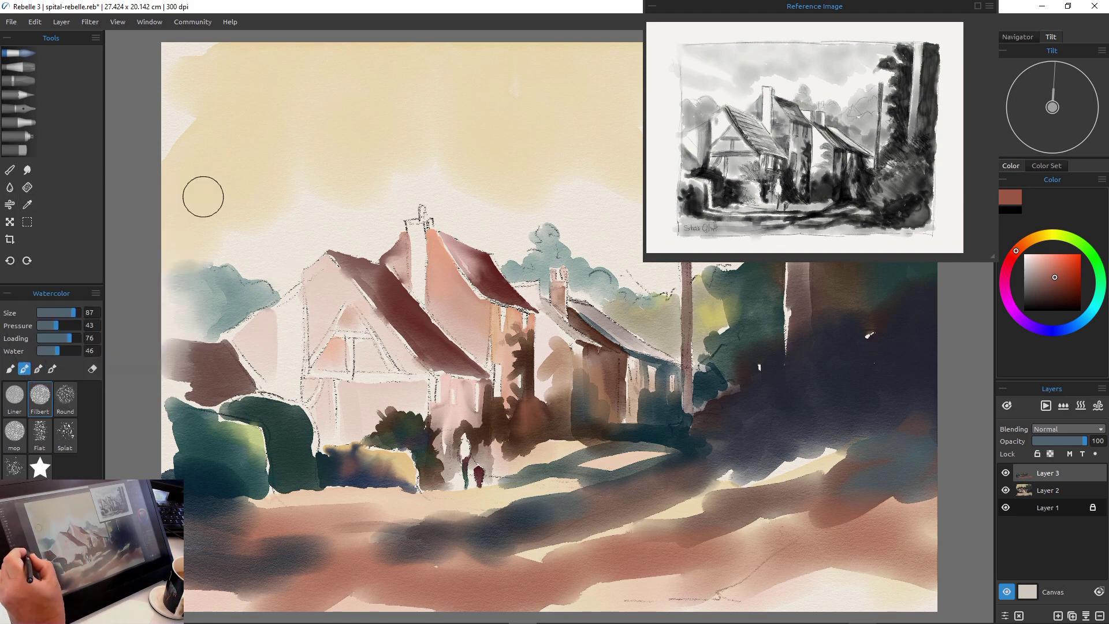
key("bracketleft")
key("bracketleft")
key("bracketleft")
key("bracketleft")
key("bracketleft")
key("bracketleft")
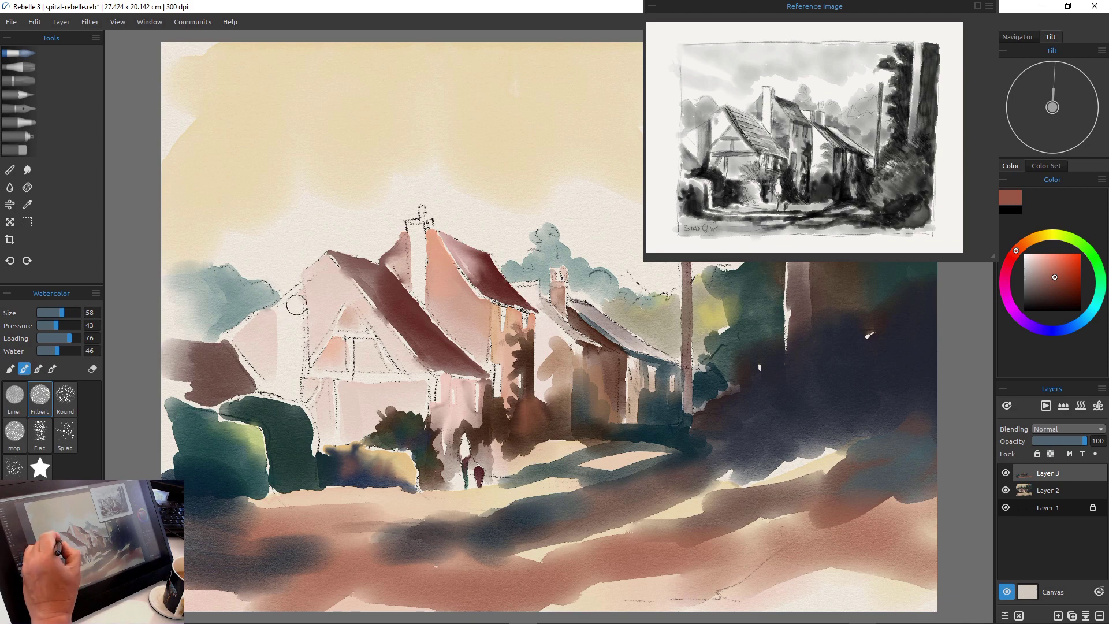
mouse_move(296, 305)
left_mouse_down()
mouse_move(301, 387)
mouse_move(294, 319)
mouse_move(302, 364)
left_mouse_up()
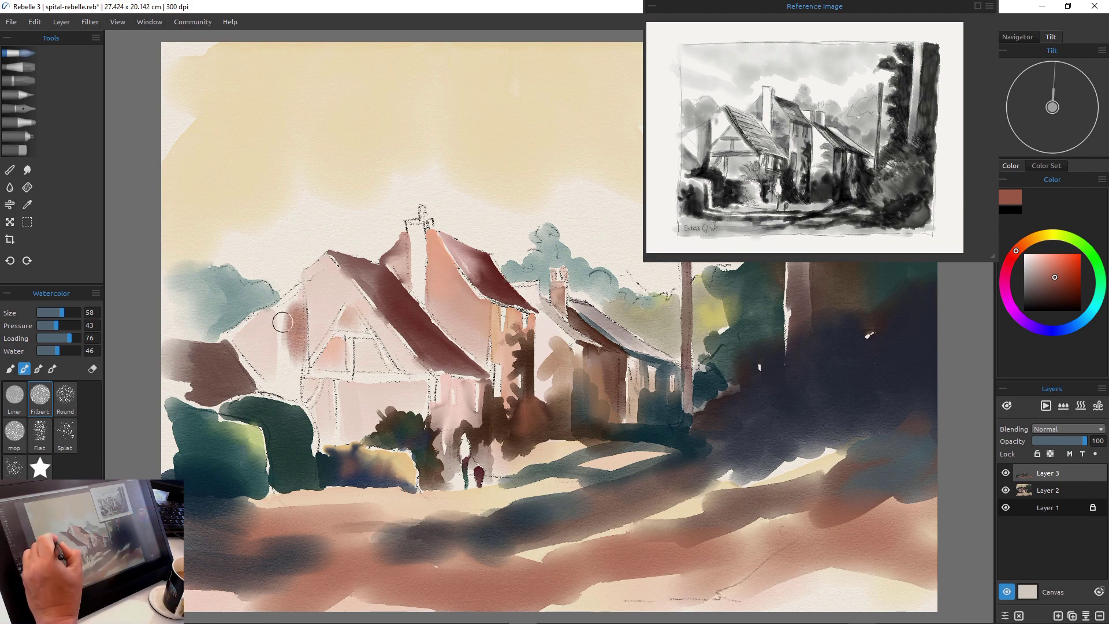
Reduce the brush to about size 35 and deepen the reddish-brown wall strip left of the gable up to its sloping top.
key("bracketleft")
key("bracketleft")
key("bracketleft")
key("bracketleft")
key("bracketleft")
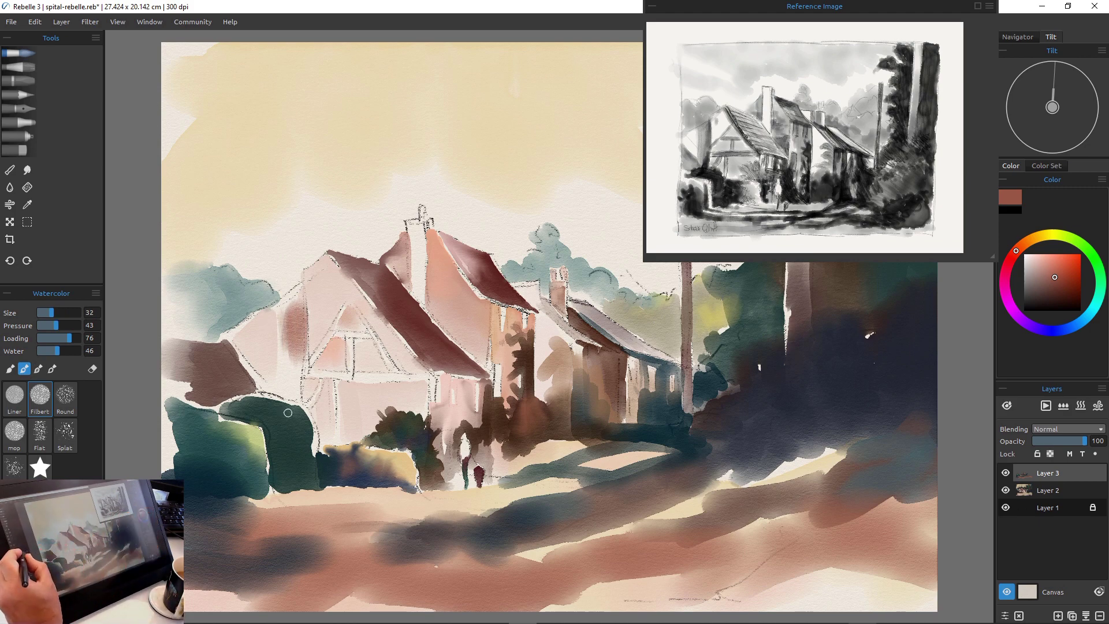
mouse_move(299, 289)
left_mouse_down()
mouse_move(299, 314)
mouse_move(298, 287)
mouse_move(290, 307)
mouse_move(303, 283)
mouse_move(306, 371)
mouse_move(291, 383)
mouse_move(303, 342)
mouse_move(304, 388)
mouse_move(281, 305)
mouse_move(286, 340)
mouse_move(288, 302)
mouse_move(286, 326)
left_mouse_up()
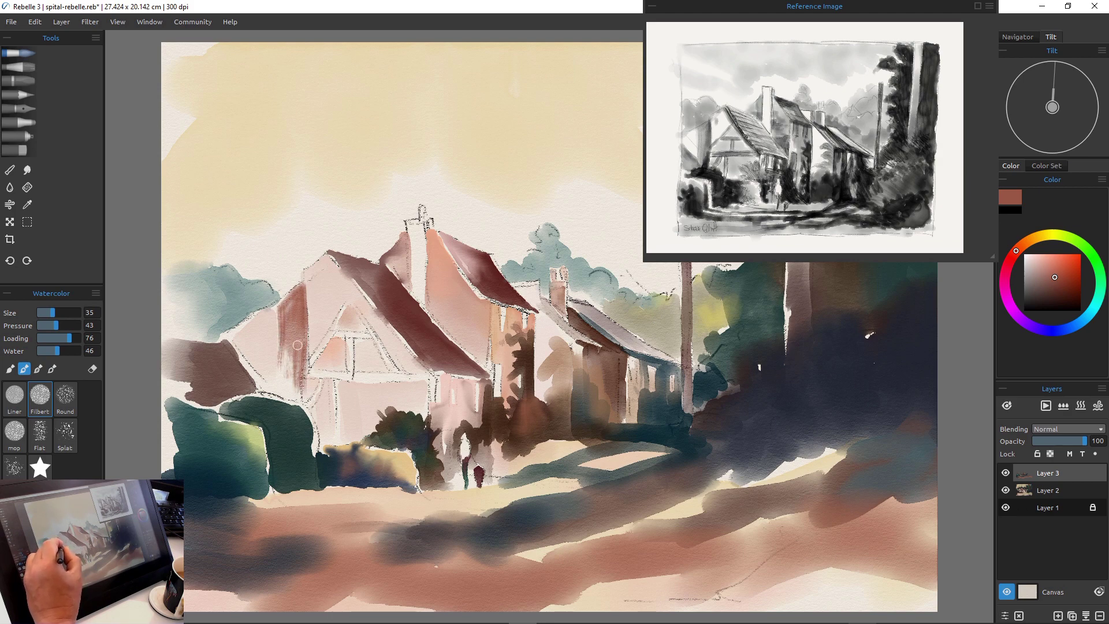
Pick up the pale pink of the gable wall and soften the lower part and edges of the reddish-brown strip.
left_click(344, 347, "alt")
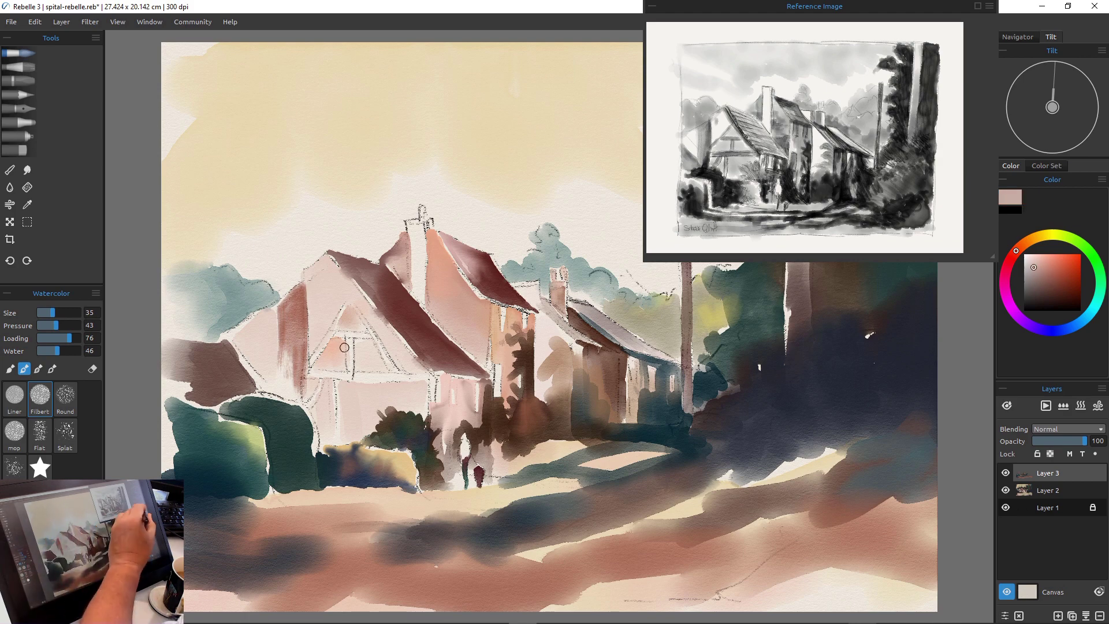
mouse_move(286, 343)
left_mouse_down()
mouse_move(295, 385)
mouse_move(284, 363)
left_mouse_up()
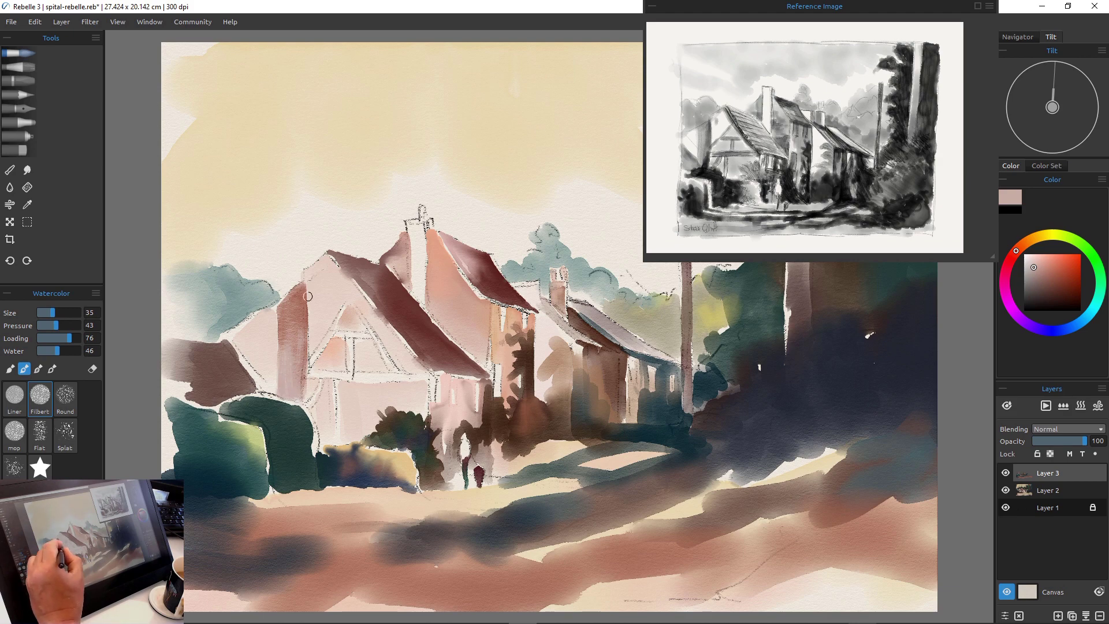
left_click_drag(307, 297, 302, 312)
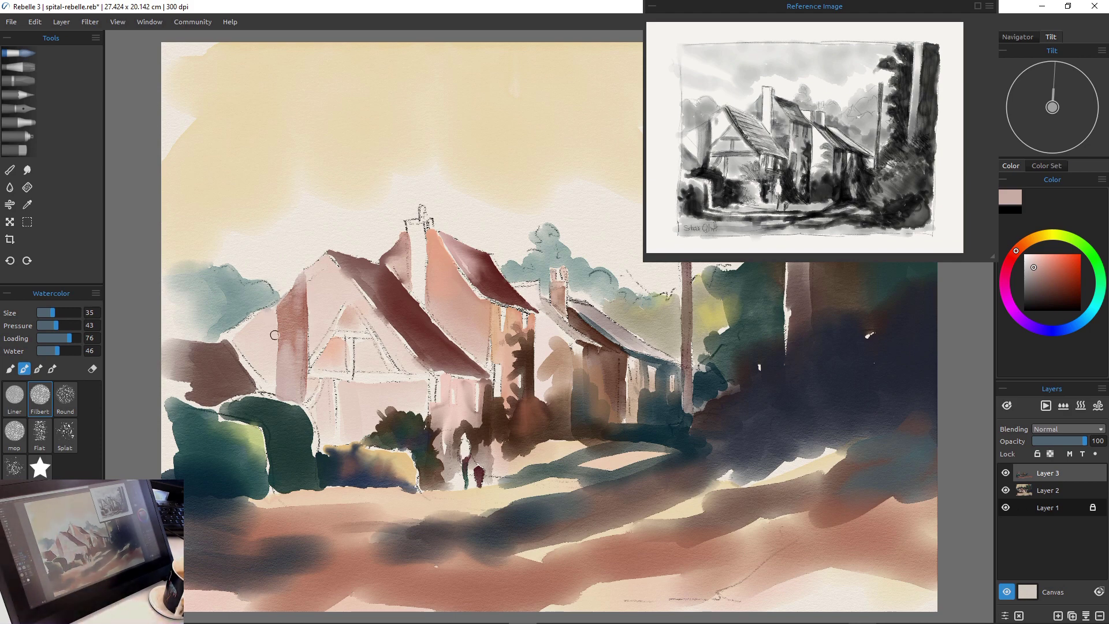
Choose a deeper reddish brown and rework the sloping top edge of the wall strip beside the gable.
left_click(1059, 282)
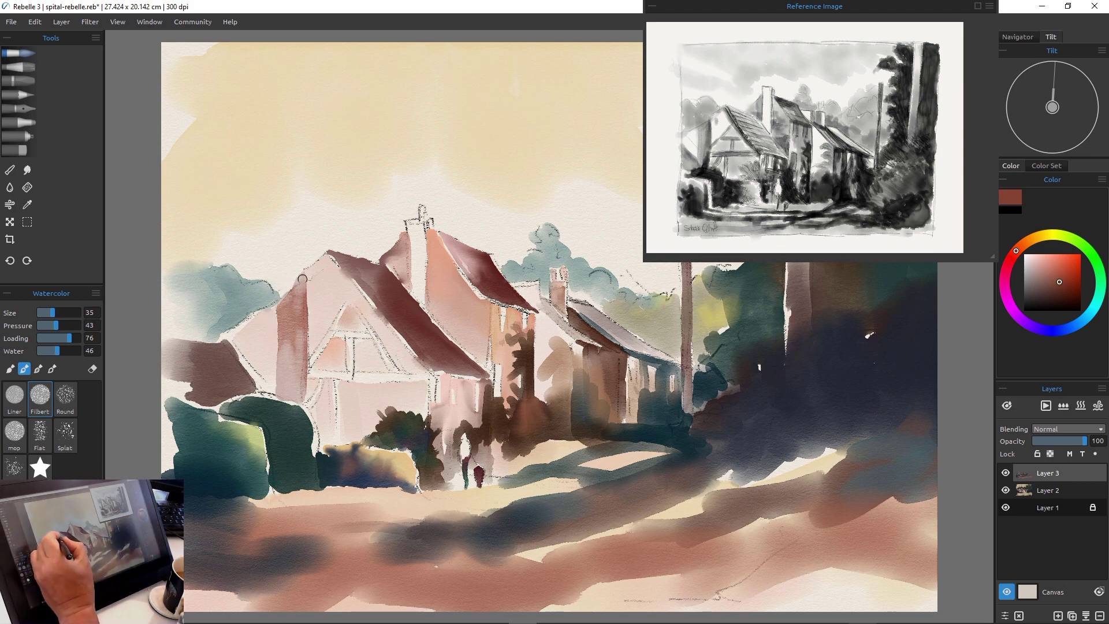
left_click_drag(301, 278, 276, 307)
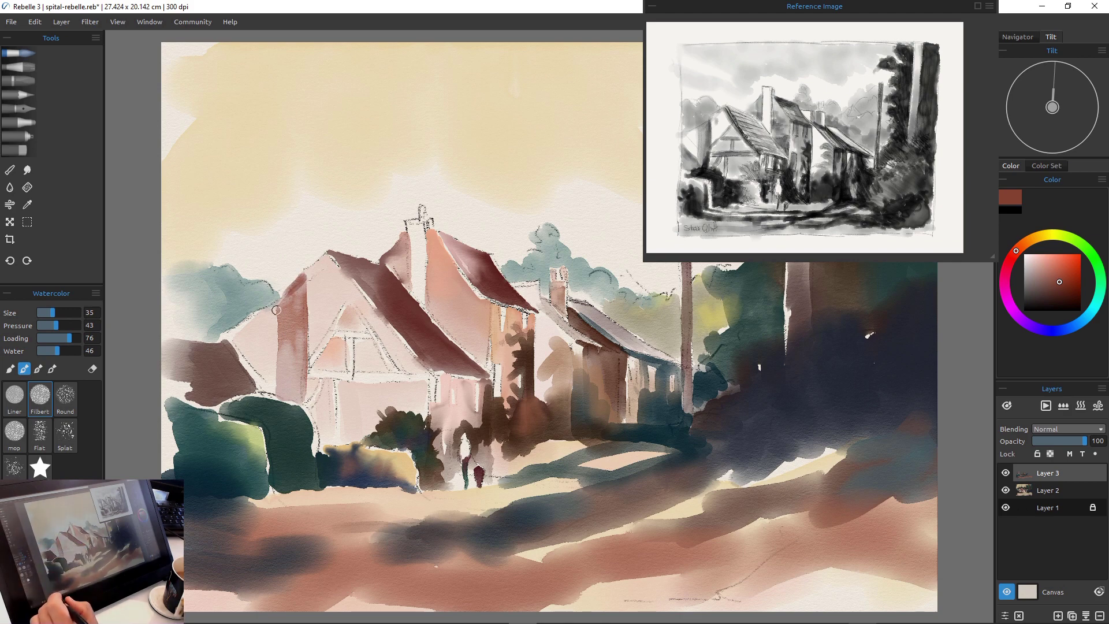
key("ctrl+z")
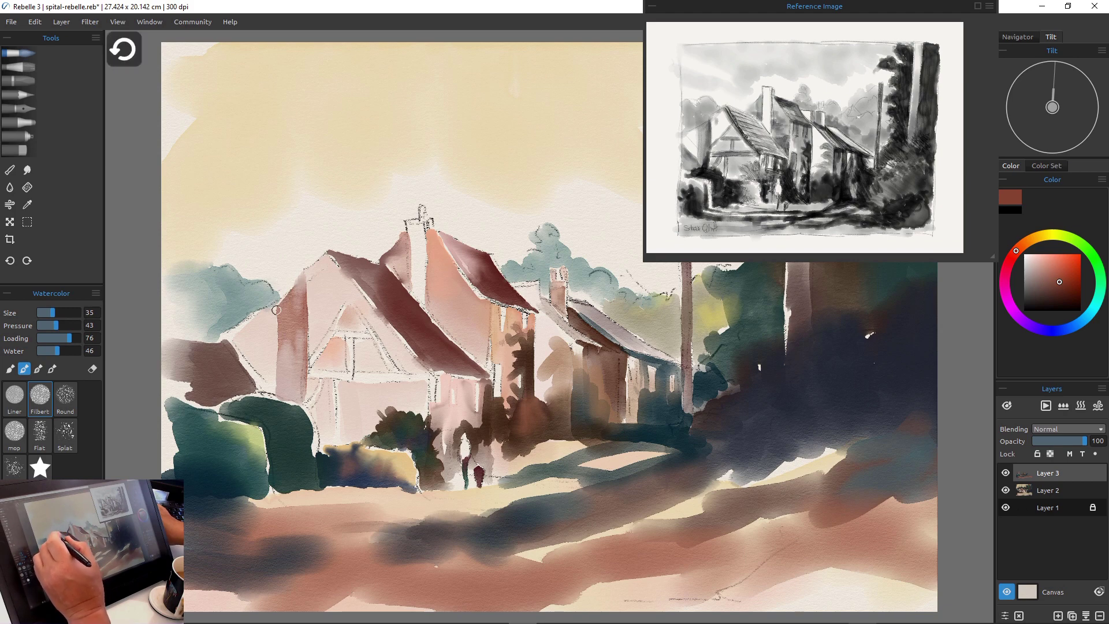
key("ctrl+z")
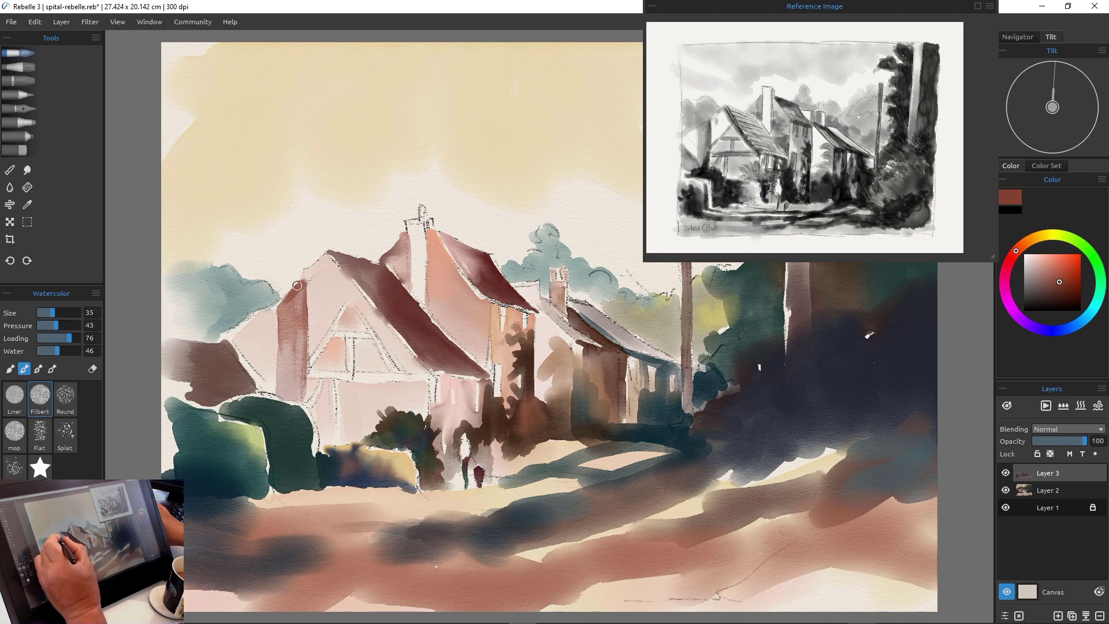
left_click_drag(297, 286, 277, 305)
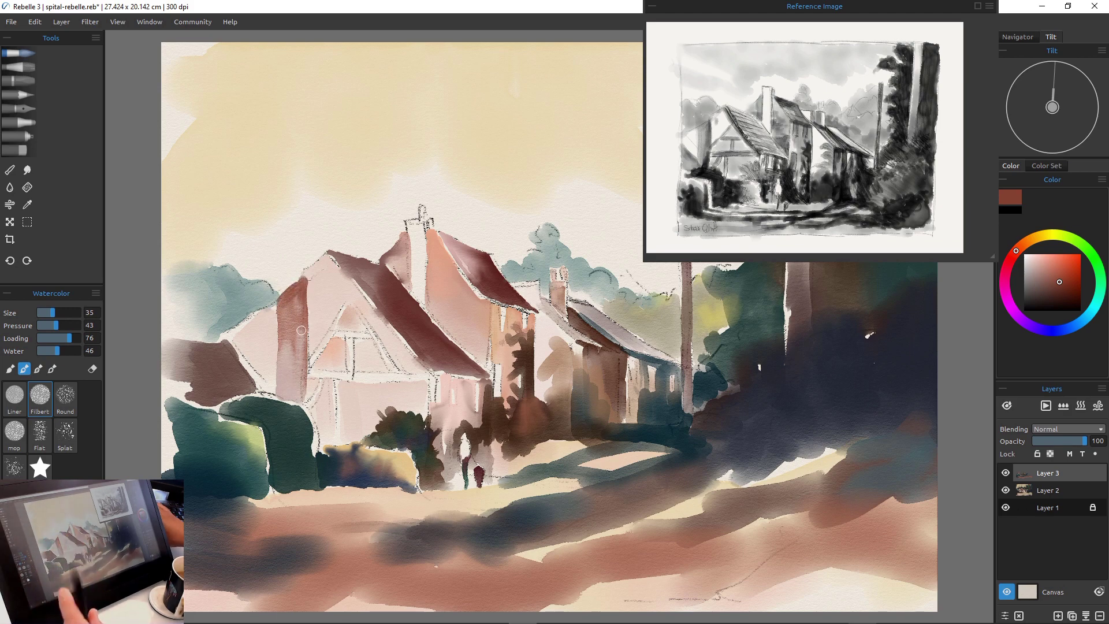
key("e")
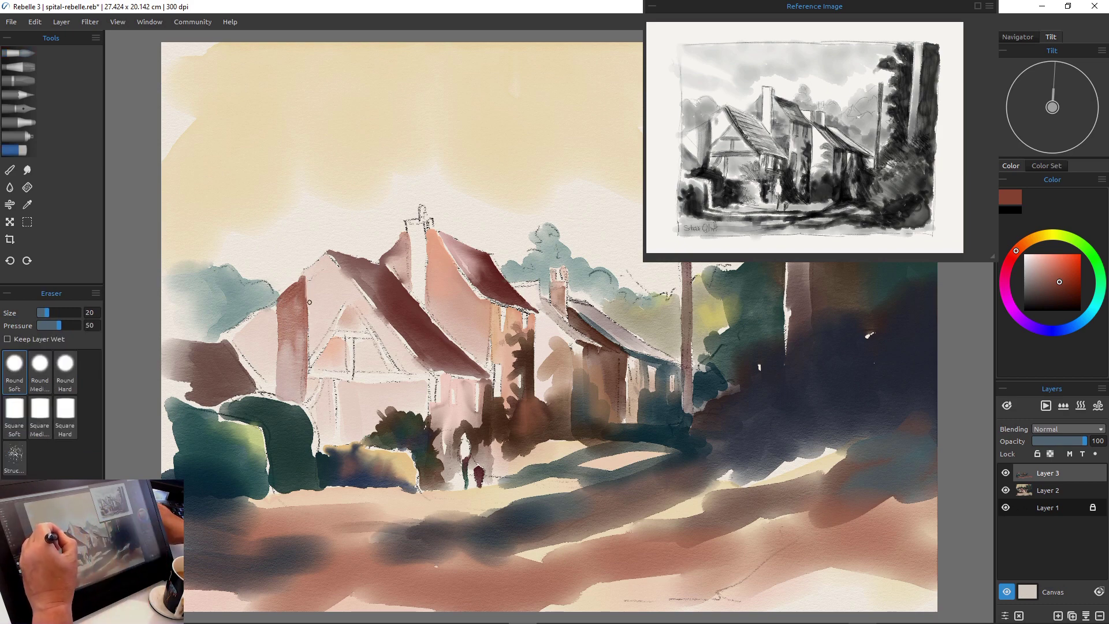
key("e")
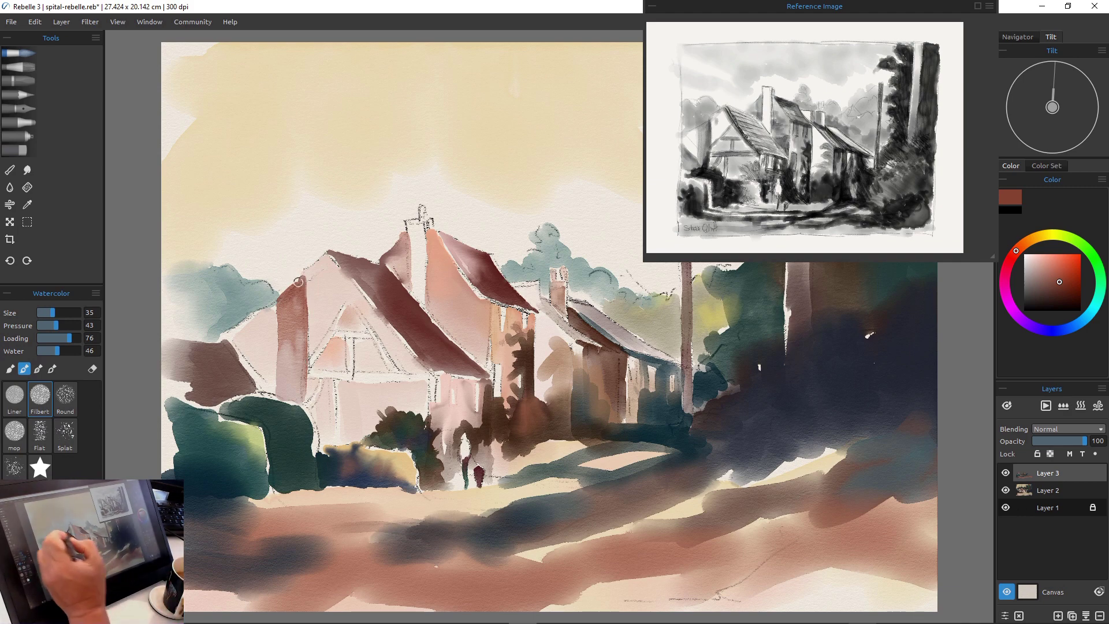
Choose a greyish beige and paint the gable's timber framing: the horizontal beam, the diagonal braces and the uprights.
left_click(1039, 236)
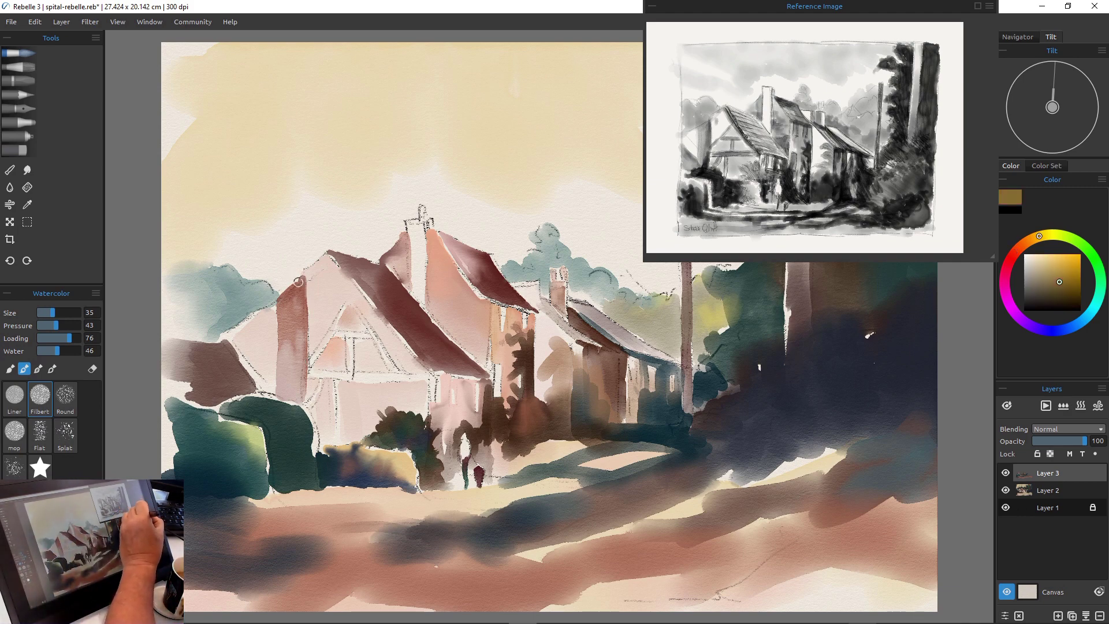
left_click(1047, 278)
left_click(1030, 239)
left_click(1042, 260)
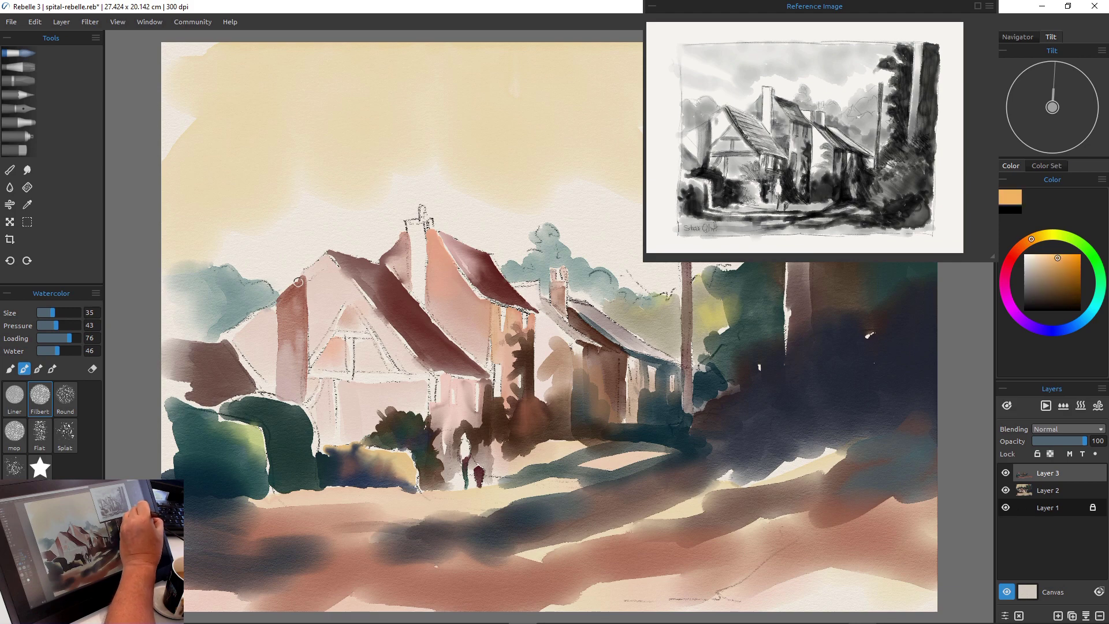
left_click(1038, 271)
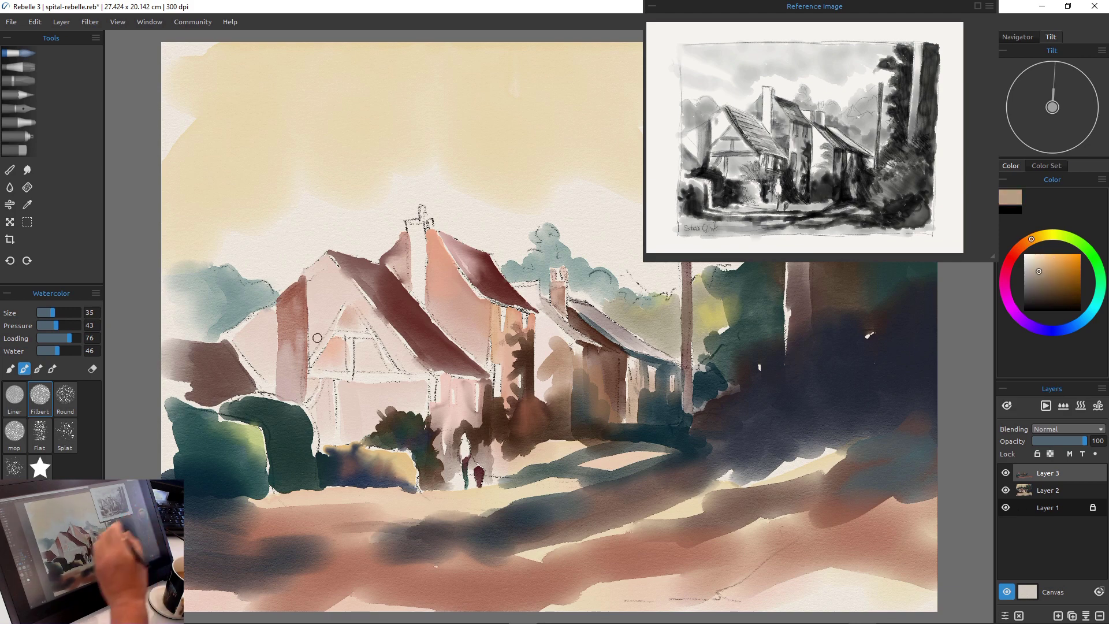
left_click_drag(425, 376, 304, 372)
mouse_move(351, 341)
left_mouse_down()
mouse_move(363, 362)
mouse_move(377, 338)
mouse_move(399, 374)
left_mouse_up()
mouse_move(371, 334)
left_mouse_down()
mouse_move(327, 336)
mouse_move(311, 354)
mouse_move(336, 442)
left_mouse_up()
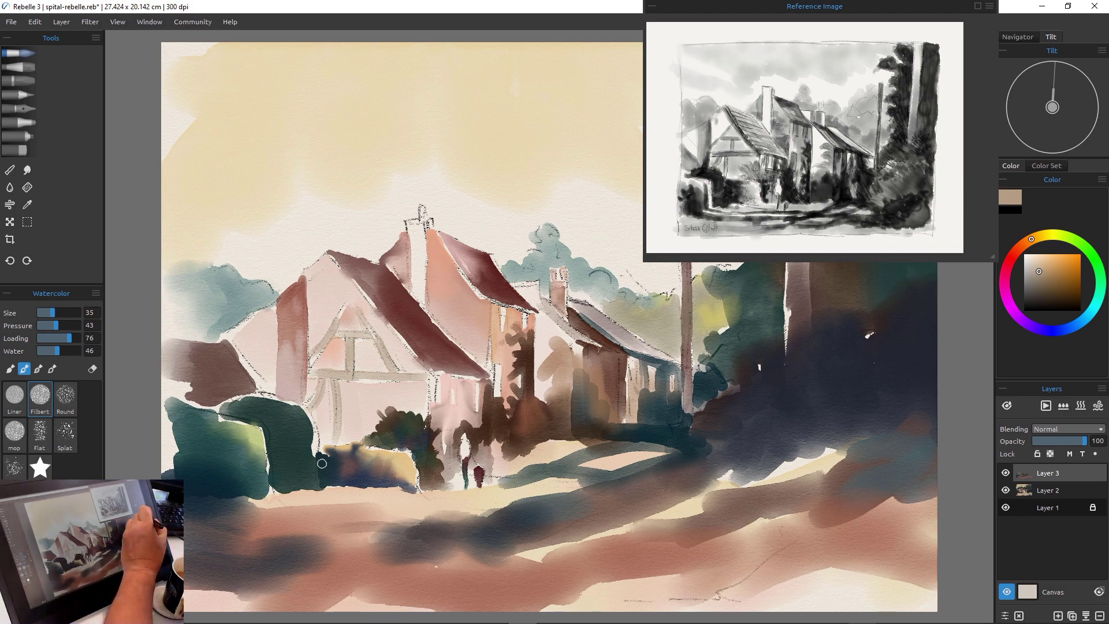
Choose a dark blue, paint a thin size 21 shadow line down the front gable's sloping roof edge, and switch to dark red.
left_click(1073, 301)
left_click(1046, 331)
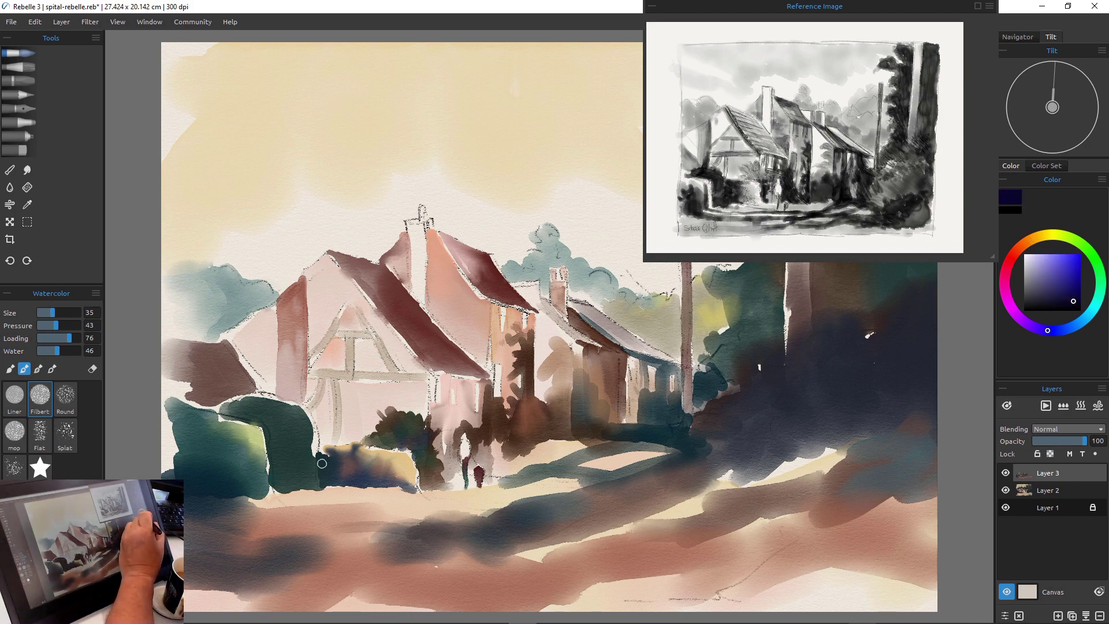
left_click(1067, 295)
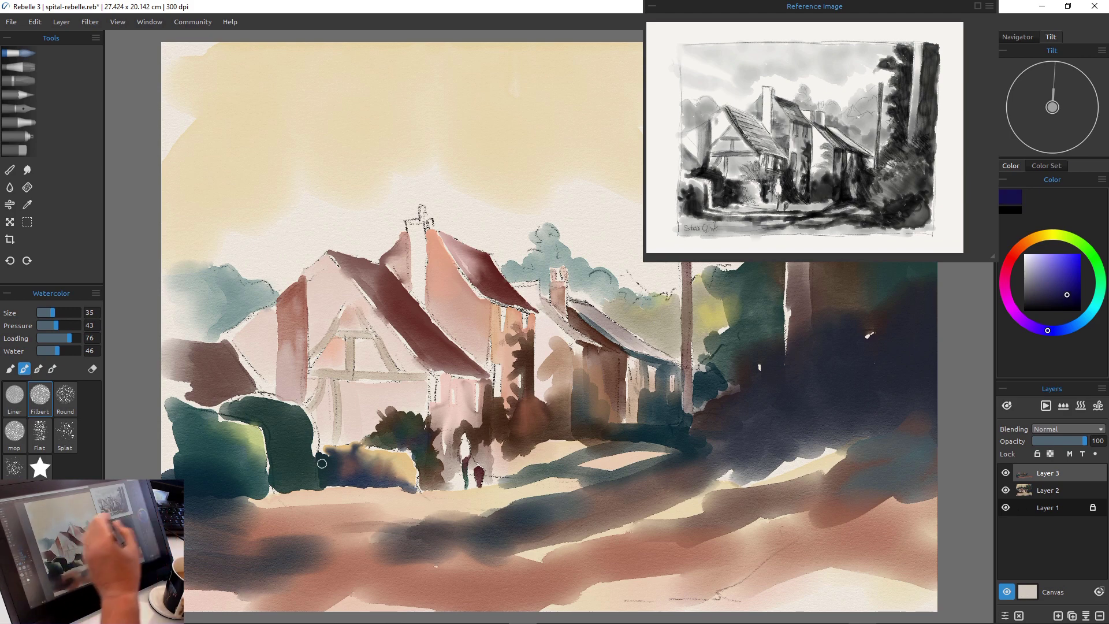
left_click(1083, 318)
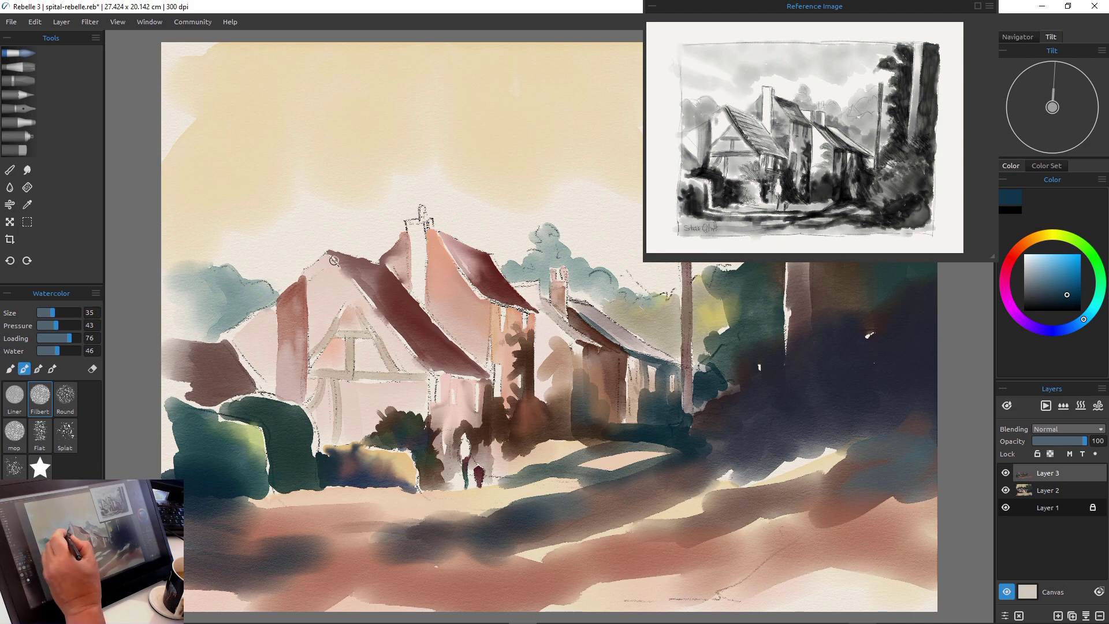
mouse_move(334, 260)
left_mouse_down()
mouse_move(422, 365)
mouse_move(412, 363)
mouse_move(412, 351)
mouse_move(435, 377)
left_mouse_up()
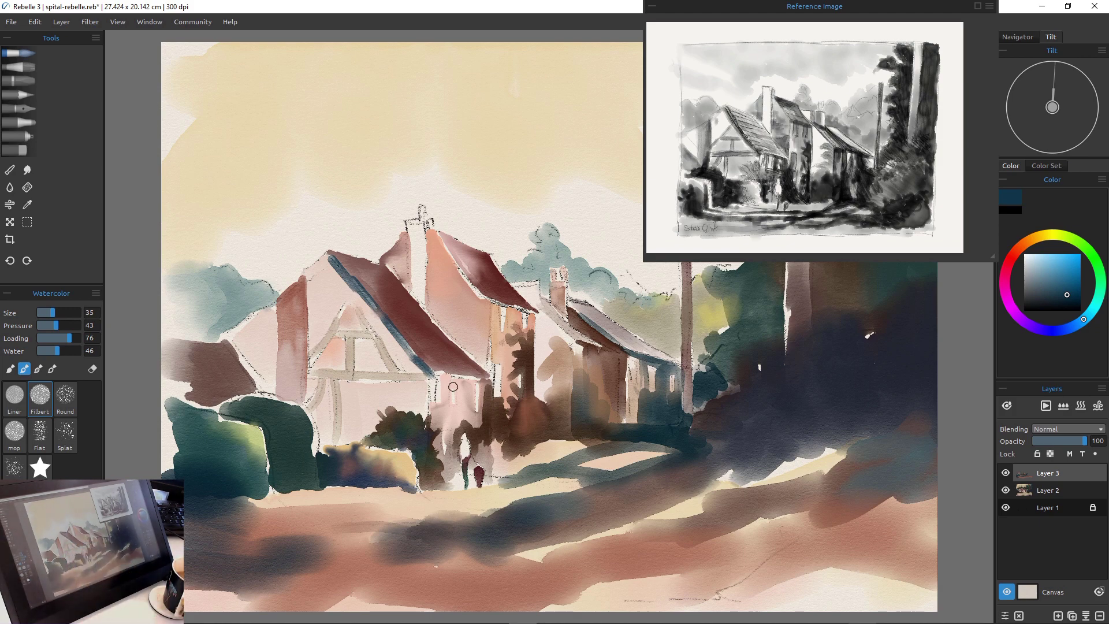
key("ctrl+z")
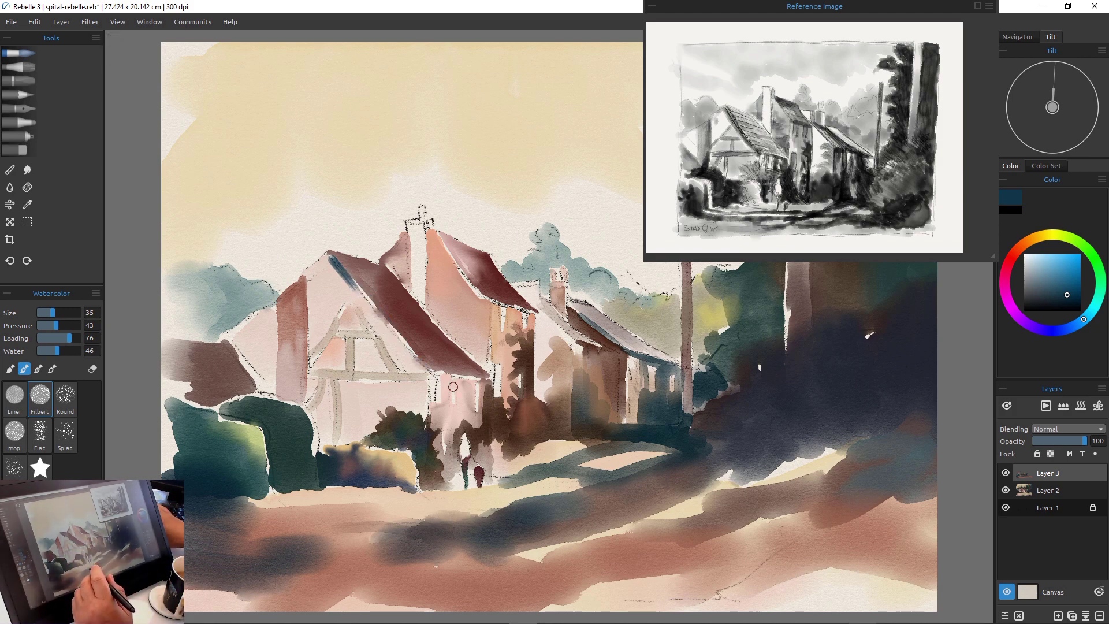
key("ctrl+z")
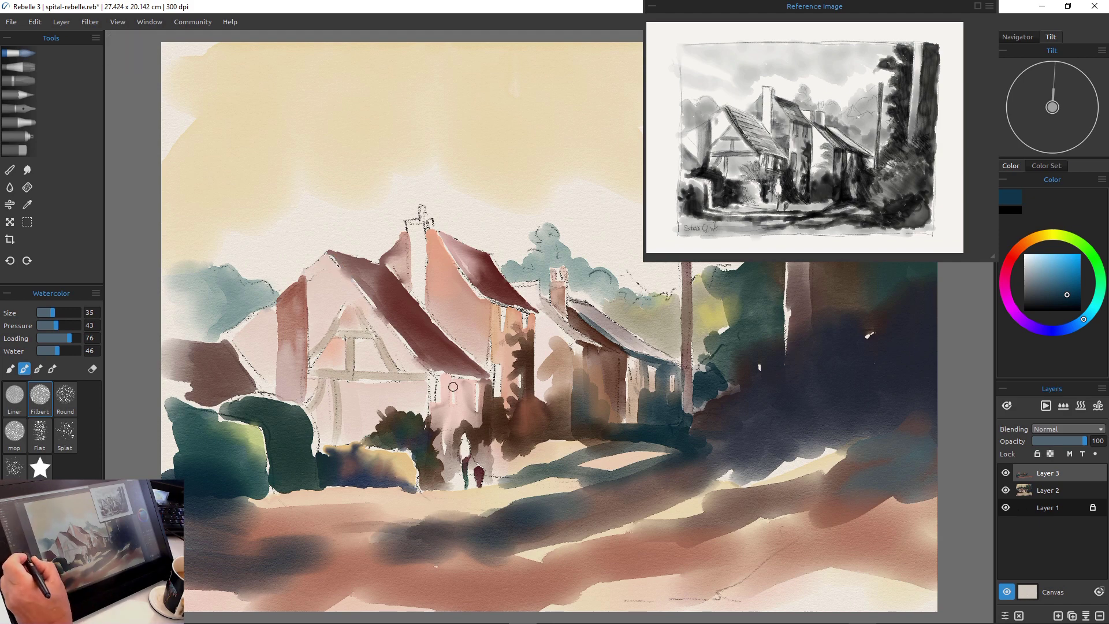
key("bracketleft")
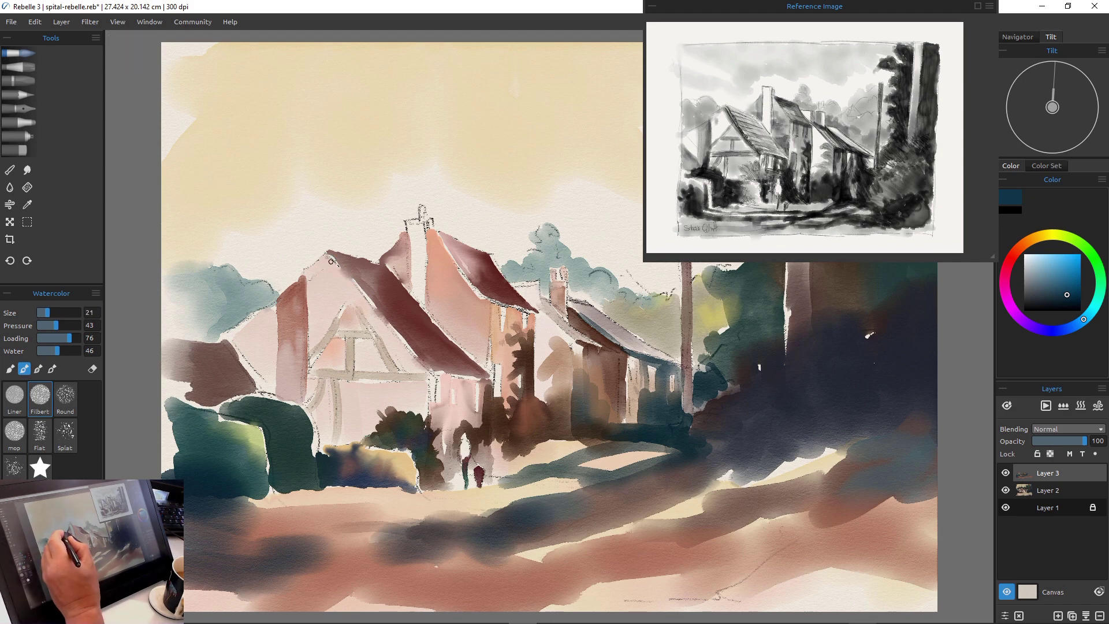
left_click_drag(331, 261, 433, 379)
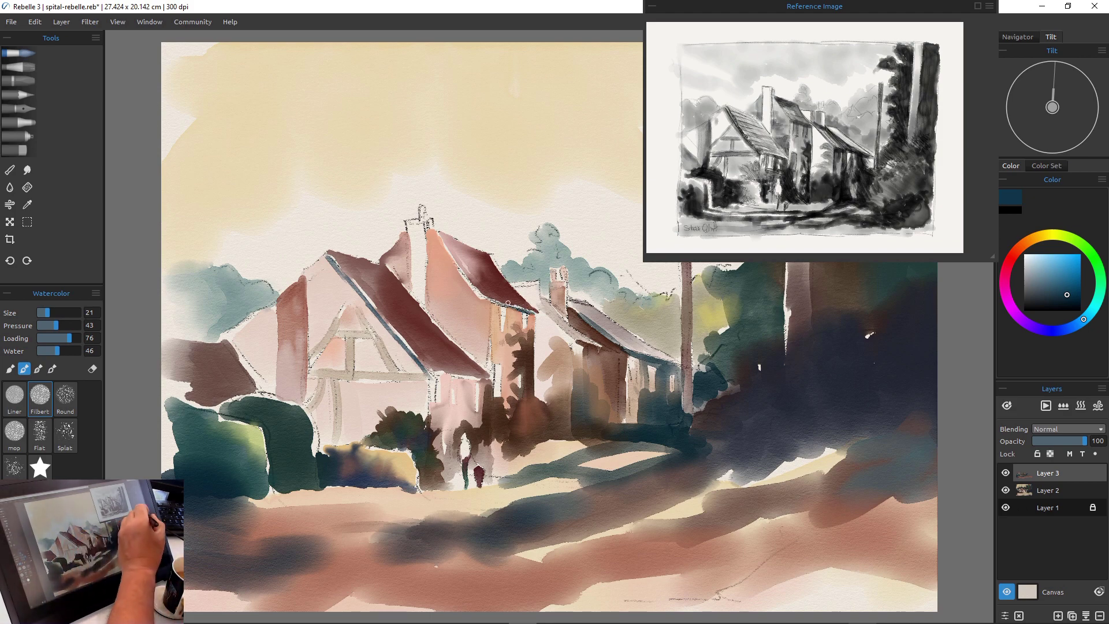
left_click(508, 302, "alt")
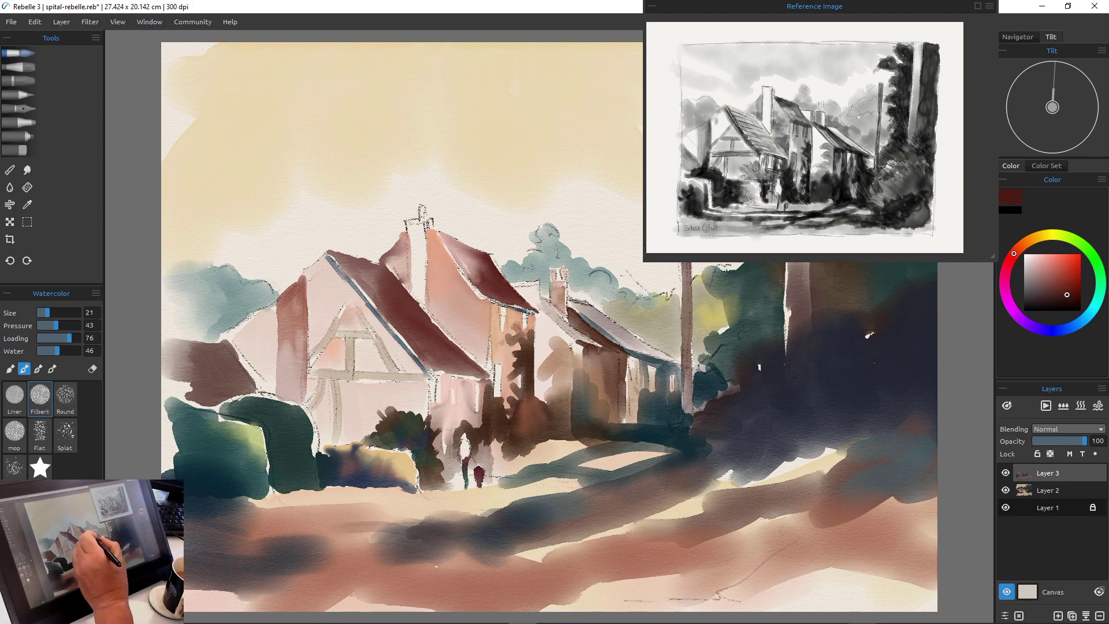
Deepen the middle cottage's roof and the front cottage's eaves with dark red, and add dark strokes to the far cottages' walls.
left_click_drag(533, 315, 503, 304)
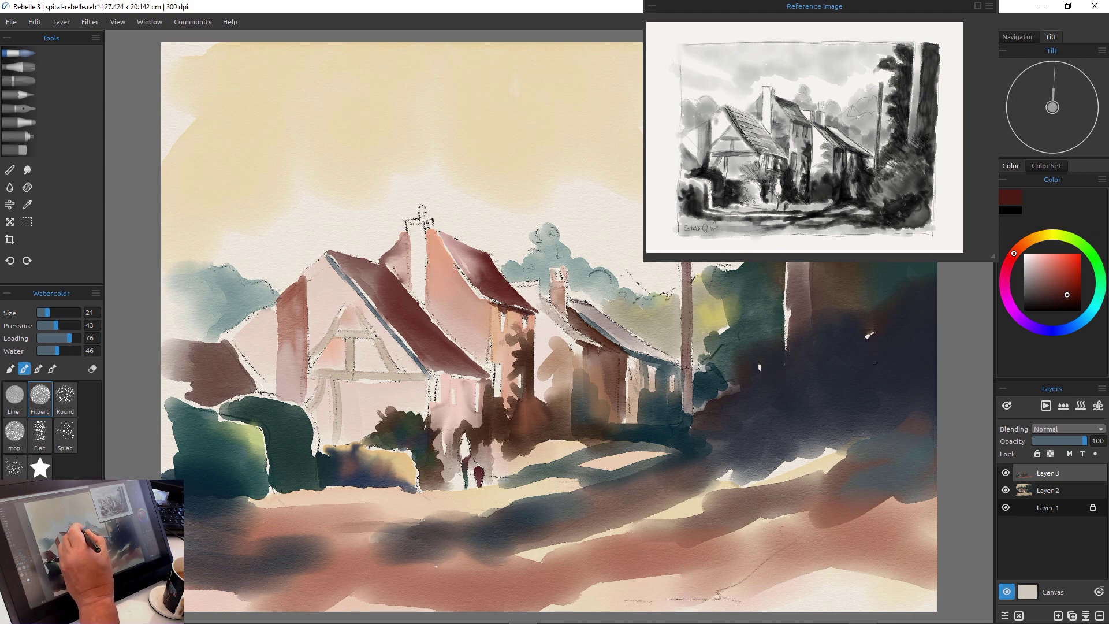
left_click_drag(455, 266, 483, 299)
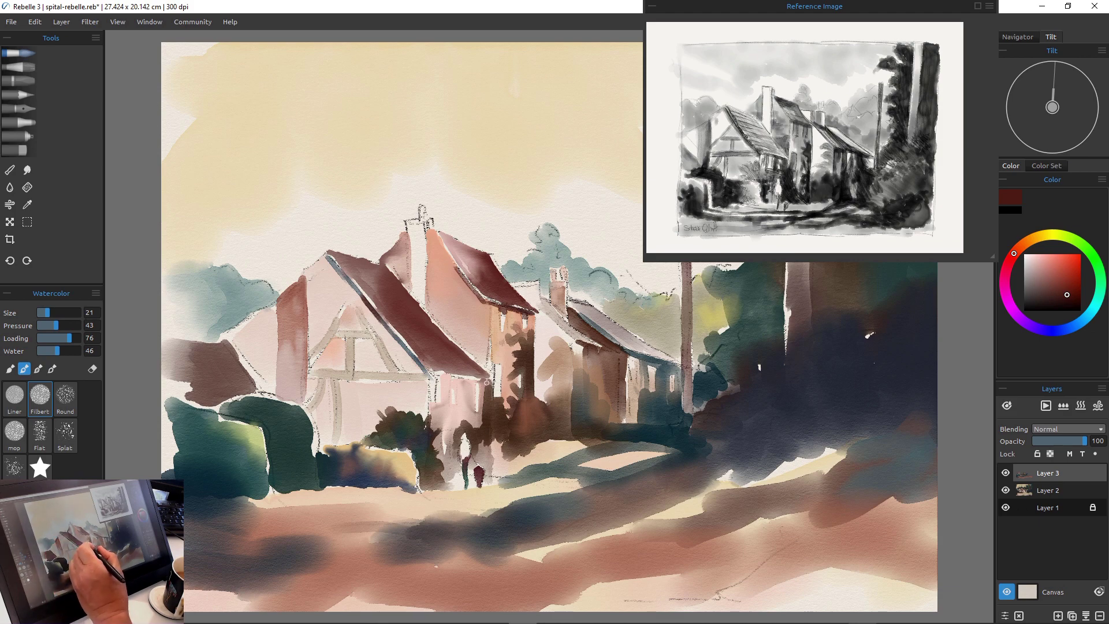
left_click_drag(486, 382, 447, 378)
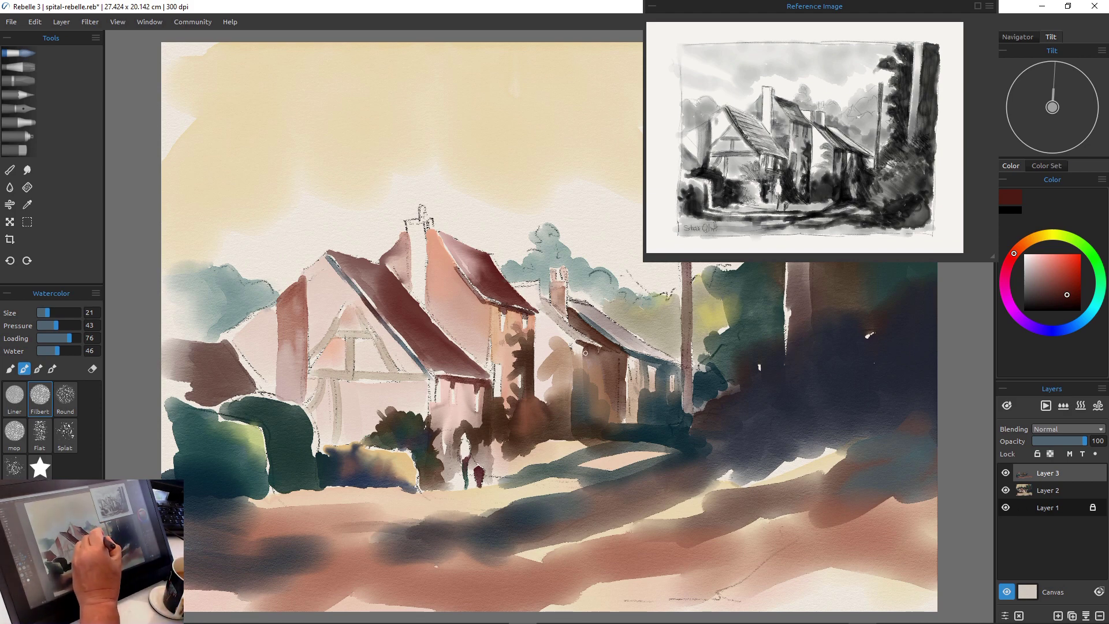
mouse_move(597, 353)
left_mouse_down()
mouse_move(612, 397)
mouse_move(594, 398)
mouse_move(589, 378)
mouse_move(602, 403)
left_mouse_up()
left_click_drag(630, 360, 634, 370)
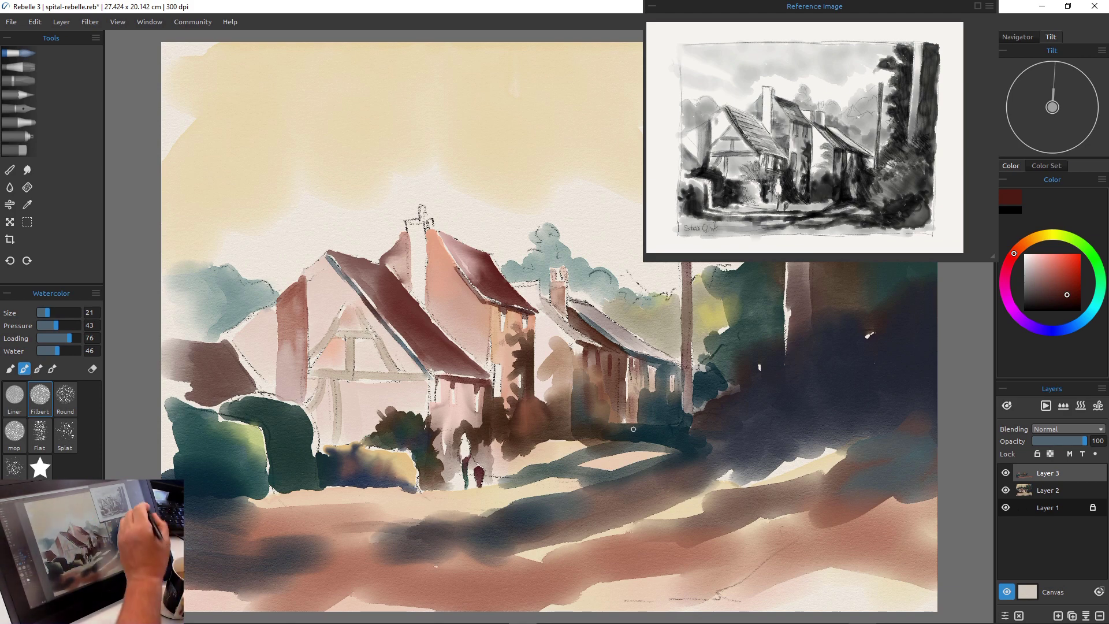
Choose a muted brown and paint brick patches on the middle cottage's wall beside the tall chimney with a size 32 brush.
left_click(1040, 266)
left_click(1038, 281)
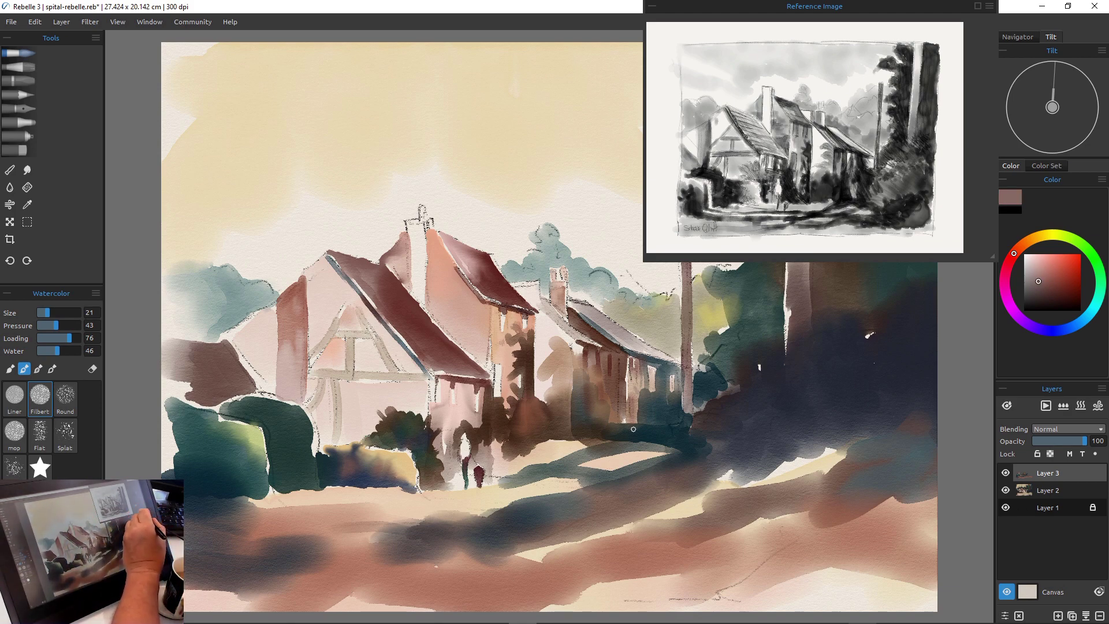
left_click(1029, 239)
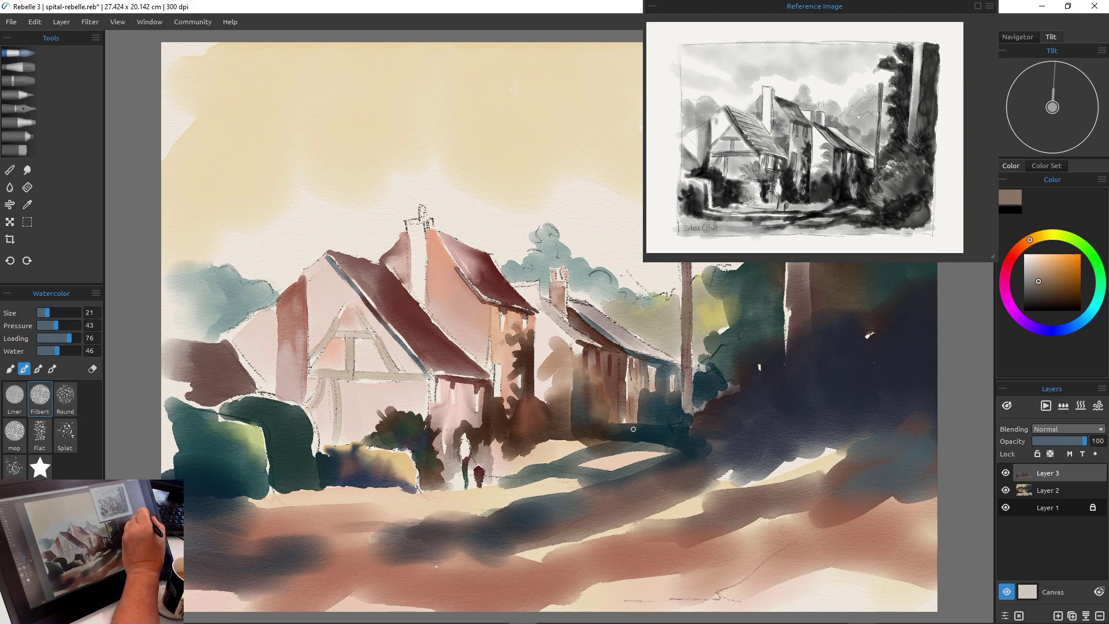
left_click(1040, 273)
left_click(1048, 281)
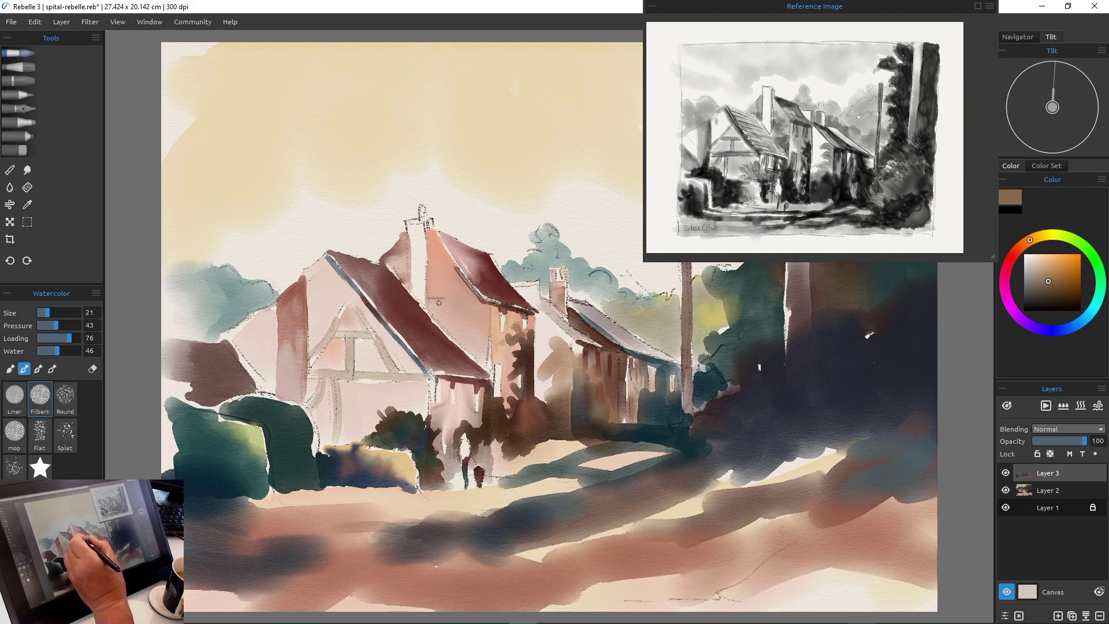
key("bracketright")
key("bracketright")
key("bracketright")
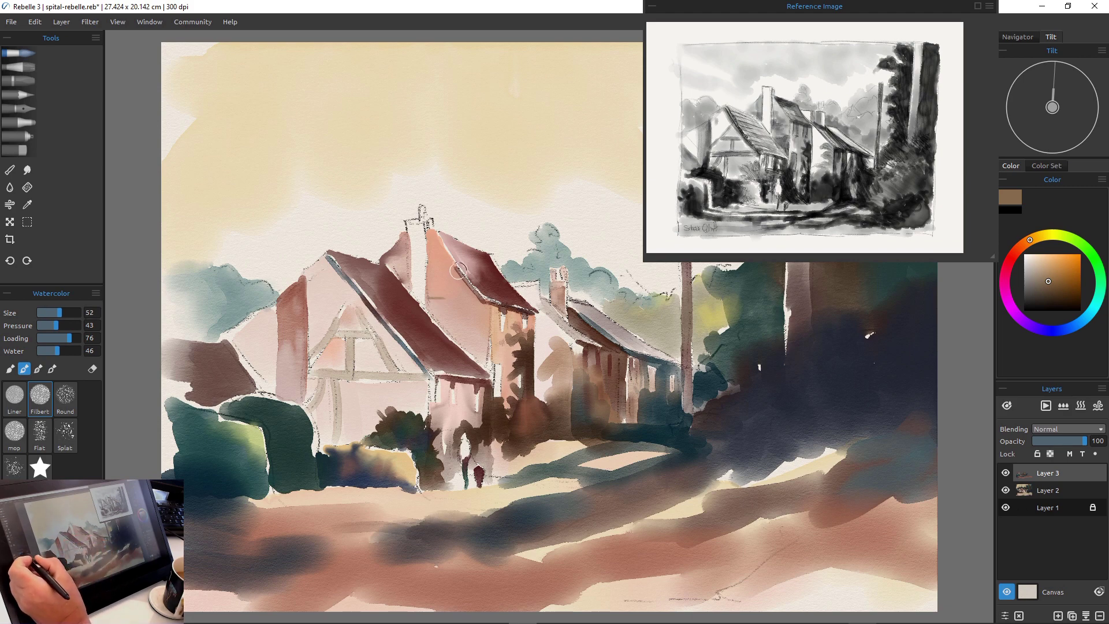
key("bracketleft")
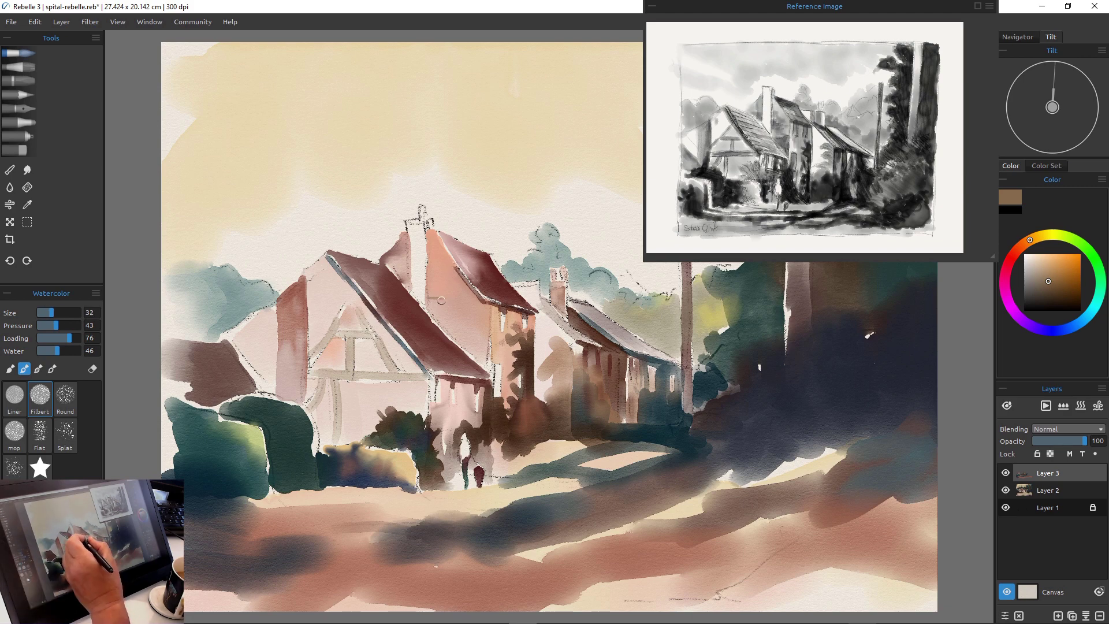
mouse_move(449, 304)
left_mouse_down()
mouse_move(471, 320)
mouse_move(439, 279)
mouse_move(444, 321)
left_mouse_up()
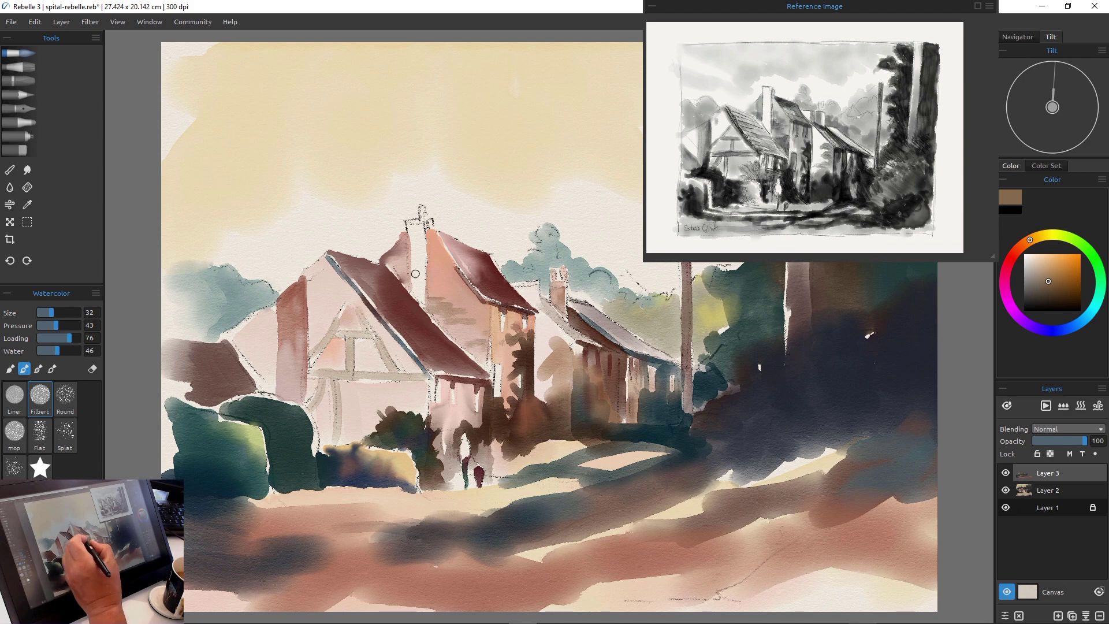
left_click_drag(440, 261, 426, 259)
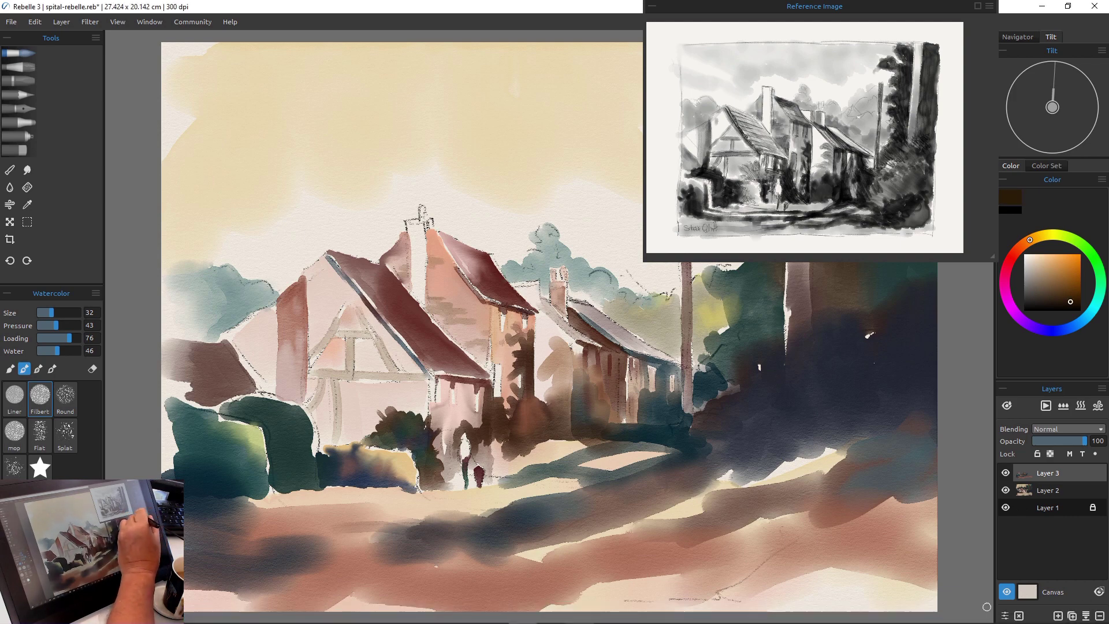
Choose a very dark red and deepen the lower end of the front cottage's roof down to the eaves.
left_click(1070, 301)
left_click(1010, 258)
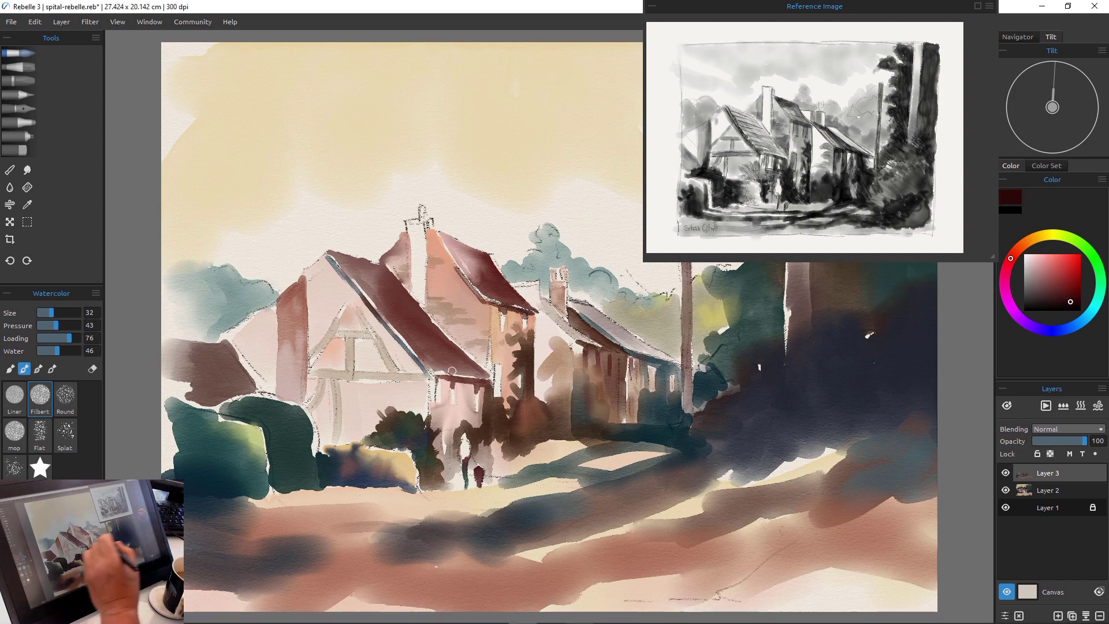
mouse_move(460, 361)
left_mouse_down()
mouse_move(483, 375)
mouse_move(458, 365)
left_mouse_up()
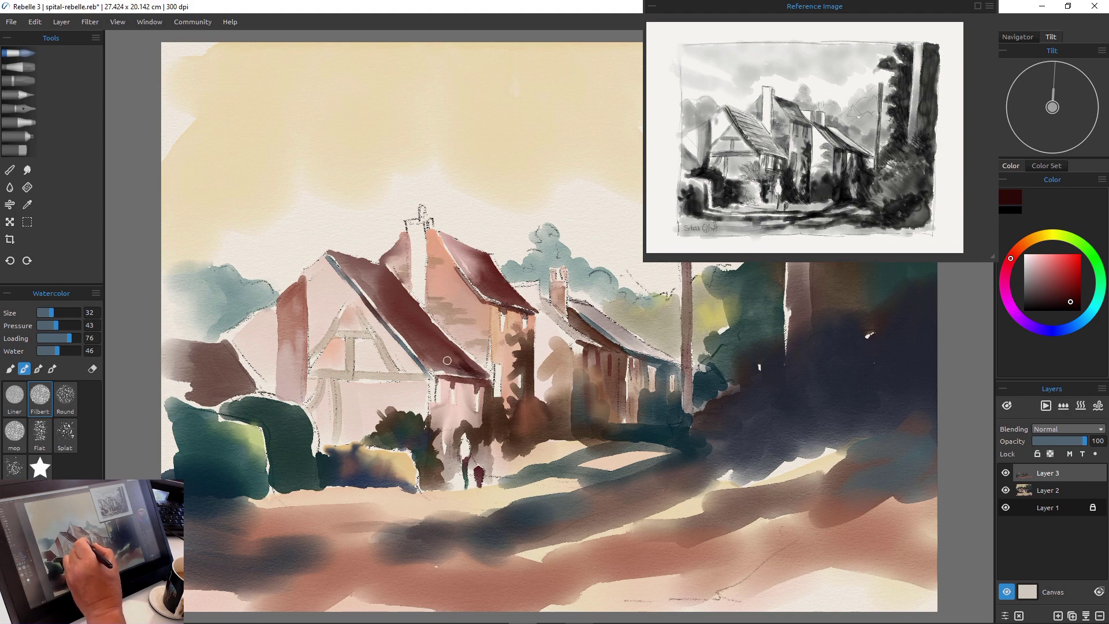
left_click_drag(451, 354, 485, 377)
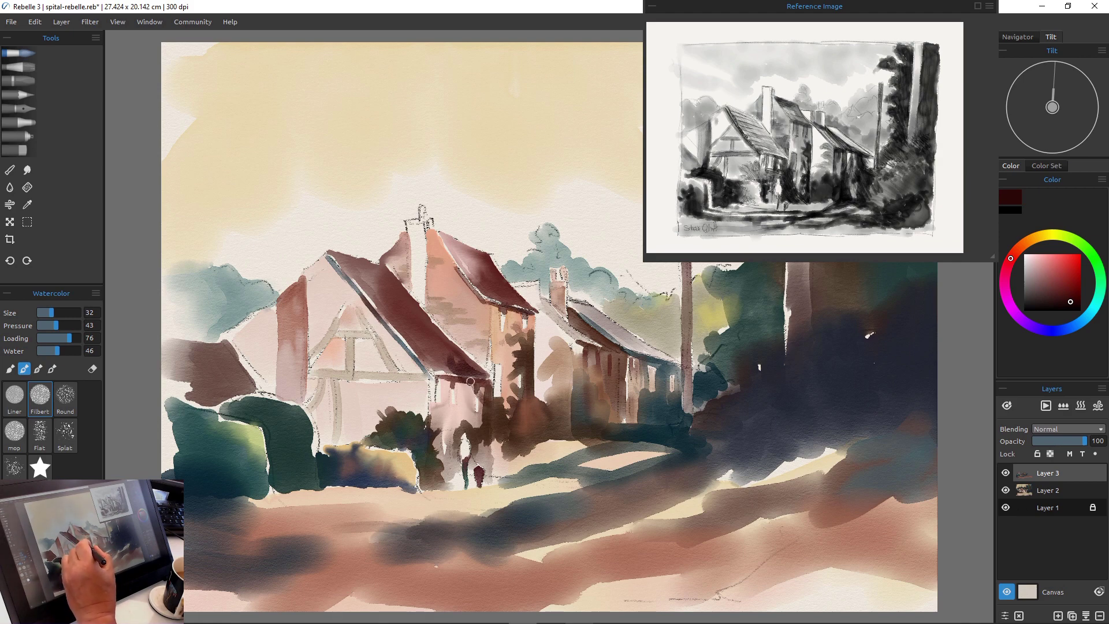
Darken the wall and foliage around the figures and below the eaves, and shade the shadowed side of the tall chimney.
mouse_move(471, 400)
left_mouse_down()
mouse_move(489, 427)
mouse_move(461, 426)
mouse_move(462, 413)
mouse_move(456, 424)
mouse_move(478, 423)
mouse_move(465, 367)
mouse_move(379, 341)
mouse_move(419, 369)
mouse_move(439, 415)
mouse_move(456, 418)
mouse_move(444, 433)
mouse_move(457, 421)
mouse_move(431, 422)
mouse_move(448, 422)
mouse_move(442, 414)
mouse_move(443, 437)
mouse_move(435, 431)
mouse_move(439, 471)
left_mouse_up()
mouse_move(450, 426)
left_mouse_down()
mouse_move(446, 471)
mouse_move(442, 439)
mouse_move(458, 431)
mouse_move(484, 460)
left_mouse_up()
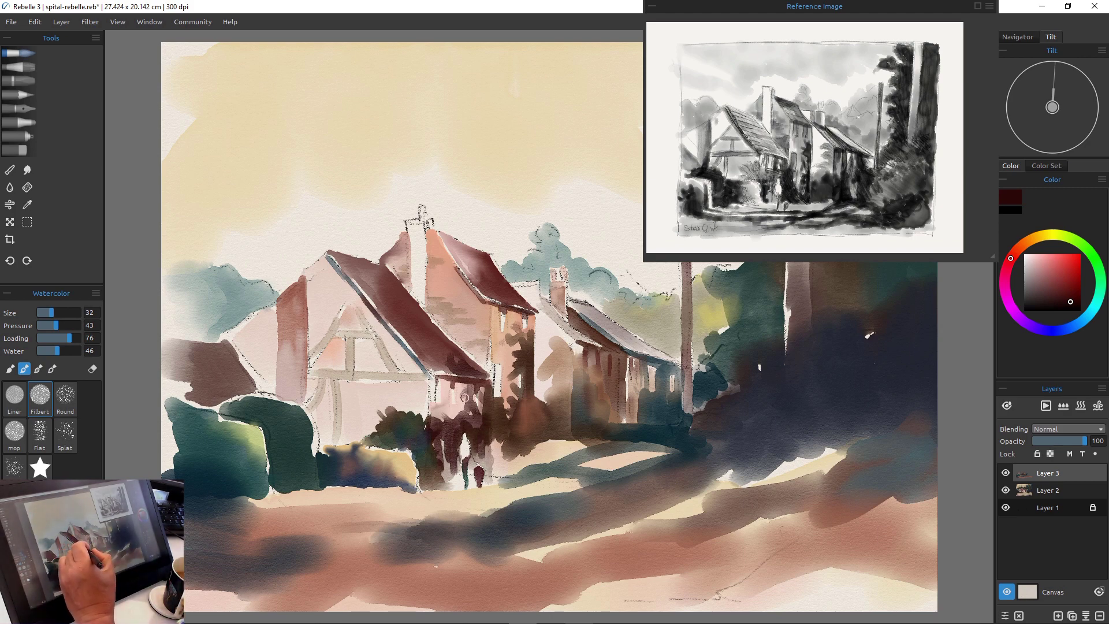
left_click_drag(473, 366, 481, 377)
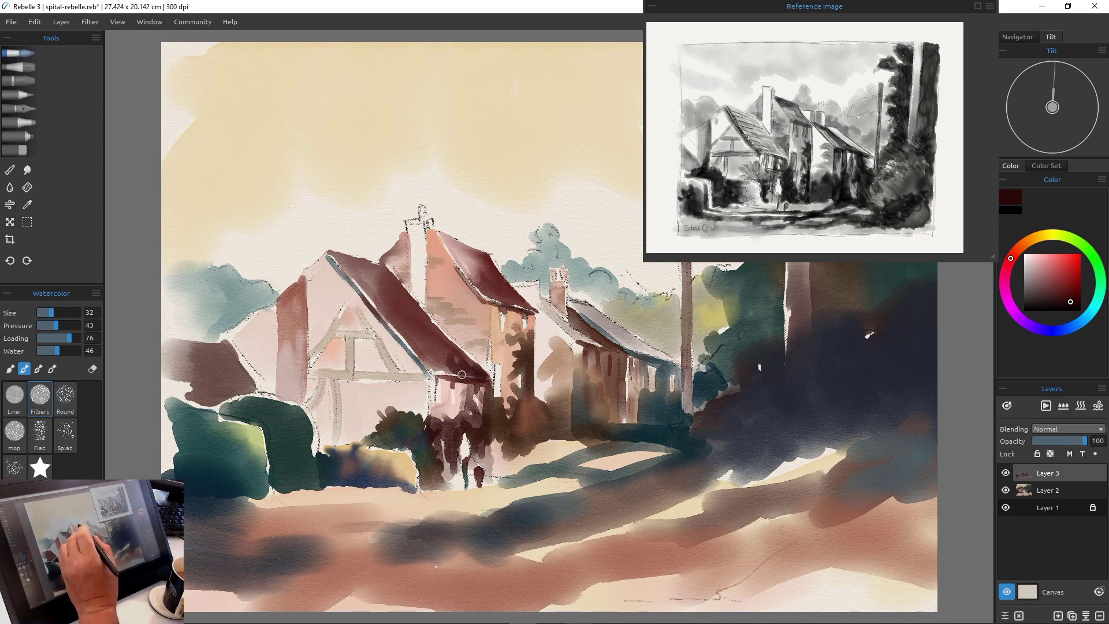
mouse_move(486, 338)
left_mouse_down()
mouse_move(478, 379)
mouse_move(498, 375)
mouse_move(498, 387)
left_mouse_up()
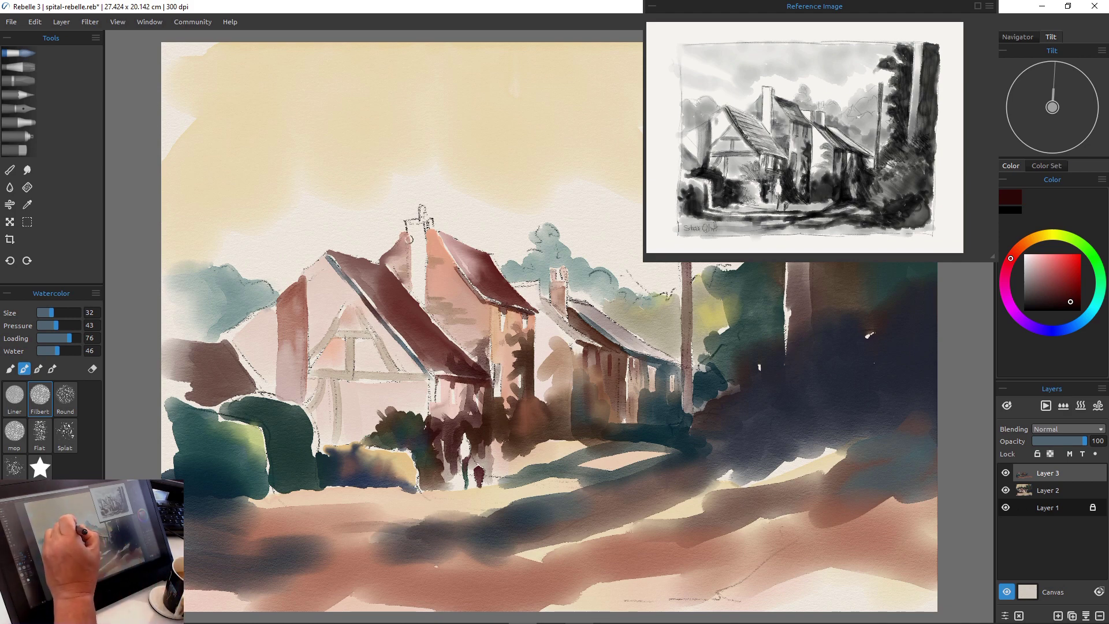
left_click_drag(406, 235, 407, 271)
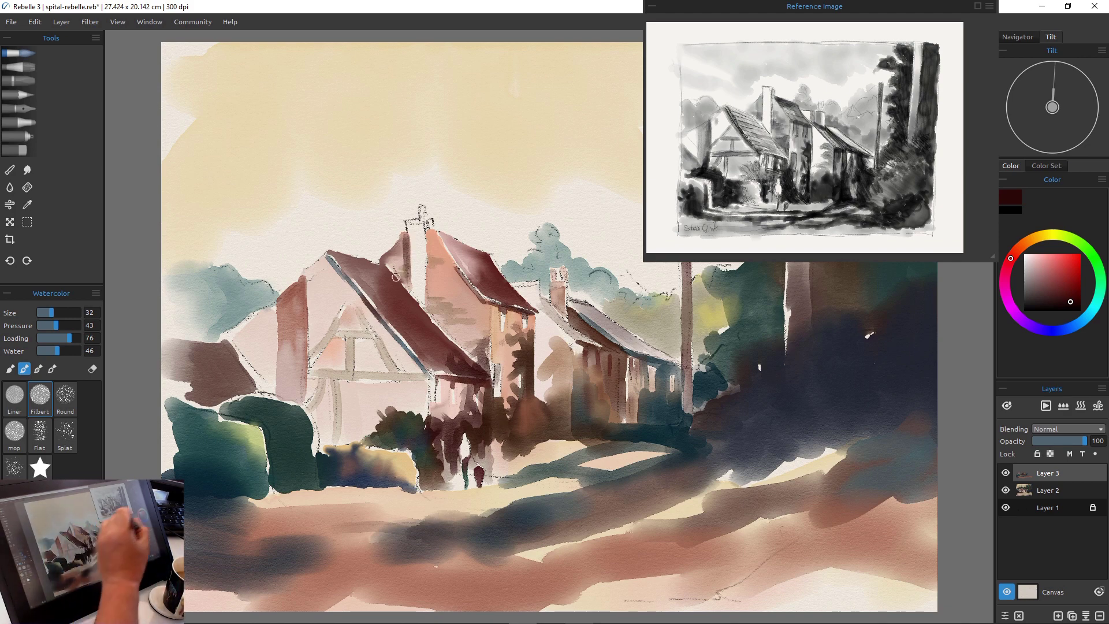
Choose a dusty pink and glaze the front gable's sloping roof edge, the outbuilding's roof edge and the far cottages' roofs.
left_click(1042, 260)
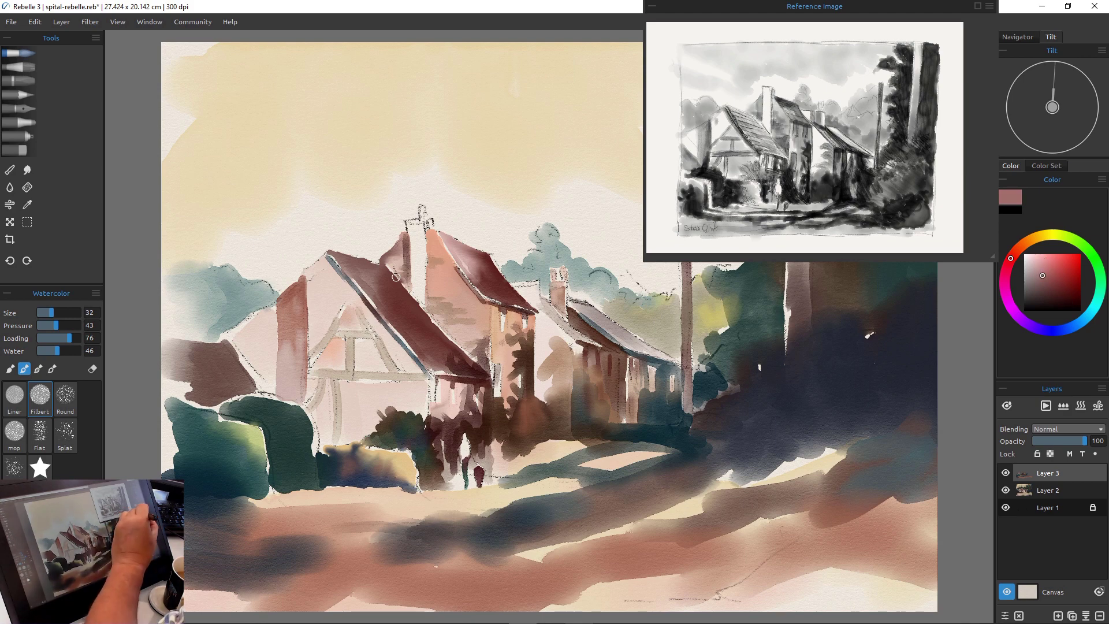
left_click(1043, 276)
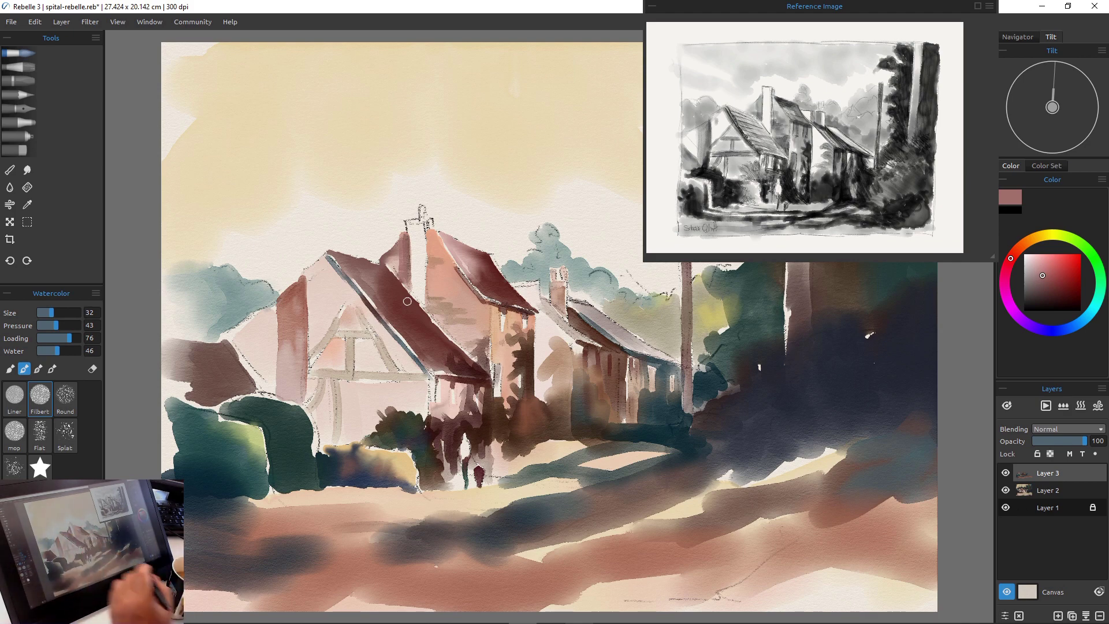
left_click_drag(323, 259, 354, 296)
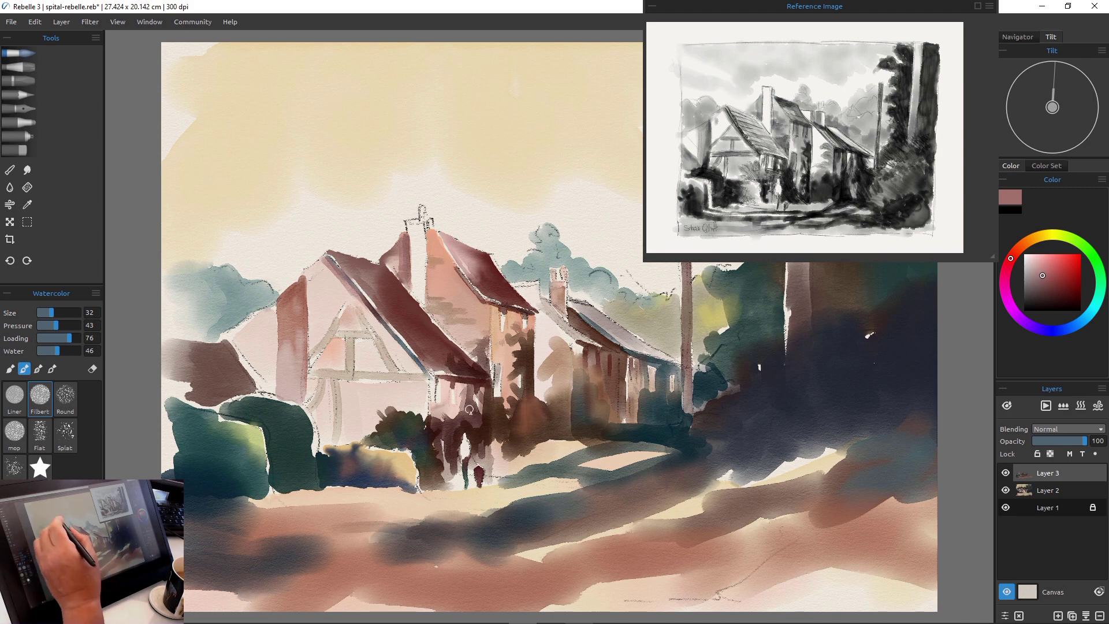
left_click_drag(326, 256, 406, 355)
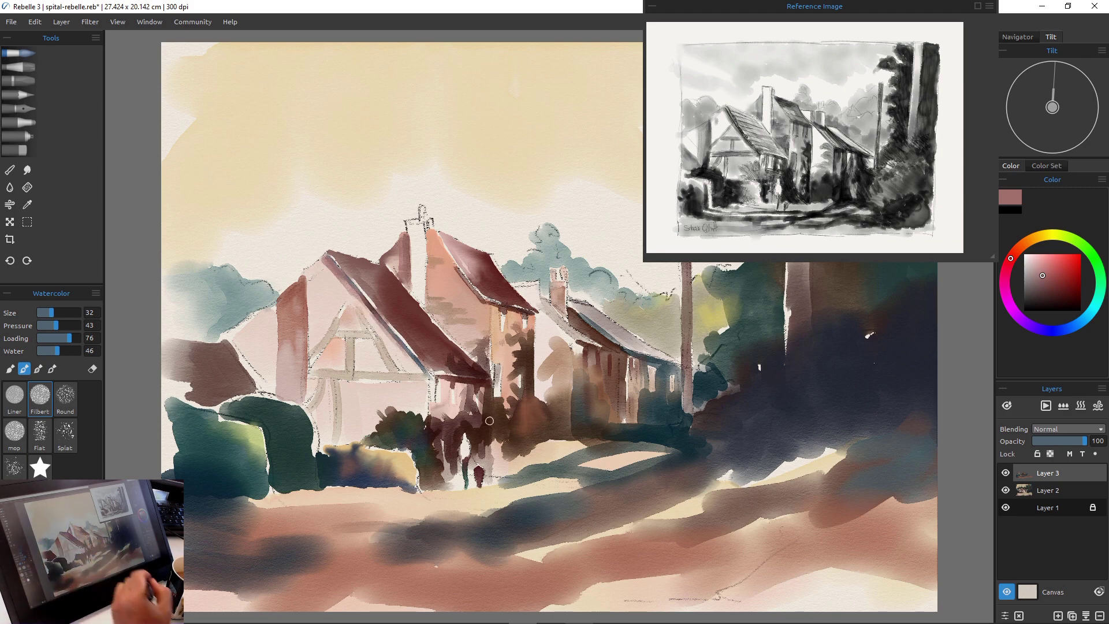
left_click_drag(234, 358, 266, 396)
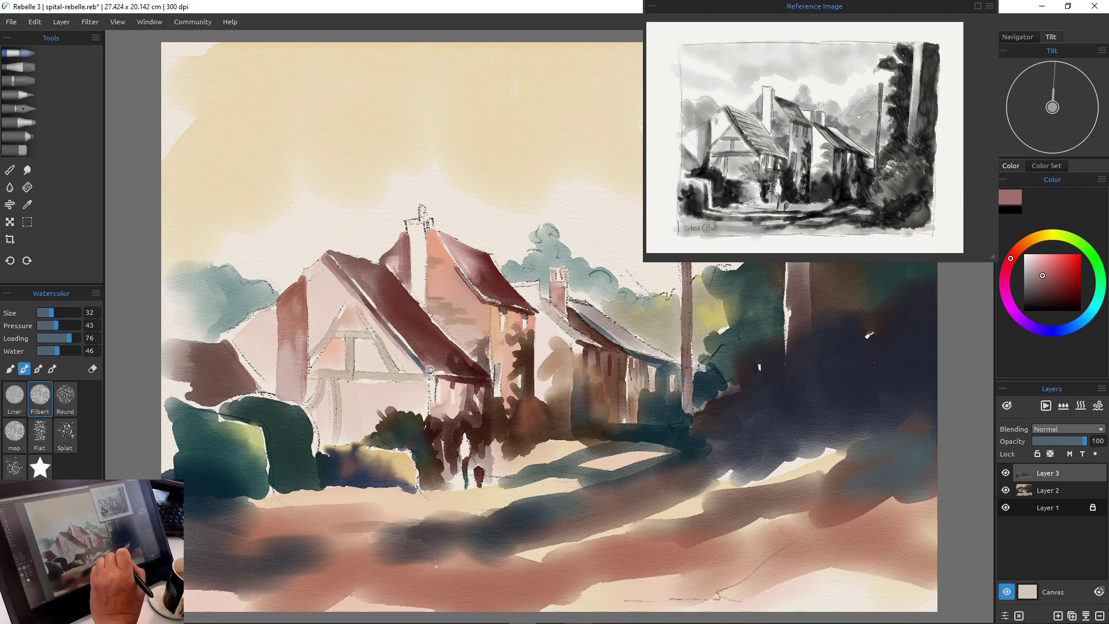
left_click_drag(600, 325, 670, 358)
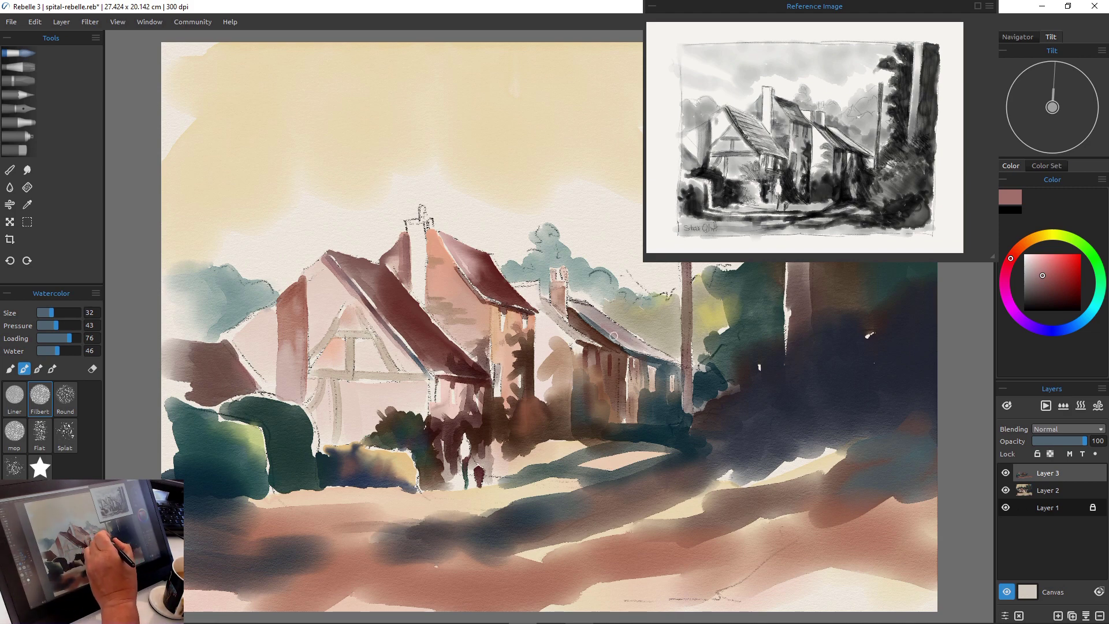
mouse_move(614, 336)
left_mouse_down()
mouse_move(668, 358)
mouse_move(601, 327)
mouse_move(620, 340)
left_mouse_up()
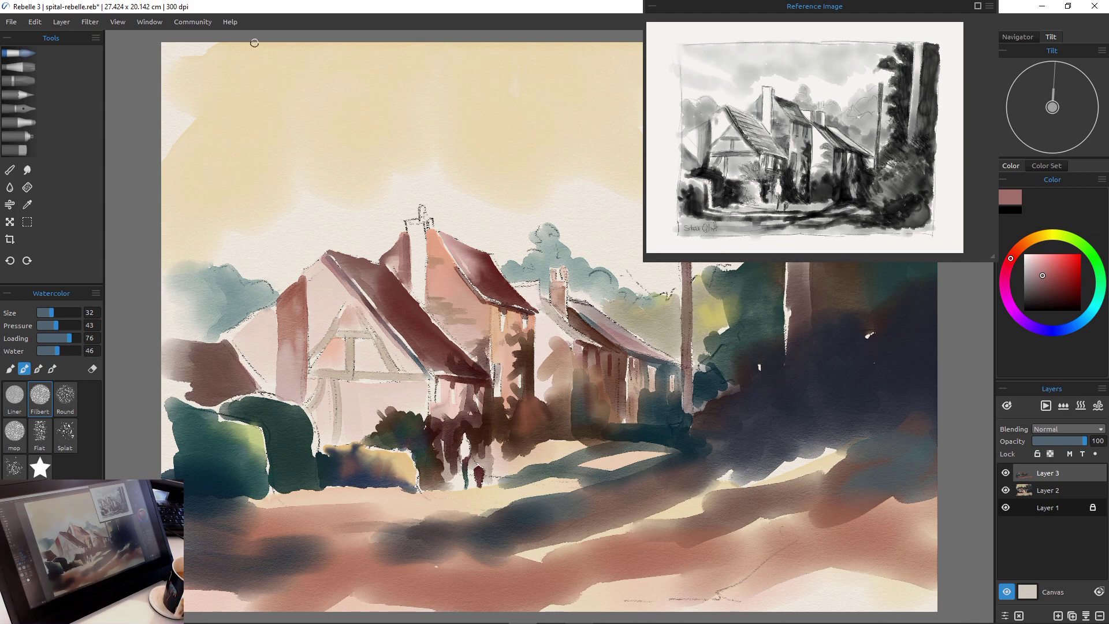
Close the reference image and crop the canvas to 25.290 × 19.194 cm, trimming both sides and the lower foreground.
left_click(989, 6)
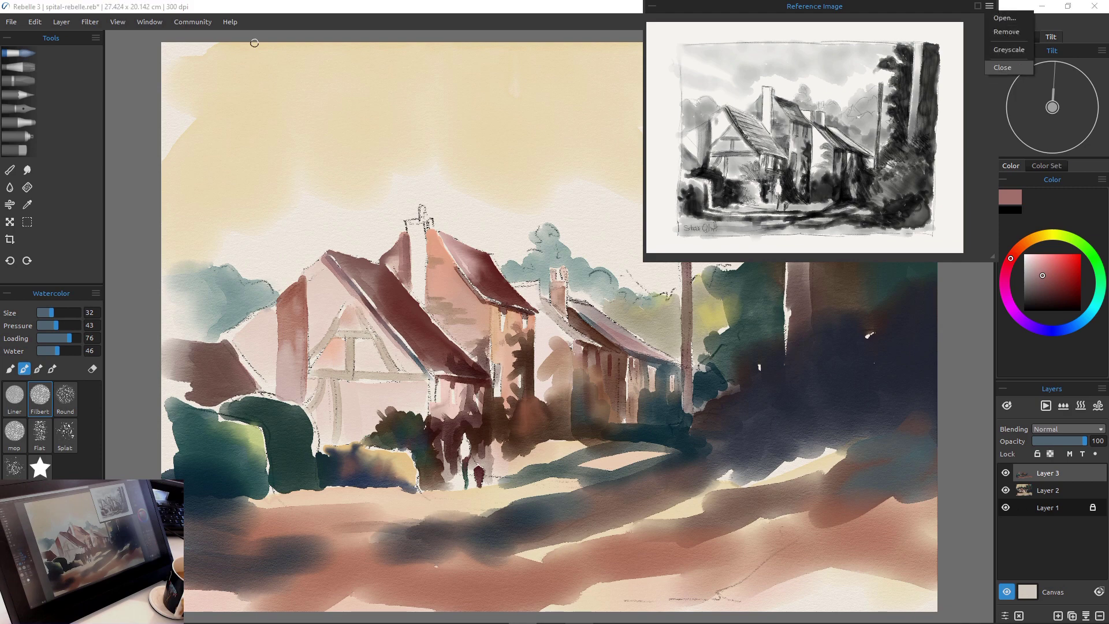
left_click(1002, 68)
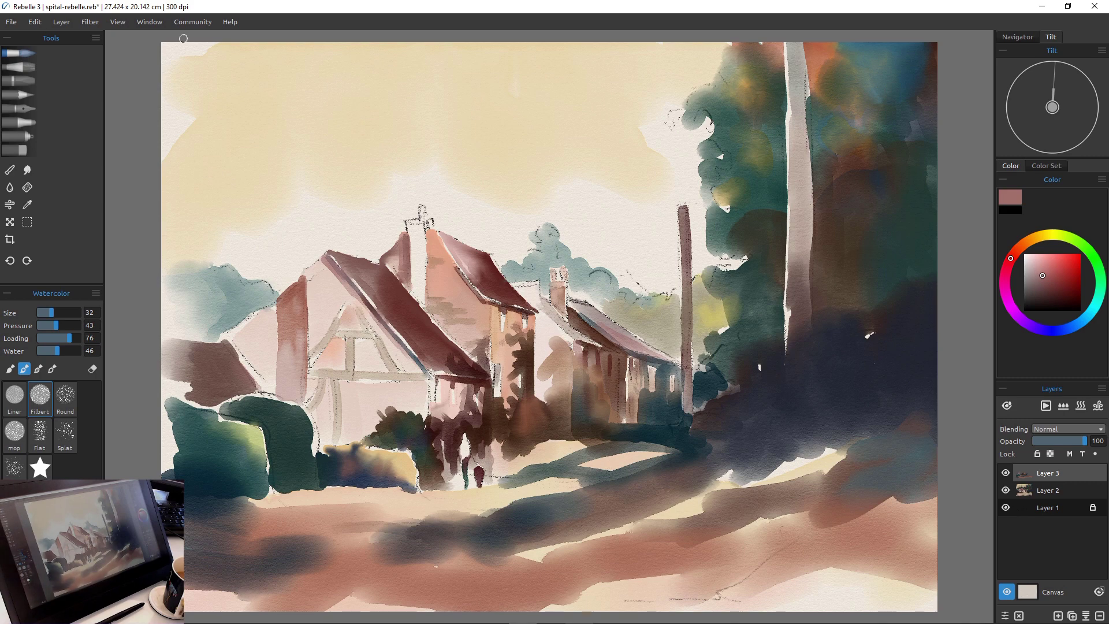
left_click(34, 21)
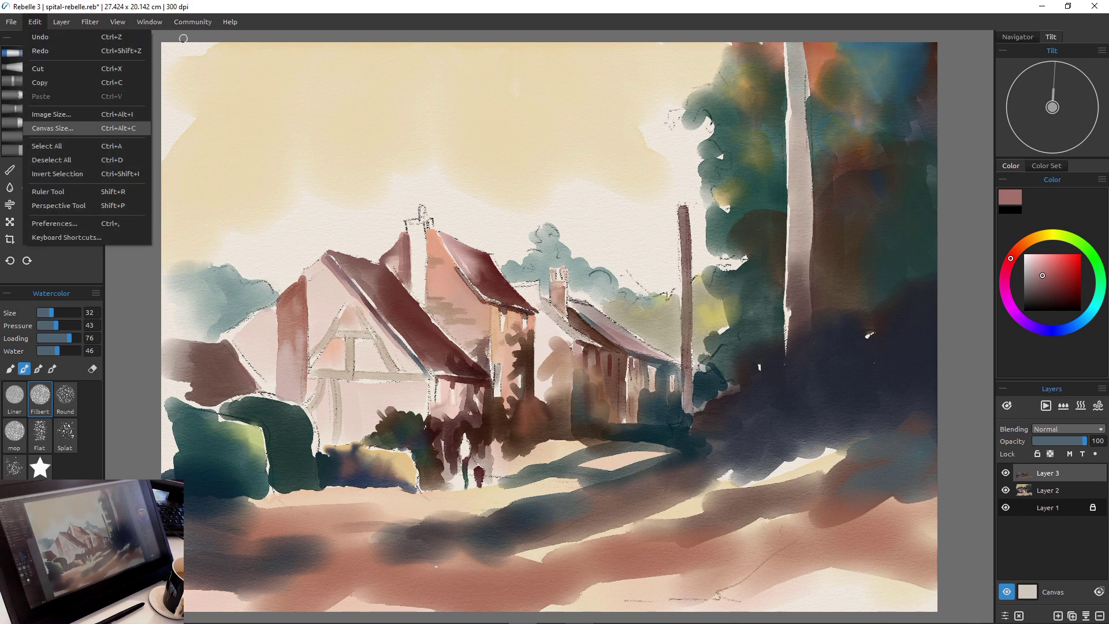
left_click(52, 127)
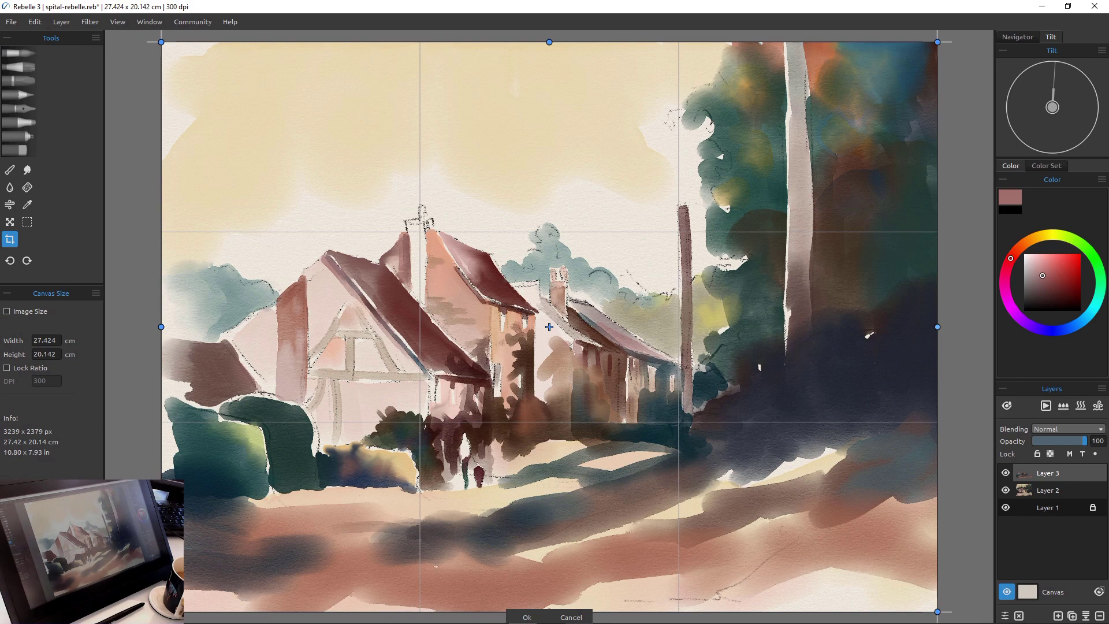
left_click_drag(938, 326, 890, 326)
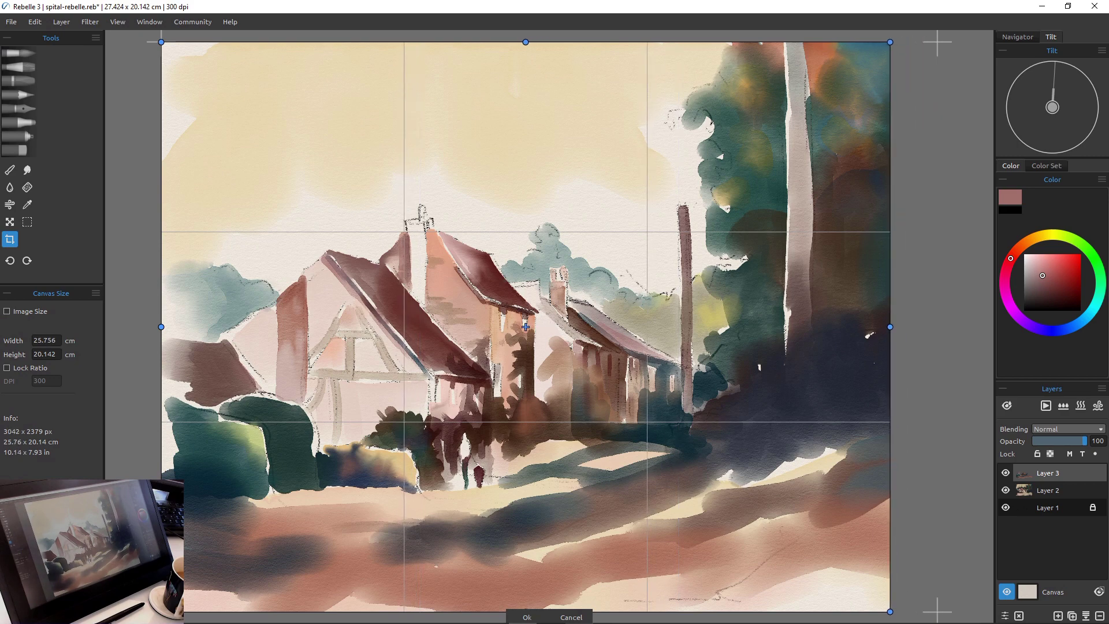
left_click_drag(525, 611, 525, 573)
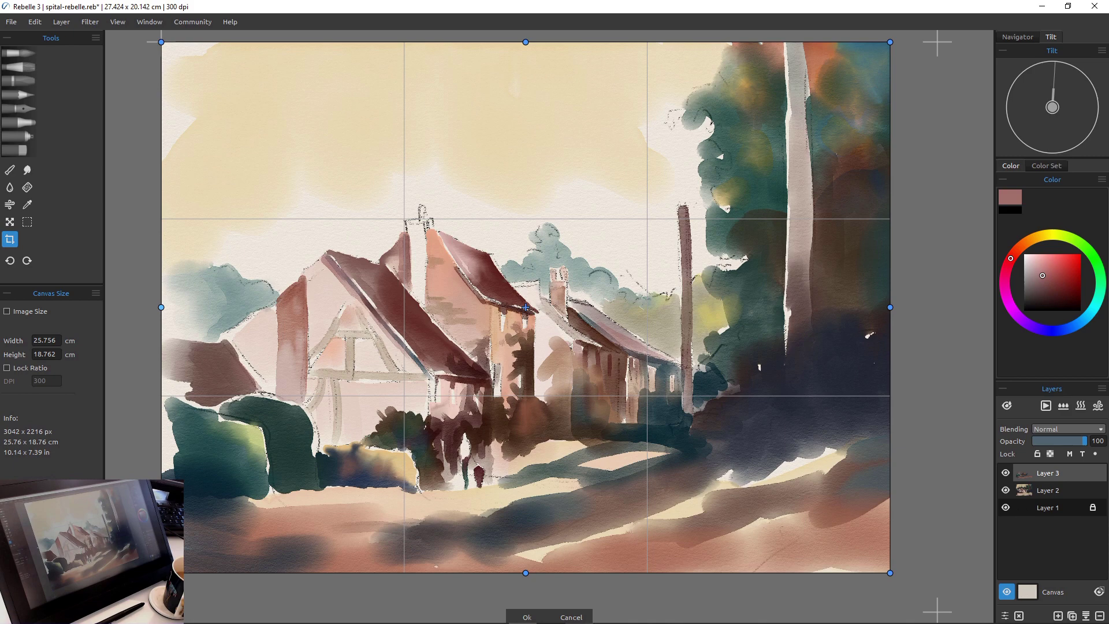
left_click_drag(161, 307, 175, 307)
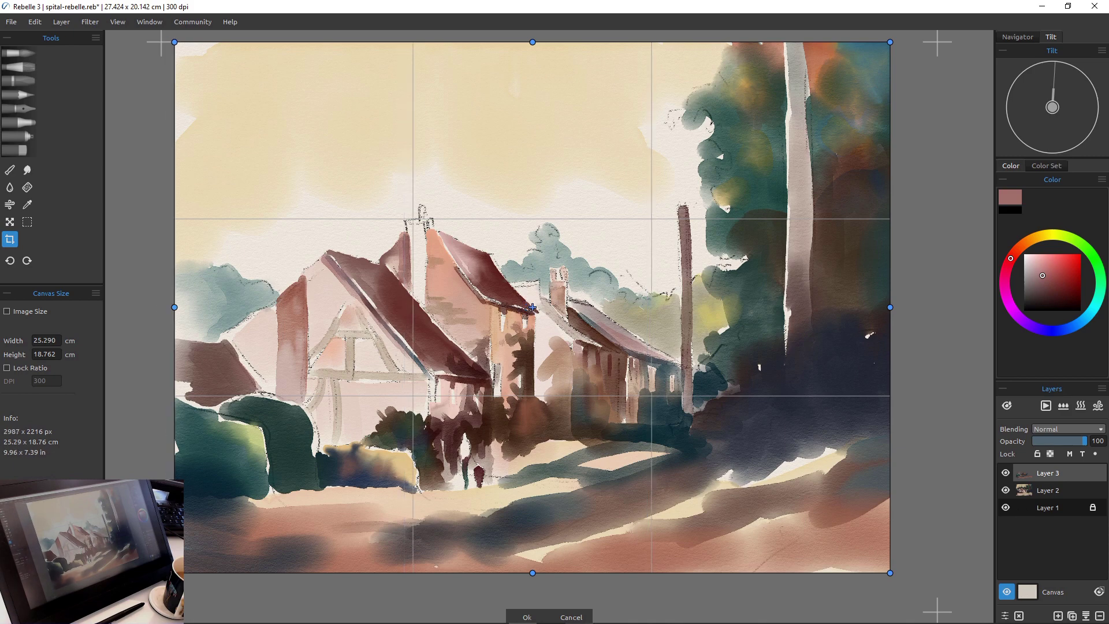
left_click_drag(533, 573, 532, 585)
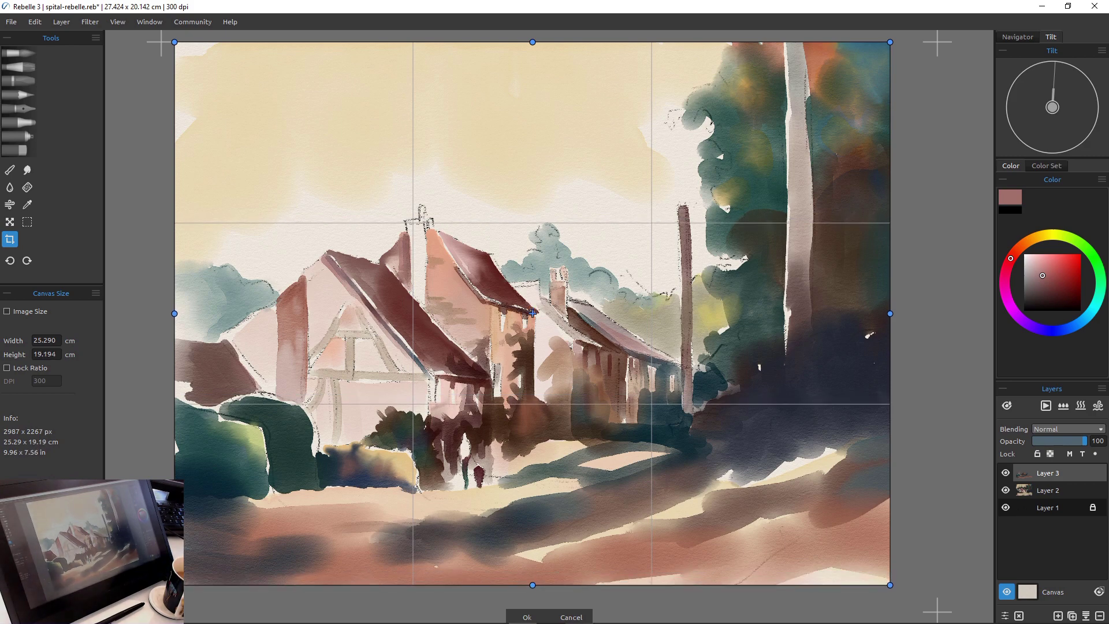
left_click(527, 617)
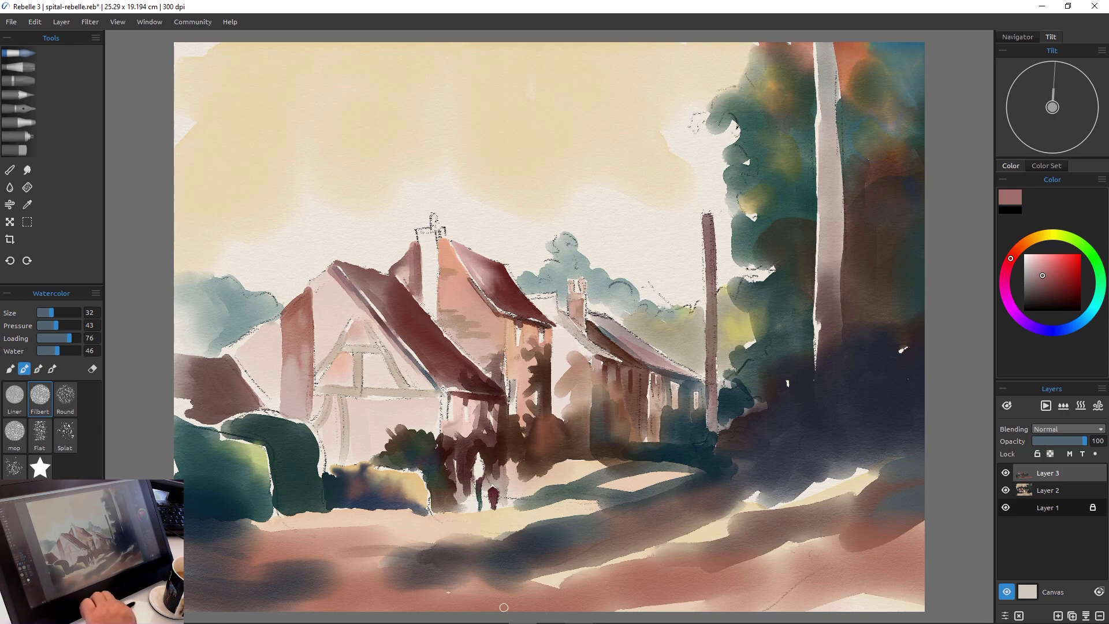
Choose a dark muted reddish brown and paint the chimney pots on the tall chimney.
left_click(1046, 258)
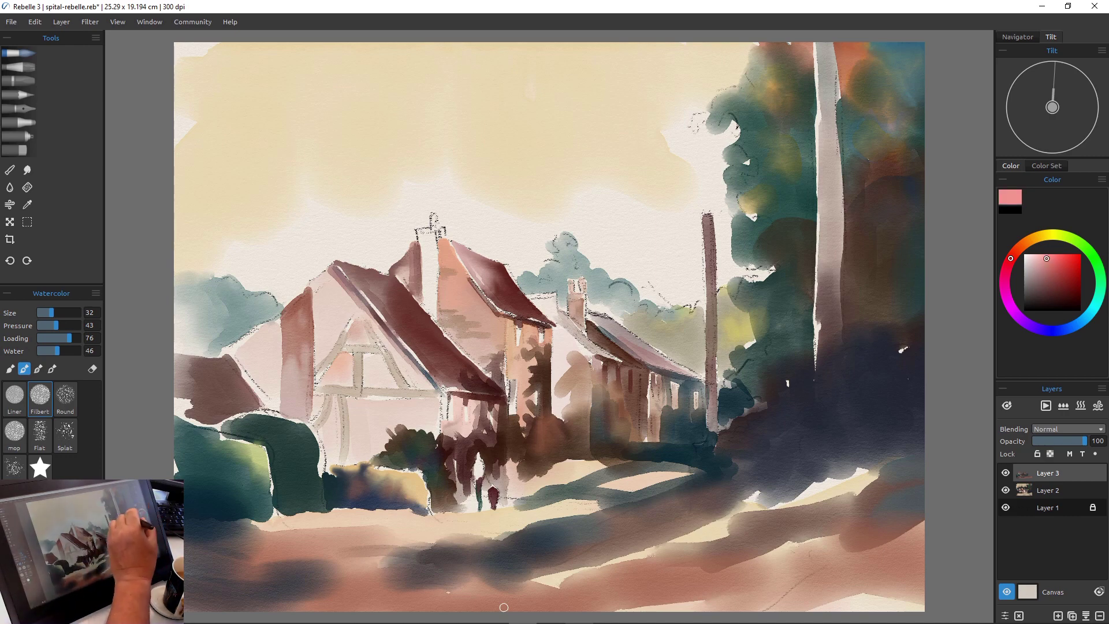
left_click(1040, 291)
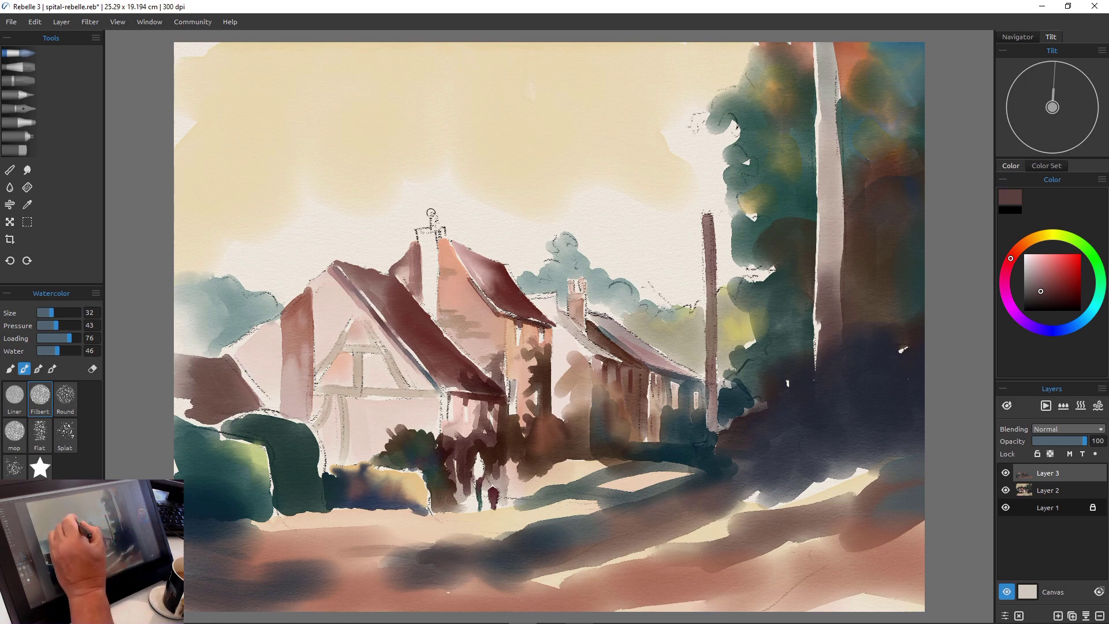
left_click_drag(430, 212, 443, 235)
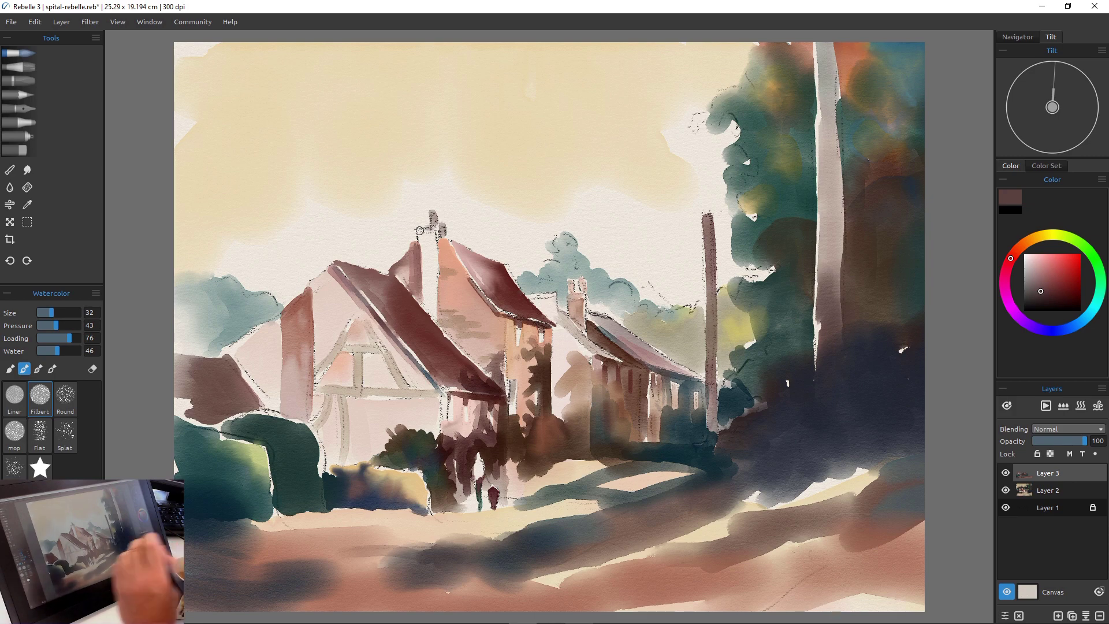
Sign the painting with initials in the foreground road's lower right area using the size 30 charcoal pencil.
left_click(17, 94)
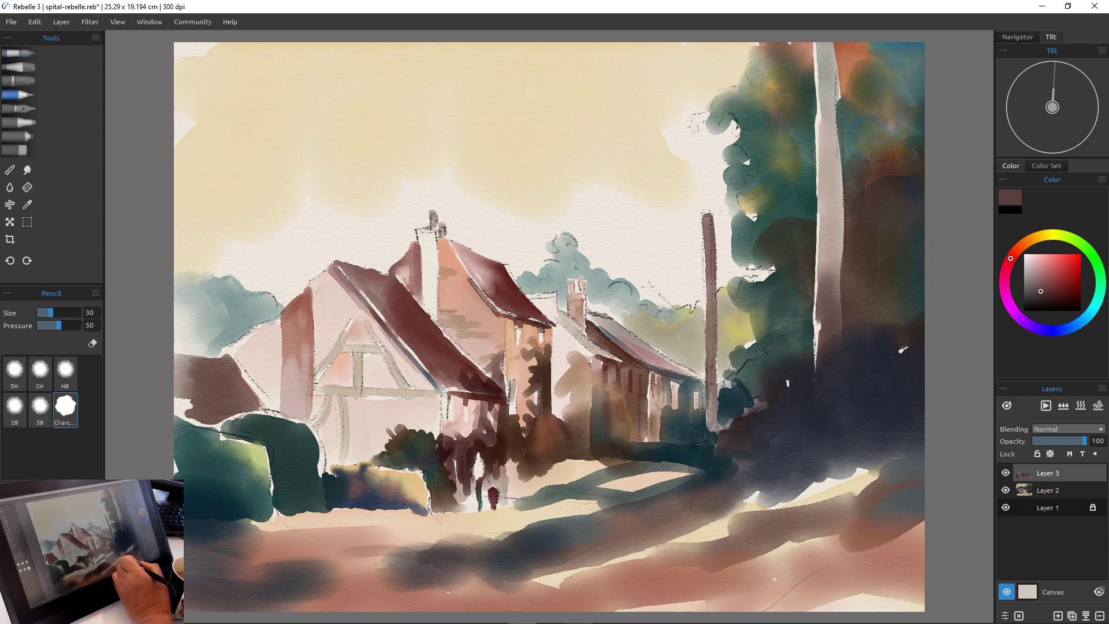
left_click_drag(785, 570, 789, 596)
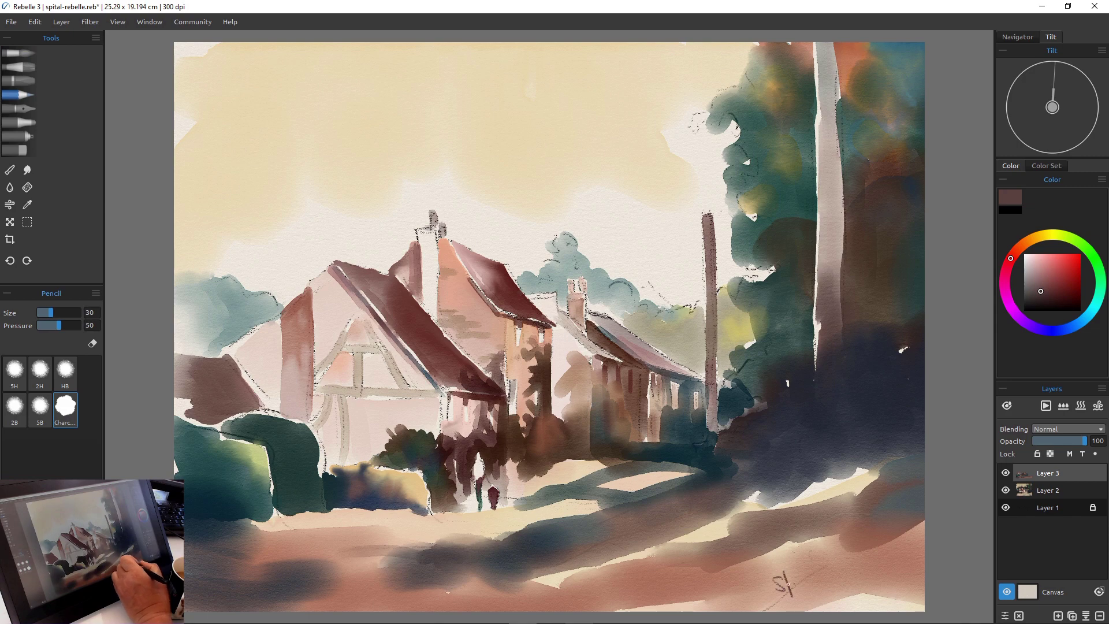